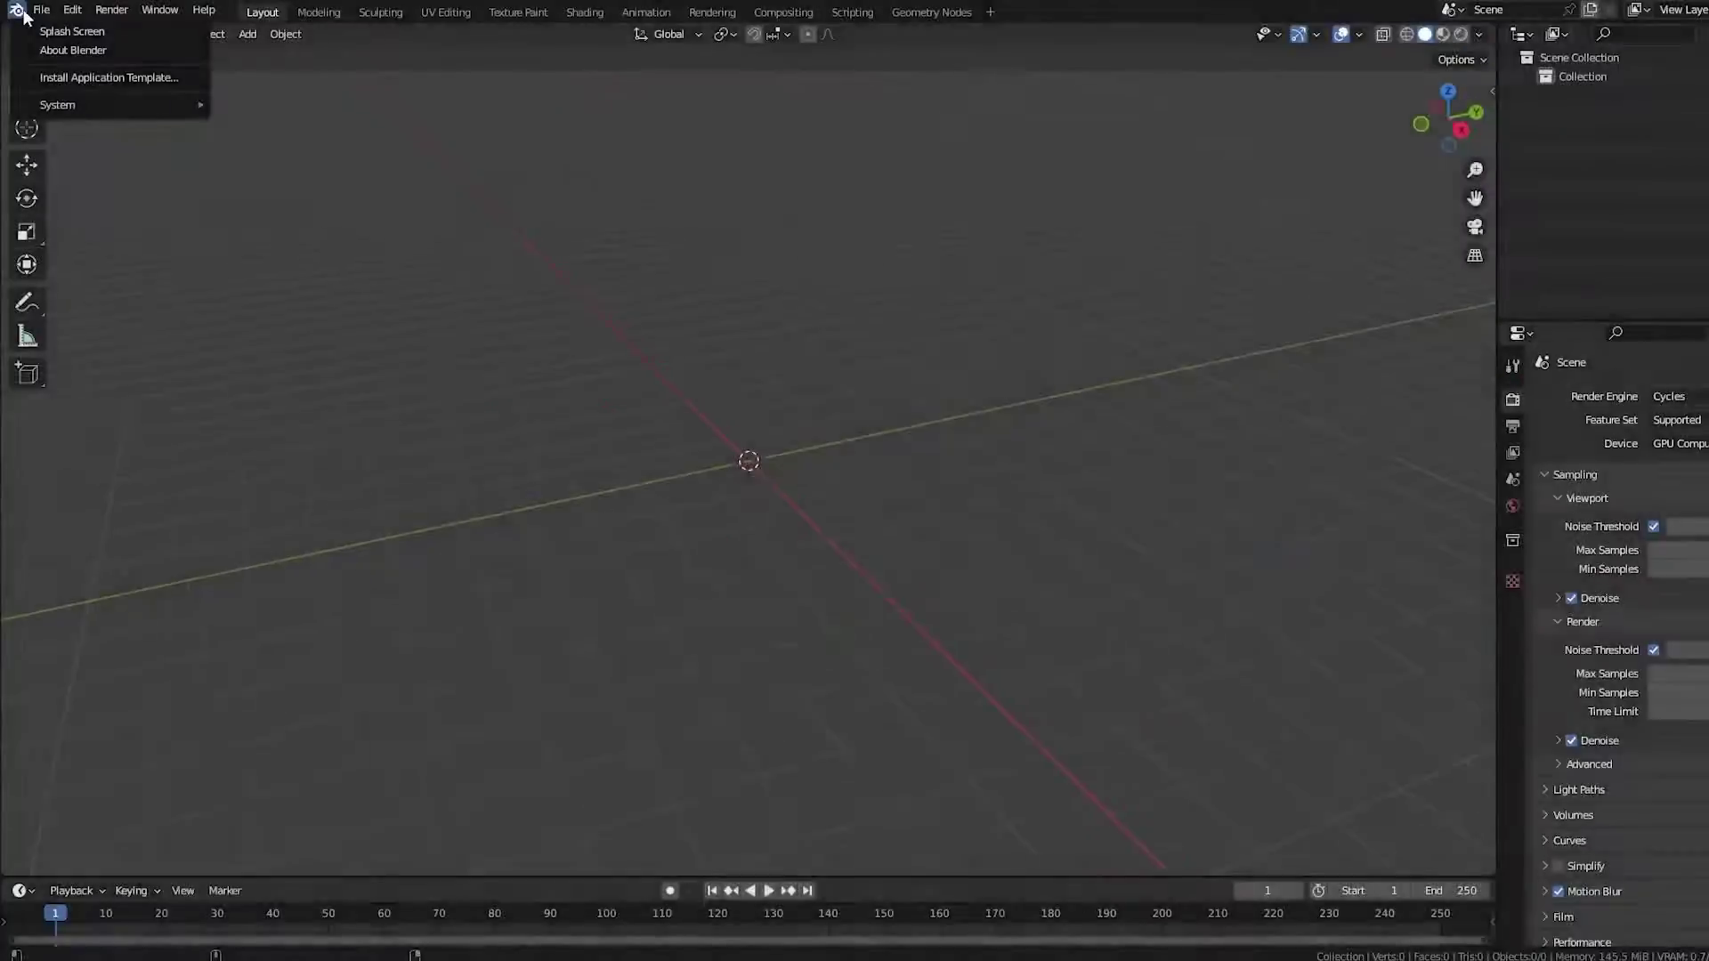
# Start a new Video Editing project and add the movie strip IMG_0681.MOV.MOV to the sequencer
pyautogui.moveTo(41, 9)
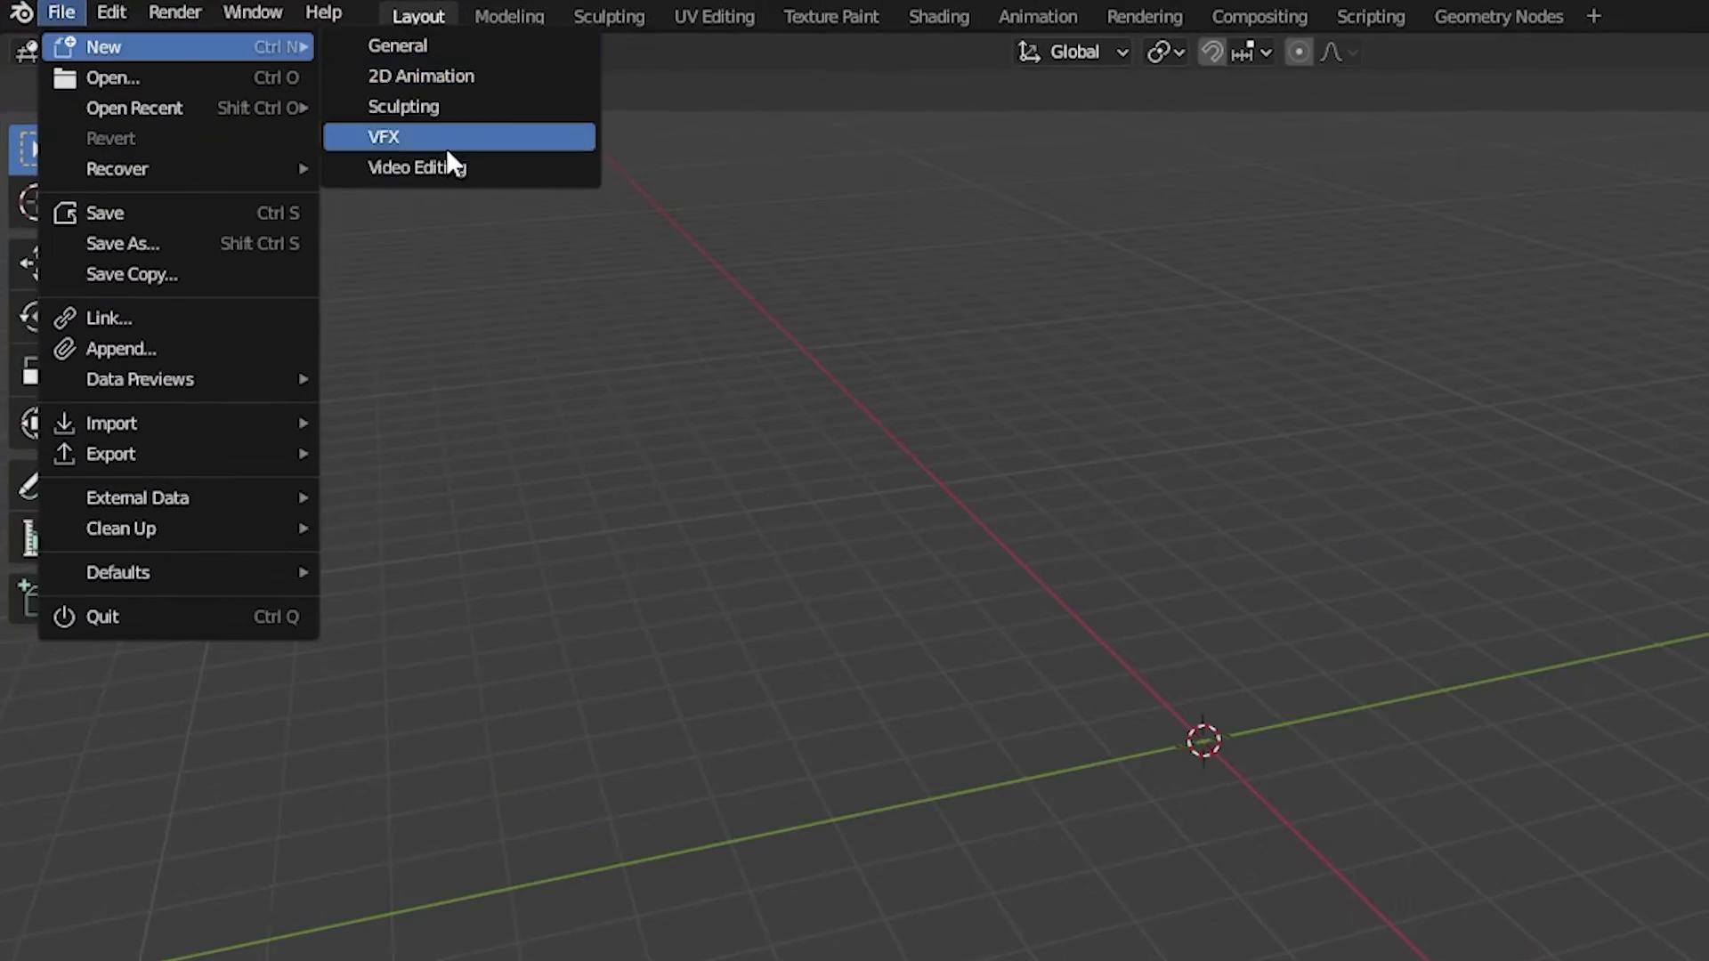
pyautogui.click(442, 169)
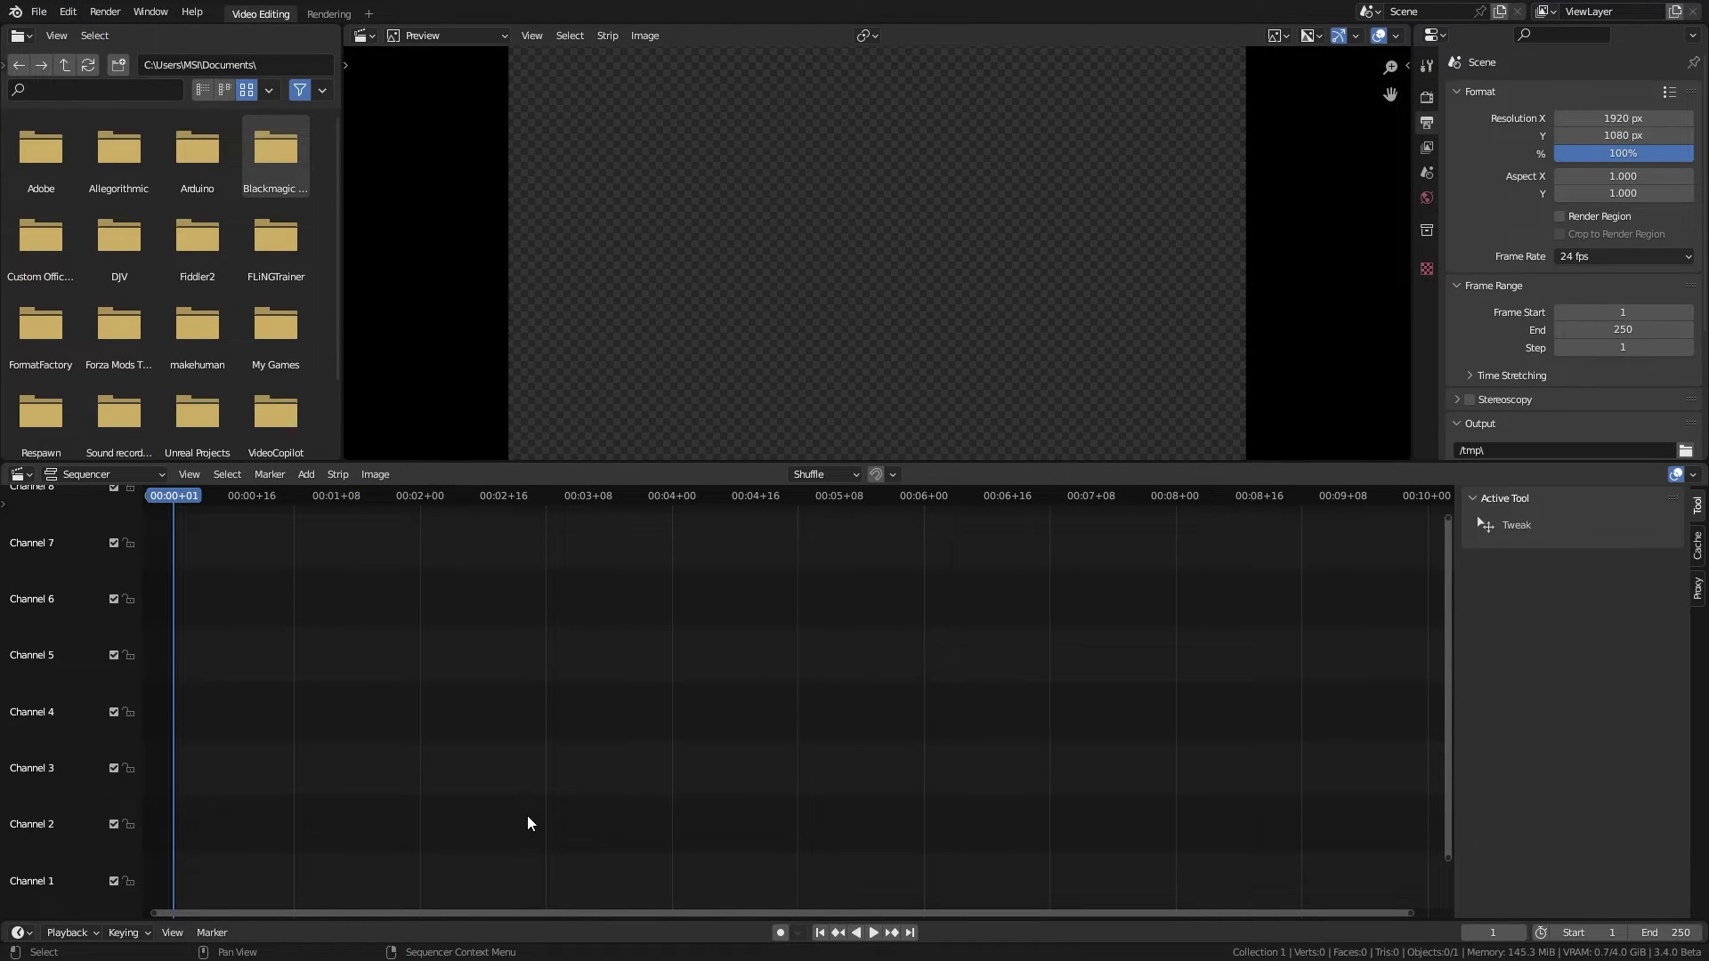
pyautogui.hotkey('shift', 'a')
pyautogui.click(441, 784)
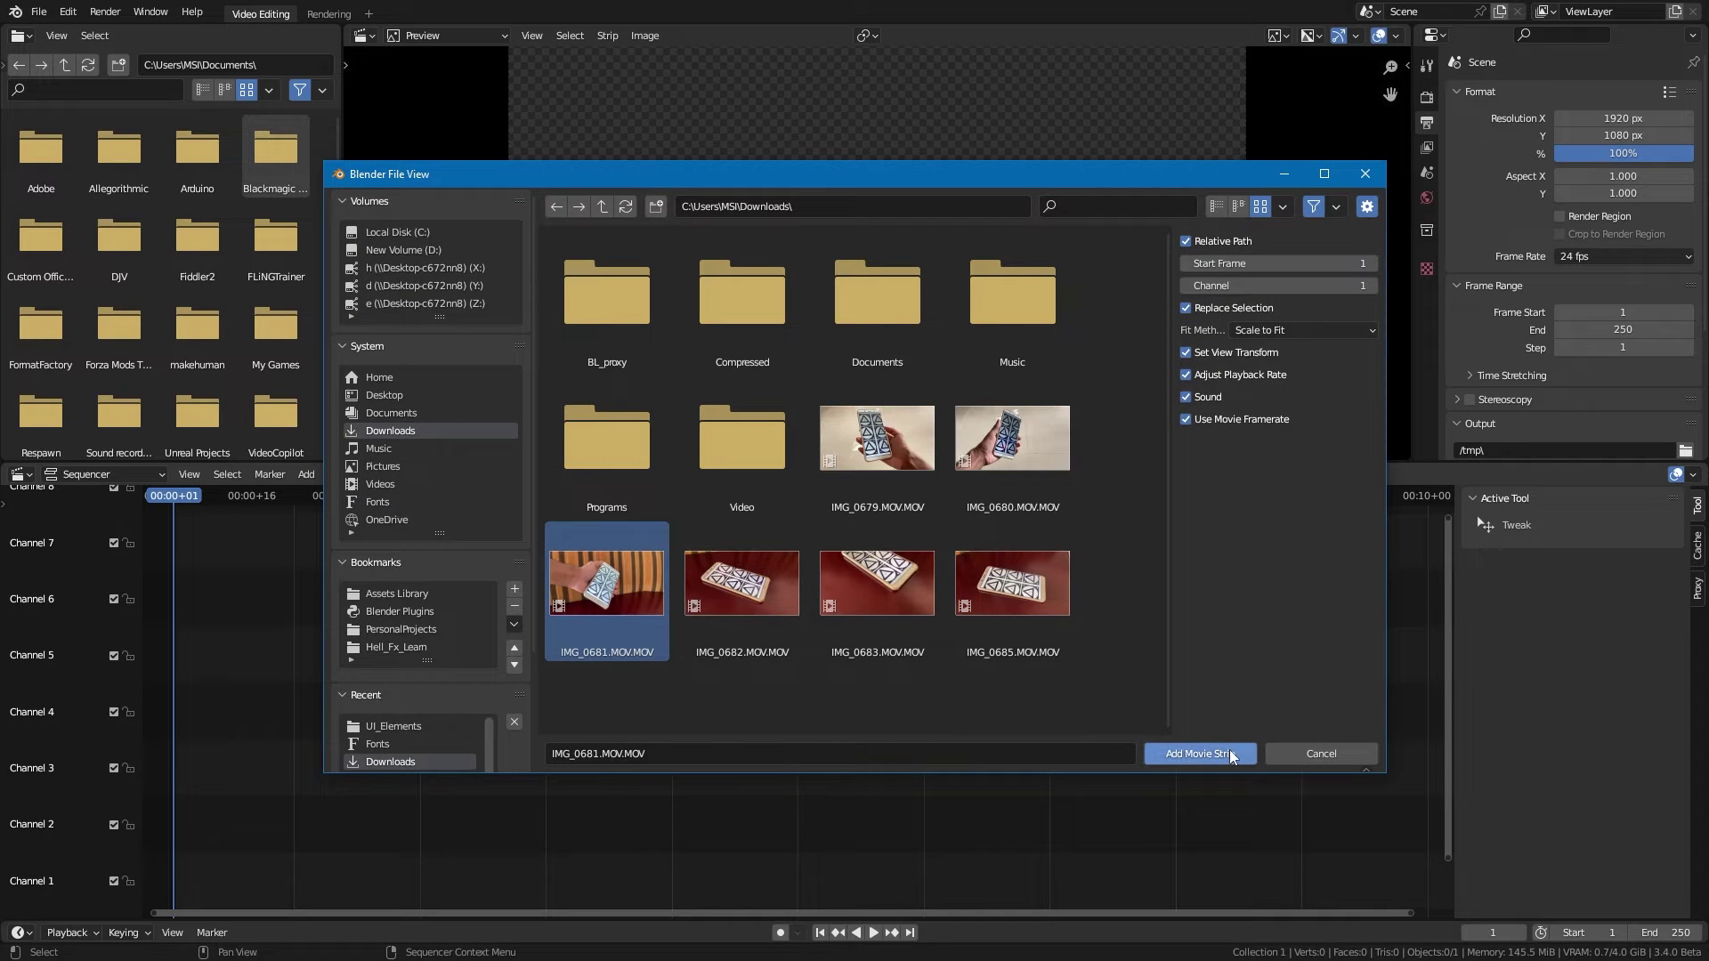
pyautogui.click(1230, 754)
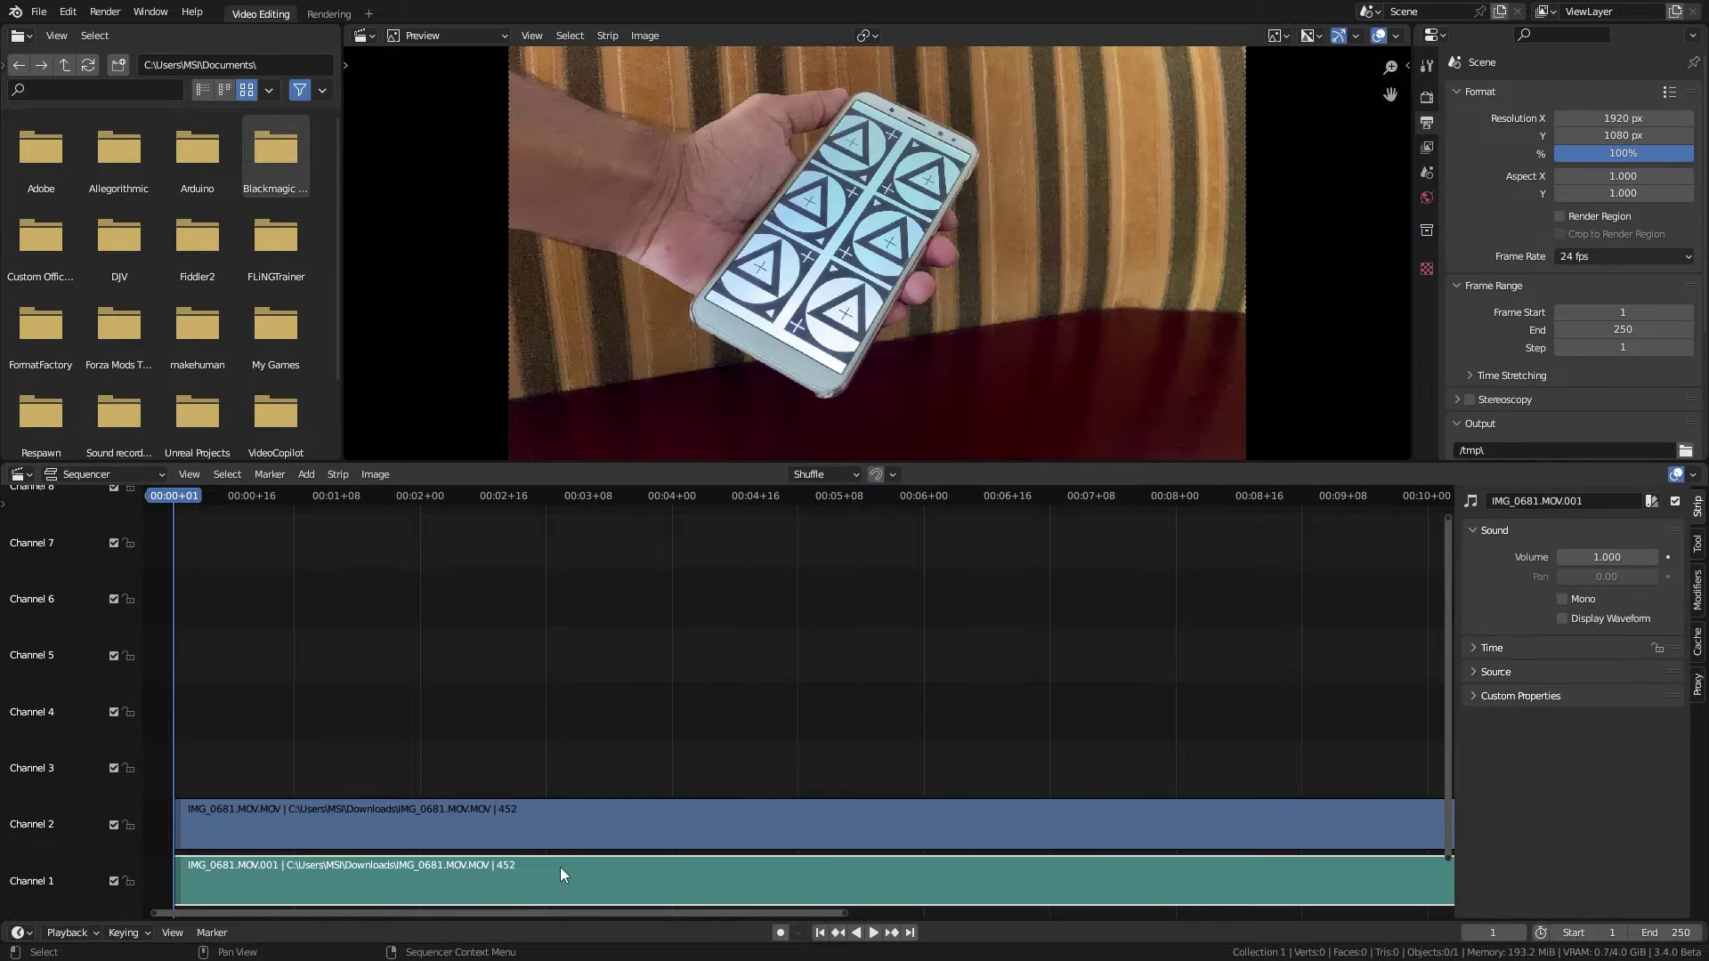
# Delete the clip's sound strip and shift the movie strip earlier so its beginning lies before the first frame
pyautogui.press('Delete')
pyautogui.click(580, 822)
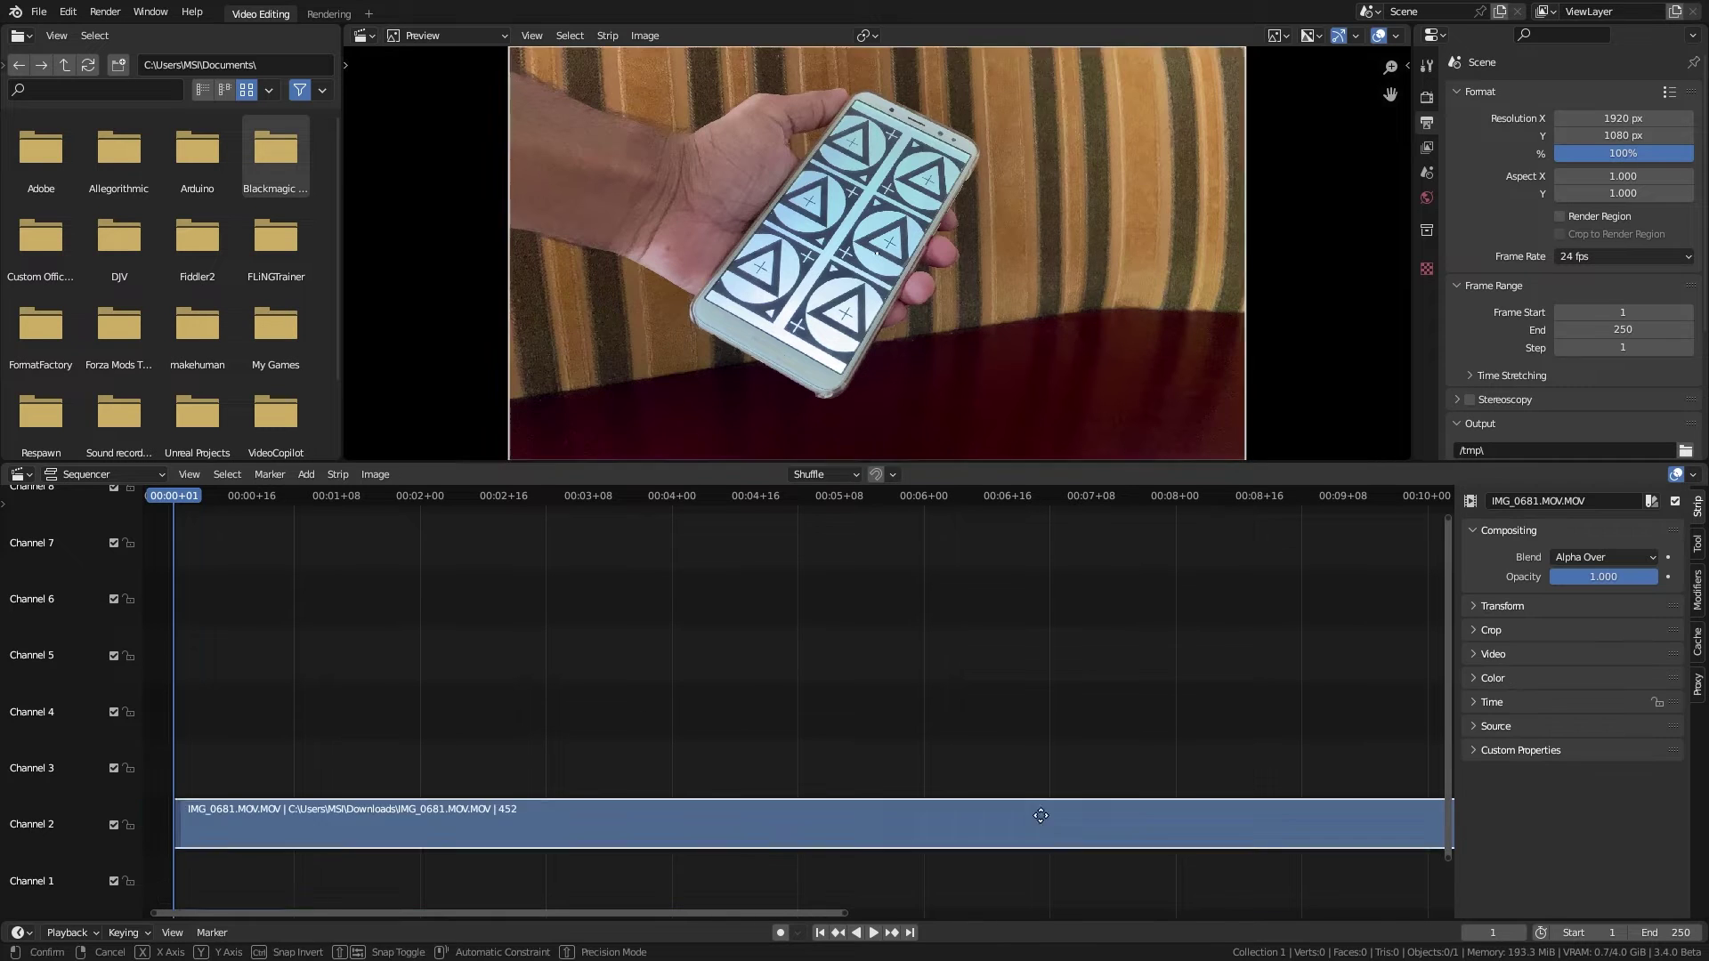
pyautogui.press('g')
pyautogui.click(809, 816)
# Split the movie strip at frame 72 and delete the part before the cut
pyautogui.moveTo(191, 500); pyautogui.dragTo(553, 500)
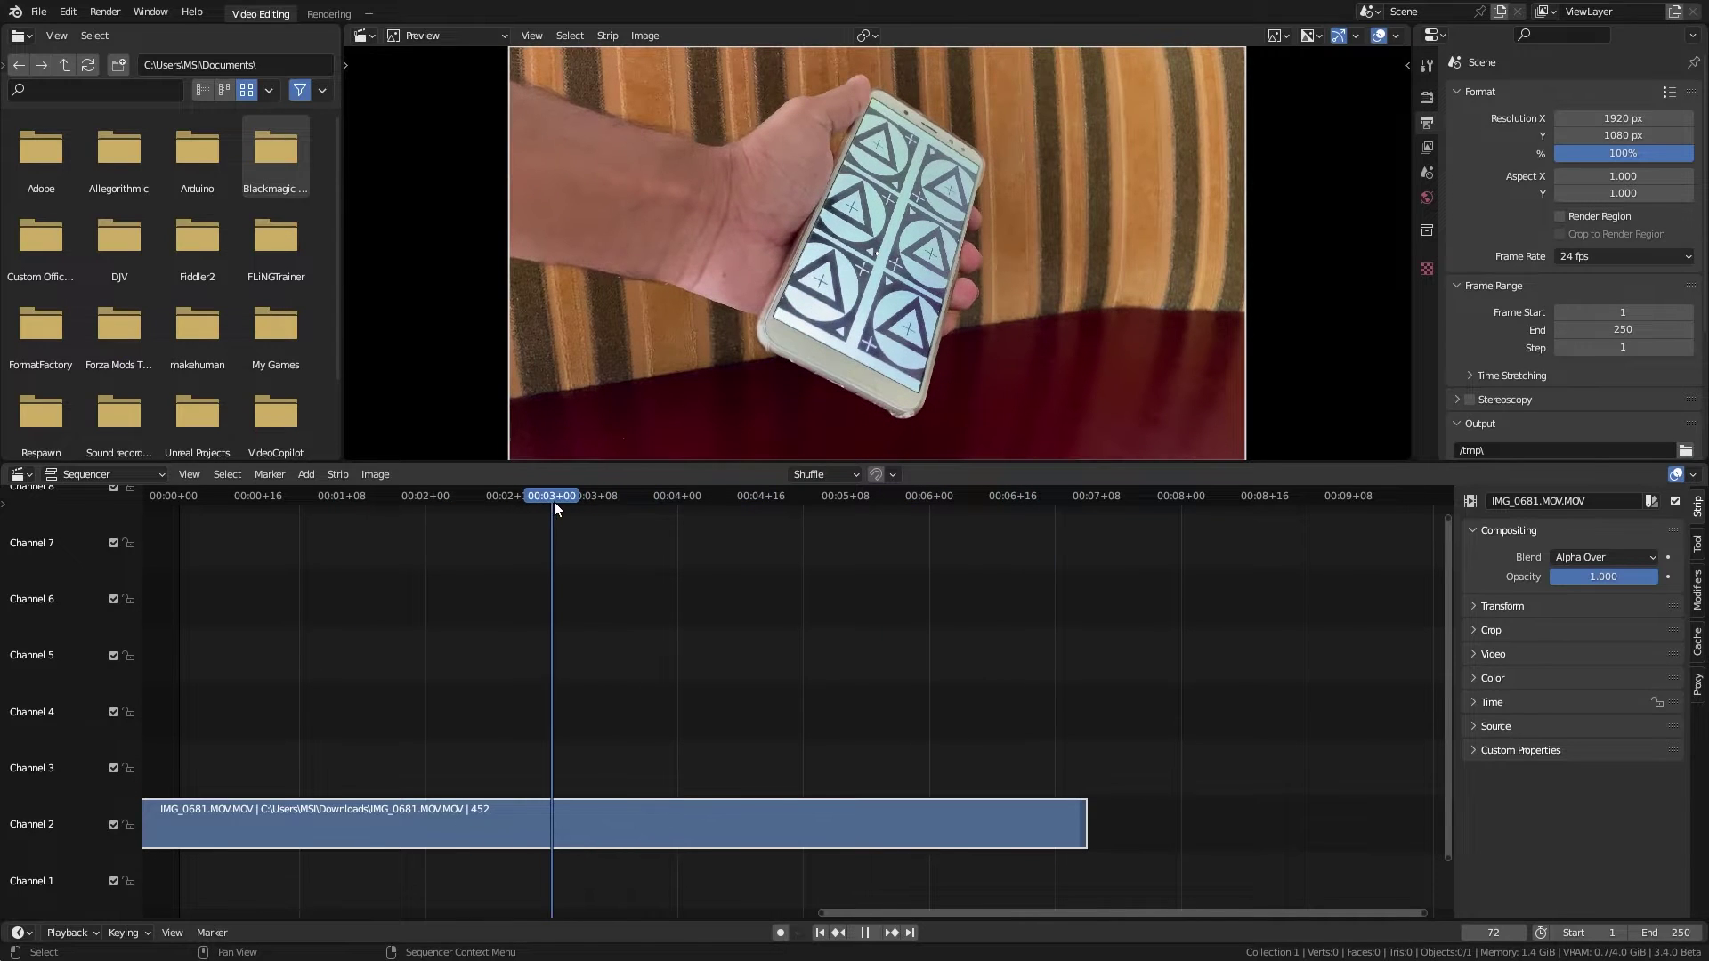
pyautogui.press('k')
pyautogui.click(481, 831)
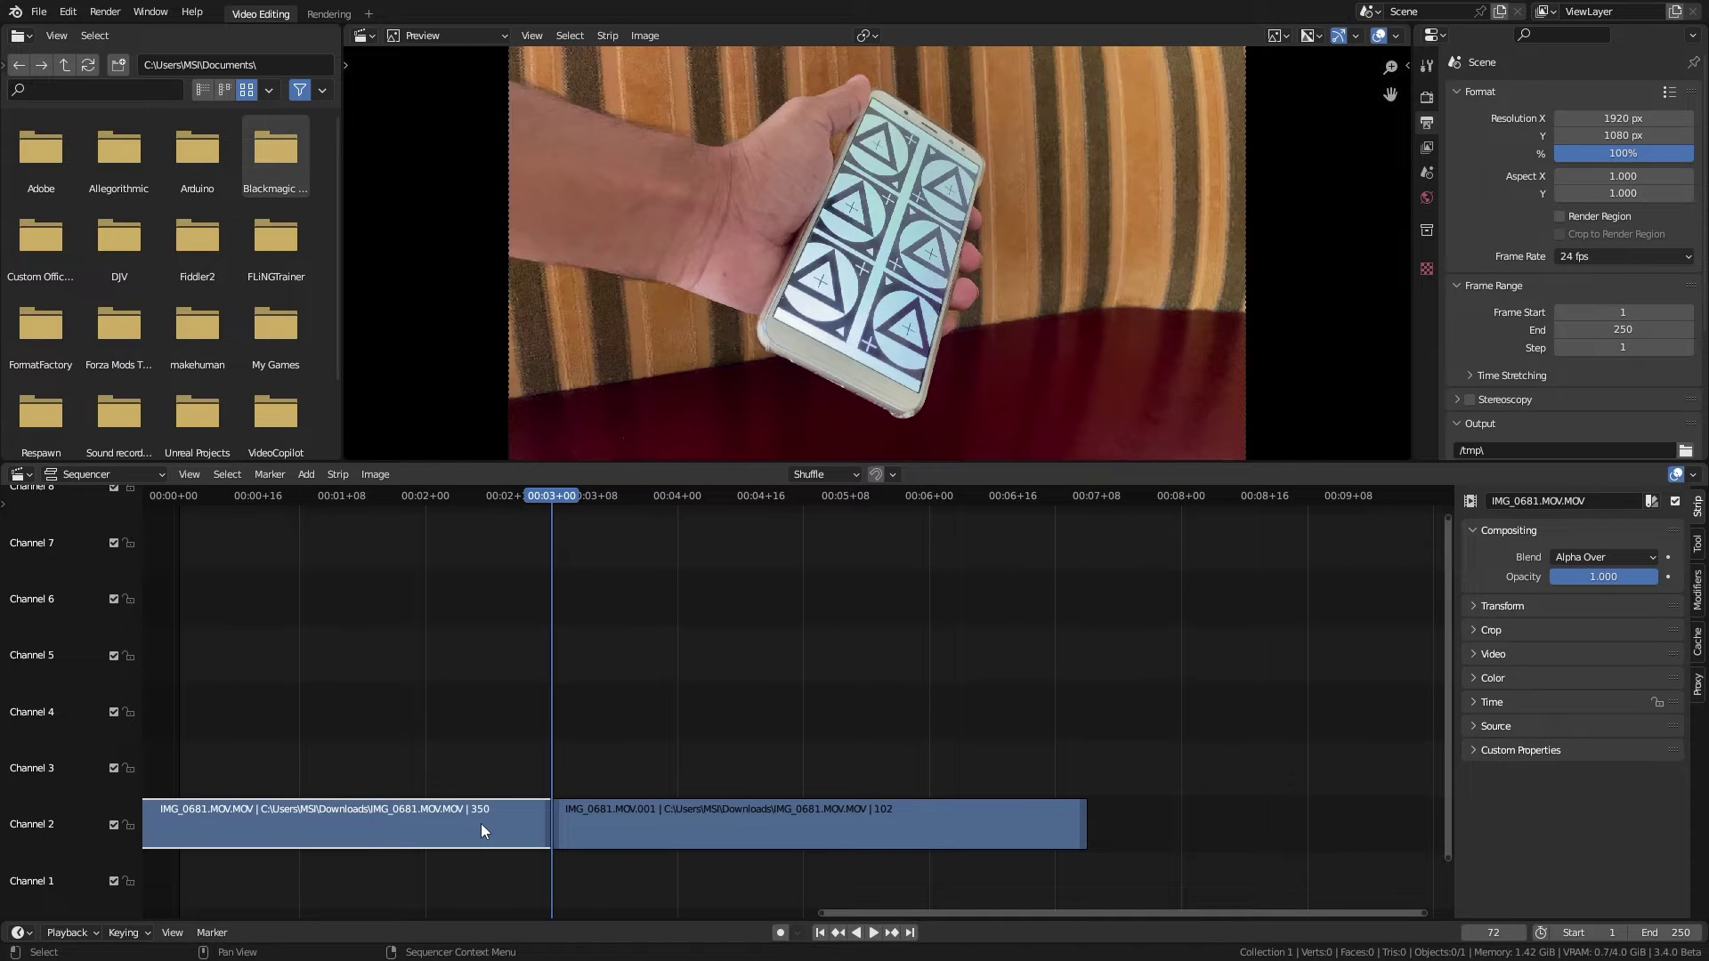
pyautogui.press('x')
# Move the remaining strip to the start of channel 1 and set the end frame to 96
pyautogui.moveTo(650, 829); pyautogui.dragTo(275, 881)
pyautogui.moveTo(552, 499); pyautogui.dragTo(708, 500)
pyautogui.click(1673, 932)
pyautogui.write('102')
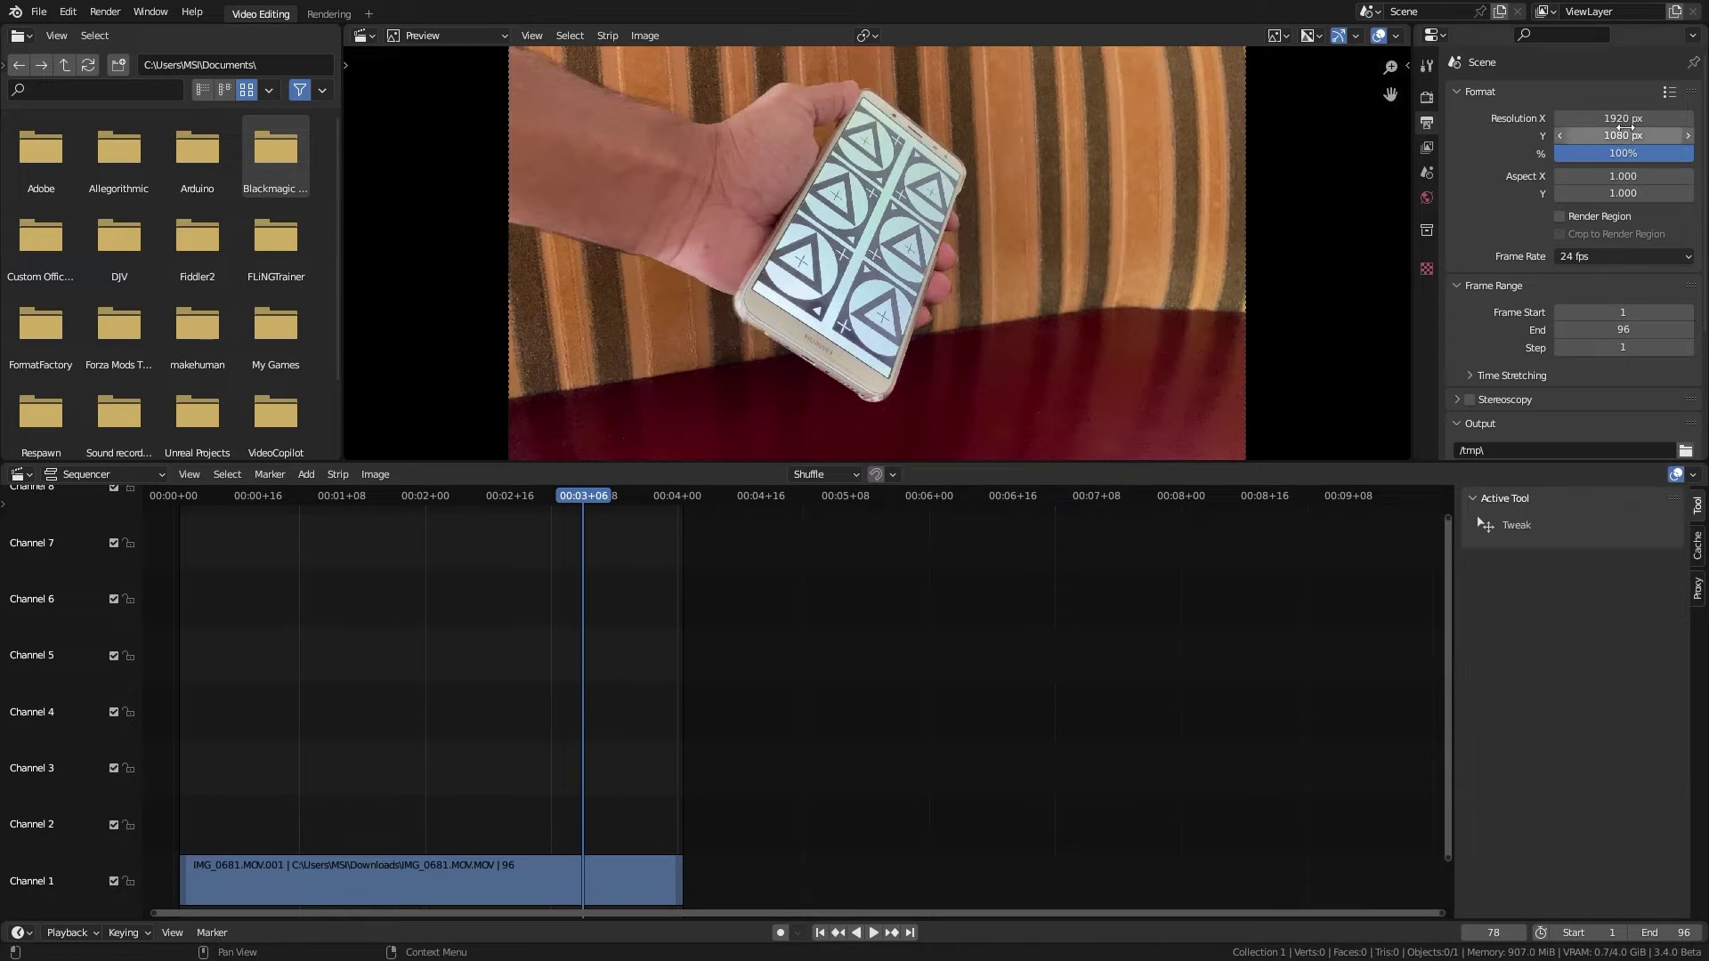
# Double the output resolution to 3840 × 2160 px
pyautogui.doubleClick(1623, 118)
pyautogui.write('*2')
pyautogui.press('Tab')
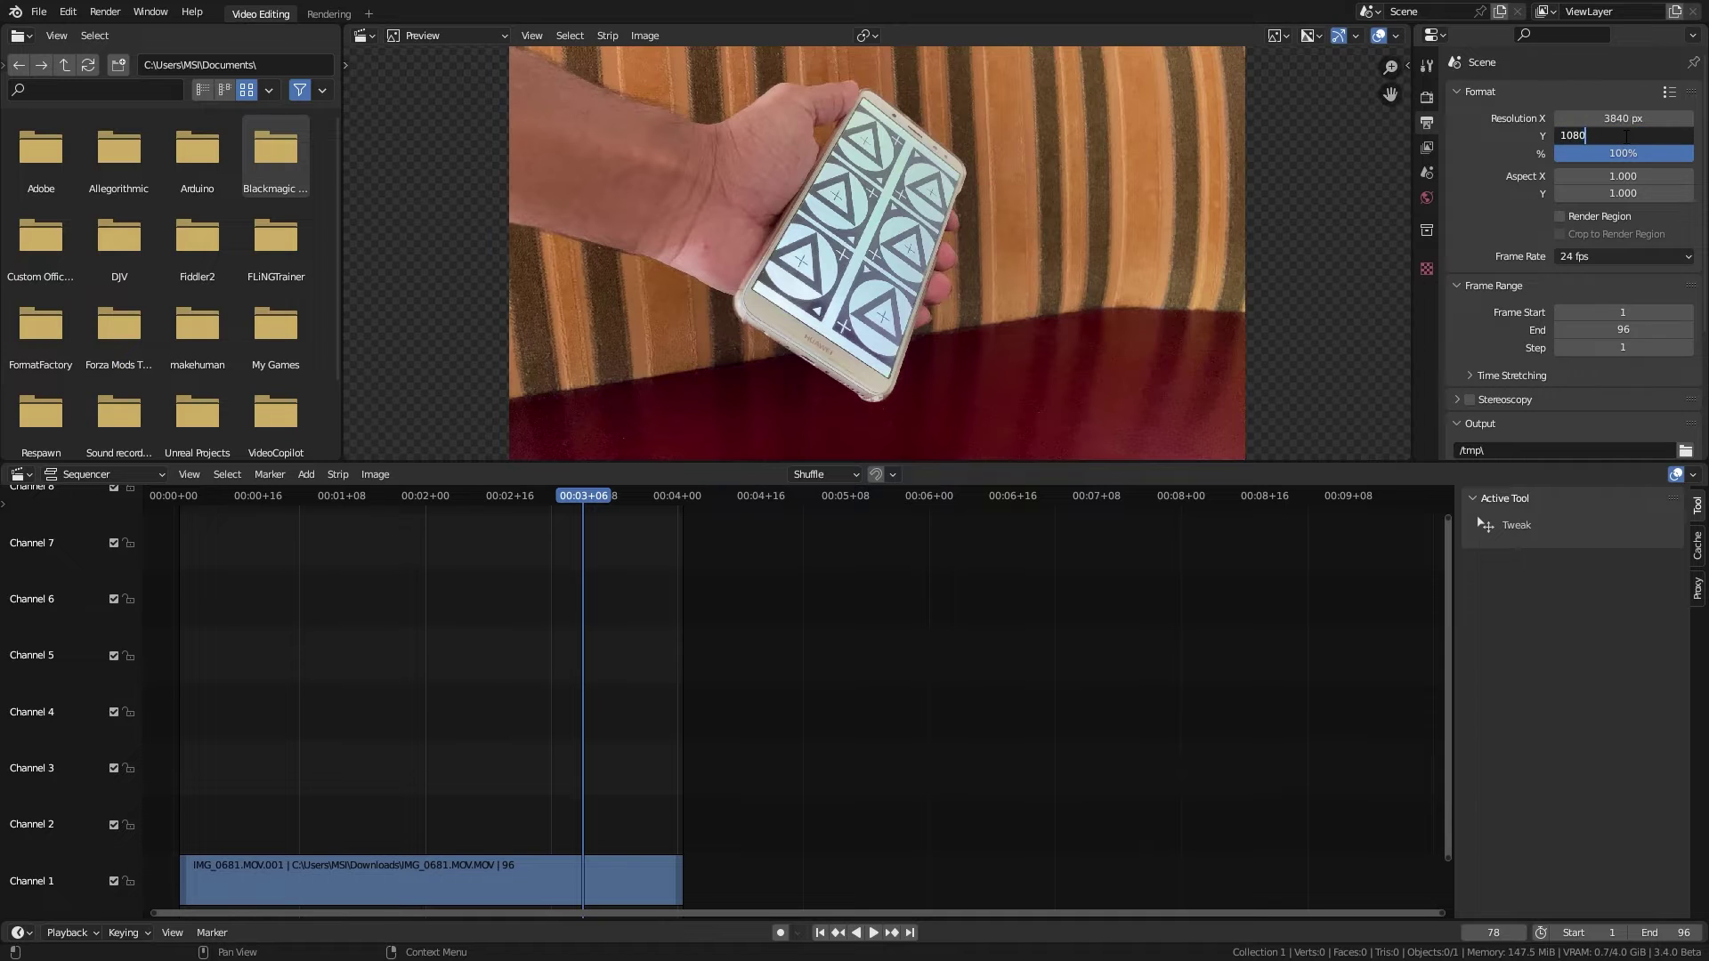
pyautogui.press('Return')
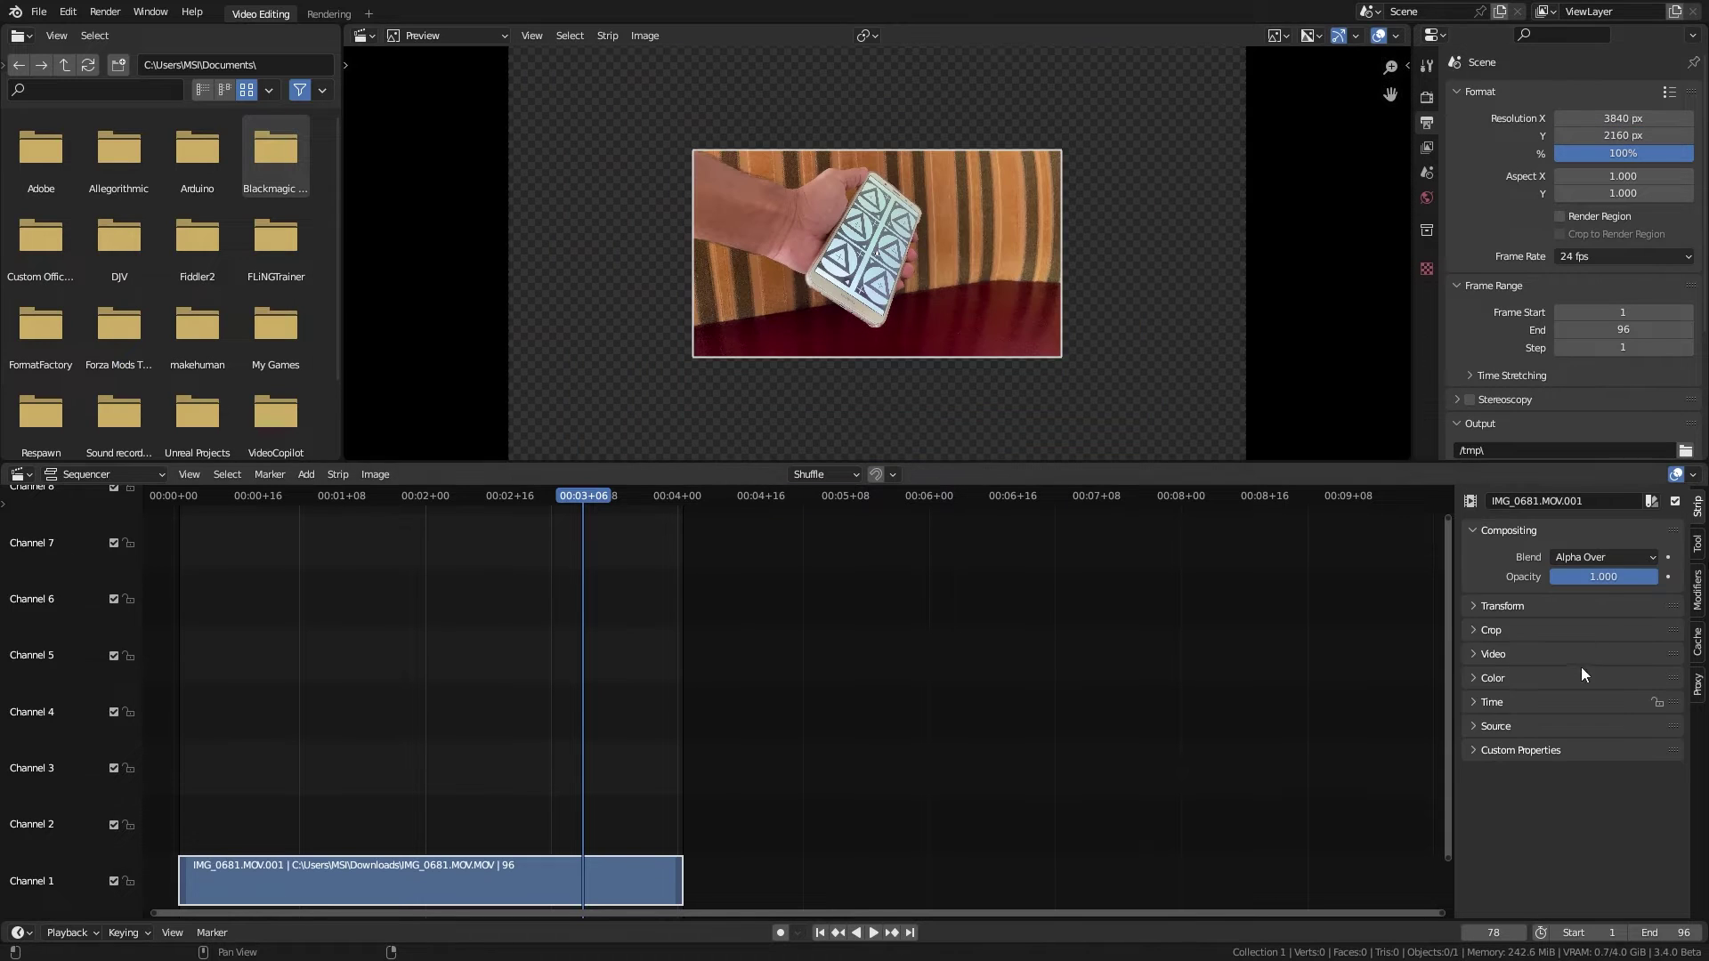
# Set the movie strip's X and Y scale to 1.000 so it fills the frame
pyautogui.click(1526, 608)
pyautogui.moveTo(1600, 693); pyautogui.dragTo(1600, 712)
pyautogui.write('160')
pyautogui.press('Return')
pyautogui.scroll(-3, 648, 391)
# Set the color management view transform to Standard in the render settings
pyautogui.click(1426, 97)
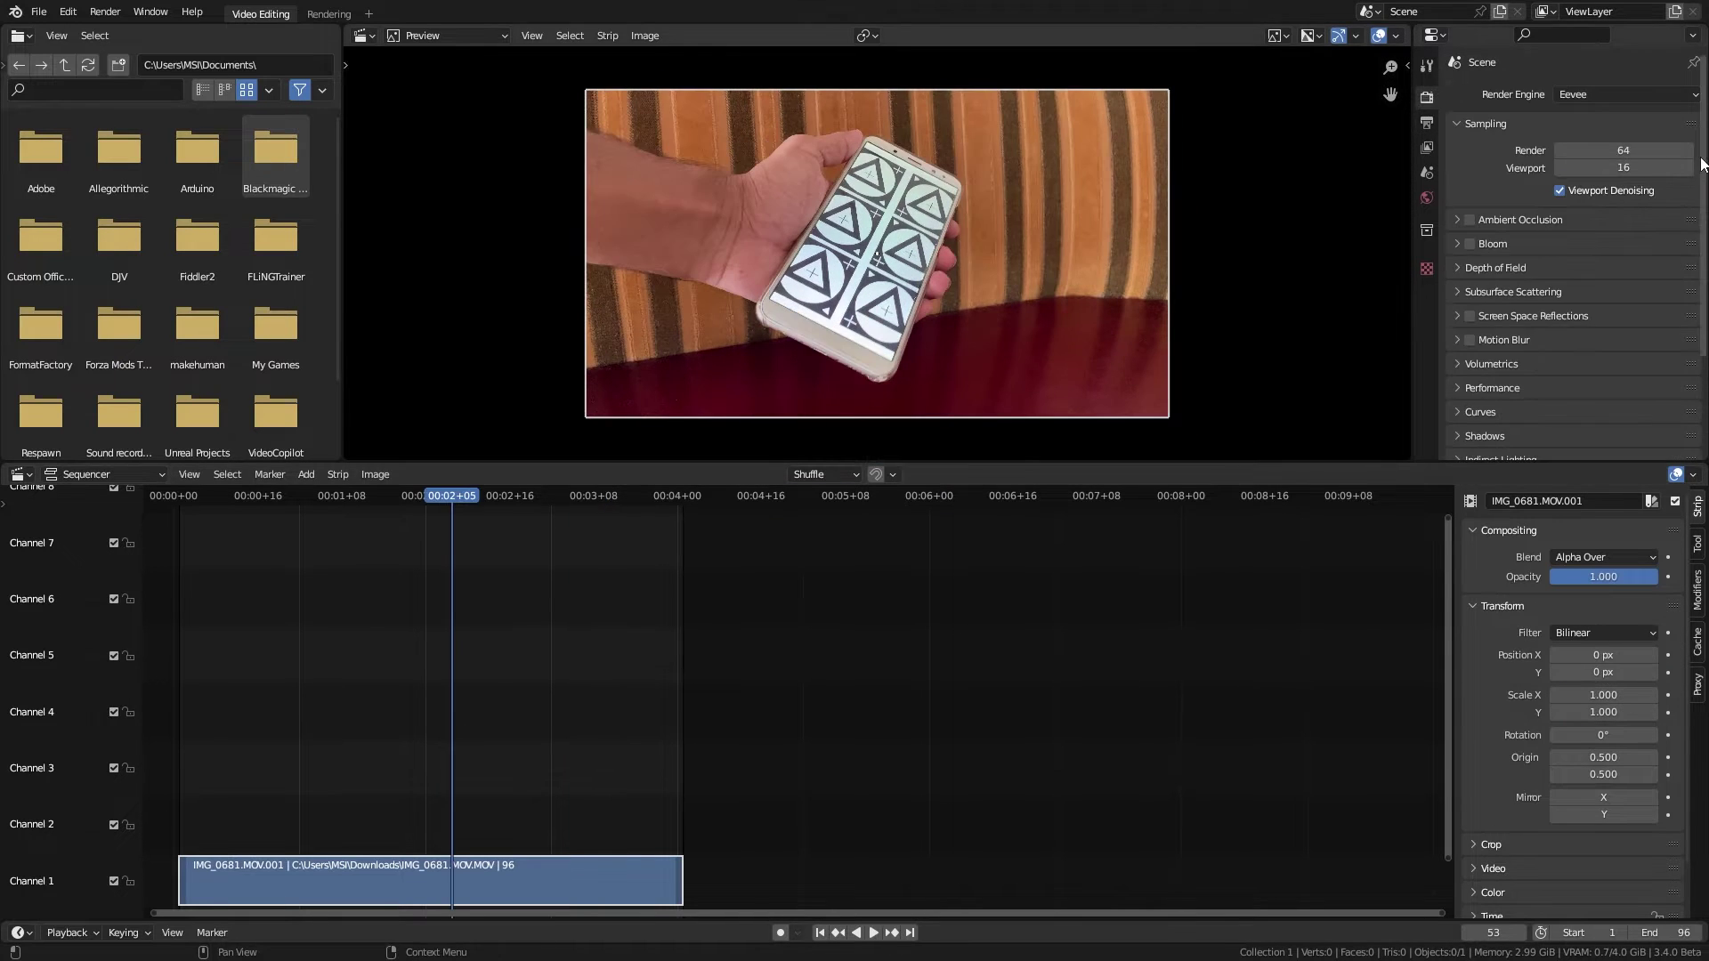
pyautogui.moveTo(1699, 160); pyautogui.dragTo(1700, 356)
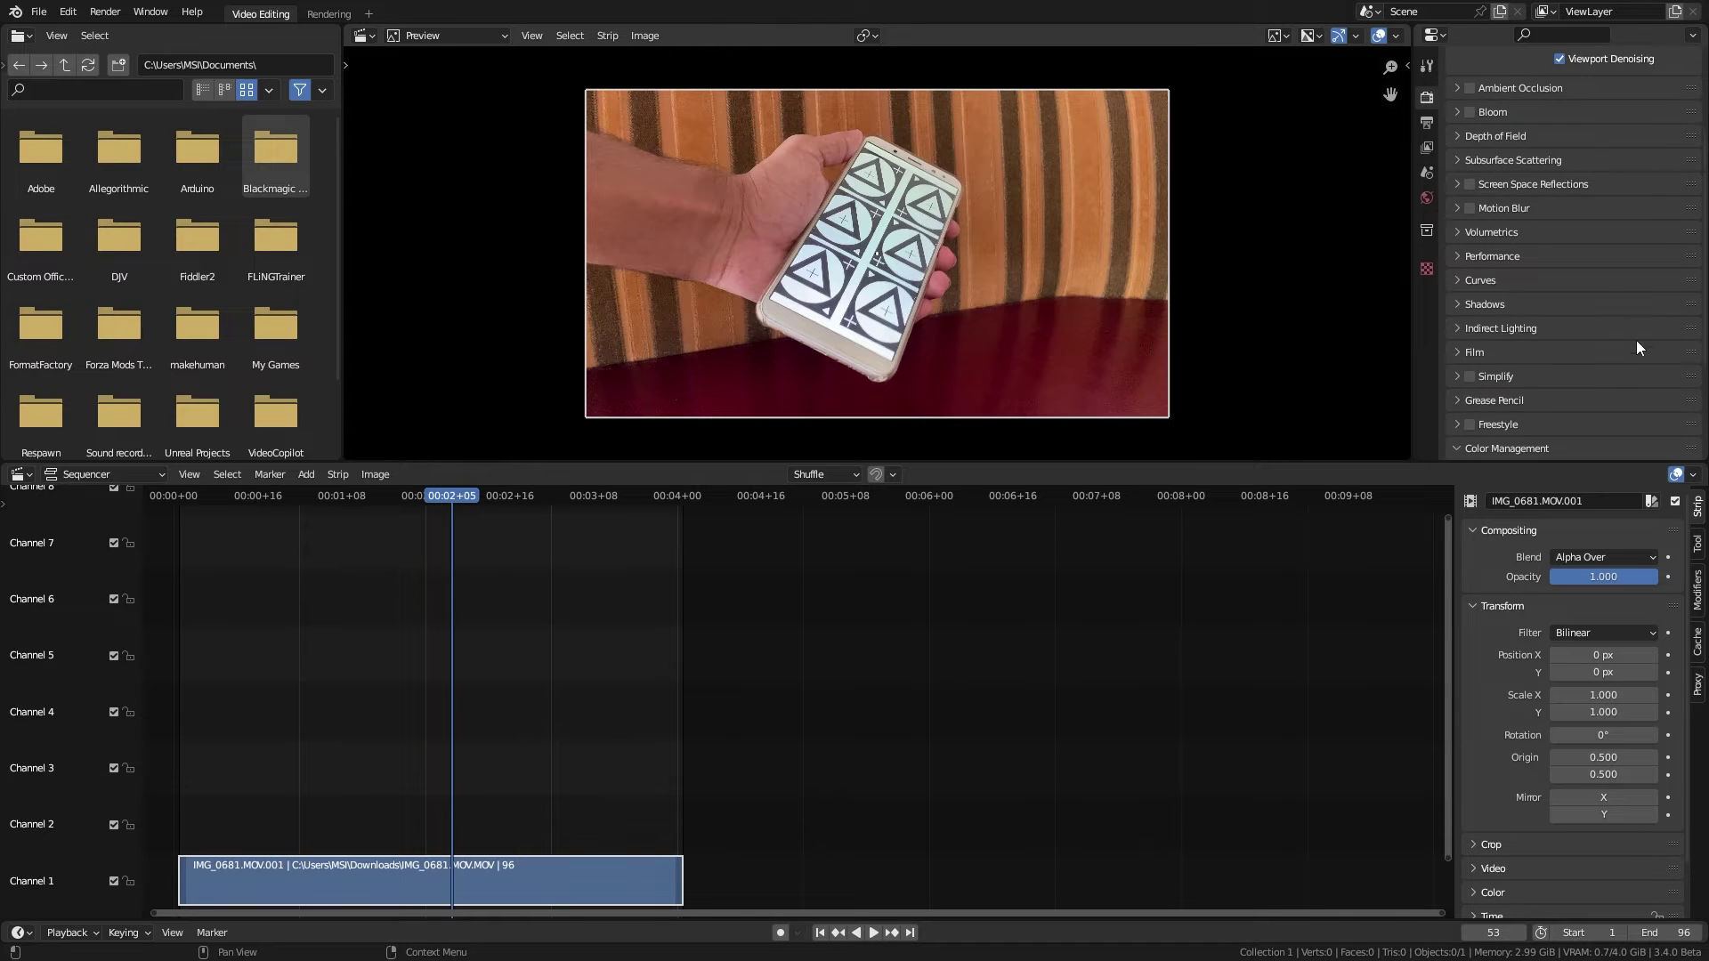
pyautogui.click(1655, 449)
pyautogui.scroll(-4, 1682, 430)
pyautogui.click(1665, 334)
pyautogui.click(1665, 334)
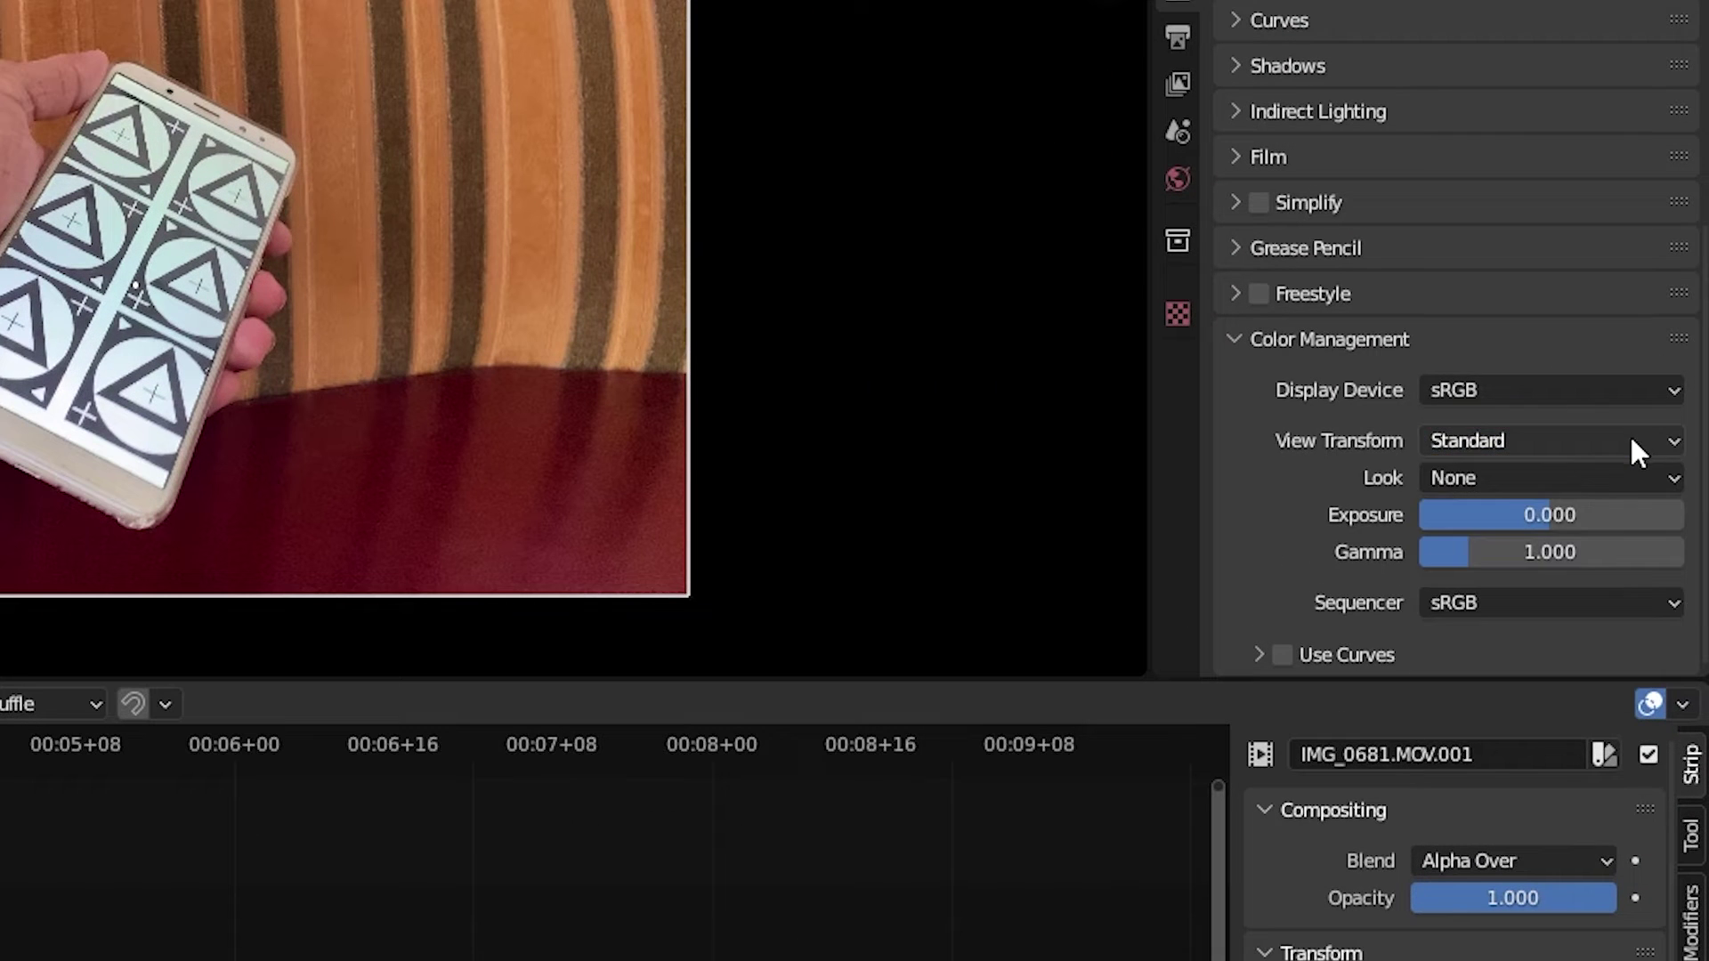
pyautogui.click(1661, 359)
pyautogui.click(1661, 359)
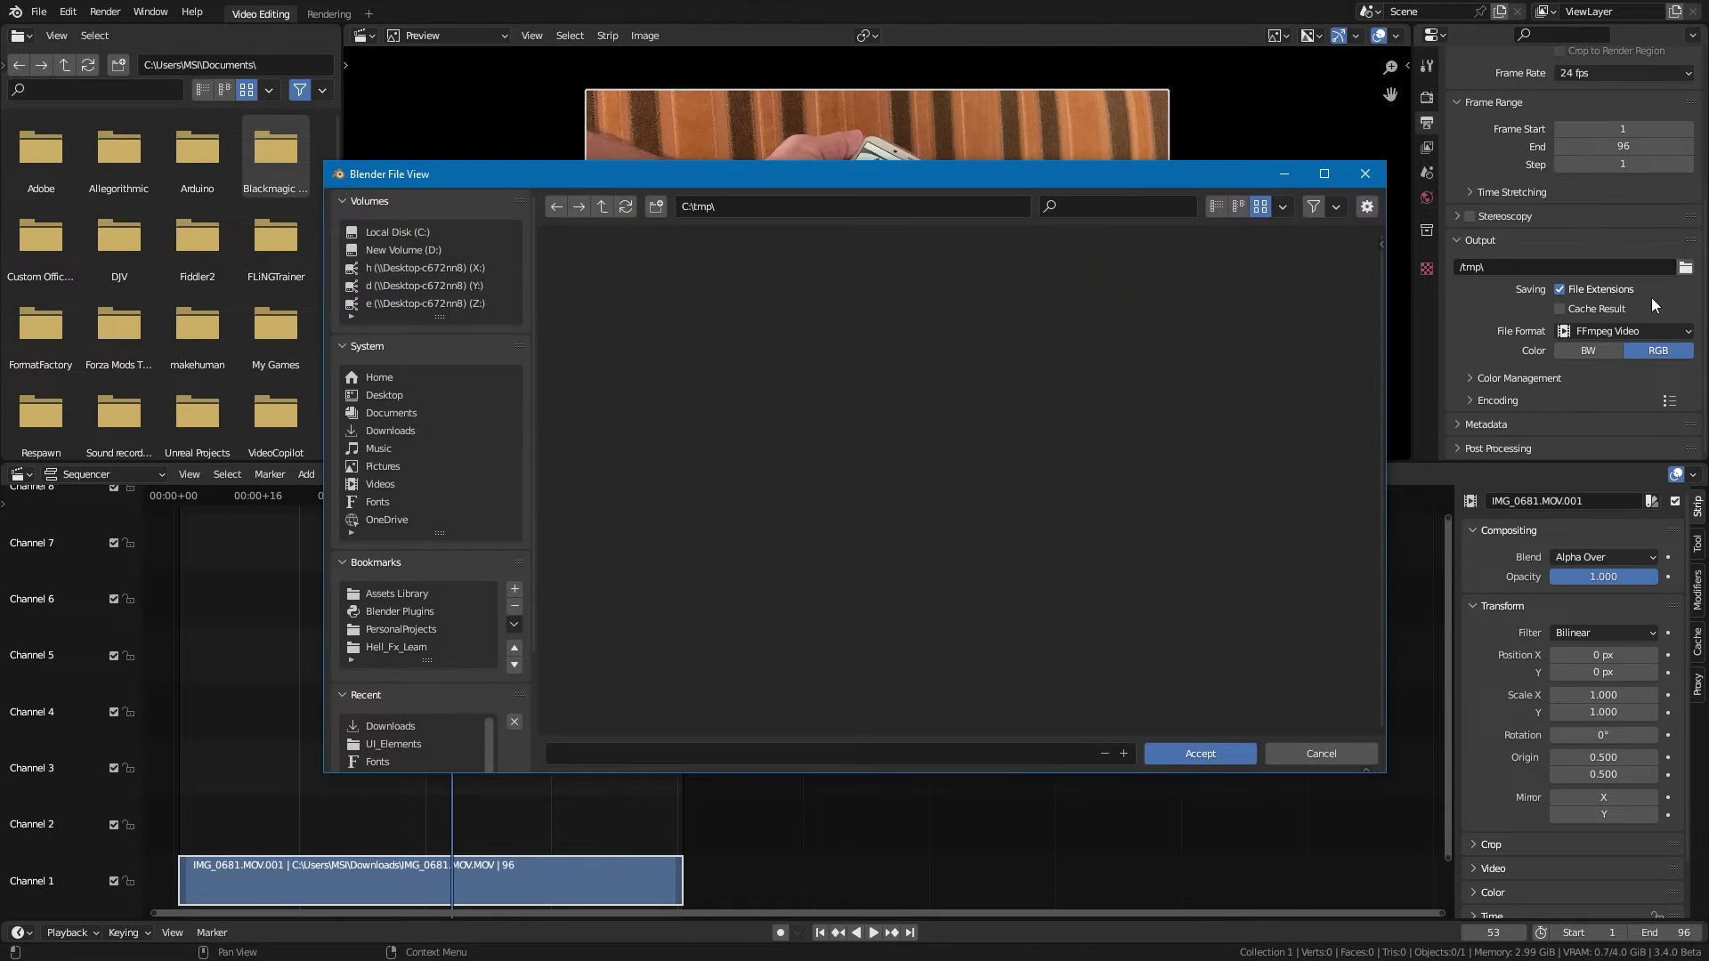
# Set the output path to Footage in the FootageSequence folder and the file format to JPEG at 100% quality
pyautogui.write('age')
pyautogui.press('Return')
pyautogui.click(1607, 331)
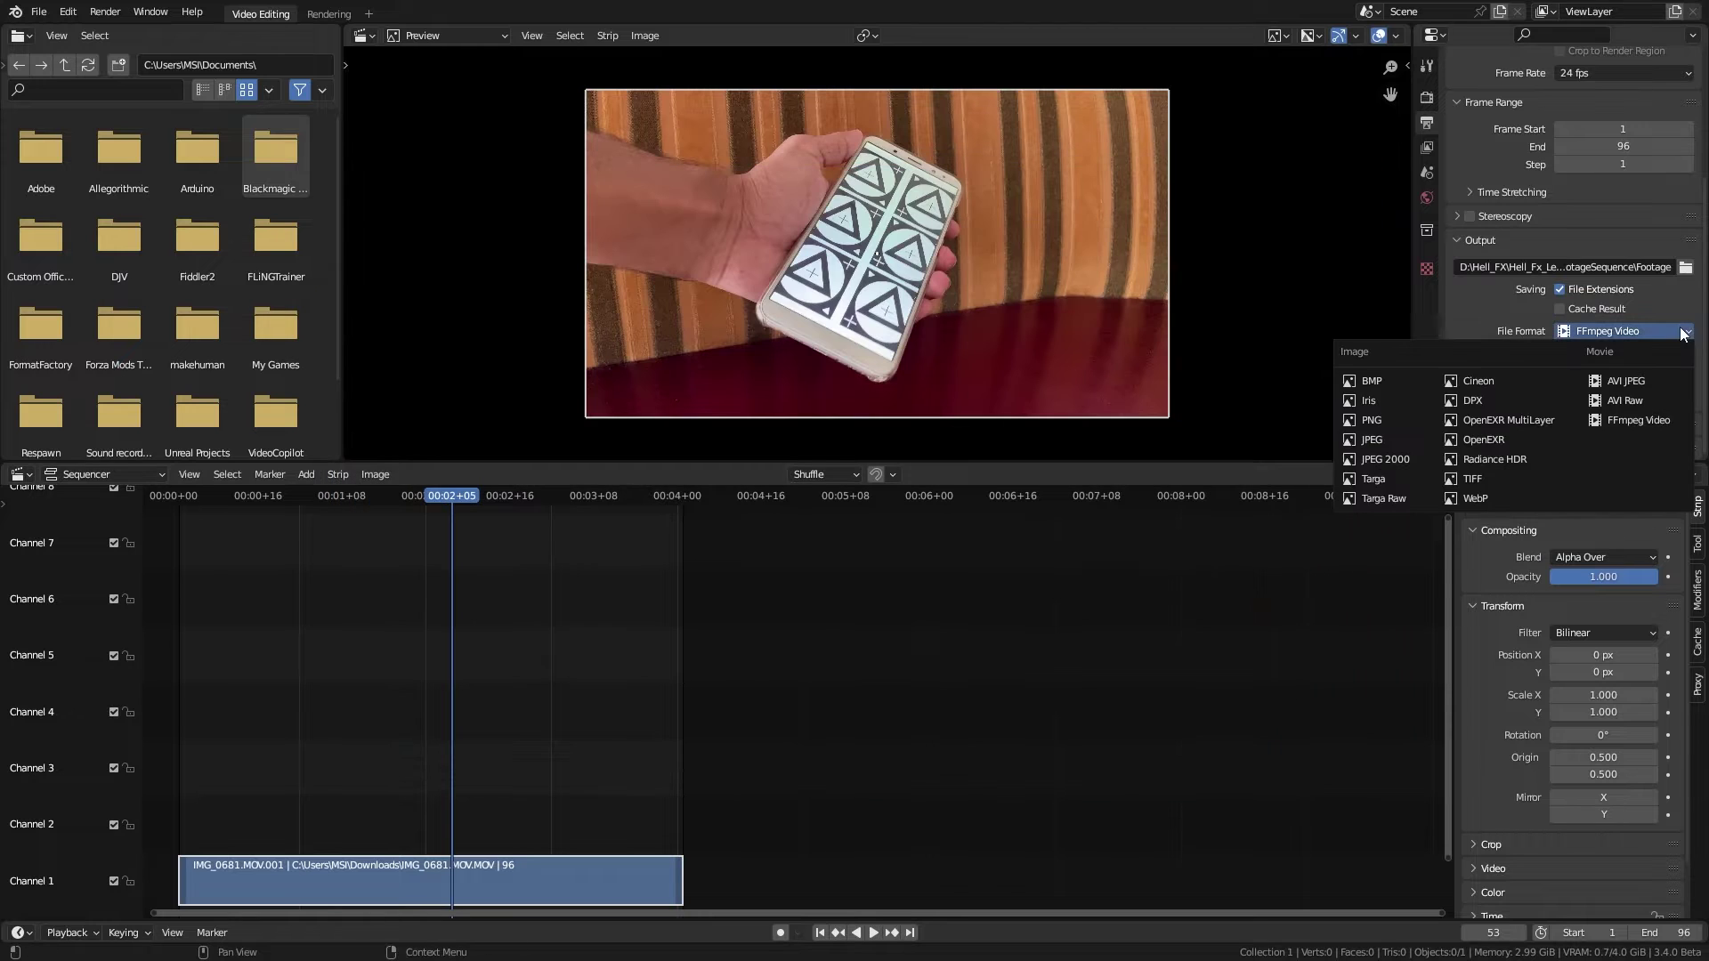
pyautogui.click(1376, 441)
pyautogui.moveTo(1631, 380); pyautogui.dragTo(1692, 380)
# Render the animation as an image sequence
pyautogui.click(105, 12)
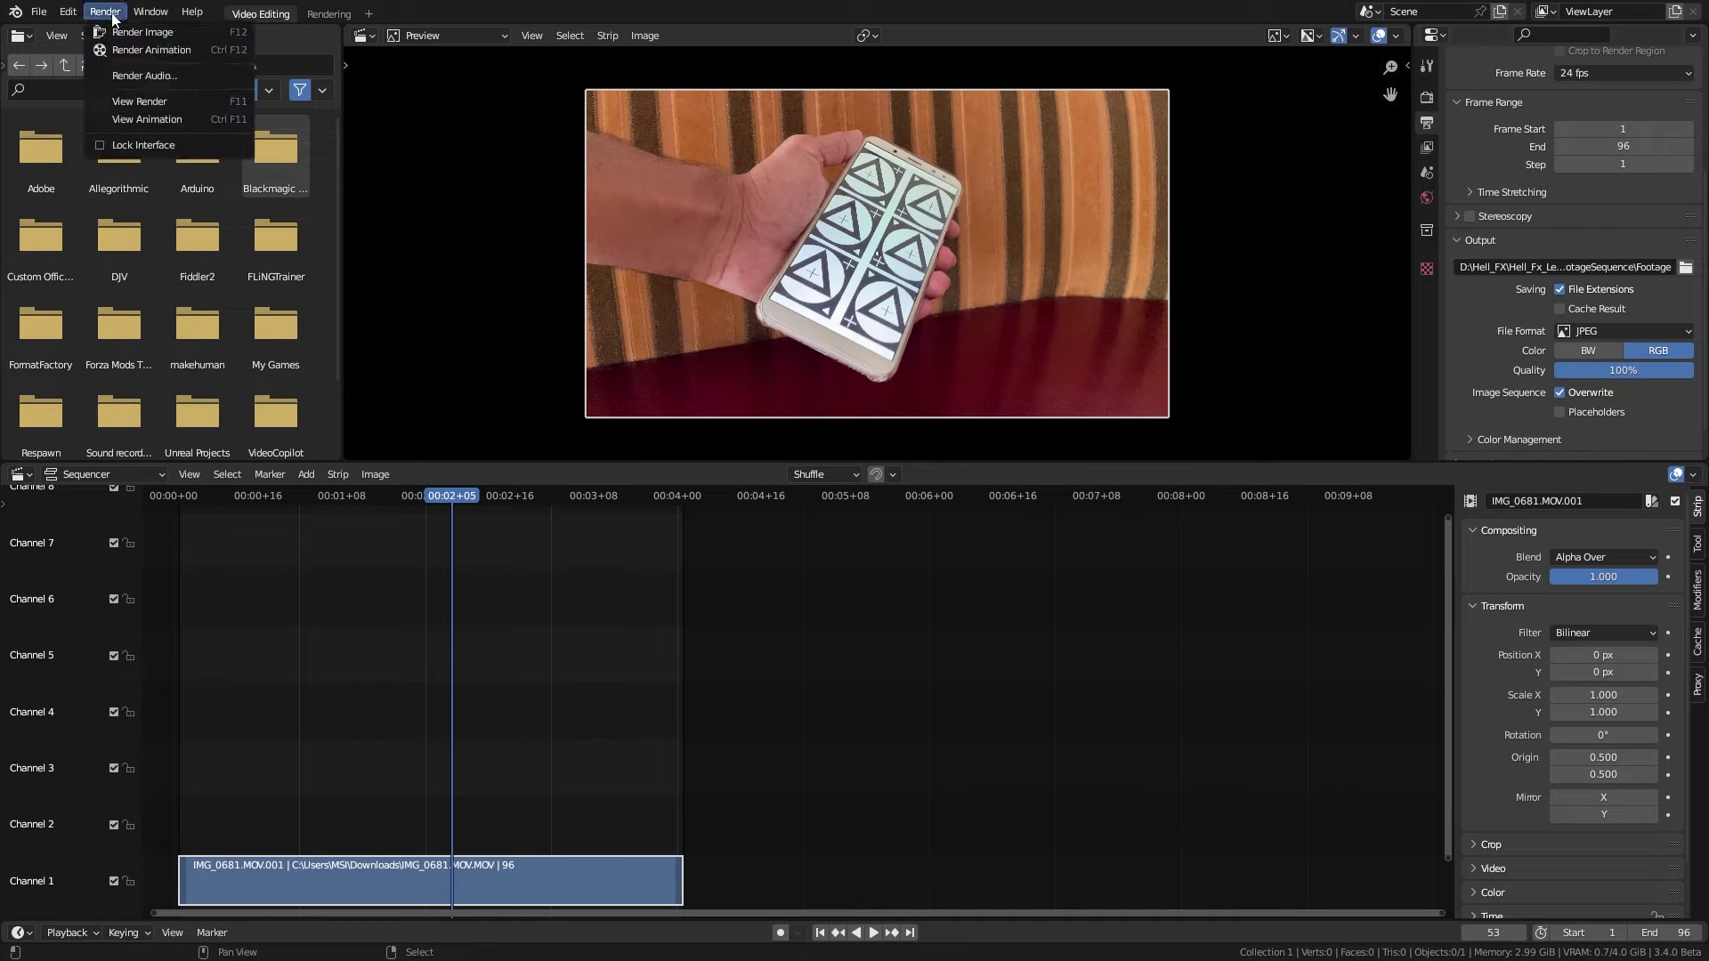
pyautogui.click(130, 55)
pyautogui.scroll(-6, 1023, 690)
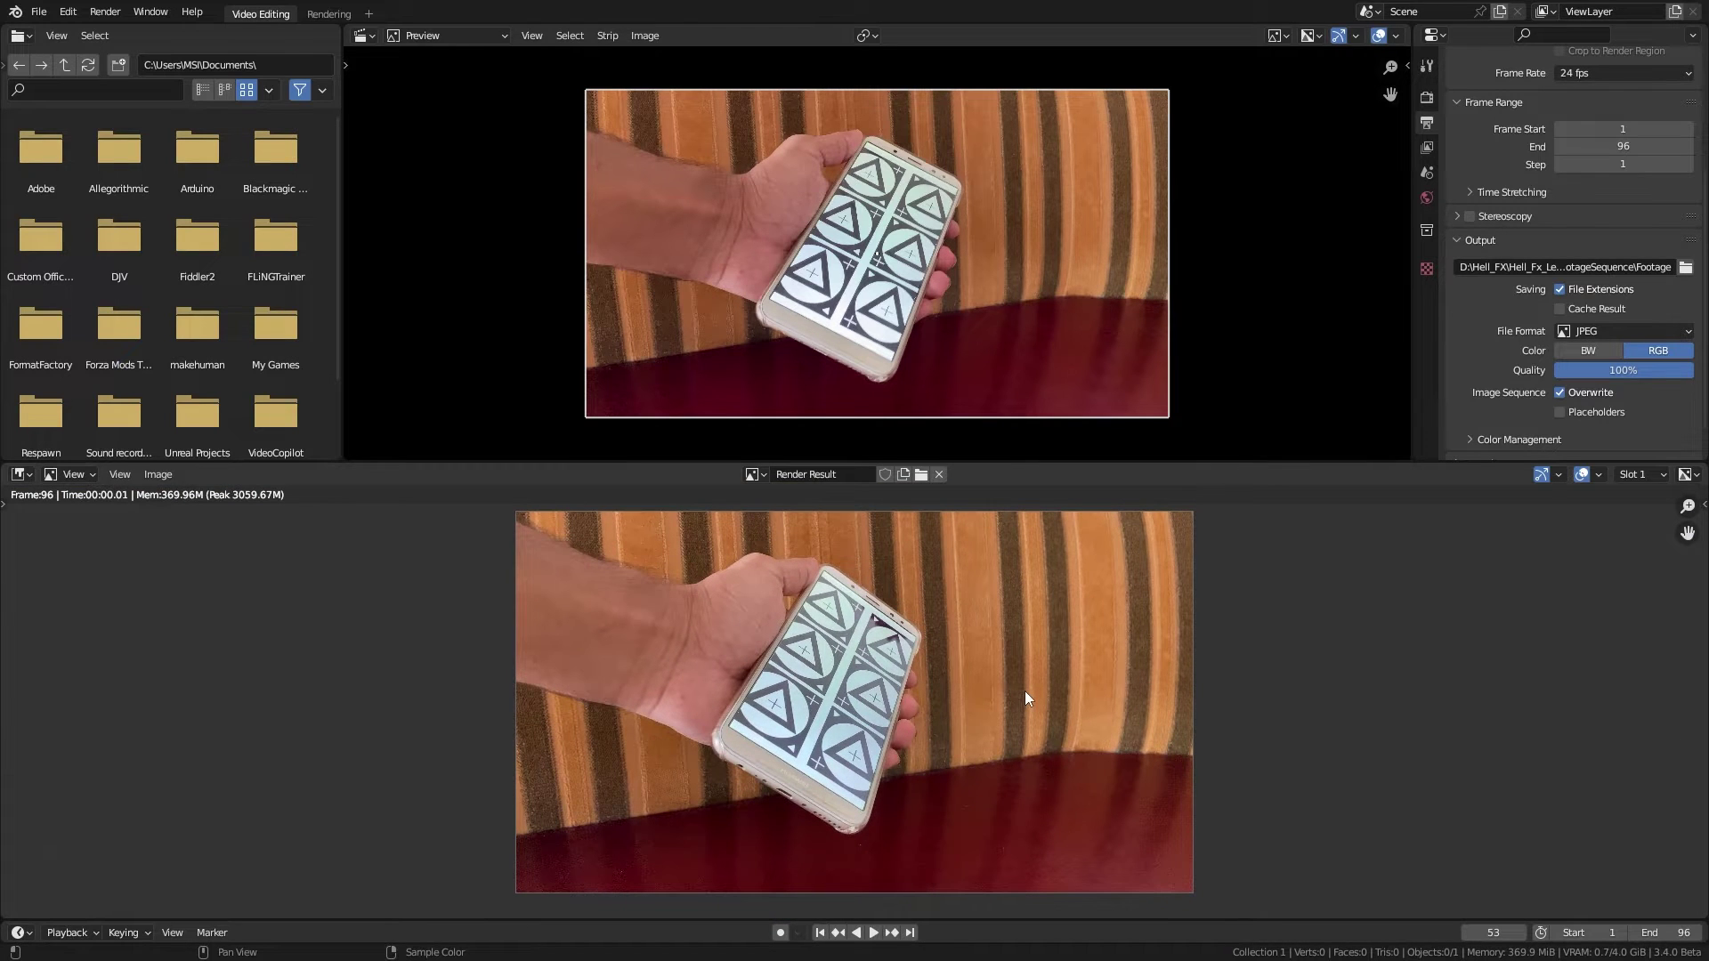
# Start a new project from the VFX template
pyautogui.click(40, 11)
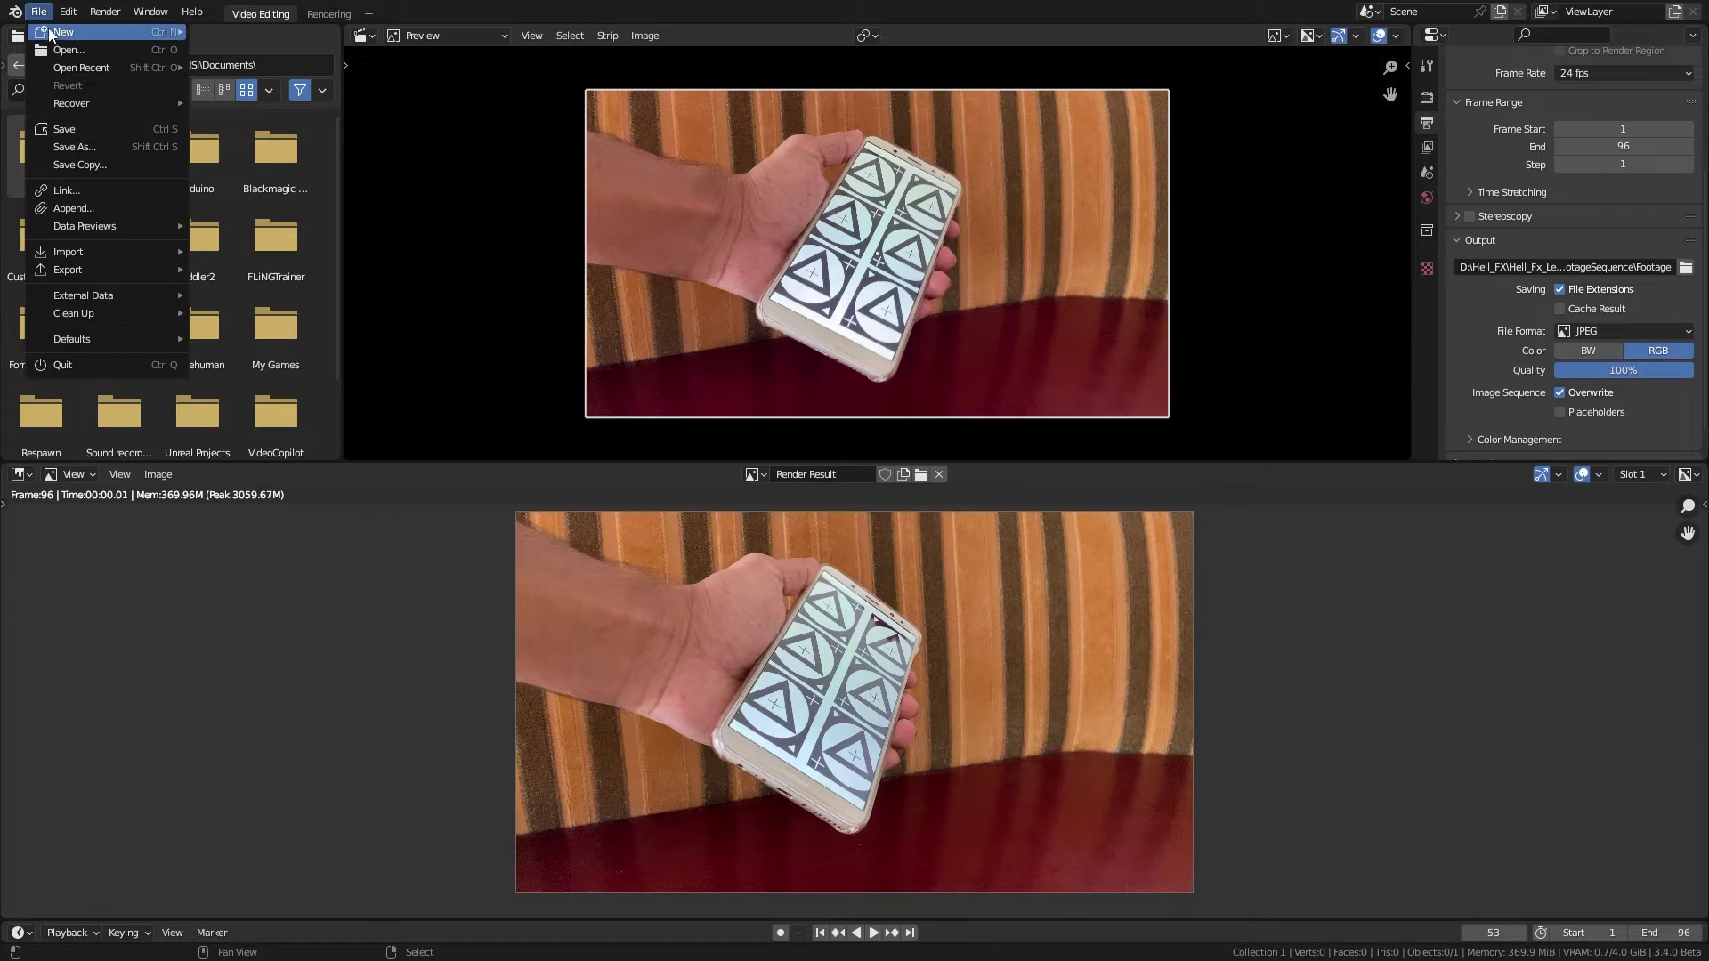
pyautogui.moveTo(55, 33)
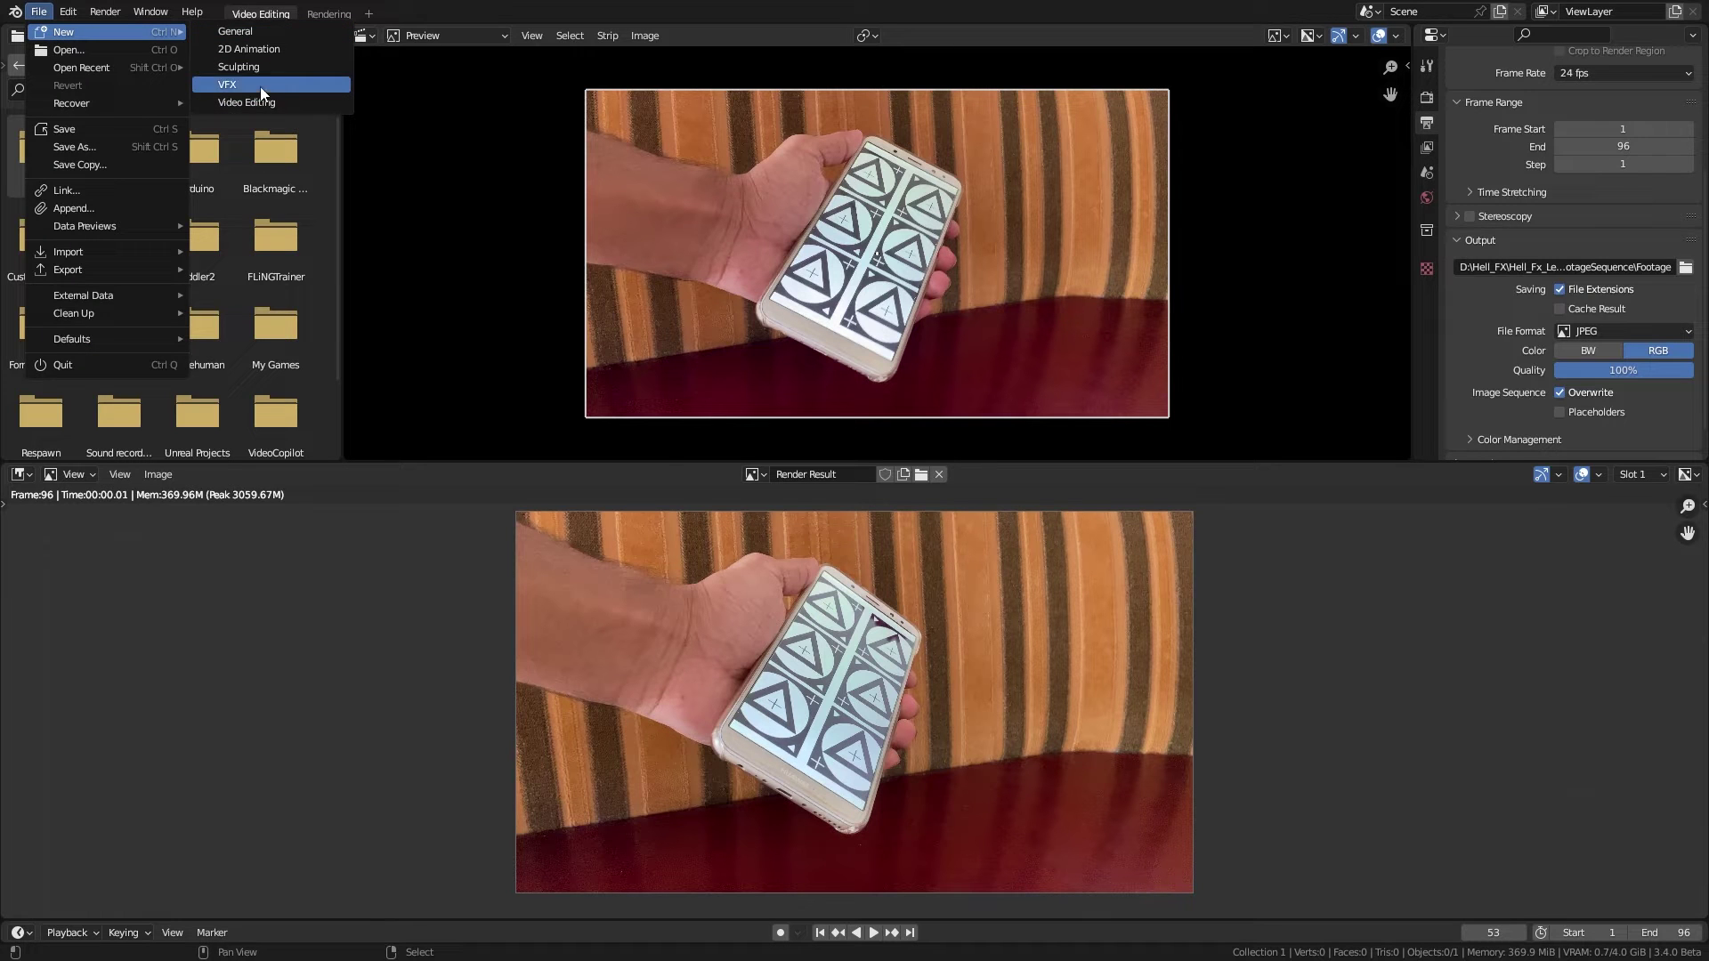
pyautogui.click(263, 85)
pyautogui.click(870, 506)
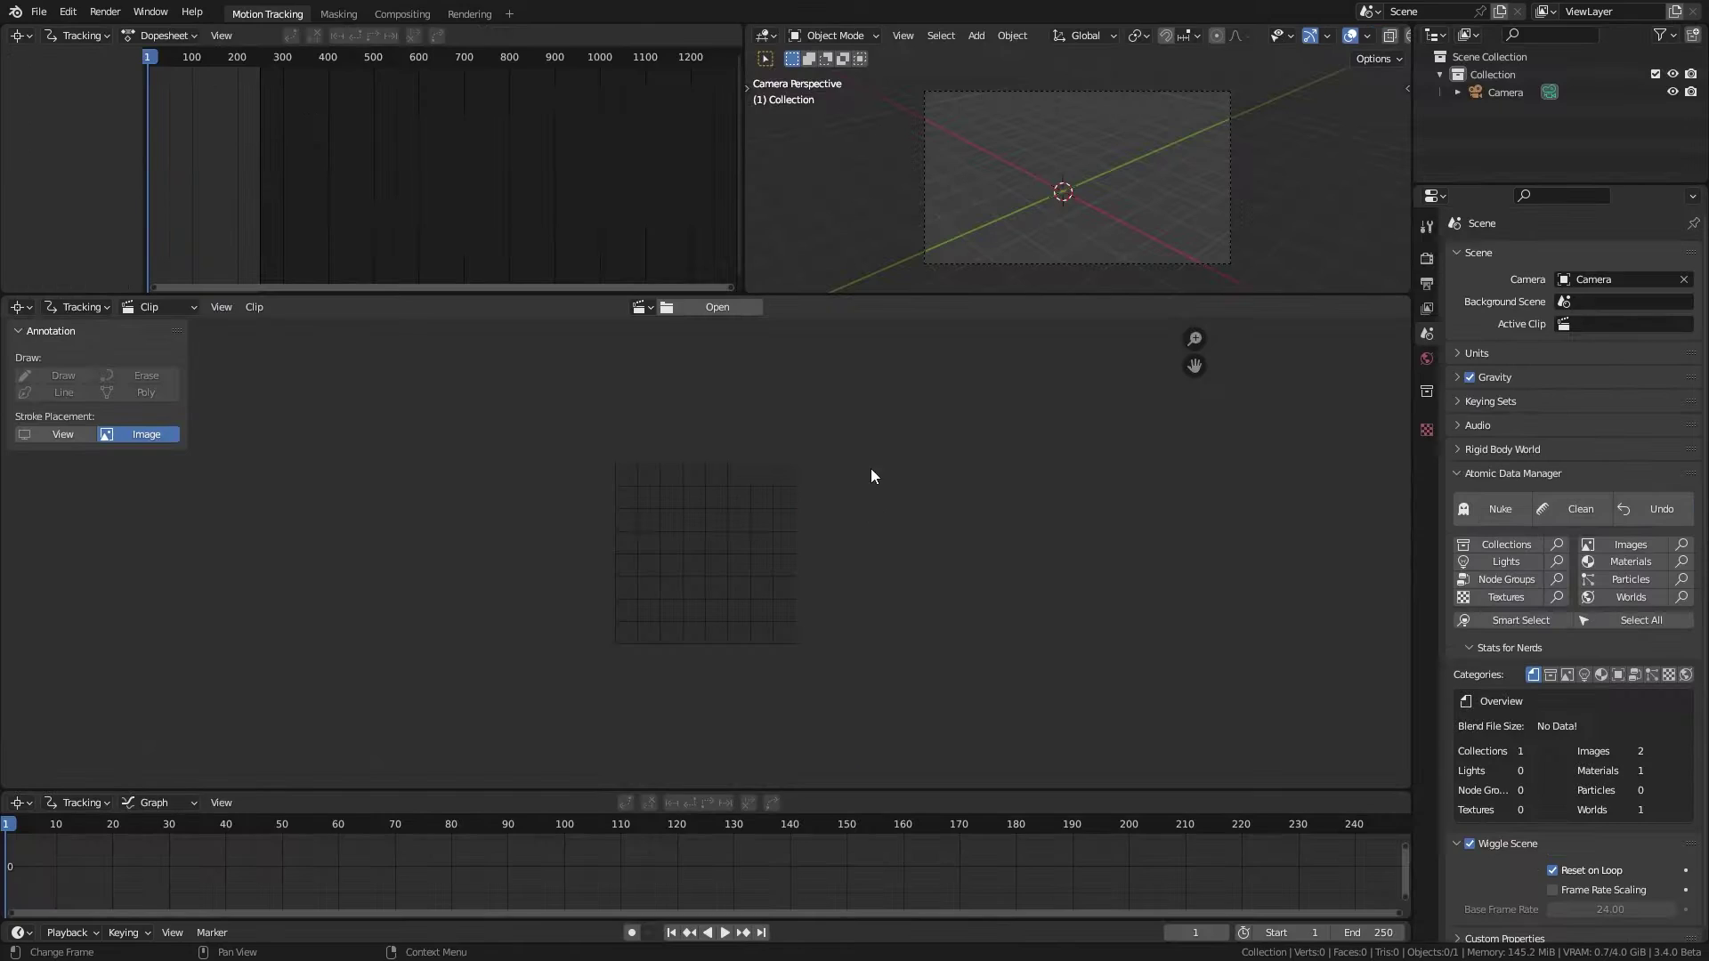
# Open all images in the FootageSequence folder, starting with Footage0001.jpg, as the tracking clip
pyautogui.click(718, 308)
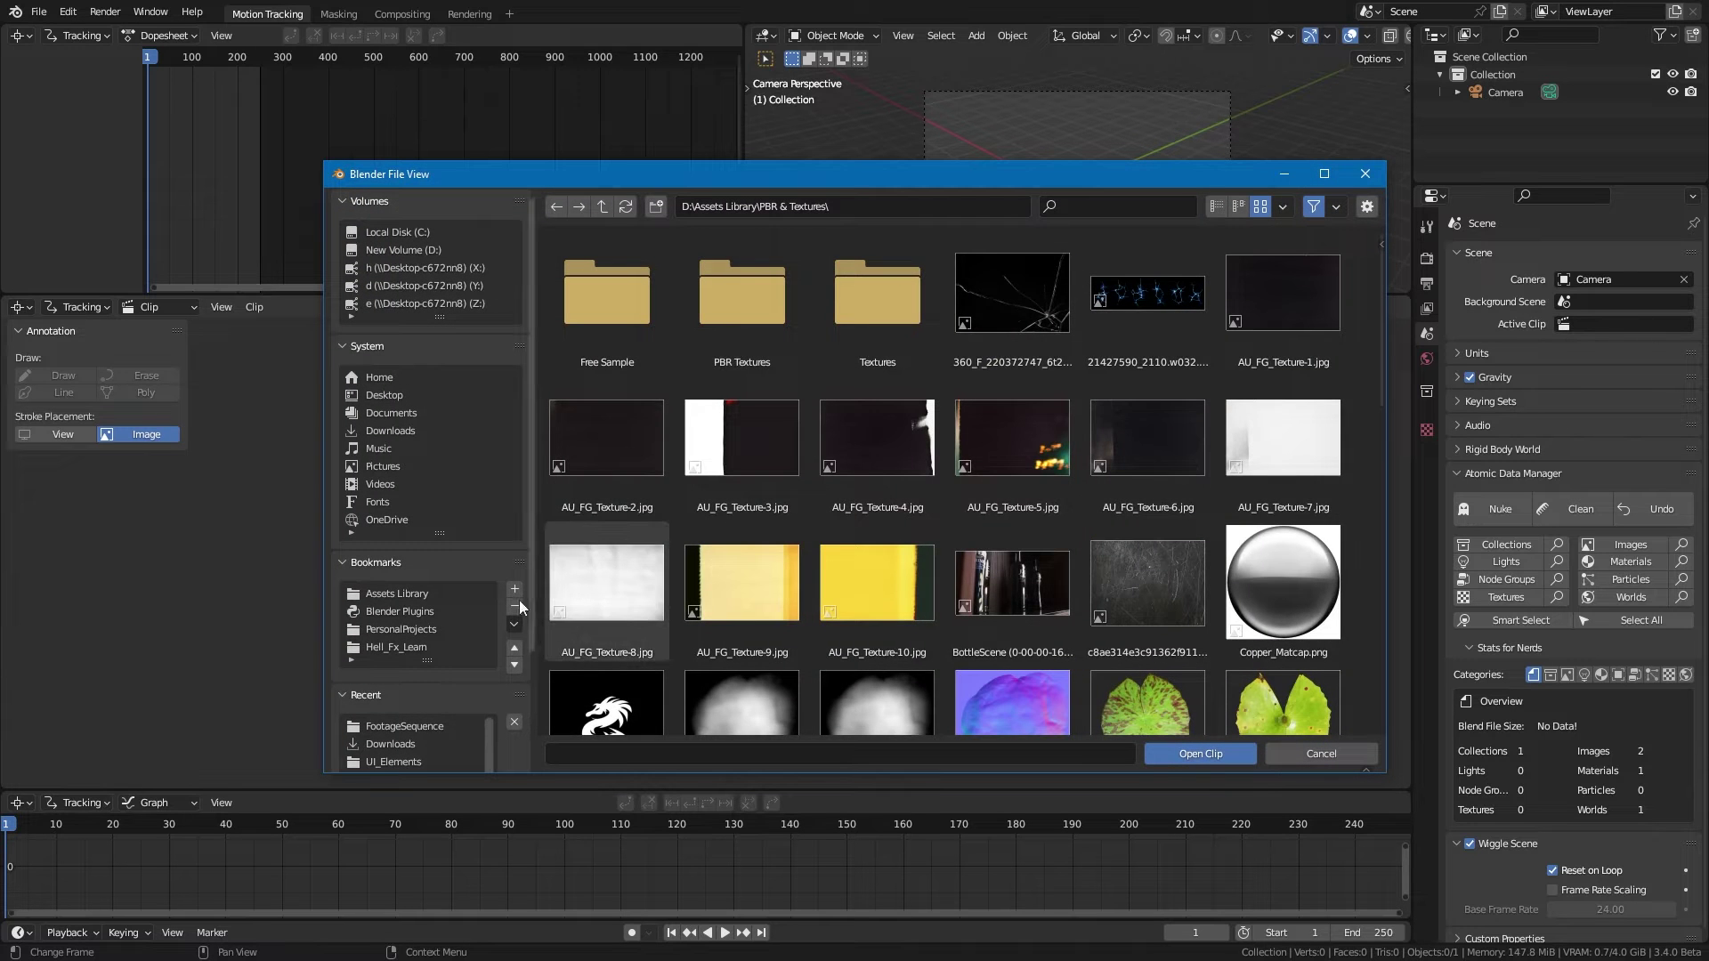
pyautogui.click(408, 724)
pyautogui.click(617, 275)
pyautogui.press('a')
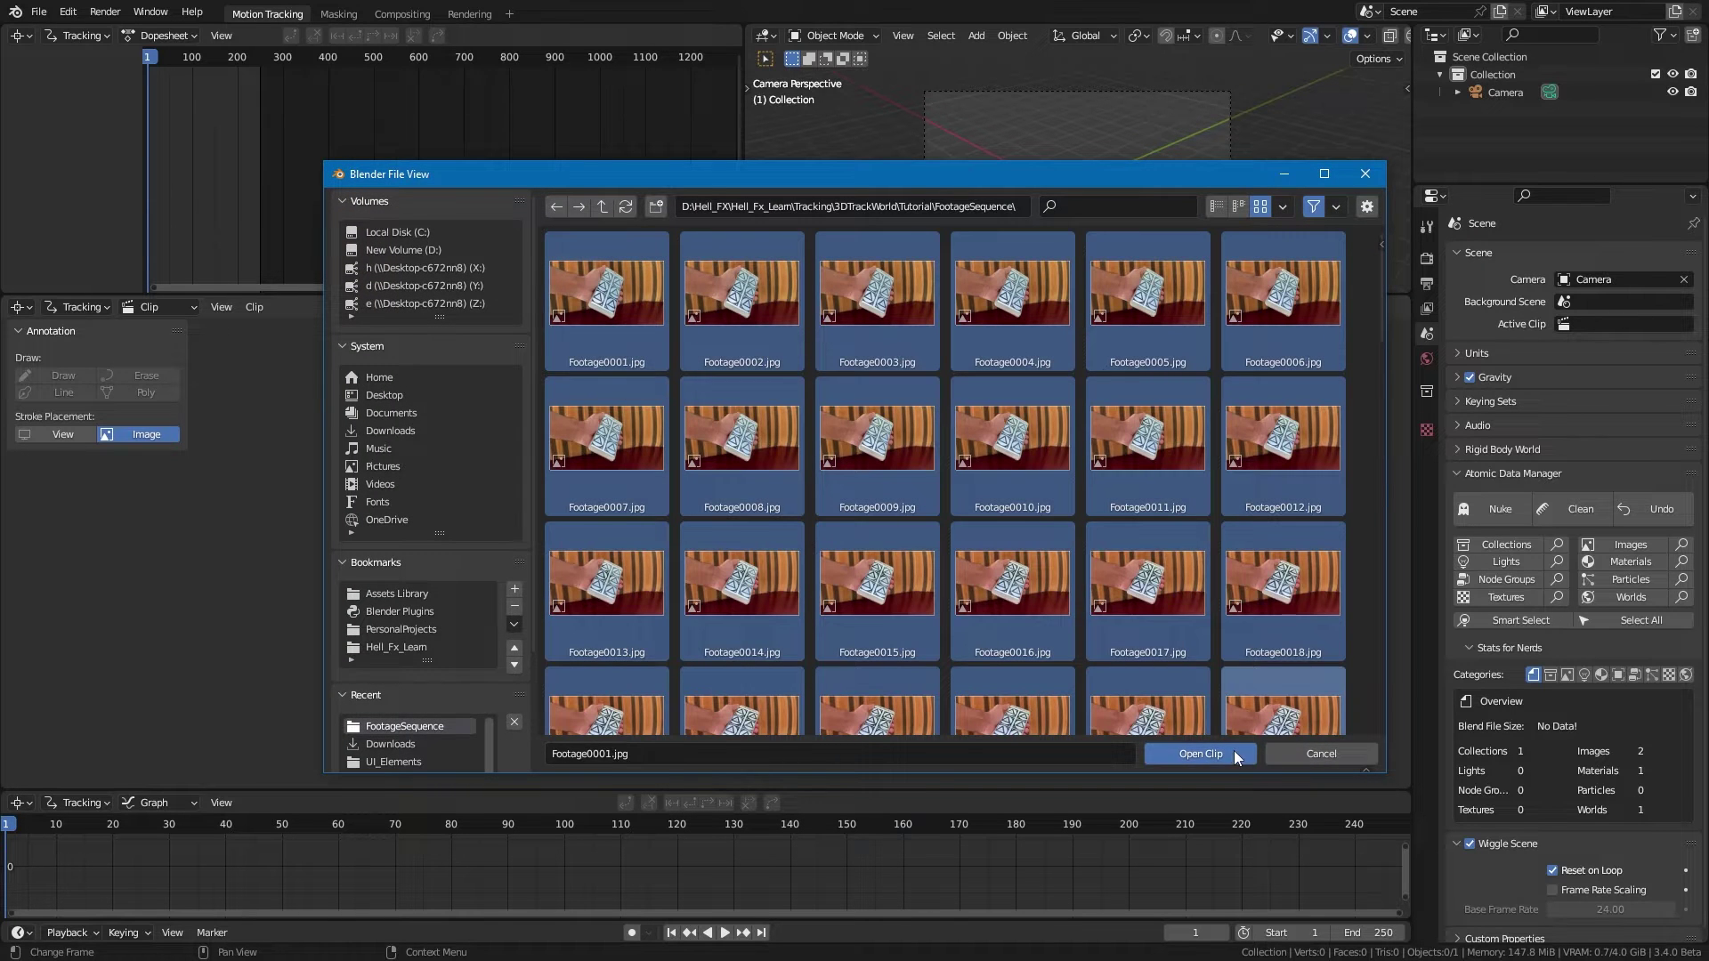
pyautogui.click(1233, 751)
pyautogui.press('f')
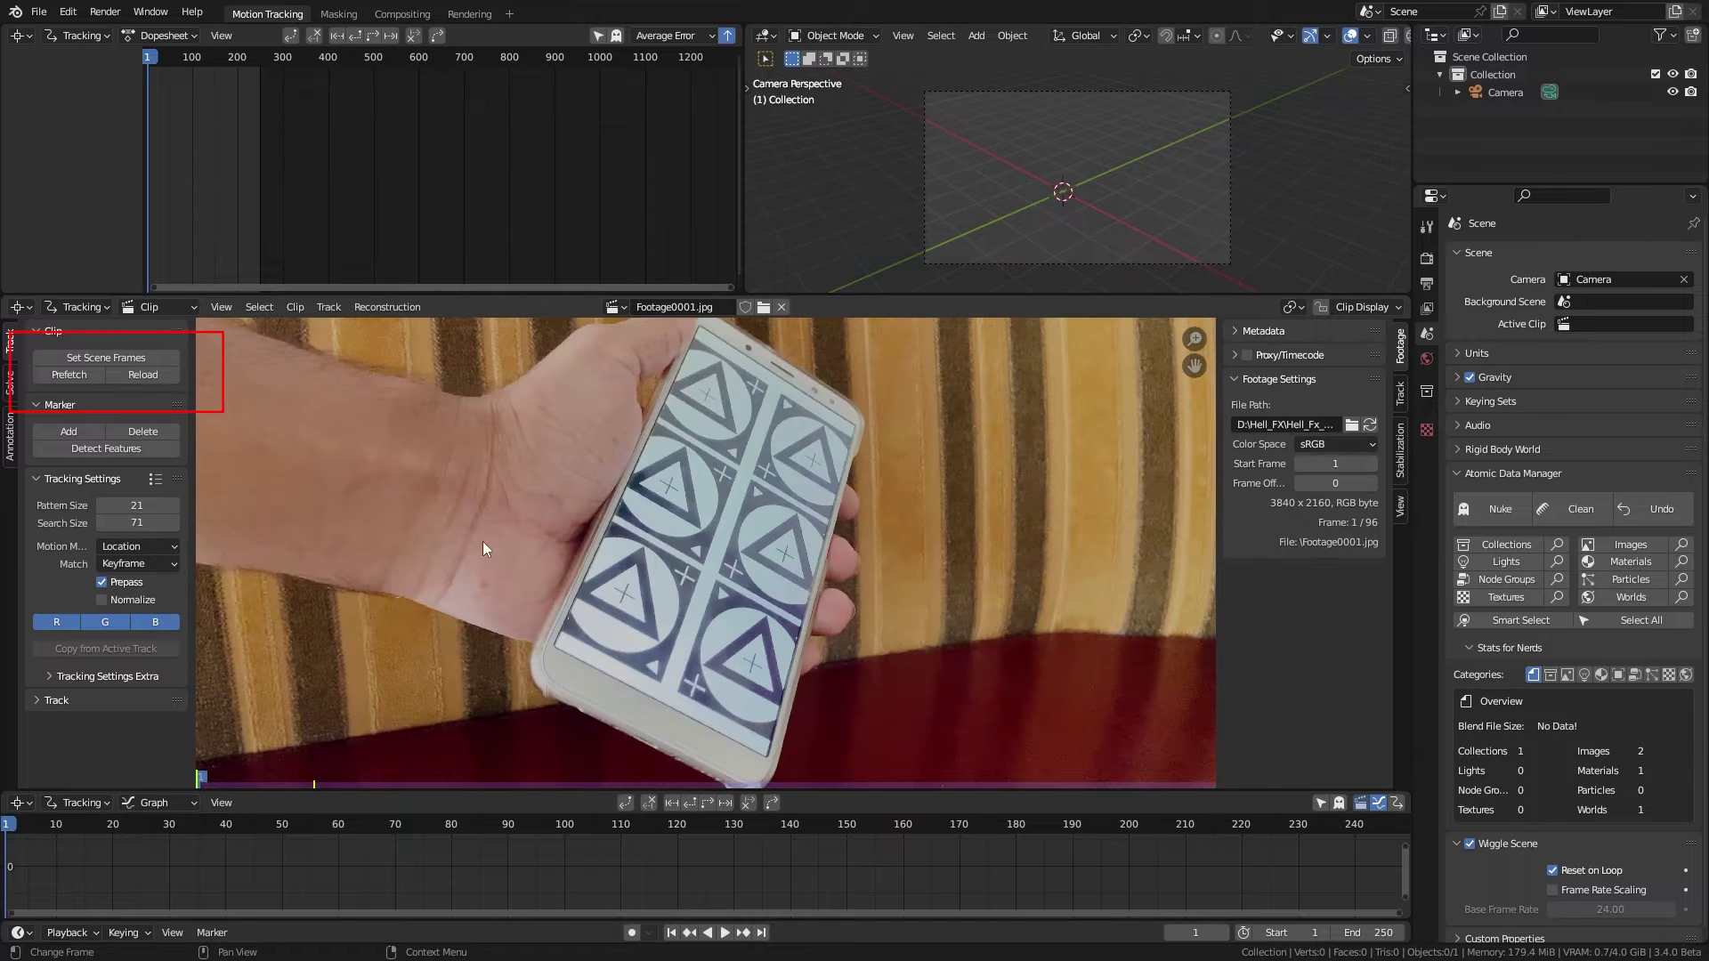
# Match the scene frame range to the clip, prefetch its frames and fit the graph to the range
pyautogui.click(106, 357)
pyautogui.click(71, 375)
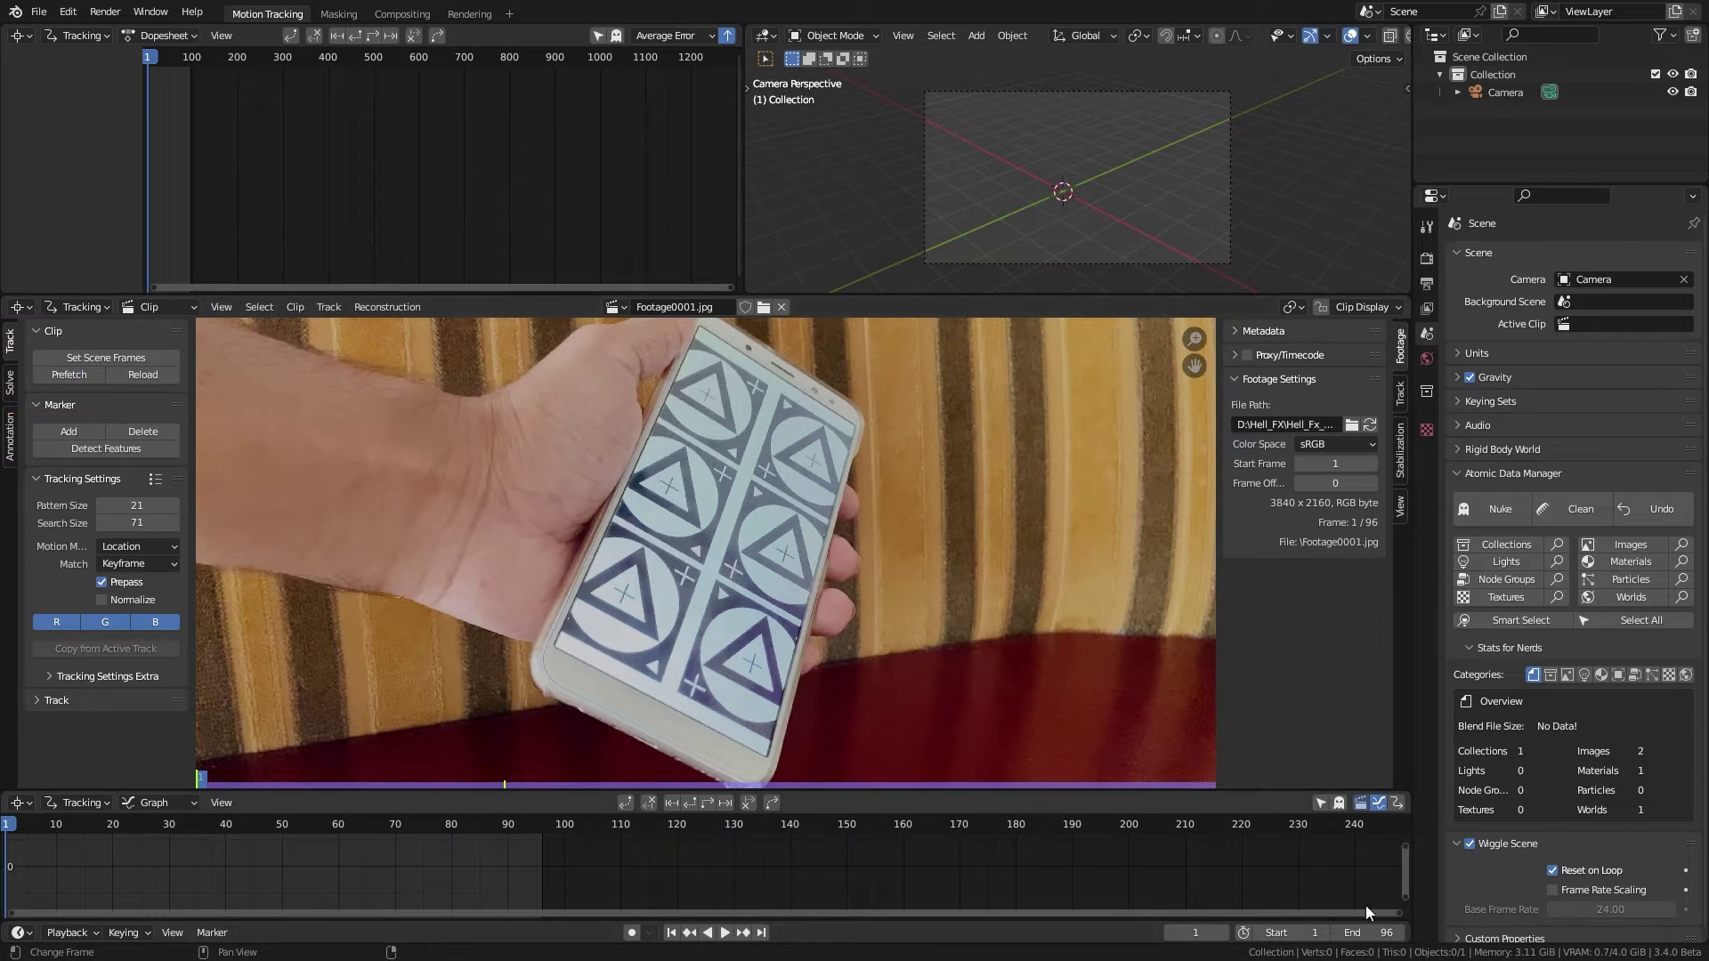
pyautogui.press('Home')
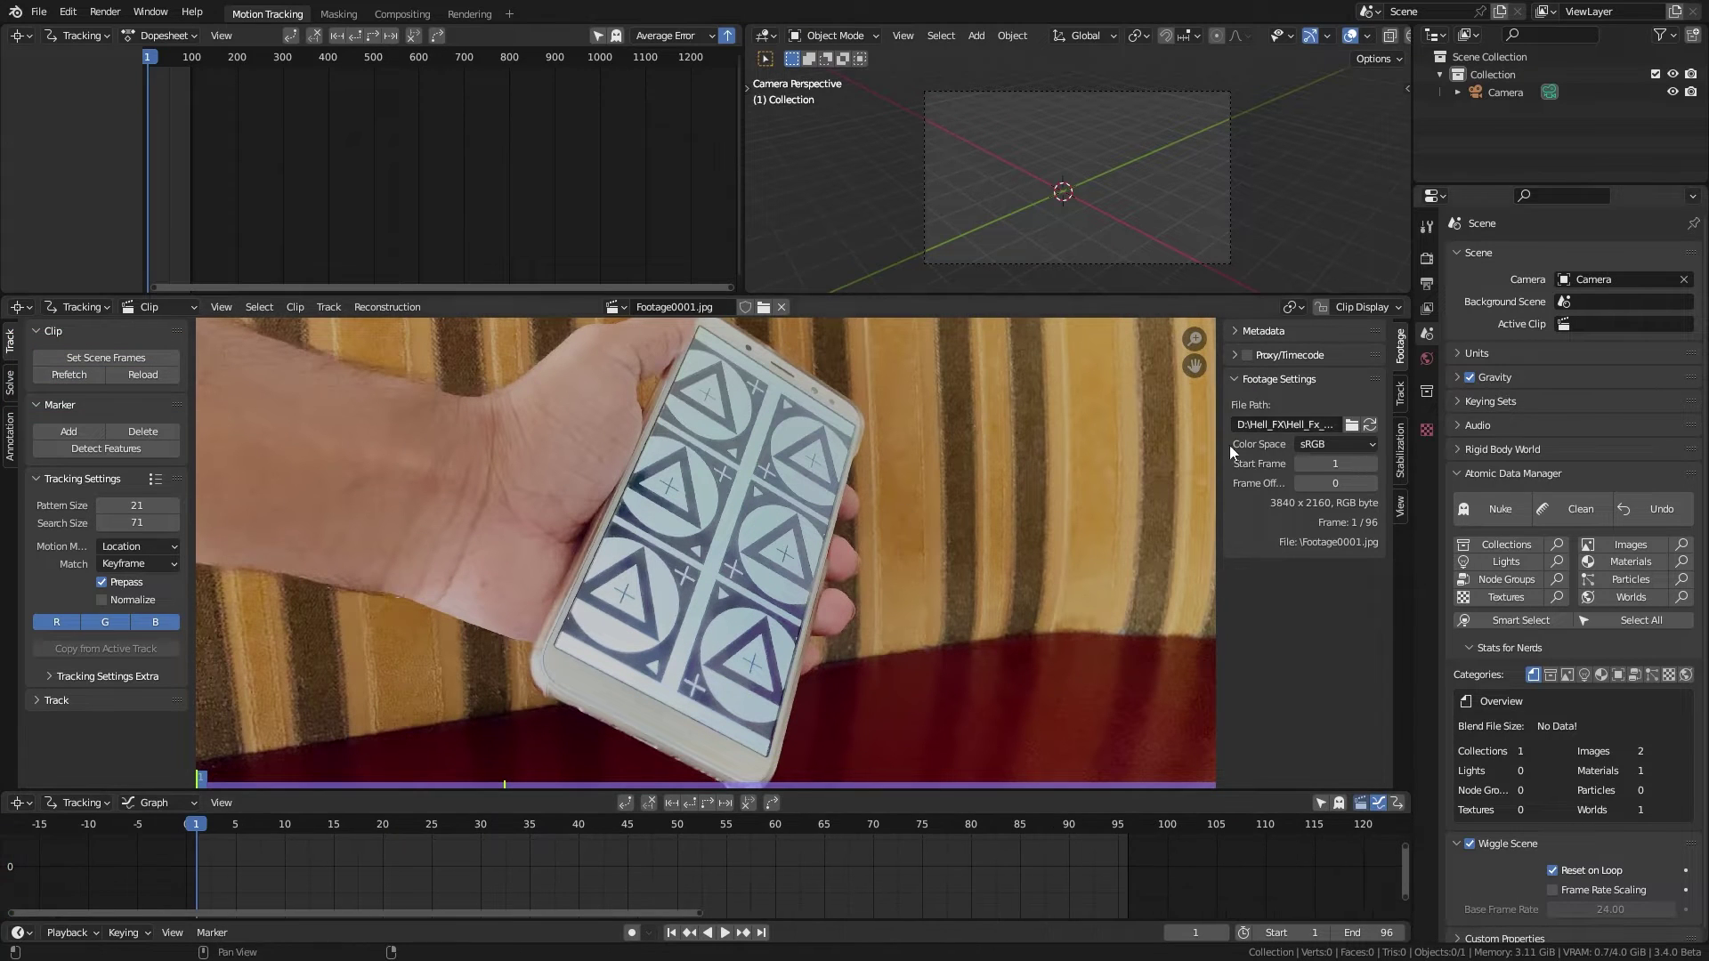
# Go to frame 57 and set marker matching to Previous frame with Normalize enabled
pyautogui.click(1127, 834)
pyautogui.moveTo(1127, 834); pyautogui.dragTo(748, 829)
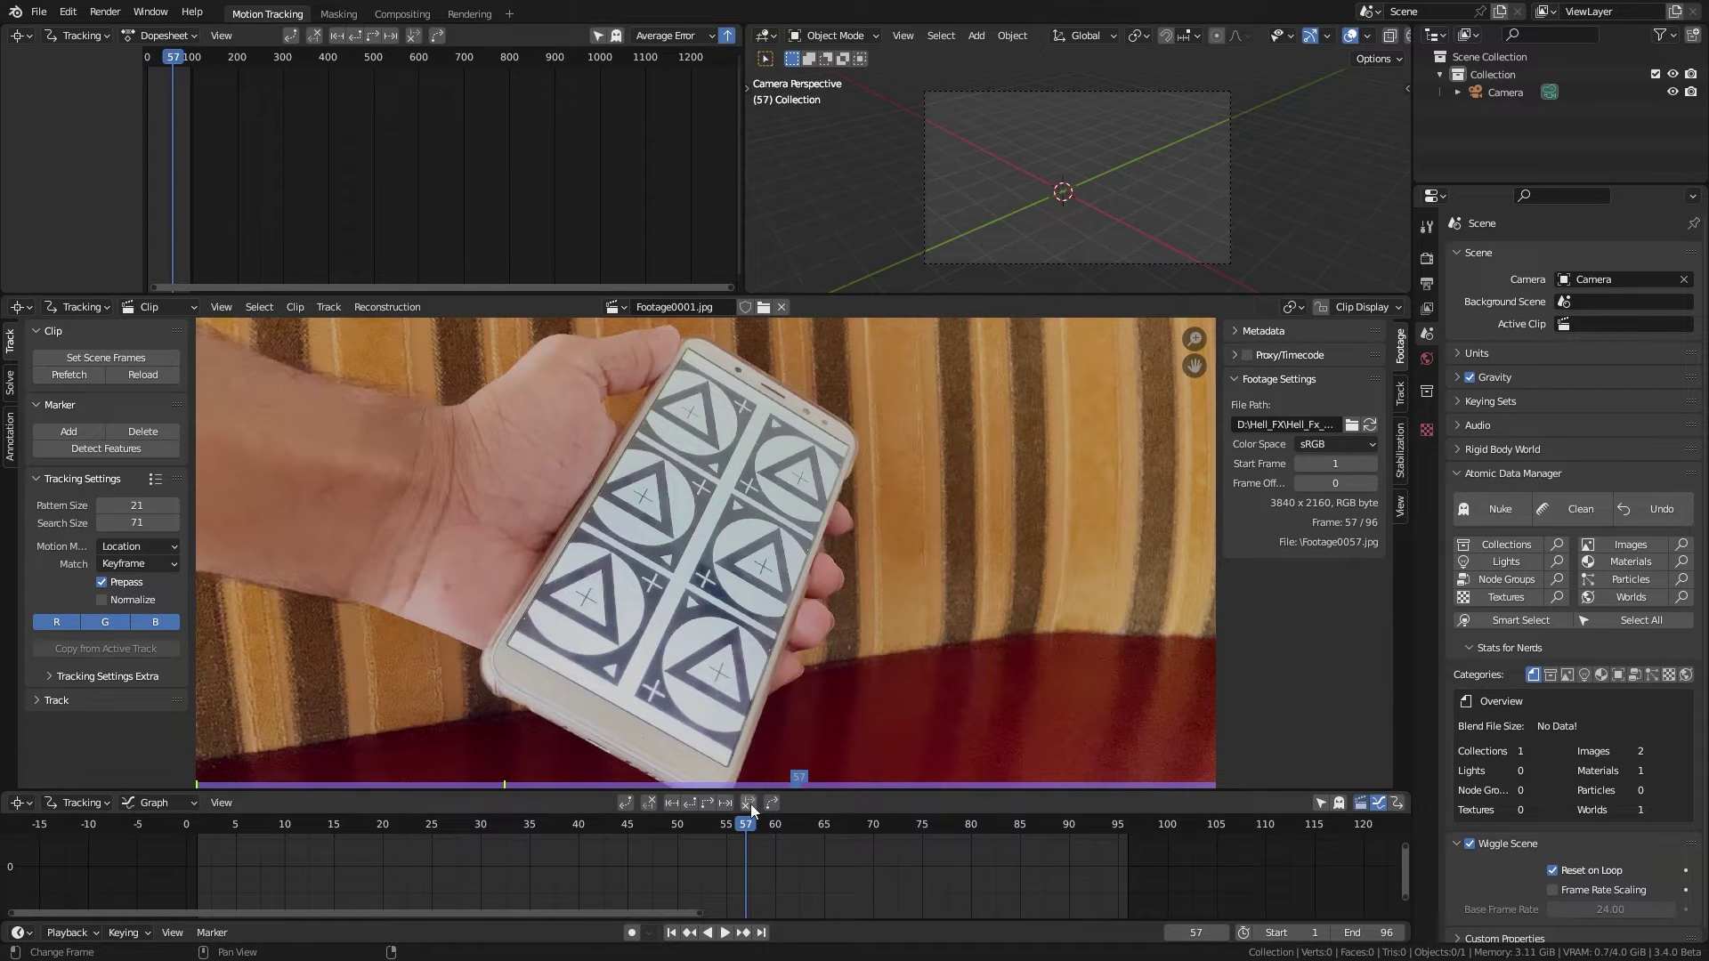
pyautogui.click(135, 567)
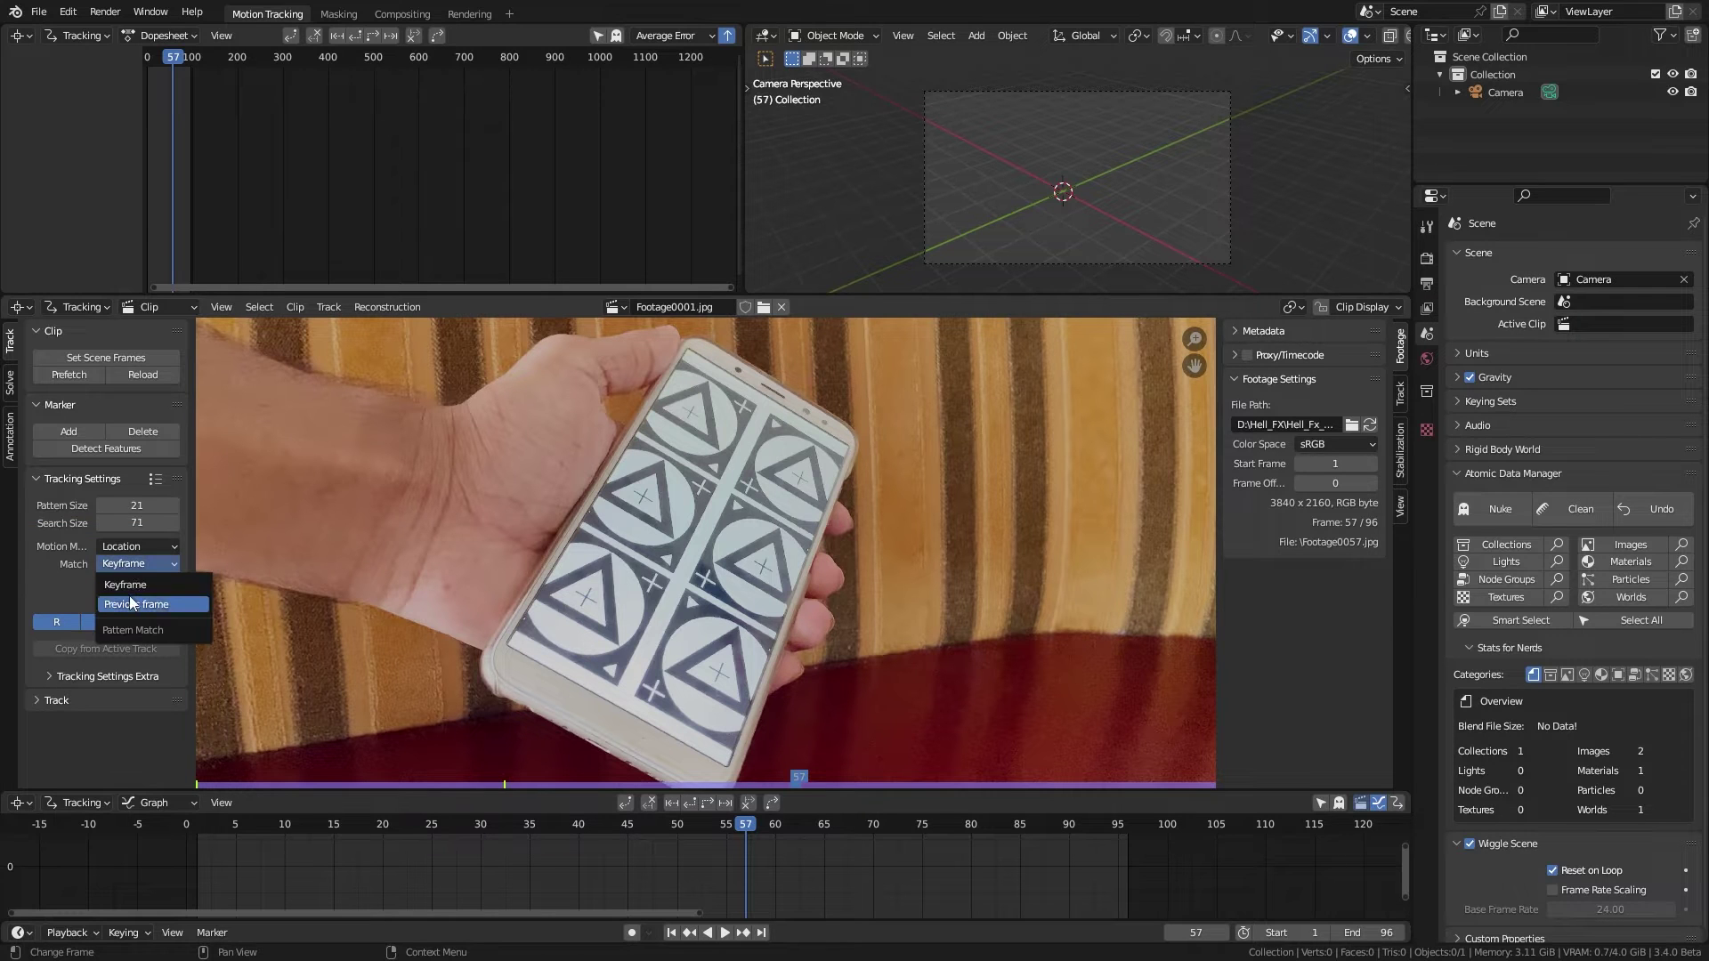
pyautogui.click(130, 603)
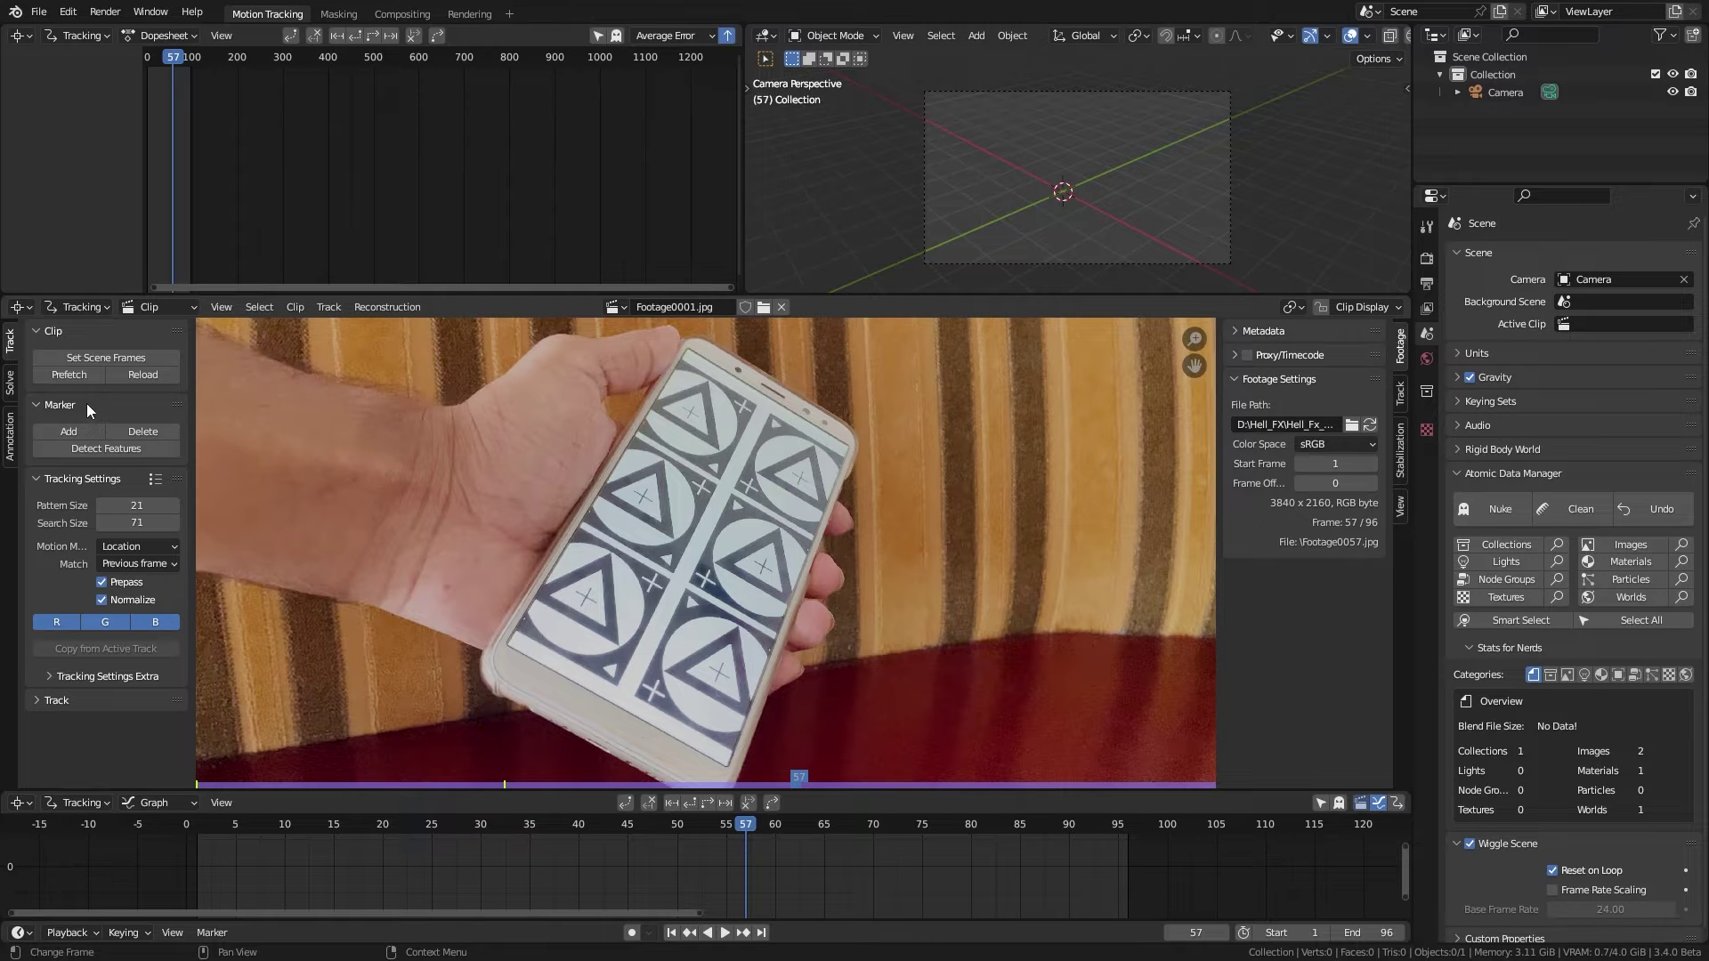
# Add a new object to the clip's tracking objects for tracking the phone
pyautogui.moveTo(787, 618); pyautogui.dragTo(789, 549, button='middle')
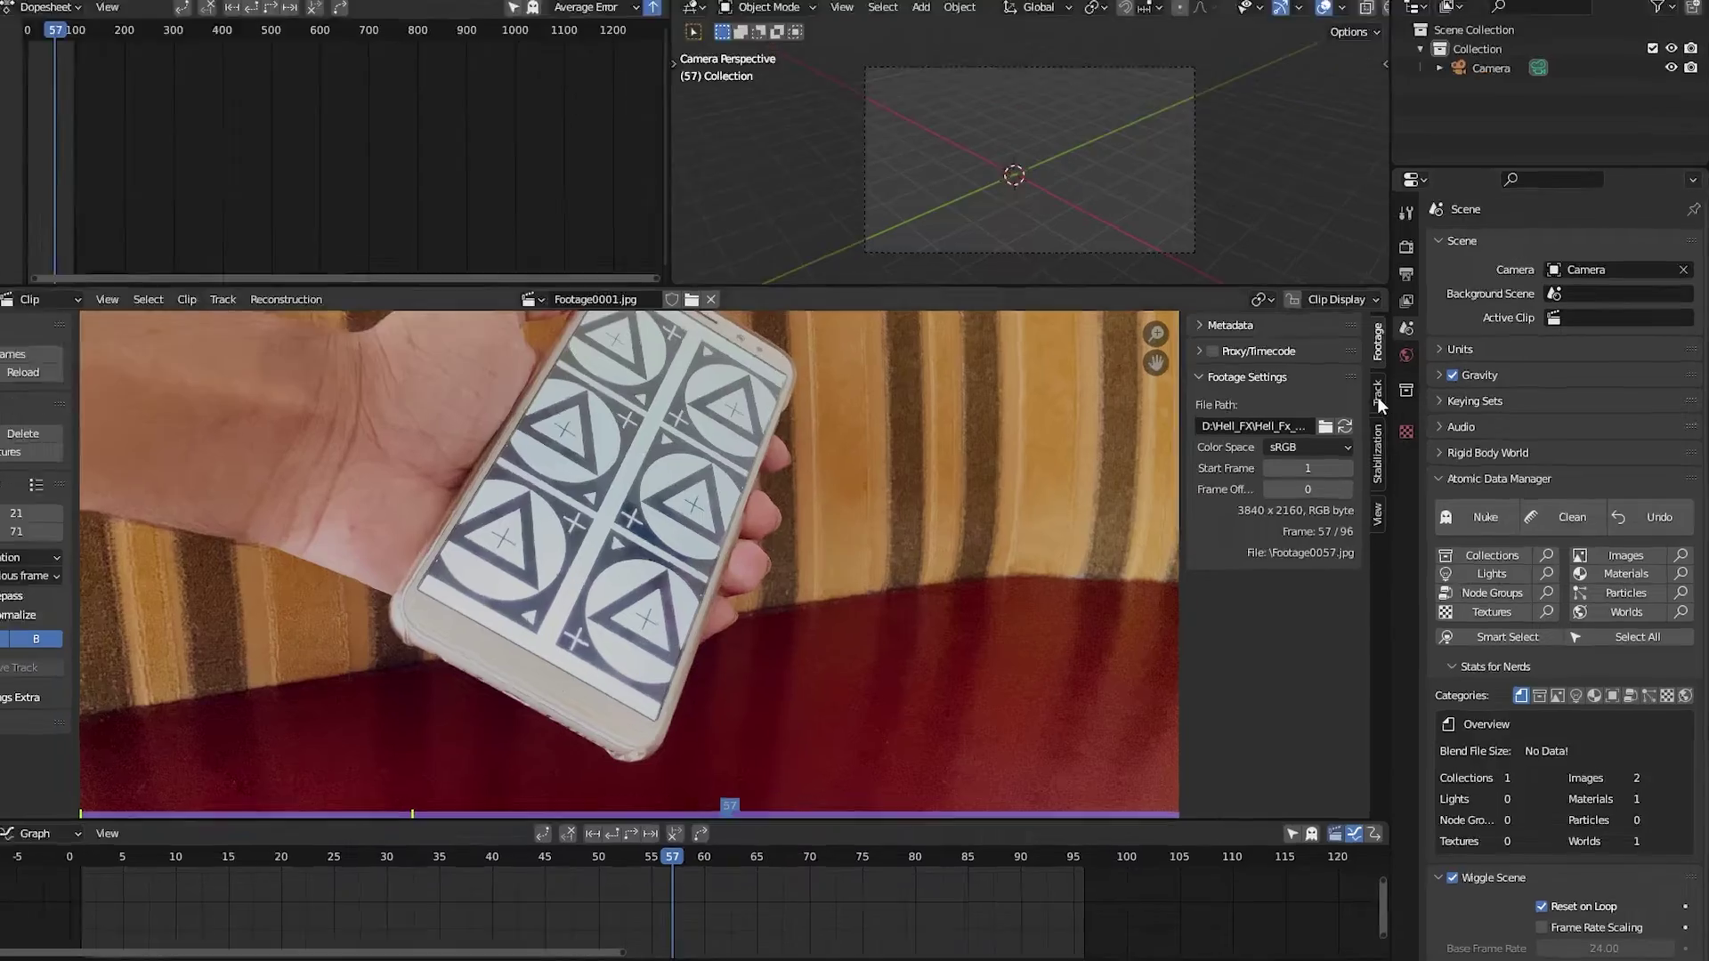
pyautogui.click(1400, 392)
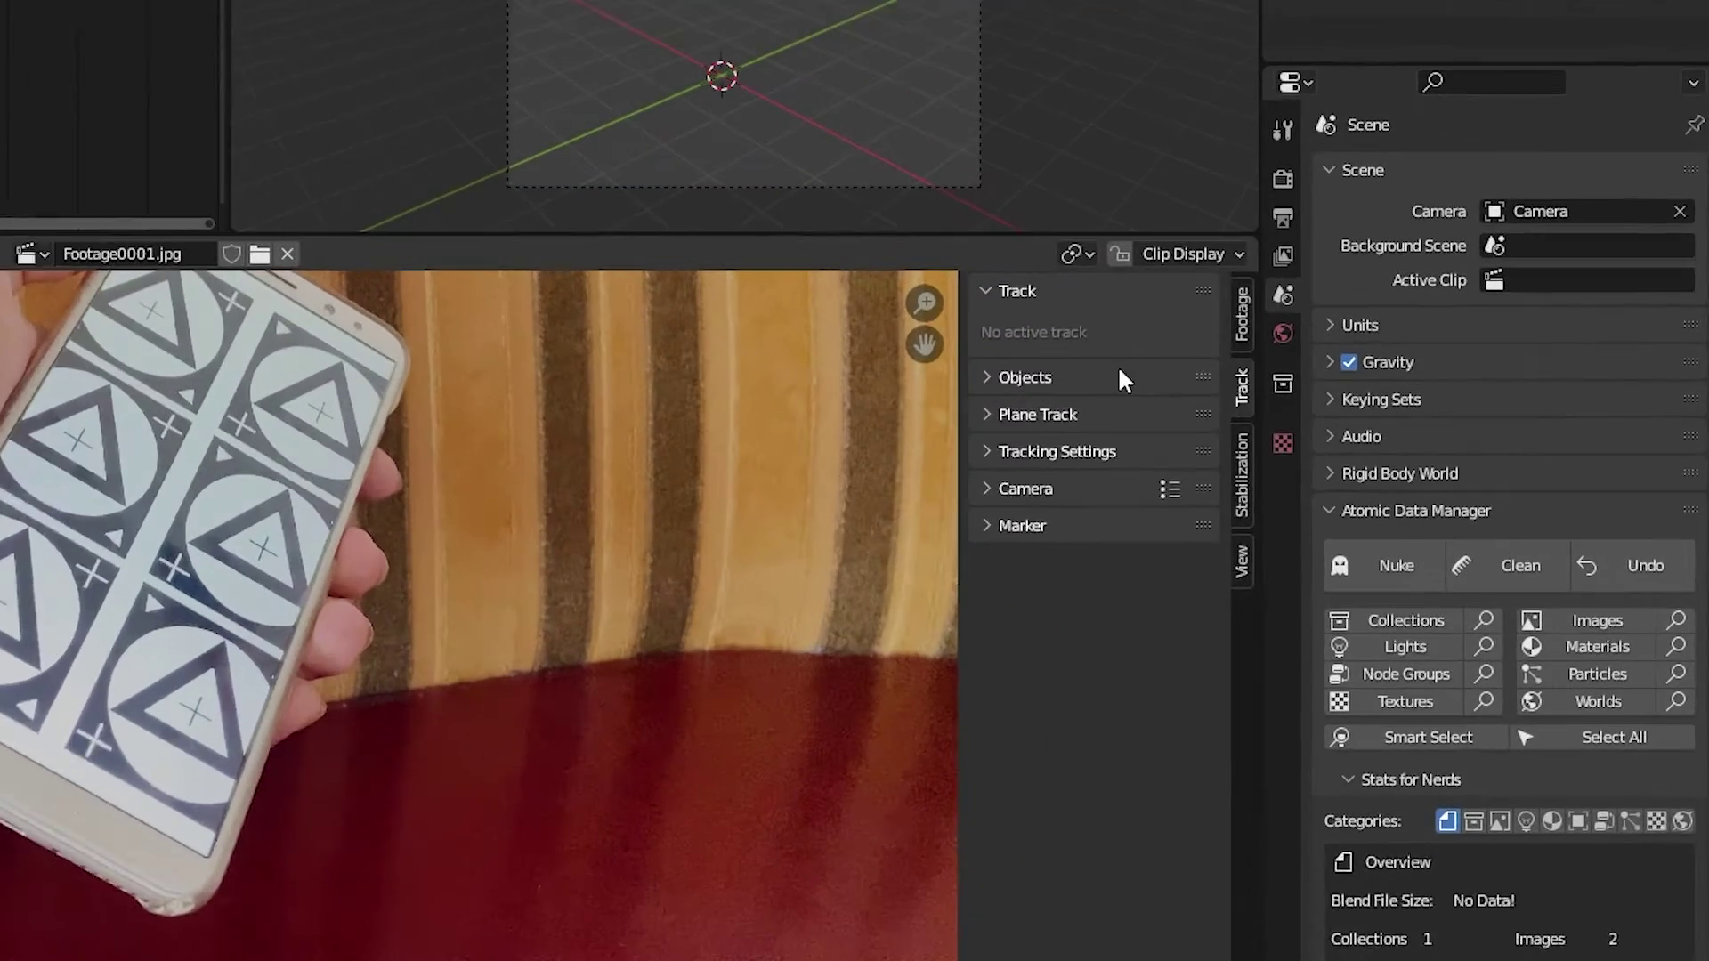
pyautogui.click(1156, 420)
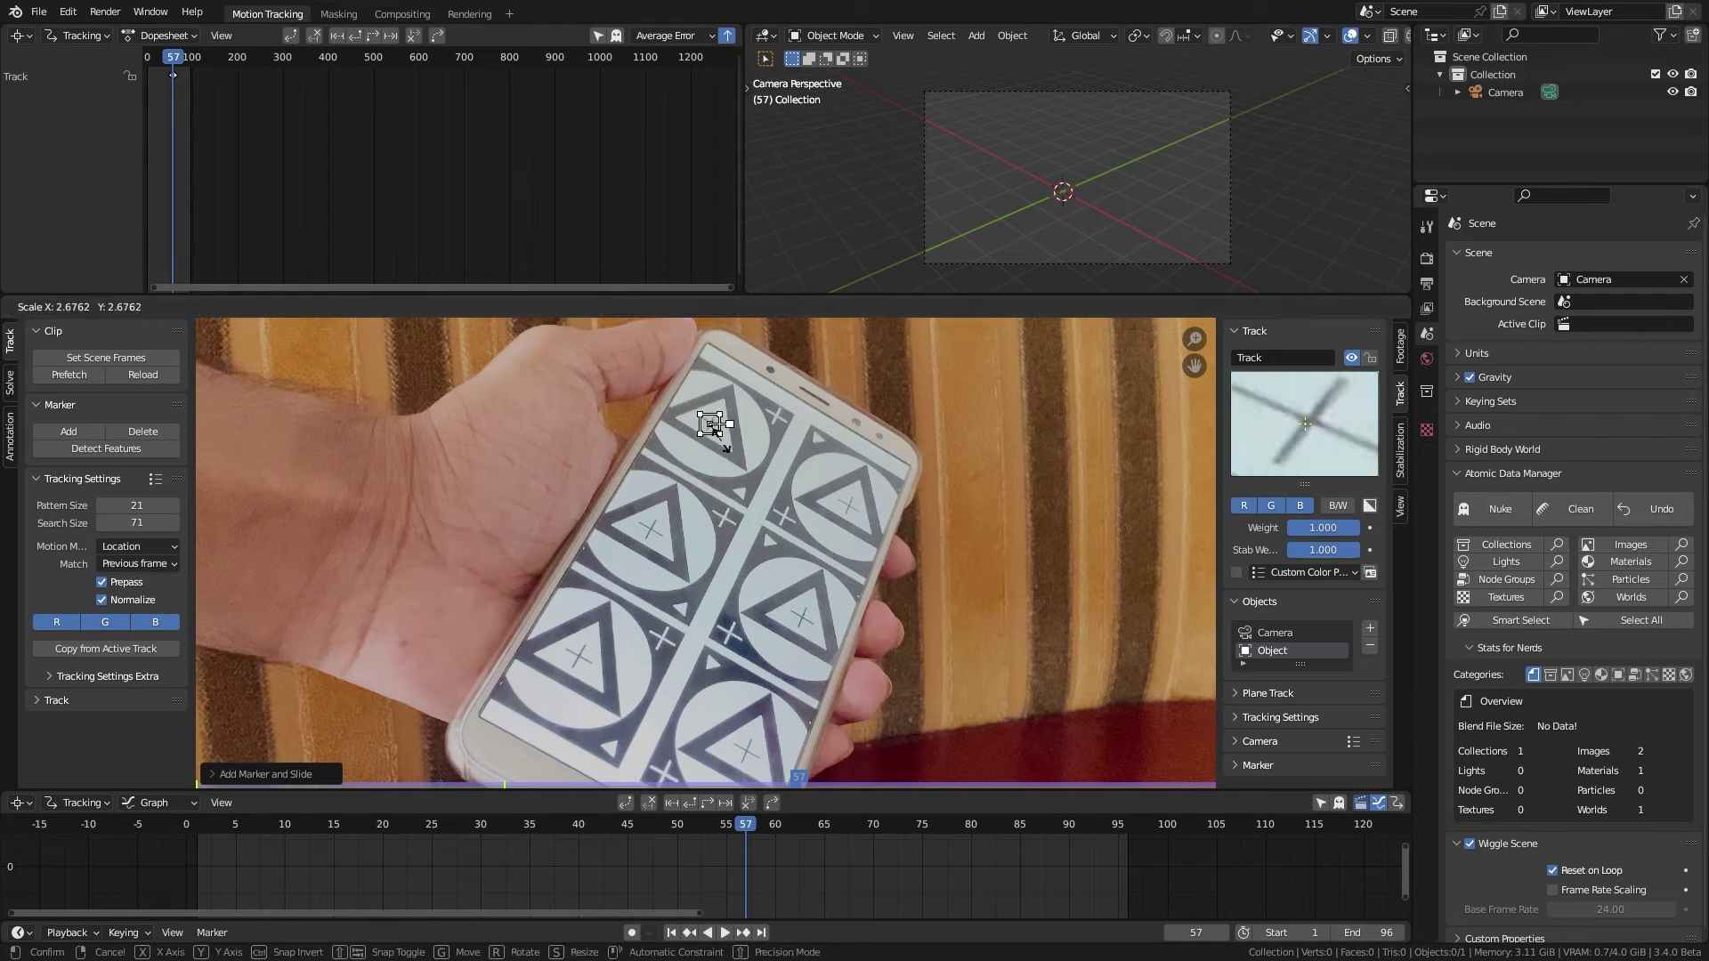
# Place and enlarge tracking markers on the crosses at the centres of the triangles on the phone screen
pyautogui.click(622, 607)
pyautogui.keyDown('ctrl'); pyautogui.click(579, 657); pyautogui.keyUp('ctrl')
pyautogui.press('s')
pyautogui.keyDown('ctrl'); pyautogui.click(802, 617); pyautogui.keyUp('ctrl')
pyautogui.press('s')
pyautogui.keyDown('ctrl'); pyautogui.click(849, 506); pyautogui.keyUp('ctrl')
pyautogui.moveTo(798, 692); pyautogui.dragTo(798, 551, button='middle')
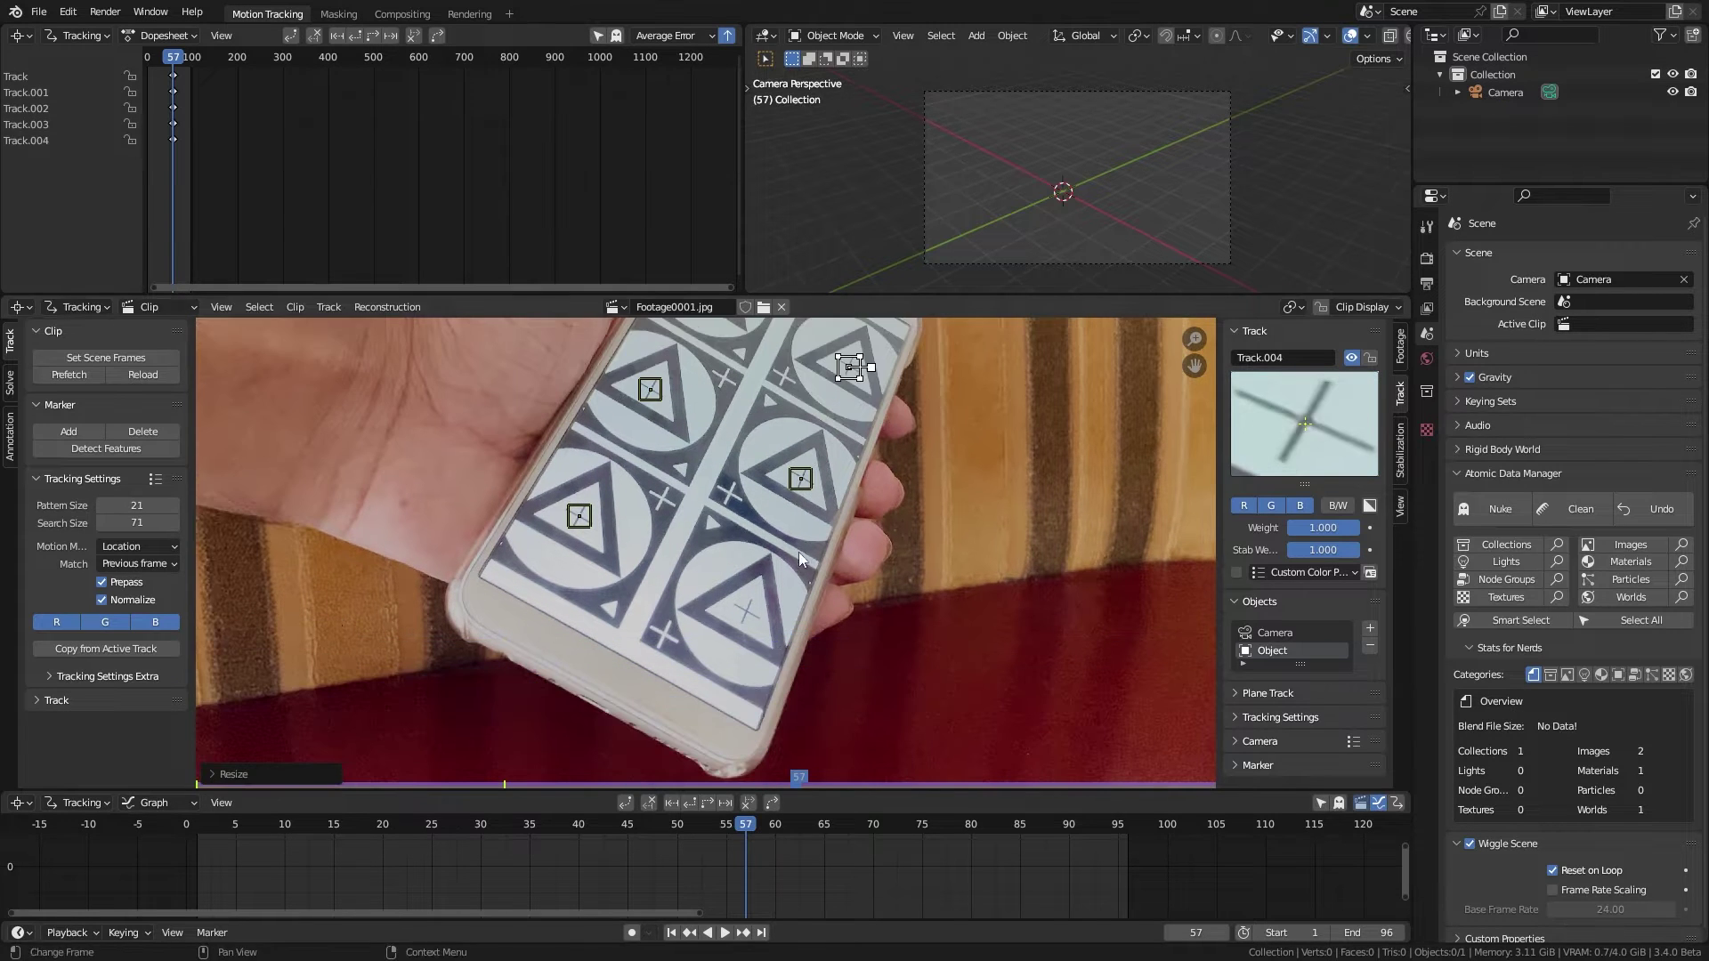
pyautogui.keyDown('ctrl'); pyautogui.click(746, 611); pyautogui.keyUp('ctrl')
pyautogui.press('s')
# Place and enlarge six more tracking markers on the small corner triangles along the phone screen's pattern
pyautogui.keyDown('ctrl'); pyautogui.click(741, 354); pyautogui.keyUp('ctrl')
pyautogui.press('s')
pyautogui.moveTo(741, 374); pyautogui.dragTo(728, 475, button='middle')
pyautogui.keyDown('ctrl'); pyautogui.click(669, 571); pyautogui.keyUp('ctrl')
pyautogui.press('s')
pyautogui.keyDown('ctrl'); pyautogui.click(598, 710); pyautogui.keyUp('ctrl')
pyautogui.press('s')
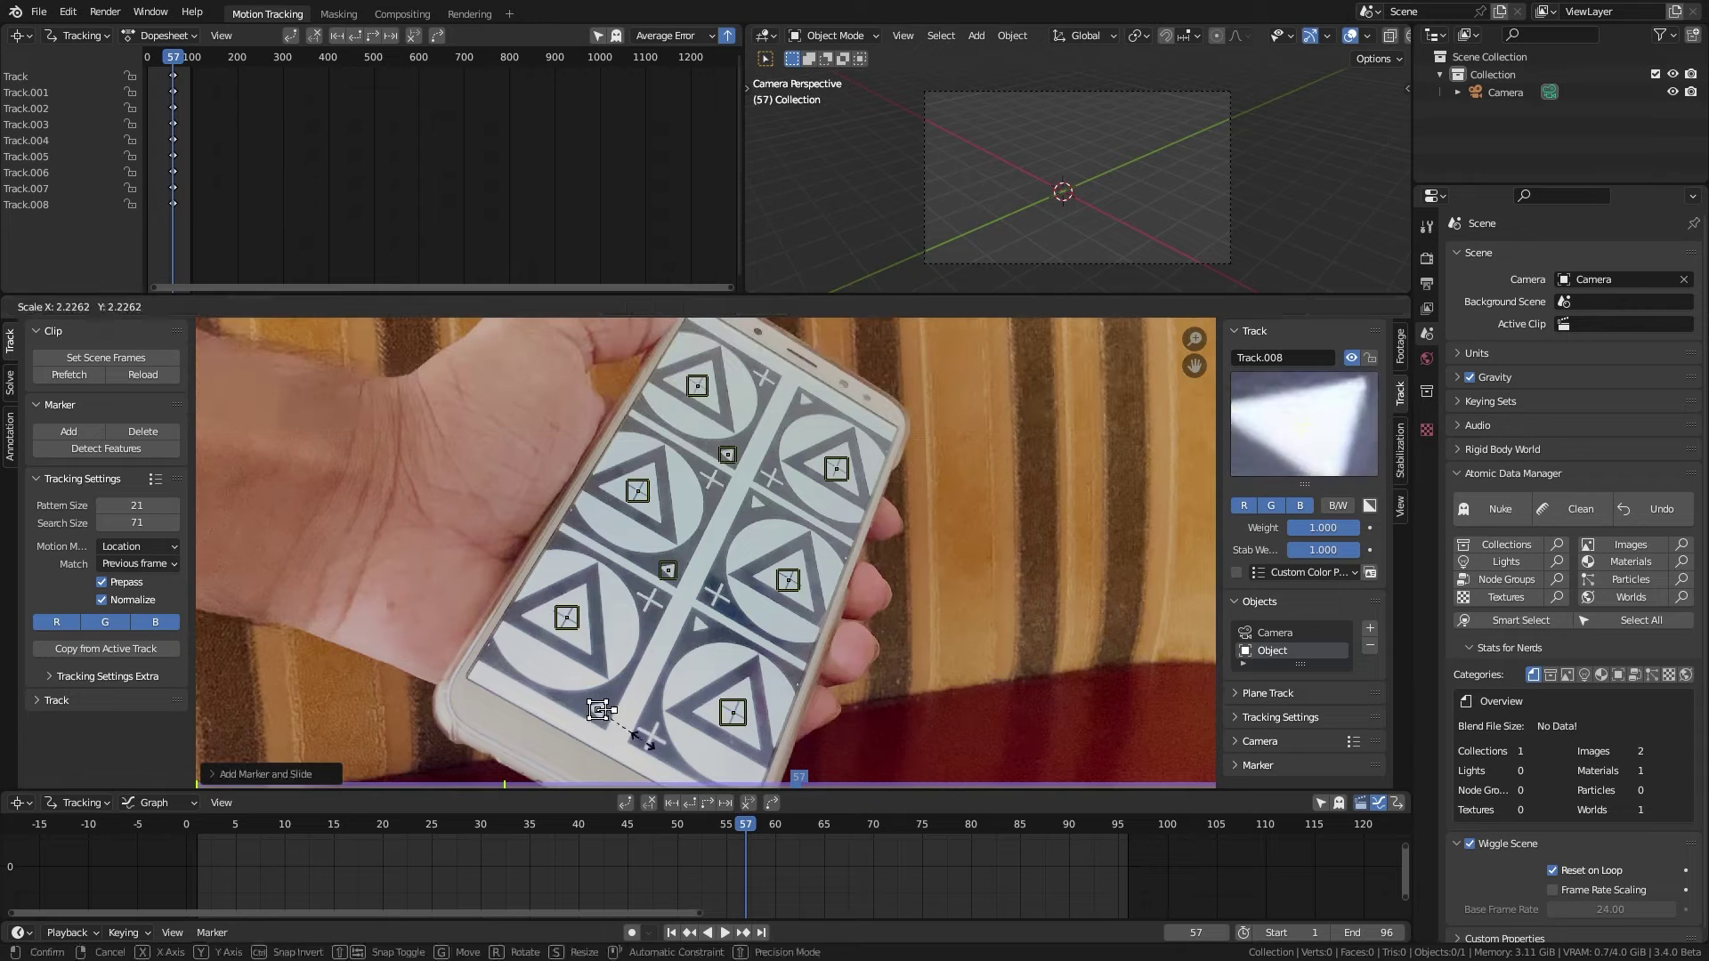
pyautogui.click(717, 602)
pyautogui.keyDown('ctrl'); pyautogui.click(699, 625); pyautogui.keyUp('ctrl')
pyautogui.keyDown('ctrl'); pyautogui.click(755, 503); pyautogui.keyUp('ctrl')
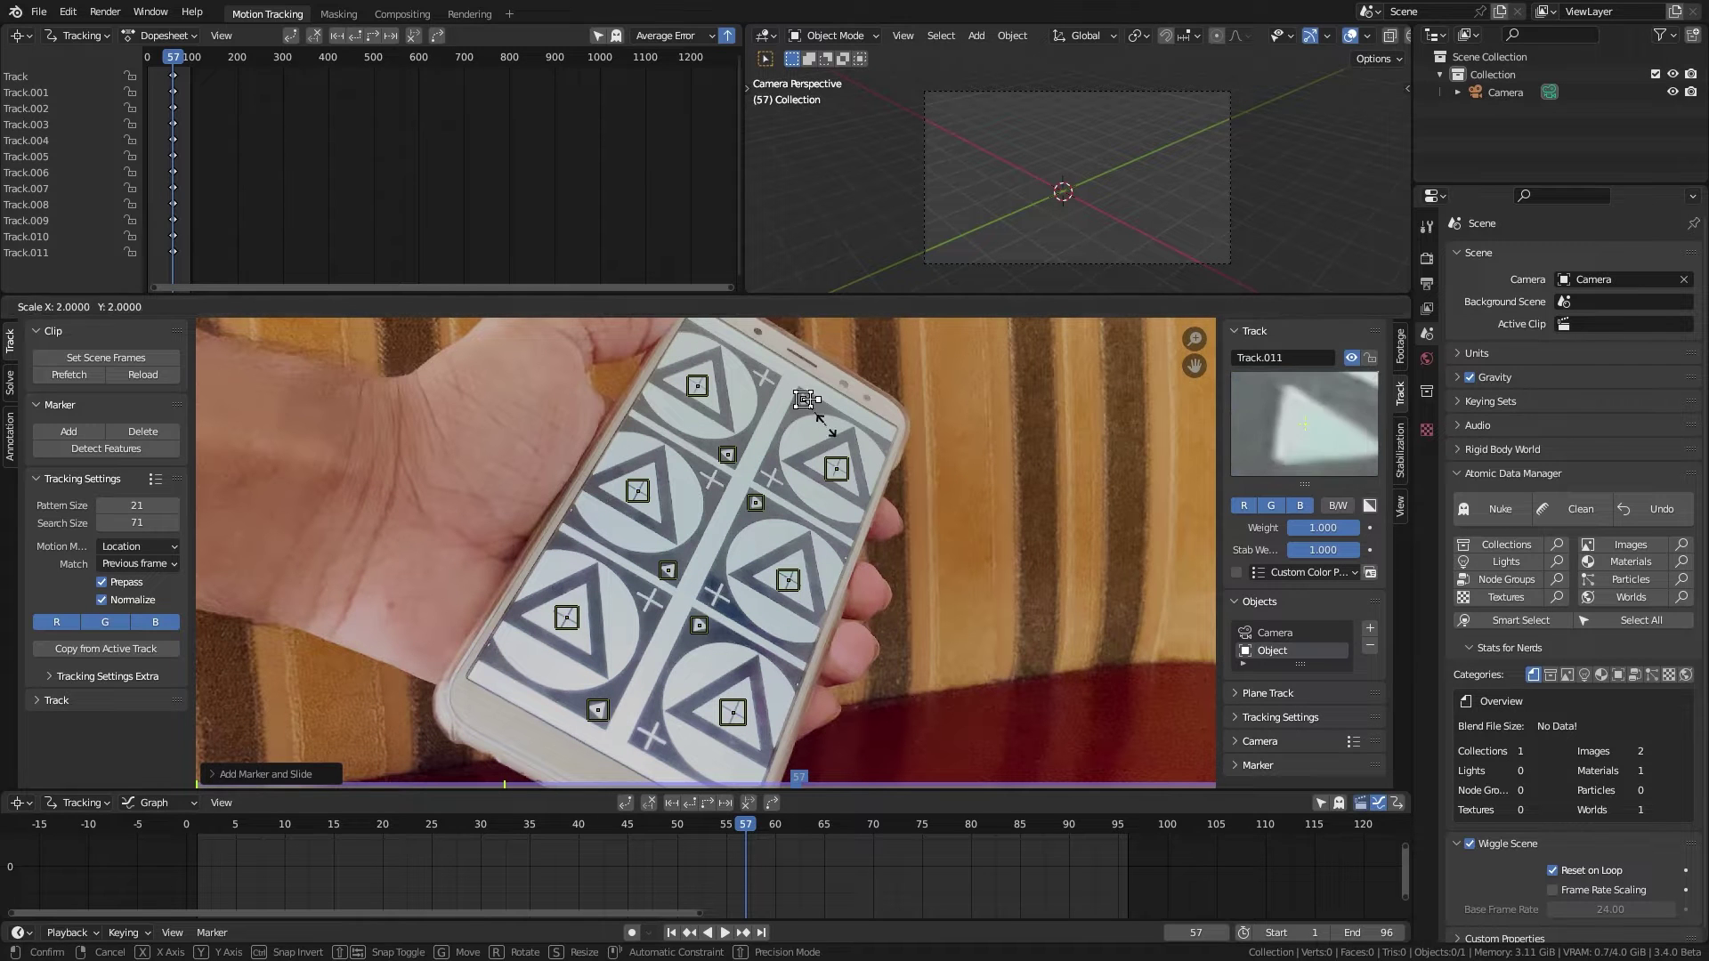
pyautogui.keyDown('ctrl'); pyautogui.click(806, 399); pyautogui.keyUp('ctrl')
# Track all markers backwards from frame 57 to the clip's start and forwards to its end
pyautogui.click(135, 685)
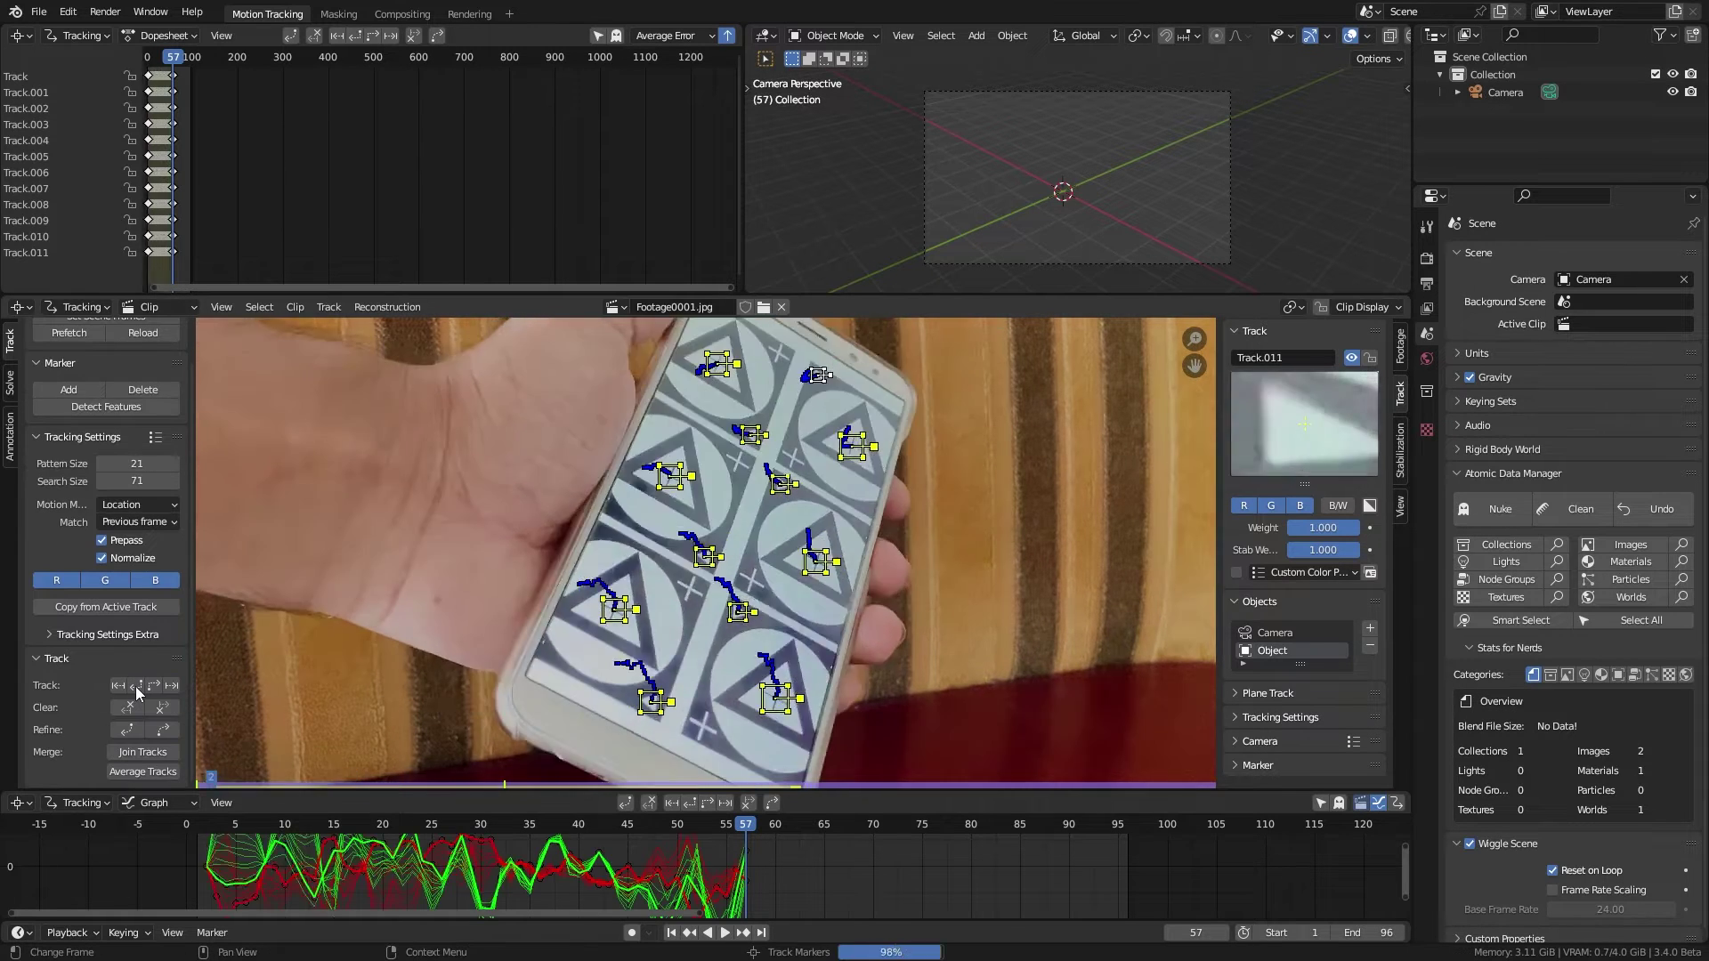
pyautogui.click(747, 826)
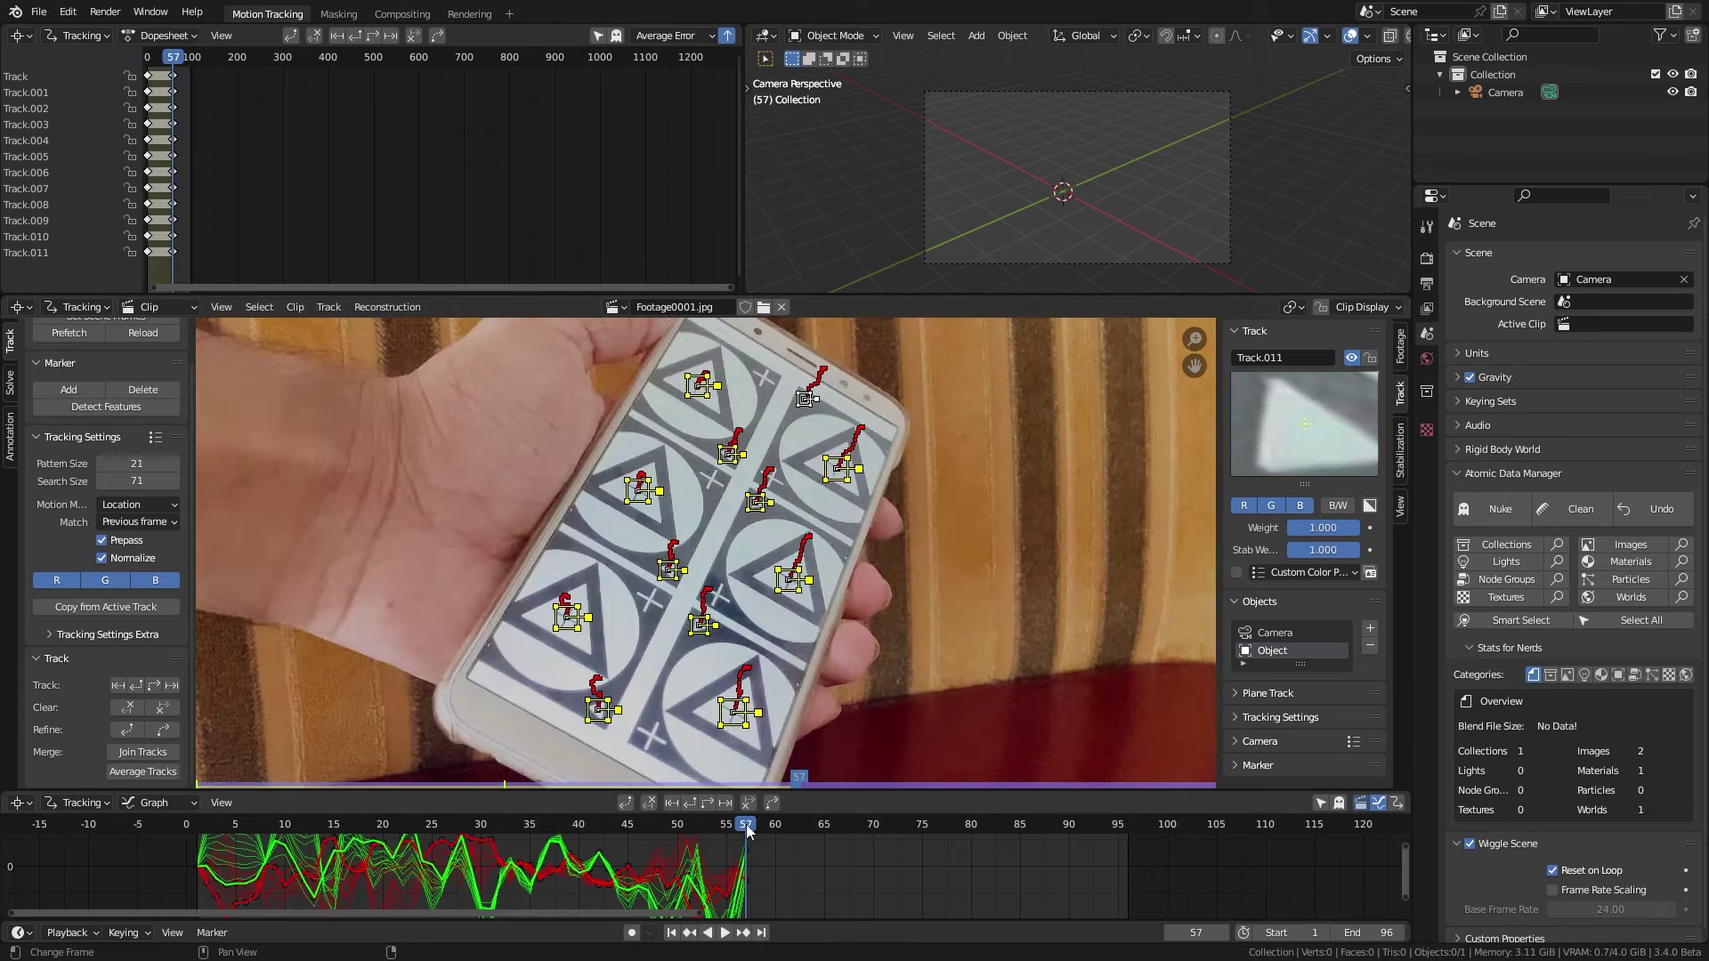
pyautogui.click(154, 685)
# Delete Track.011, the track whose motion curve strays from the others, and scrub around frame 86 to the end
pyautogui.keyDown('ctrl'); pyautogui.moveTo(410, 882); pyautogui.dragTo(395, 903, button='middle'); pyautogui.keyUp('ctrl')
pyautogui.click(1033, 881)
pyautogui.moveTo(1166, 825); pyautogui.dragTo(1061, 825)
pyautogui.click(1059, 877)
pyautogui.press('x')
pyautogui.click(807, 455)
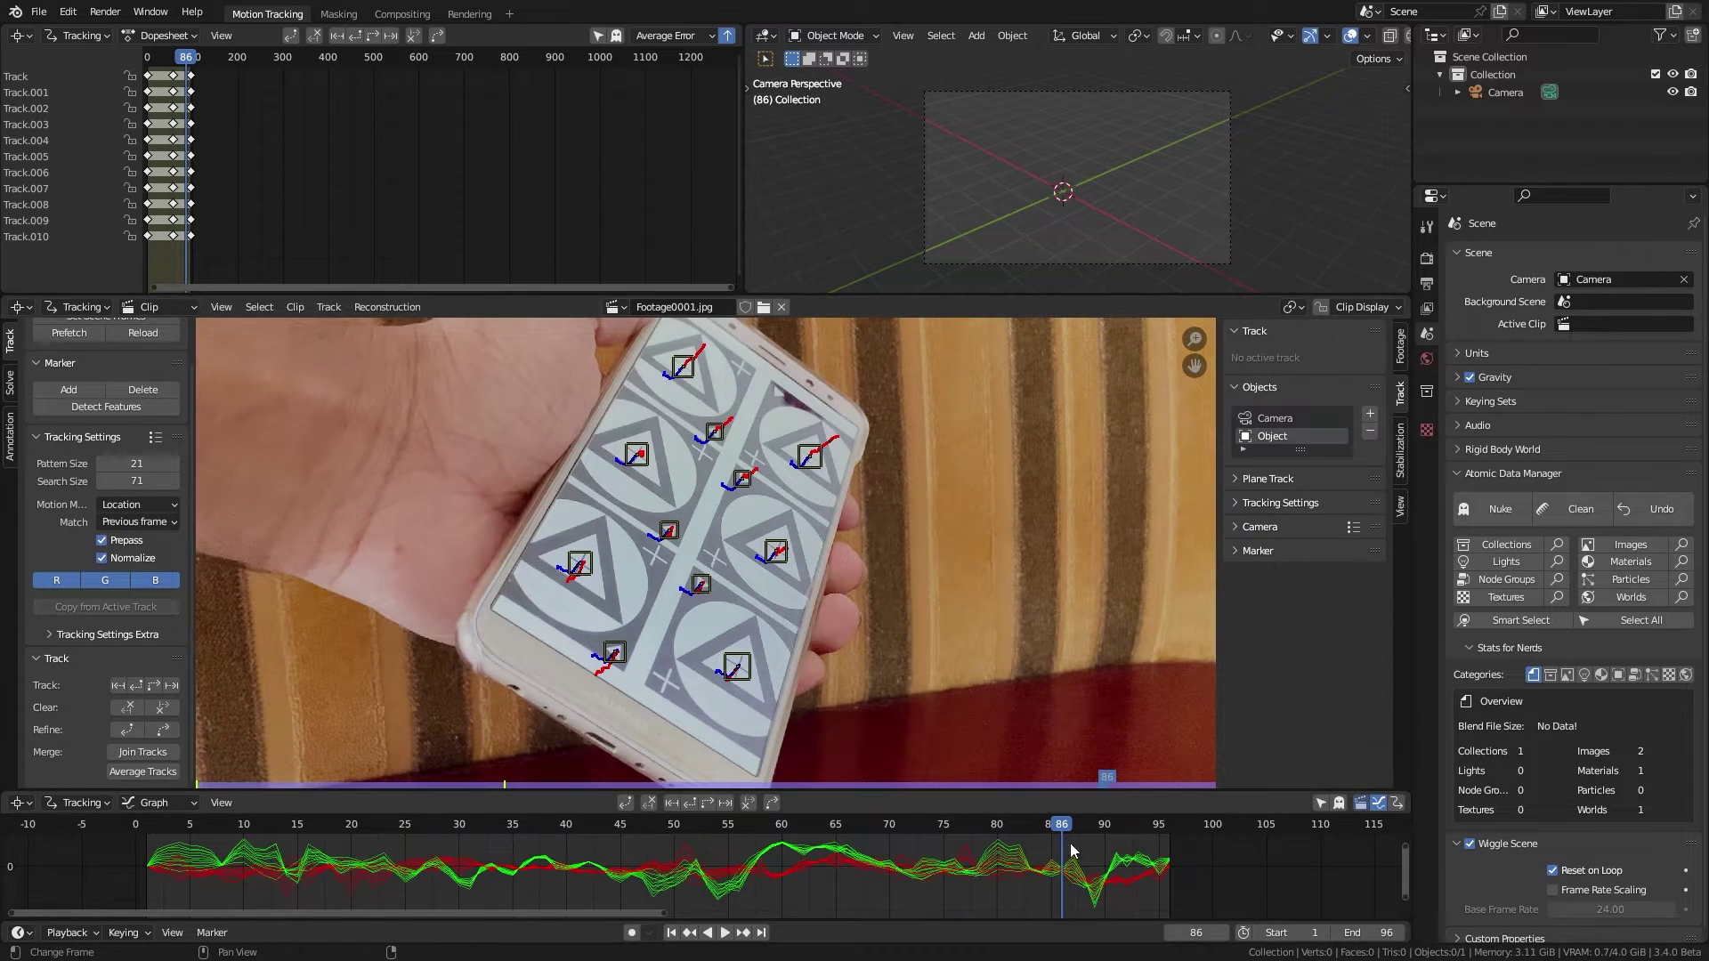
pyautogui.moveTo(1048, 820); pyautogui.dragTo(1087, 827)
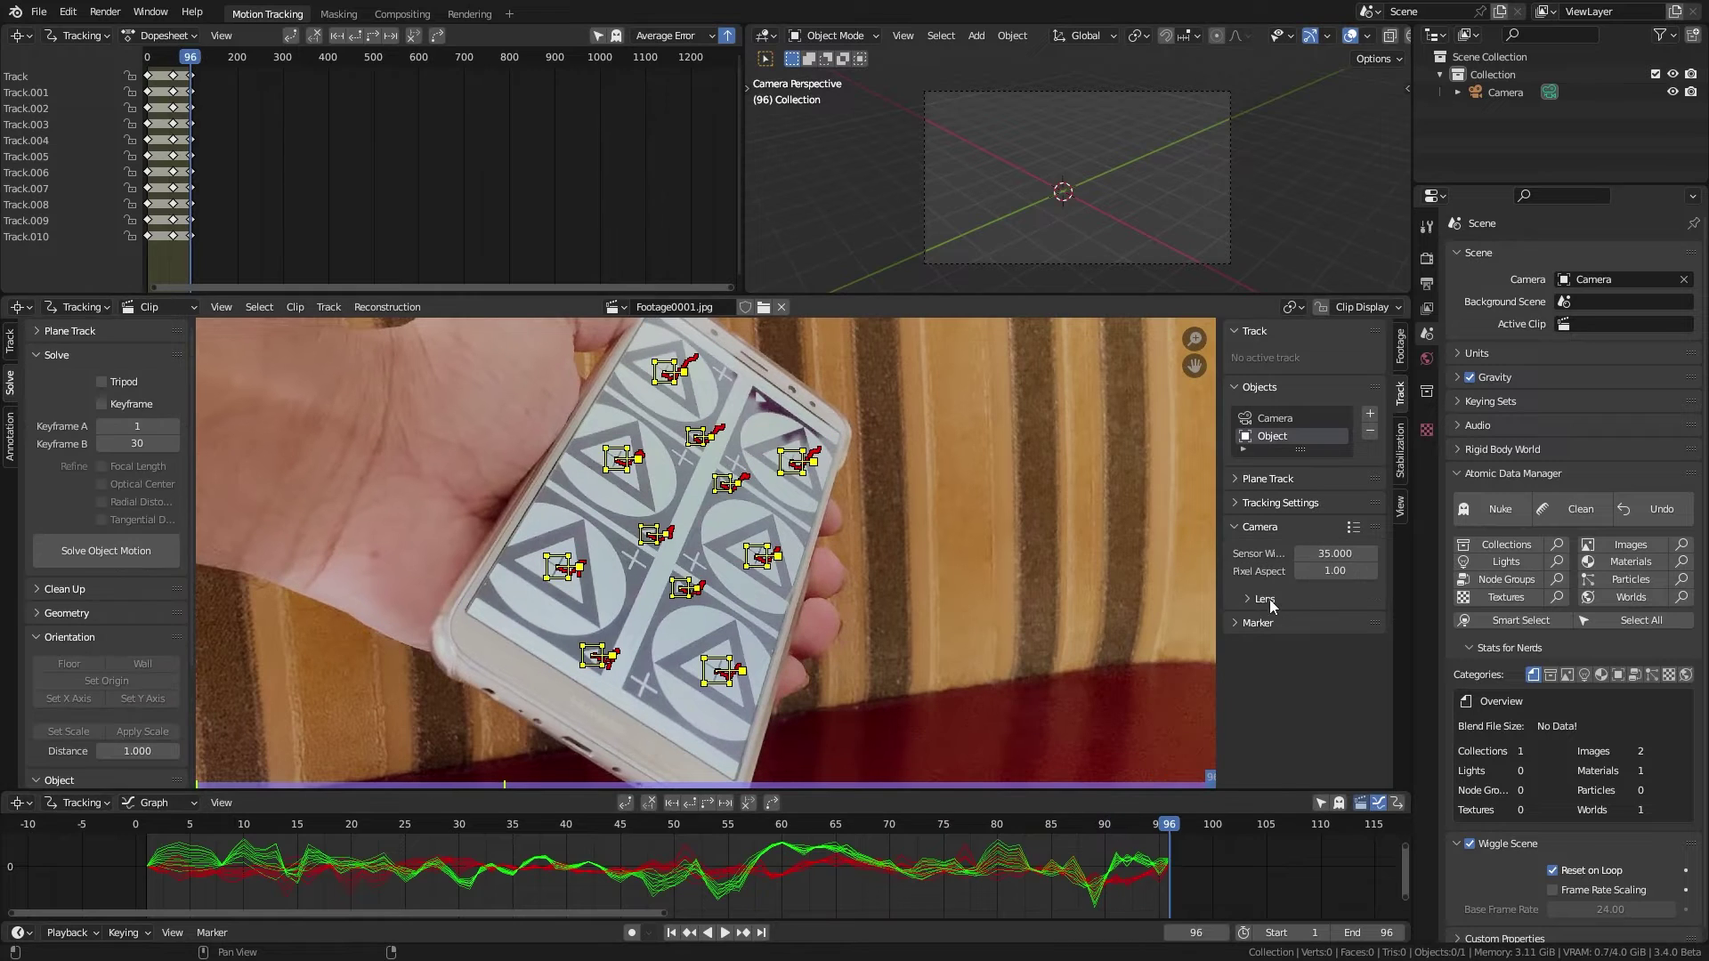
# Set the tracking camera's focal length to 26 mm and display the footage undistorted
pyautogui.click(1265, 599)
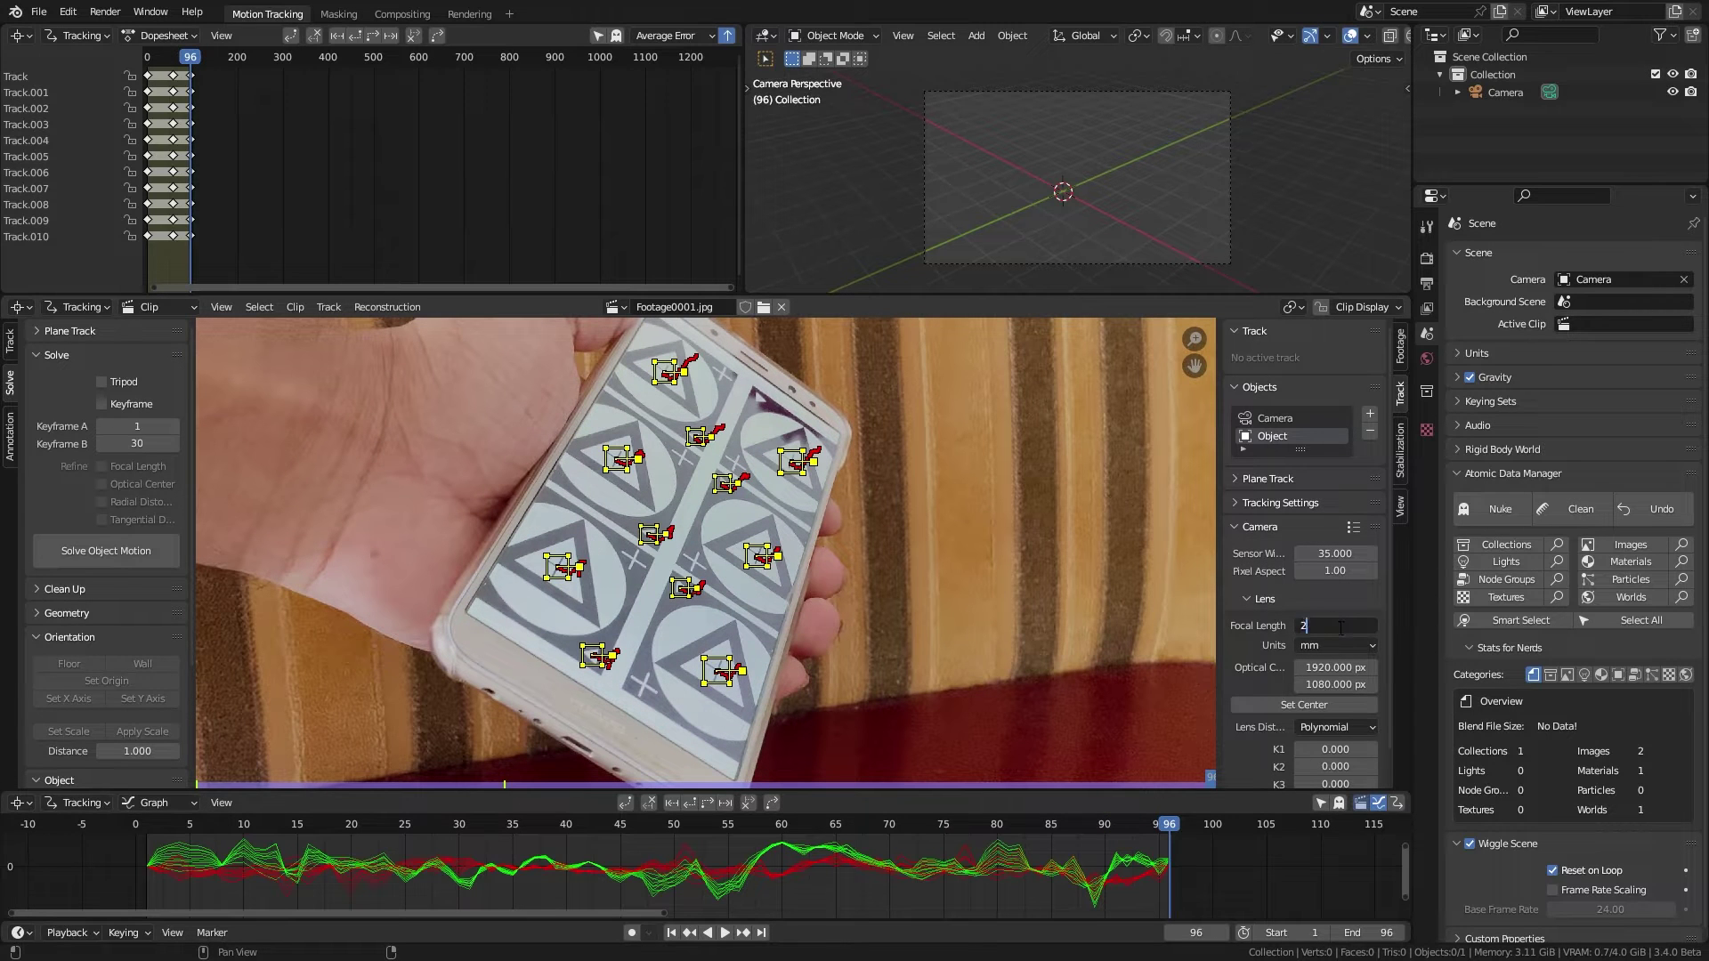
pyautogui.press('Return')
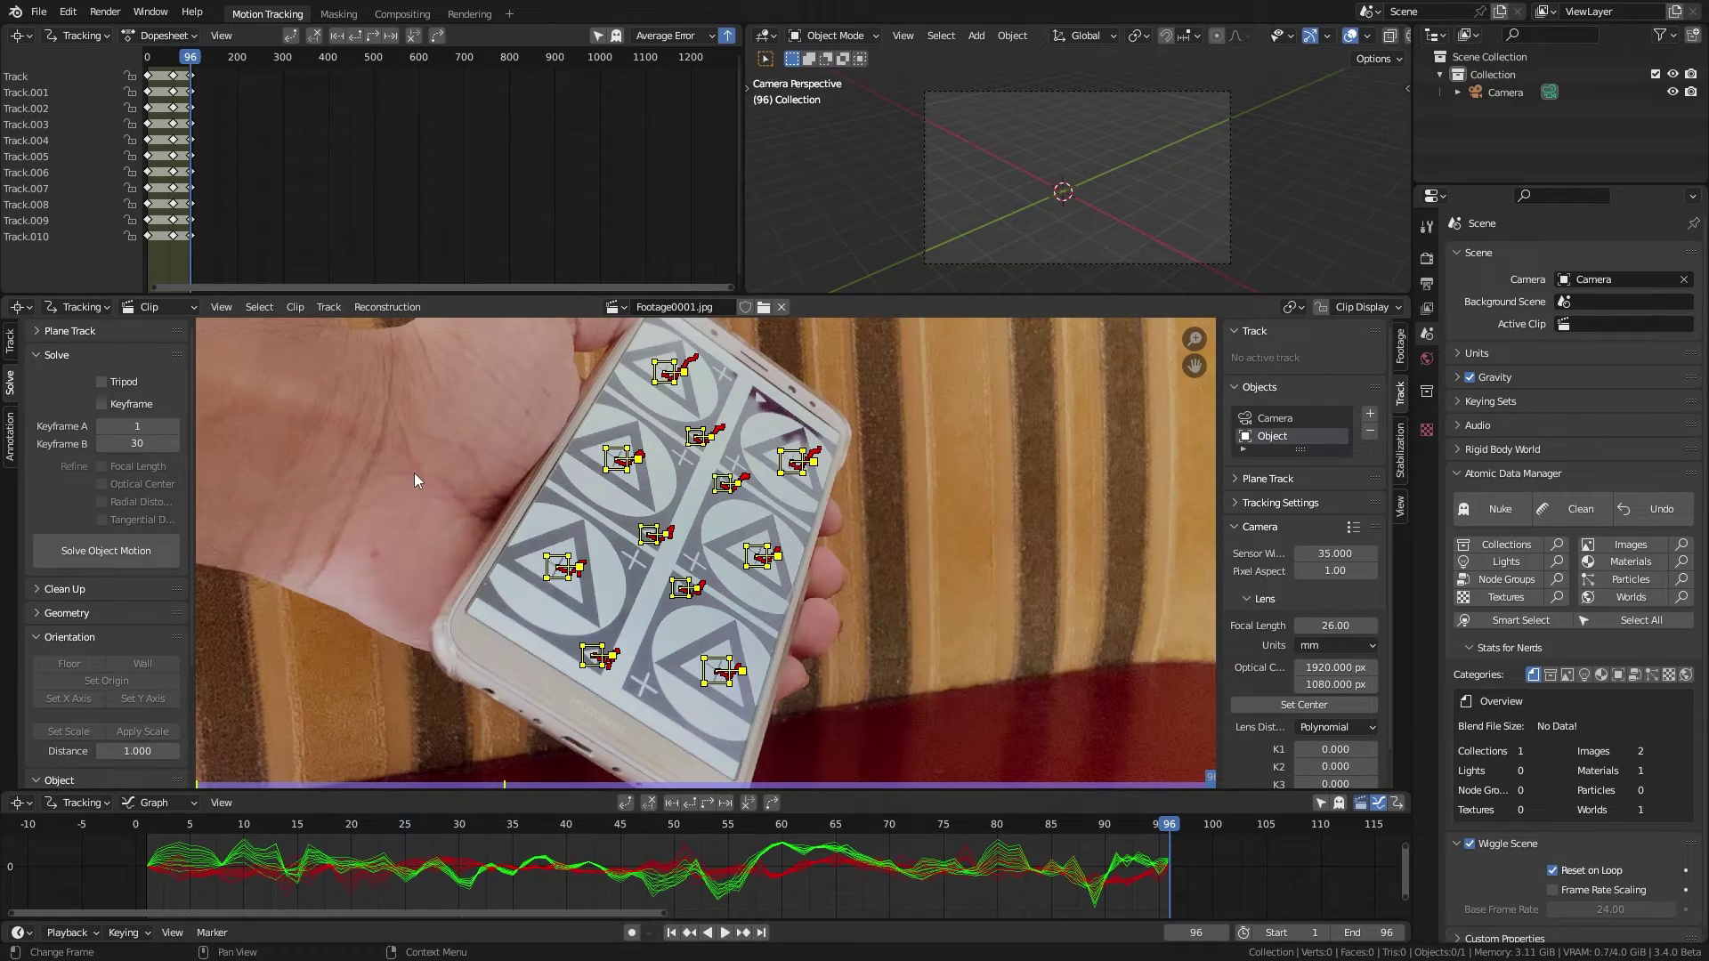
pyautogui.scroll(-3, 1136, 681)
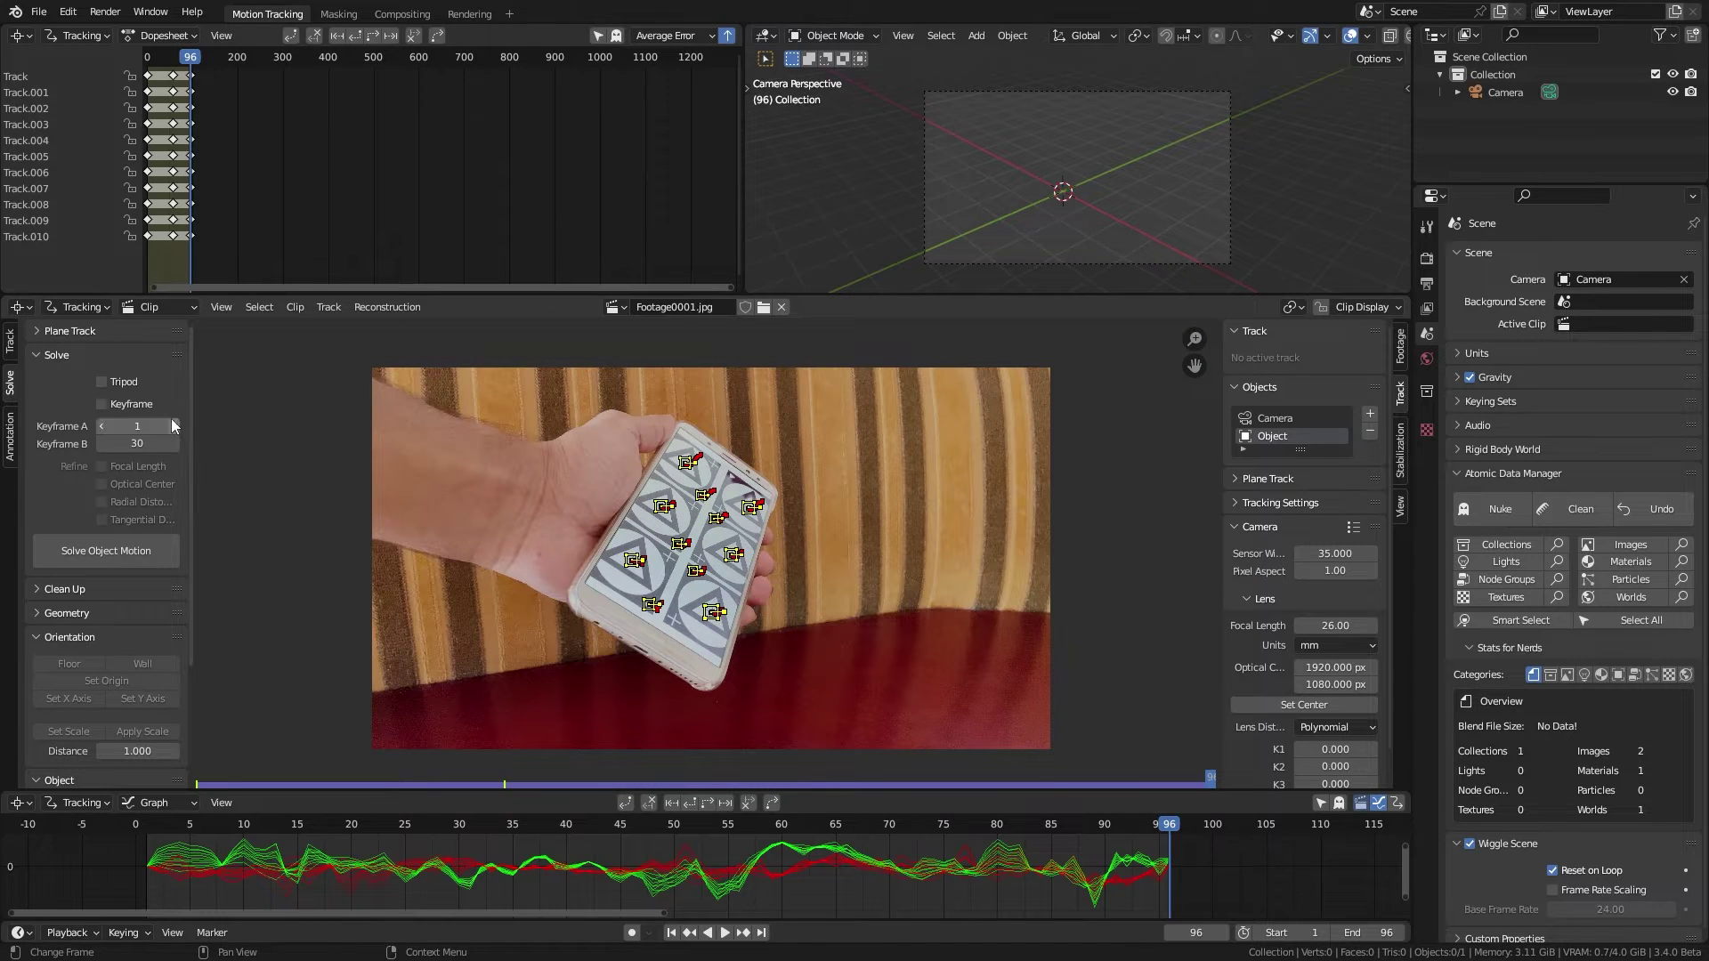
pyautogui.click(1365, 307)
pyautogui.click(1257, 390)
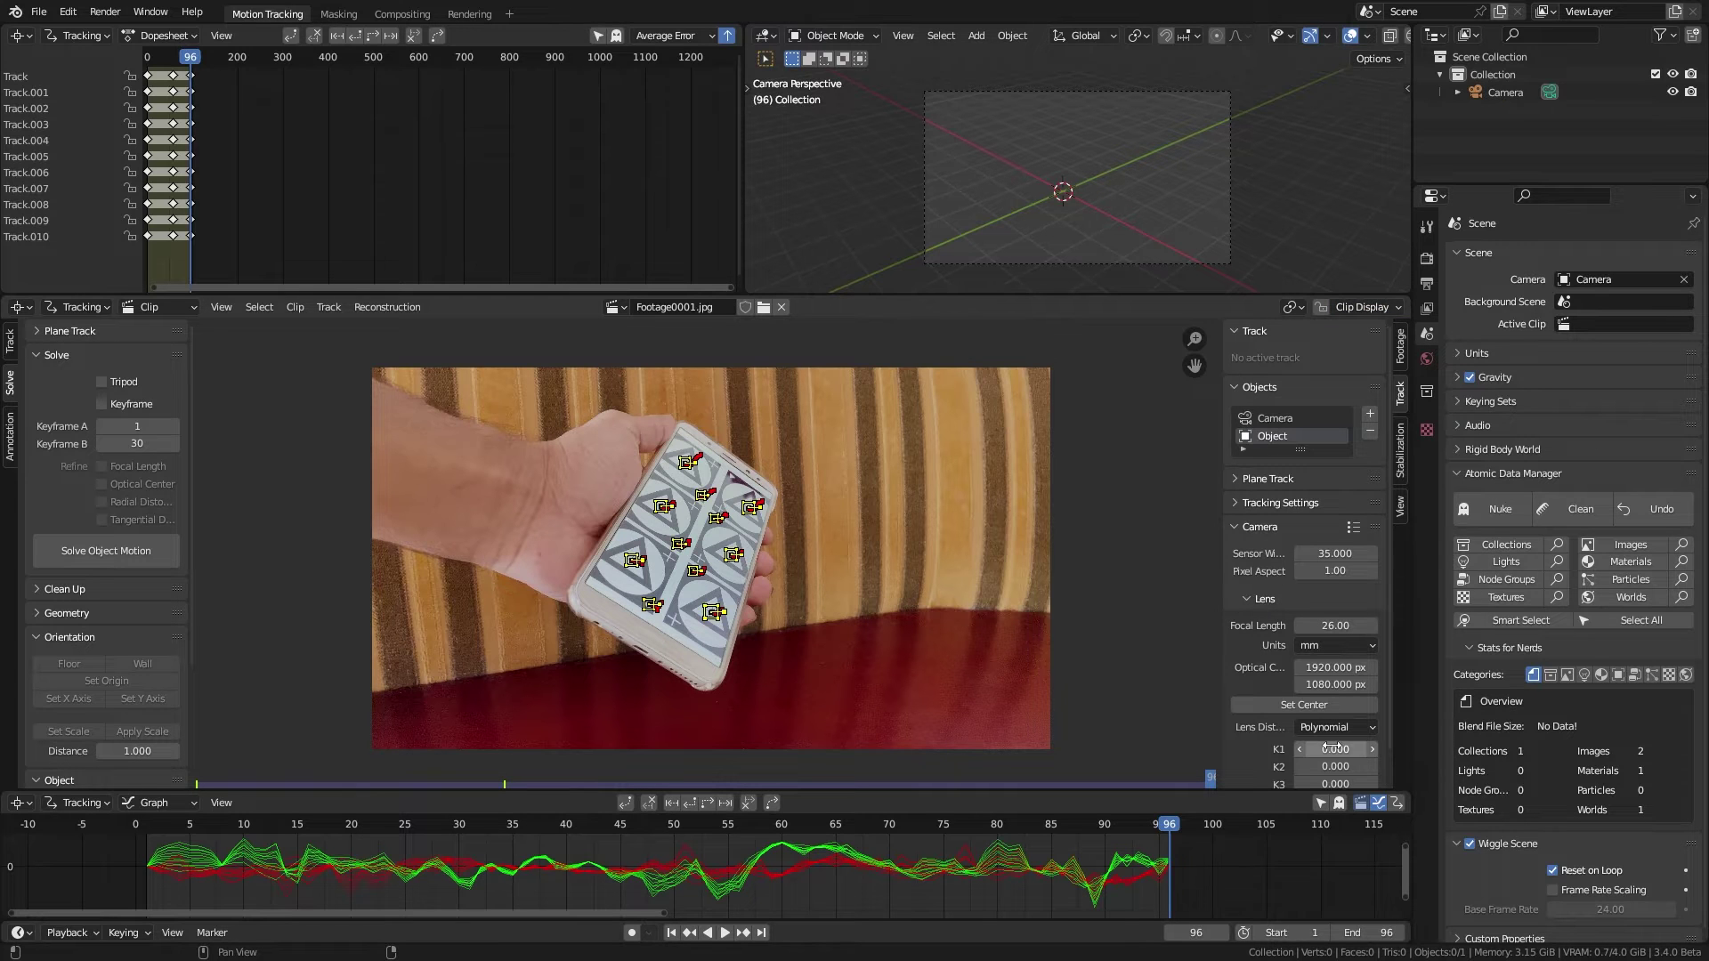
# Try a K1 lens distortion of about -0.302 and reset it to 0
pyautogui.moveTo(1333, 751); pyautogui.dragTo(1274, 750)
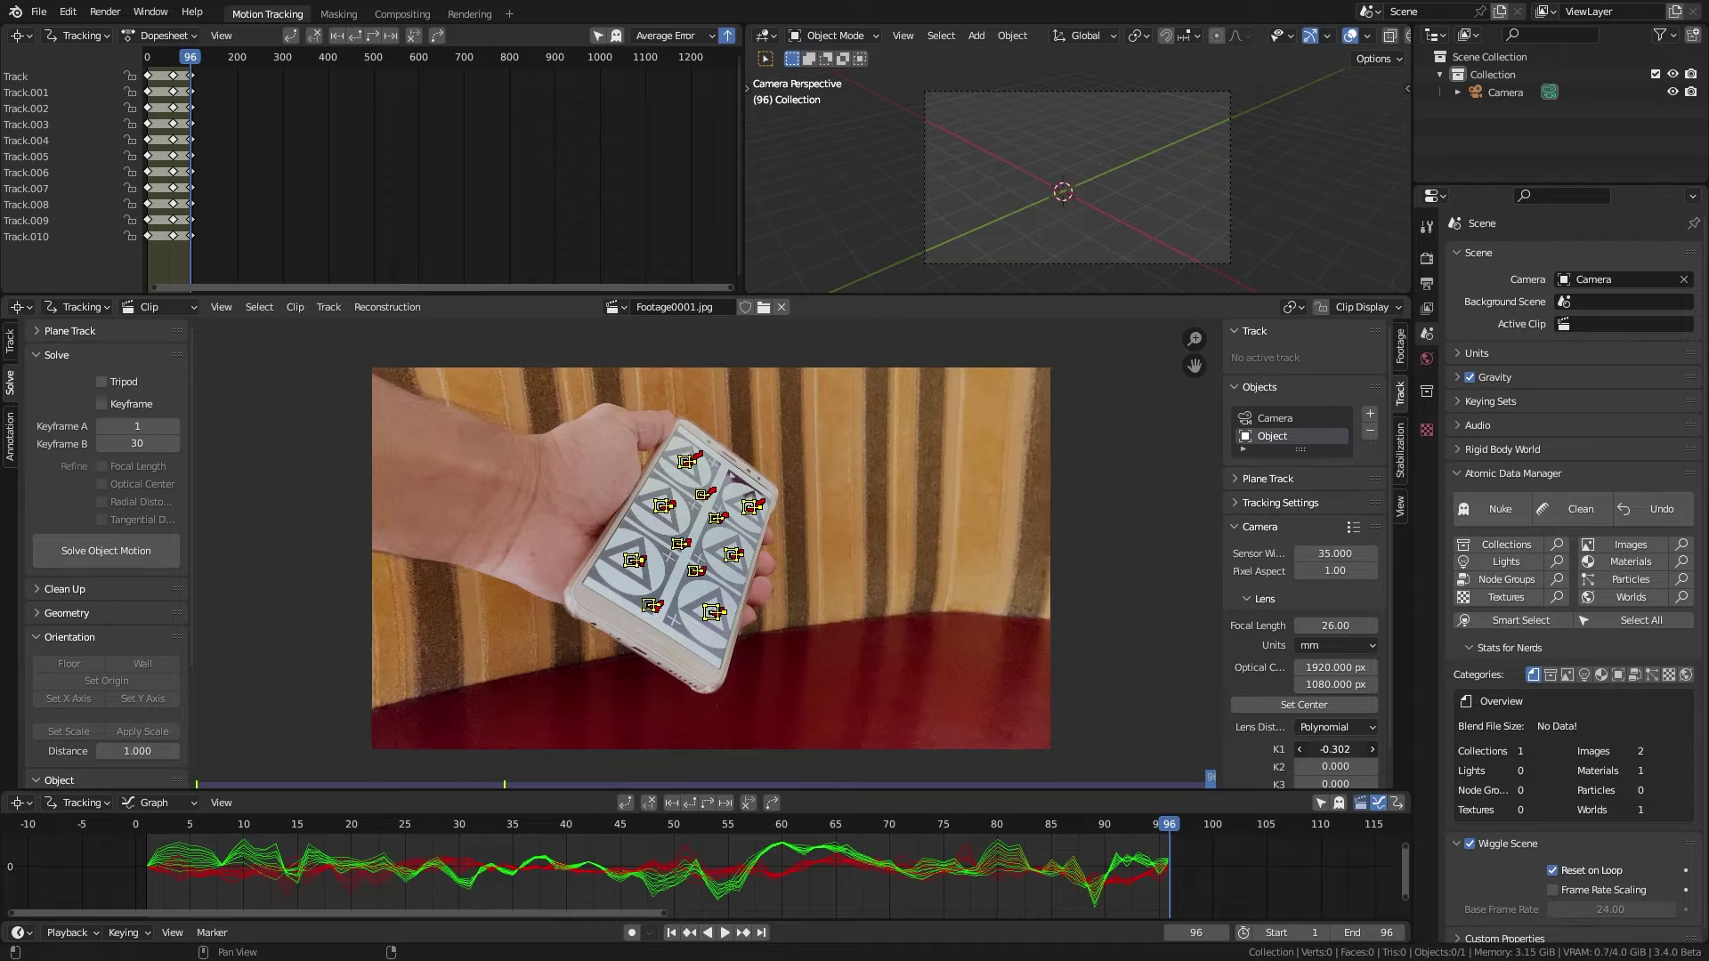
pyautogui.click(1332, 747)
pyautogui.press('BackSpace')
pyautogui.write('0')
pyautogui.press('Return')
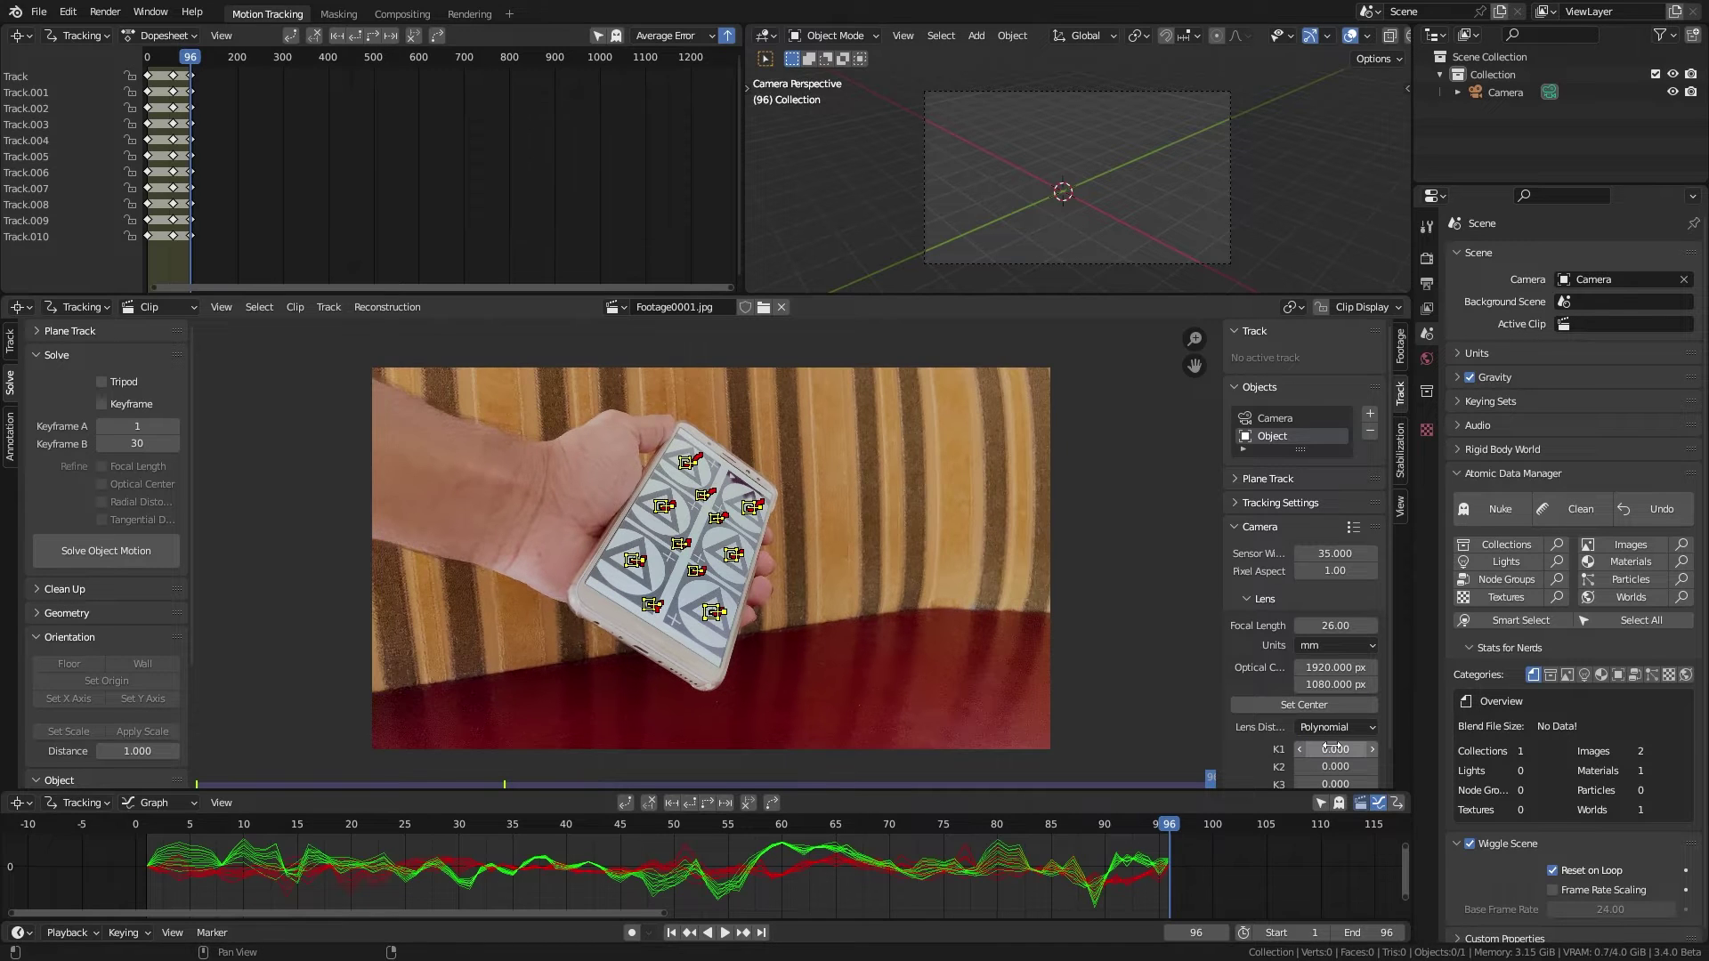
# Set the K1 lens distortion to about -0.292 and solve the object motion
pyautogui.moveTo(1327, 747); pyautogui.dragTo(1273, 748)
pyautogui.moveTo(1210, 779); pyautogui.dragTo(21, 454)
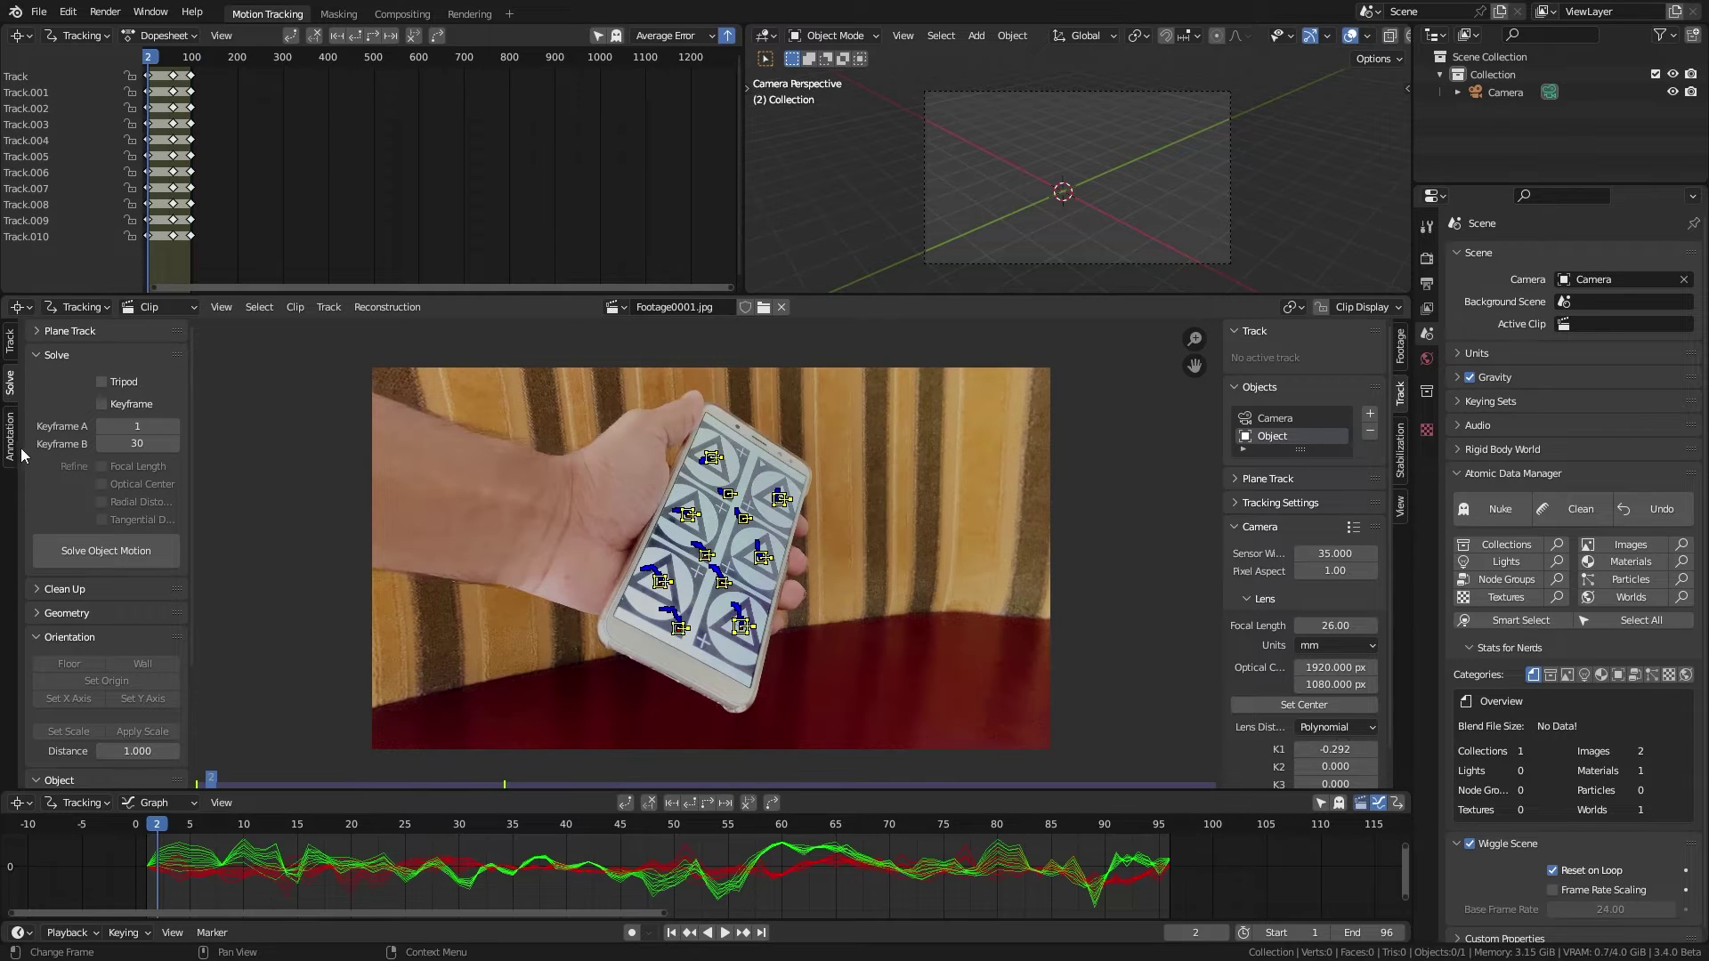
pyautogui.click(114, 543)
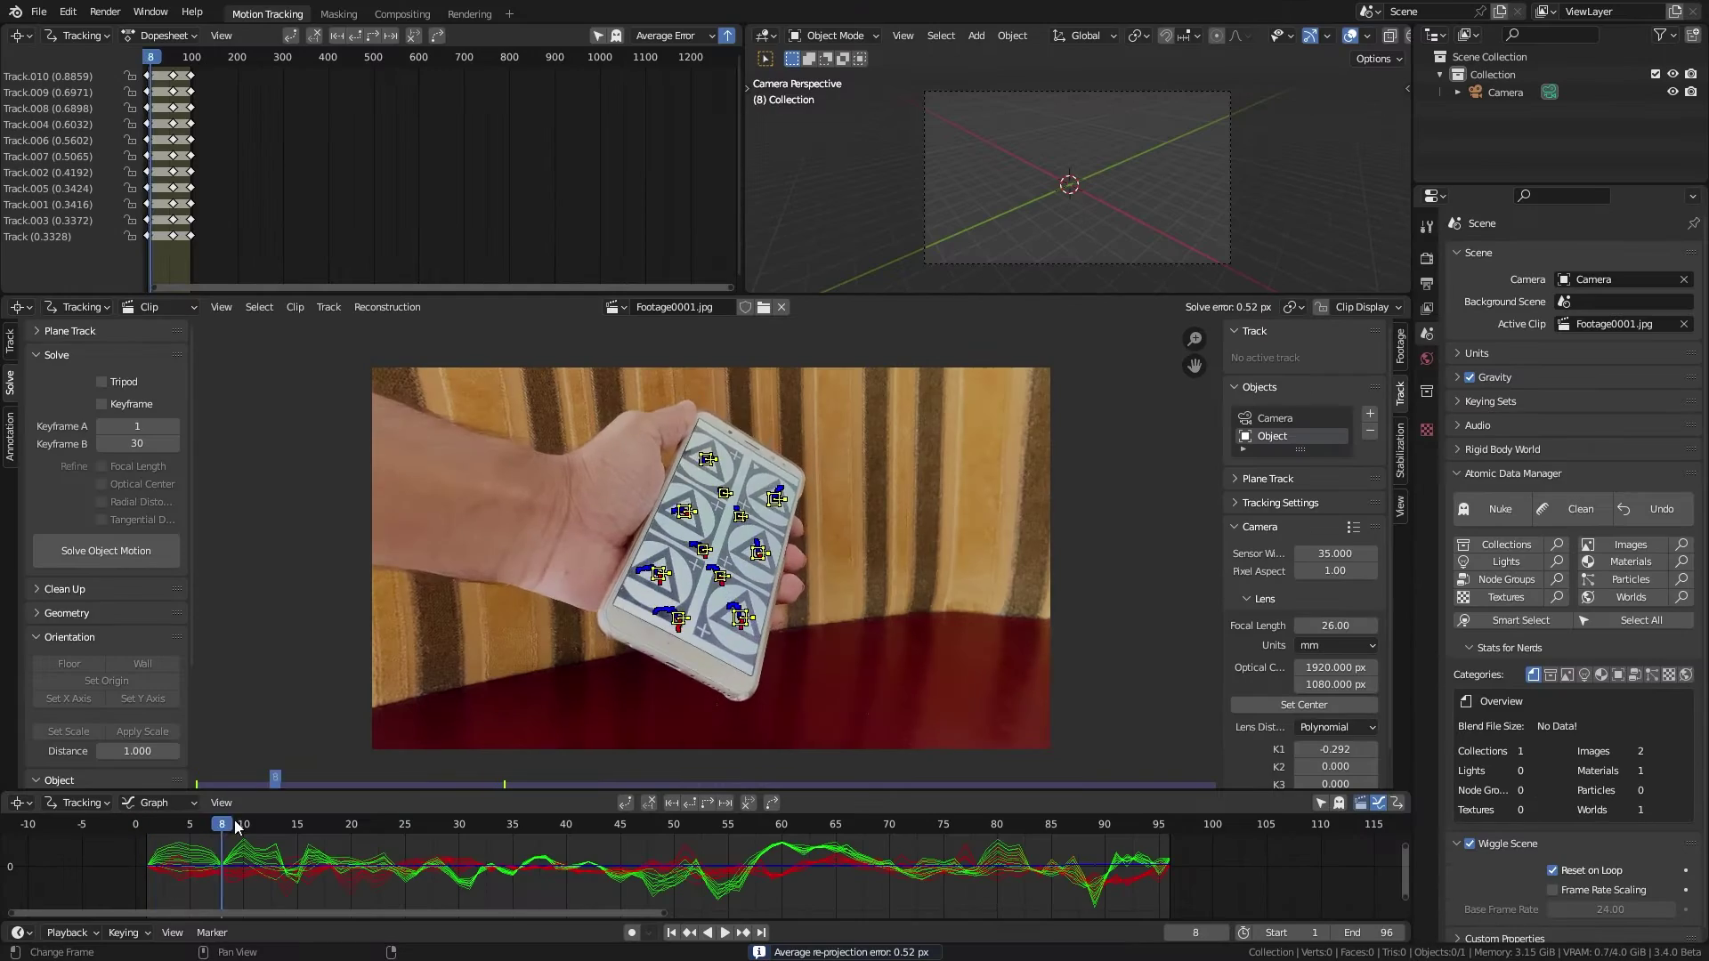
pyautogui.moveTo(435, 828); pyautogui.dragTo(147, 835)
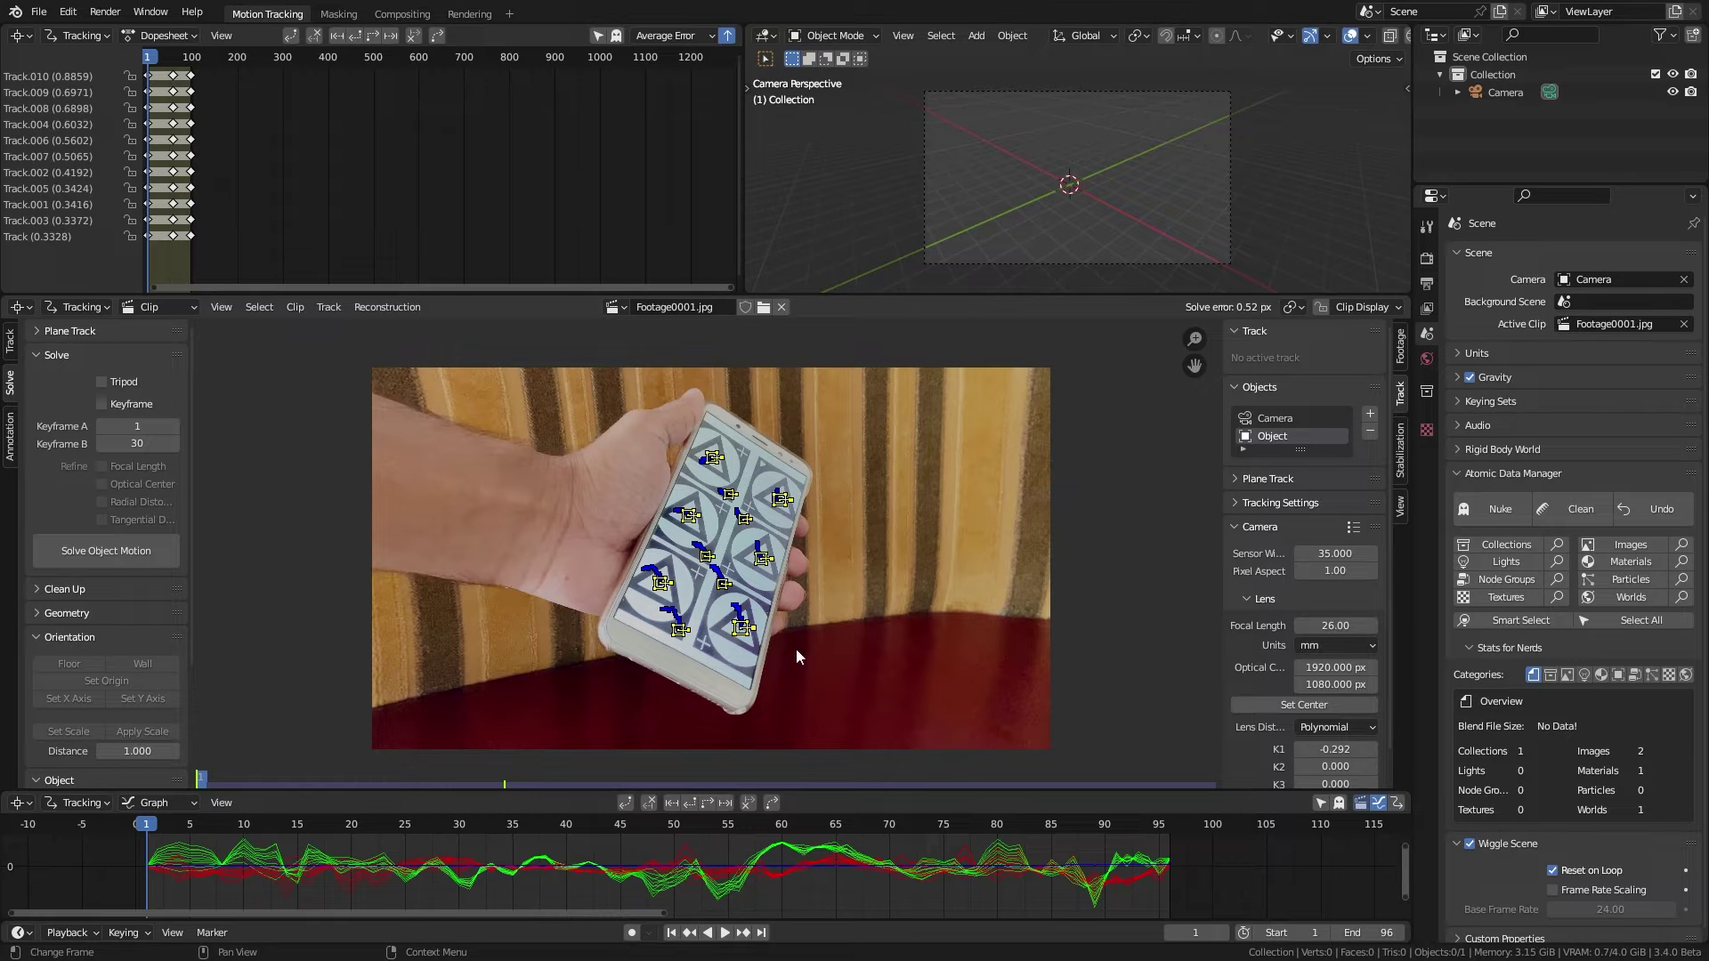
# Add a General Layout workspace to the project
pyautogui.scroll(2, 756, 648)
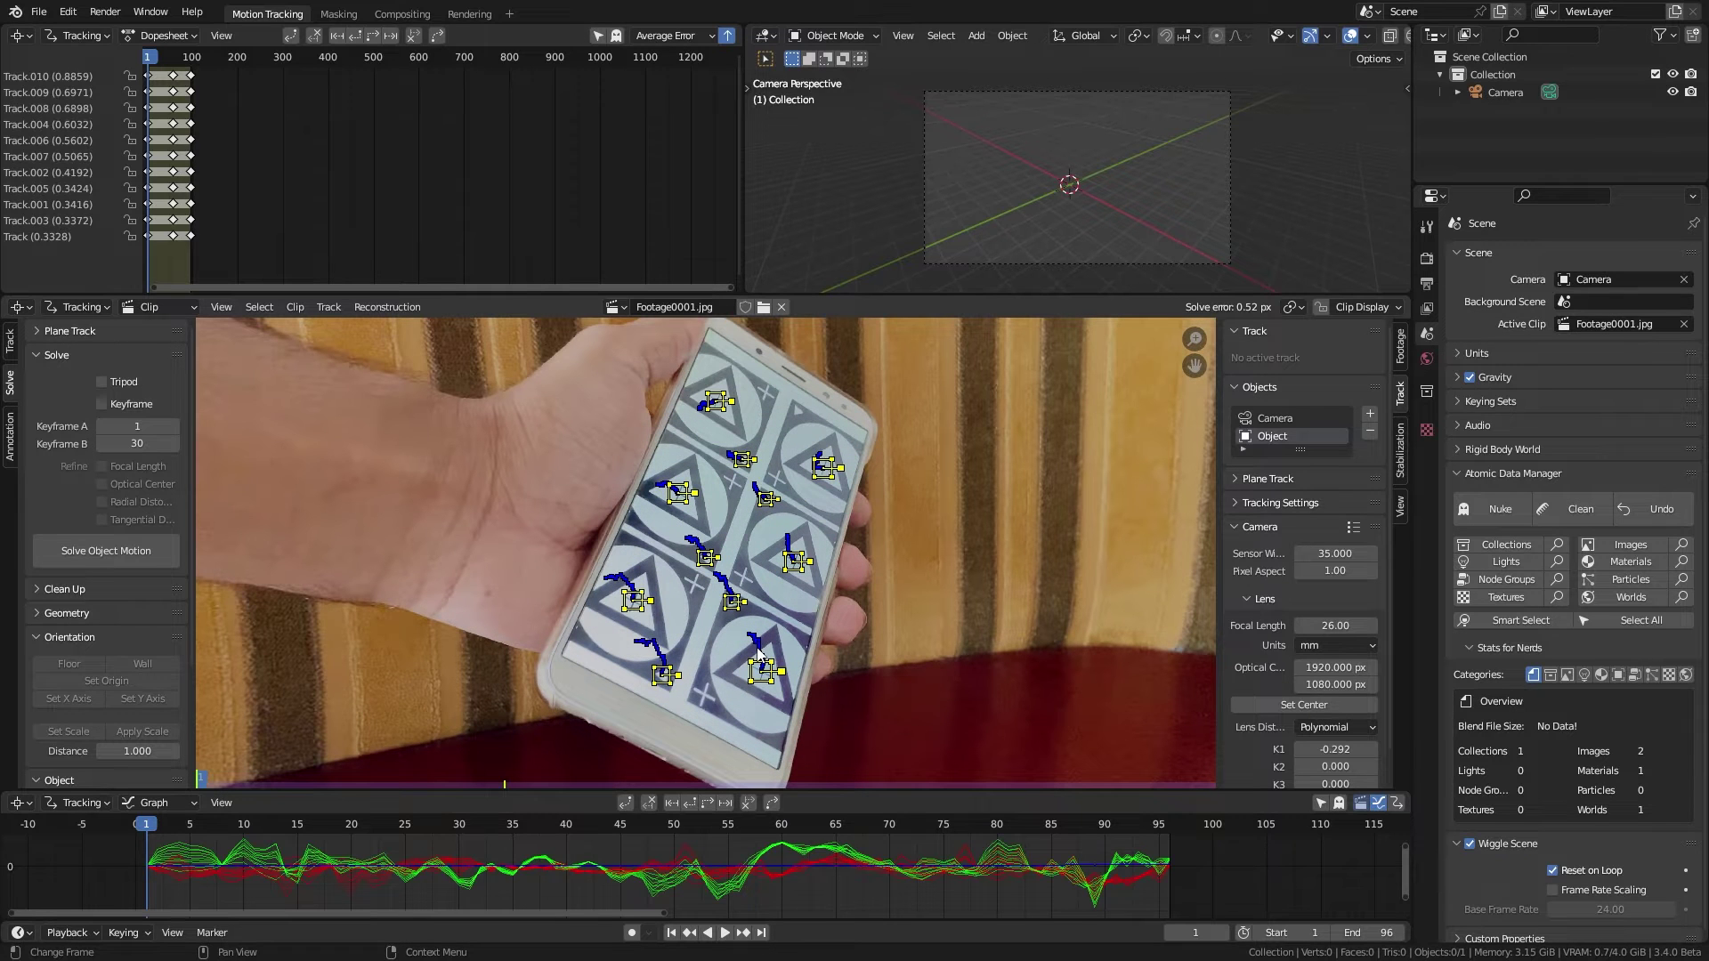
pyautogui.scroll(-4, 135, 573)
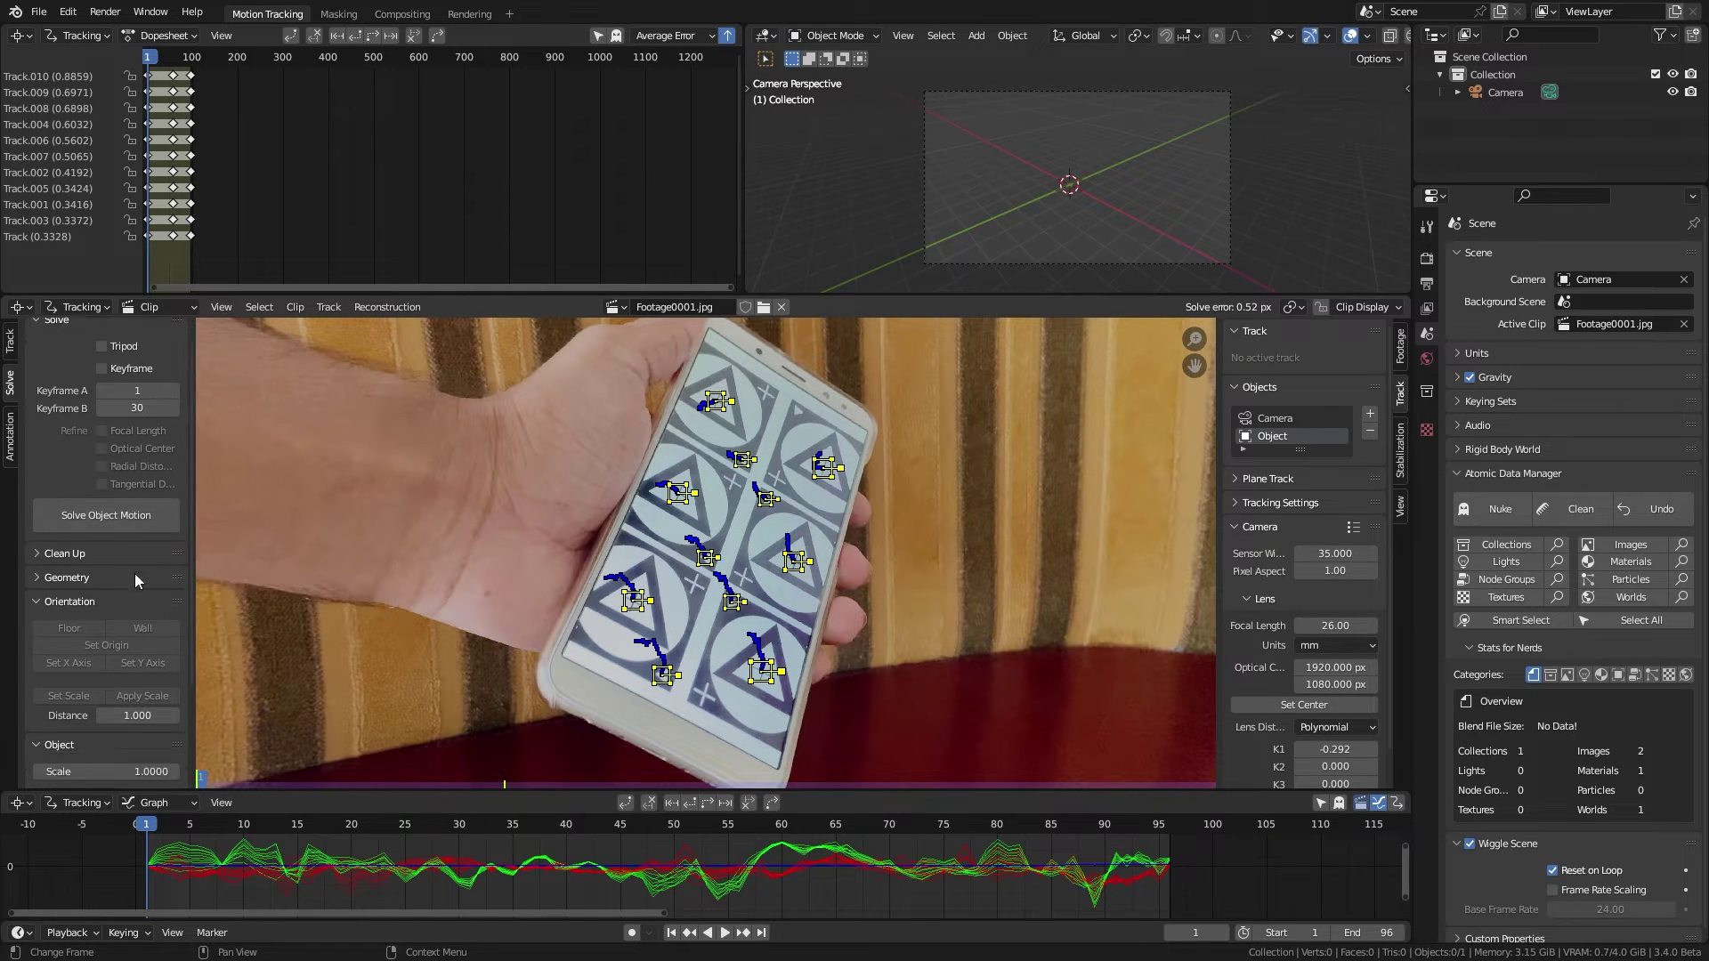
pyautogui.click(509, 13)
pyautogui.moveTo(504, 50)
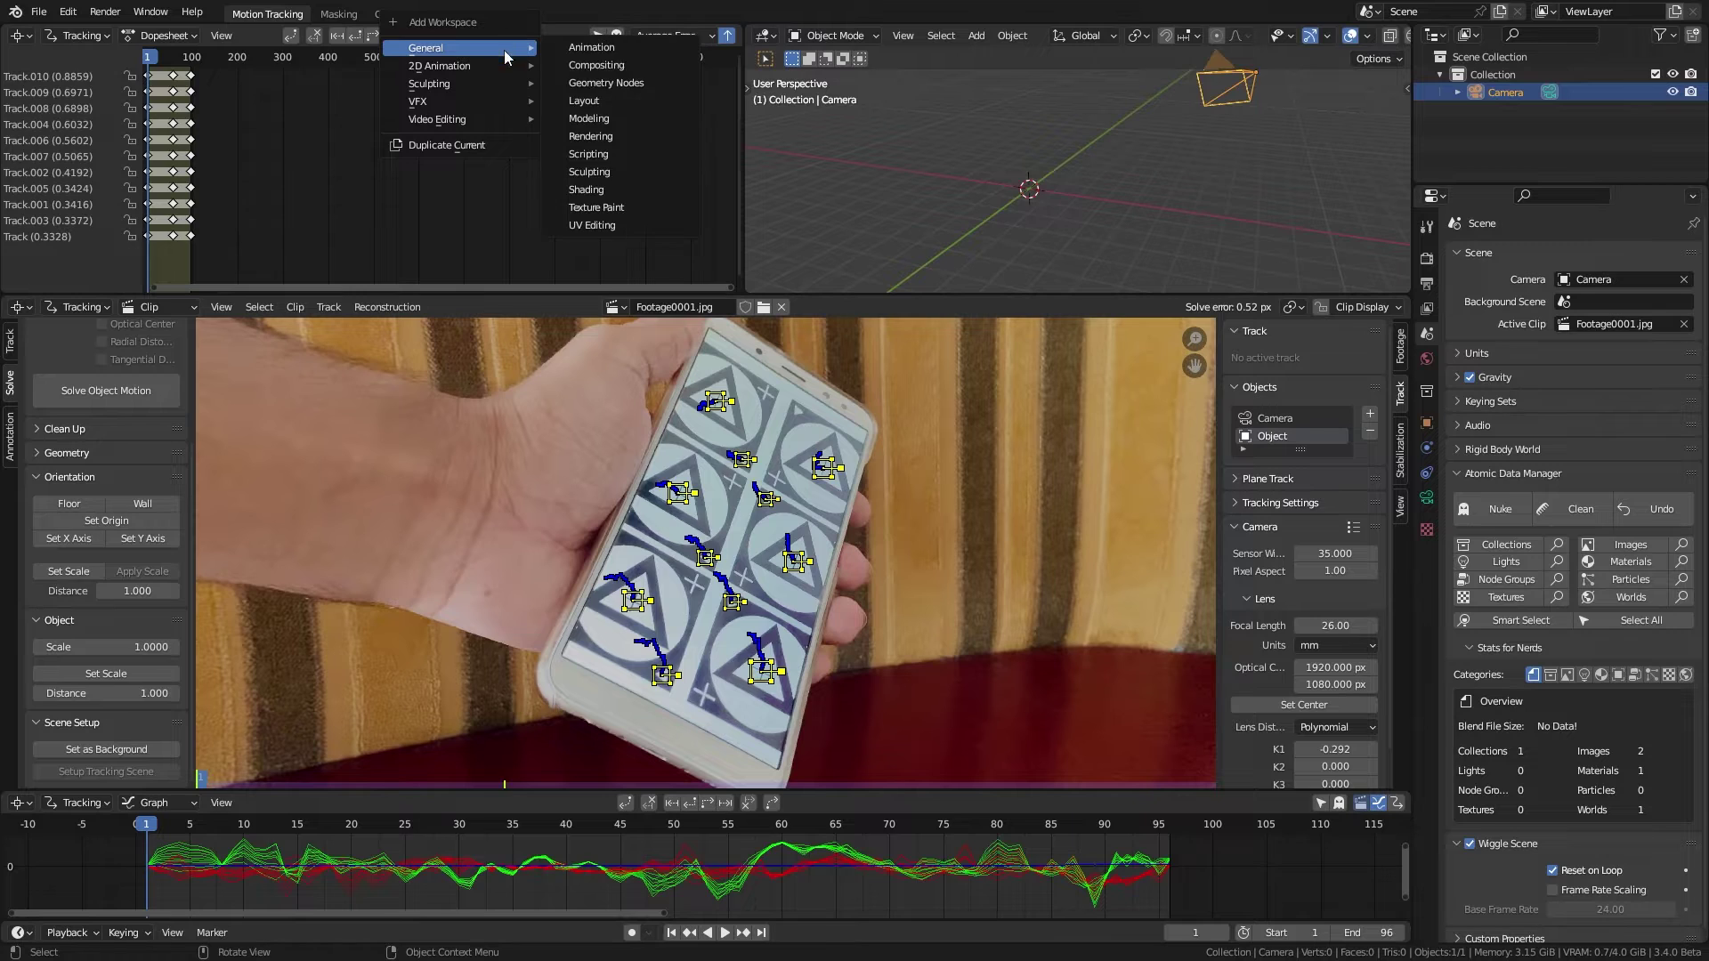
pyautogui.click(588, 101)
# Clear the camera's location and rotation and rotate it 90° about the global X axis
pyautogui.hotkey('alt', 'g')
pyautogui.hotkey('alt', 'r')
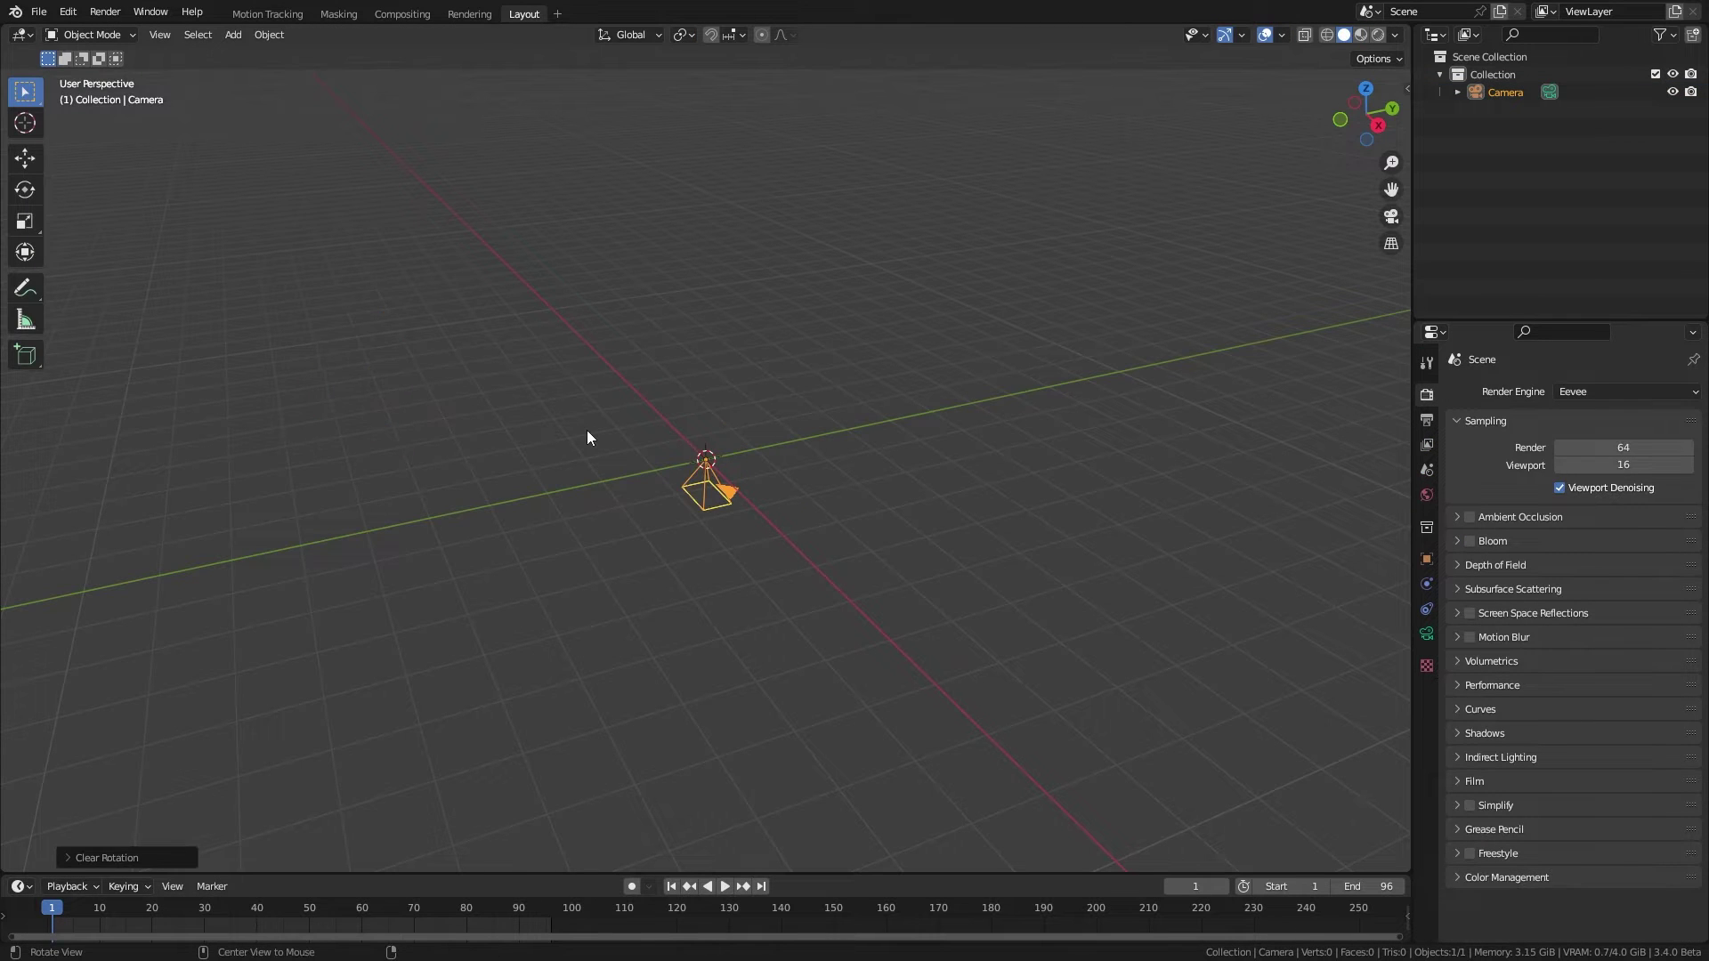
pyautogui.press('r')
pyautogui.press('x')
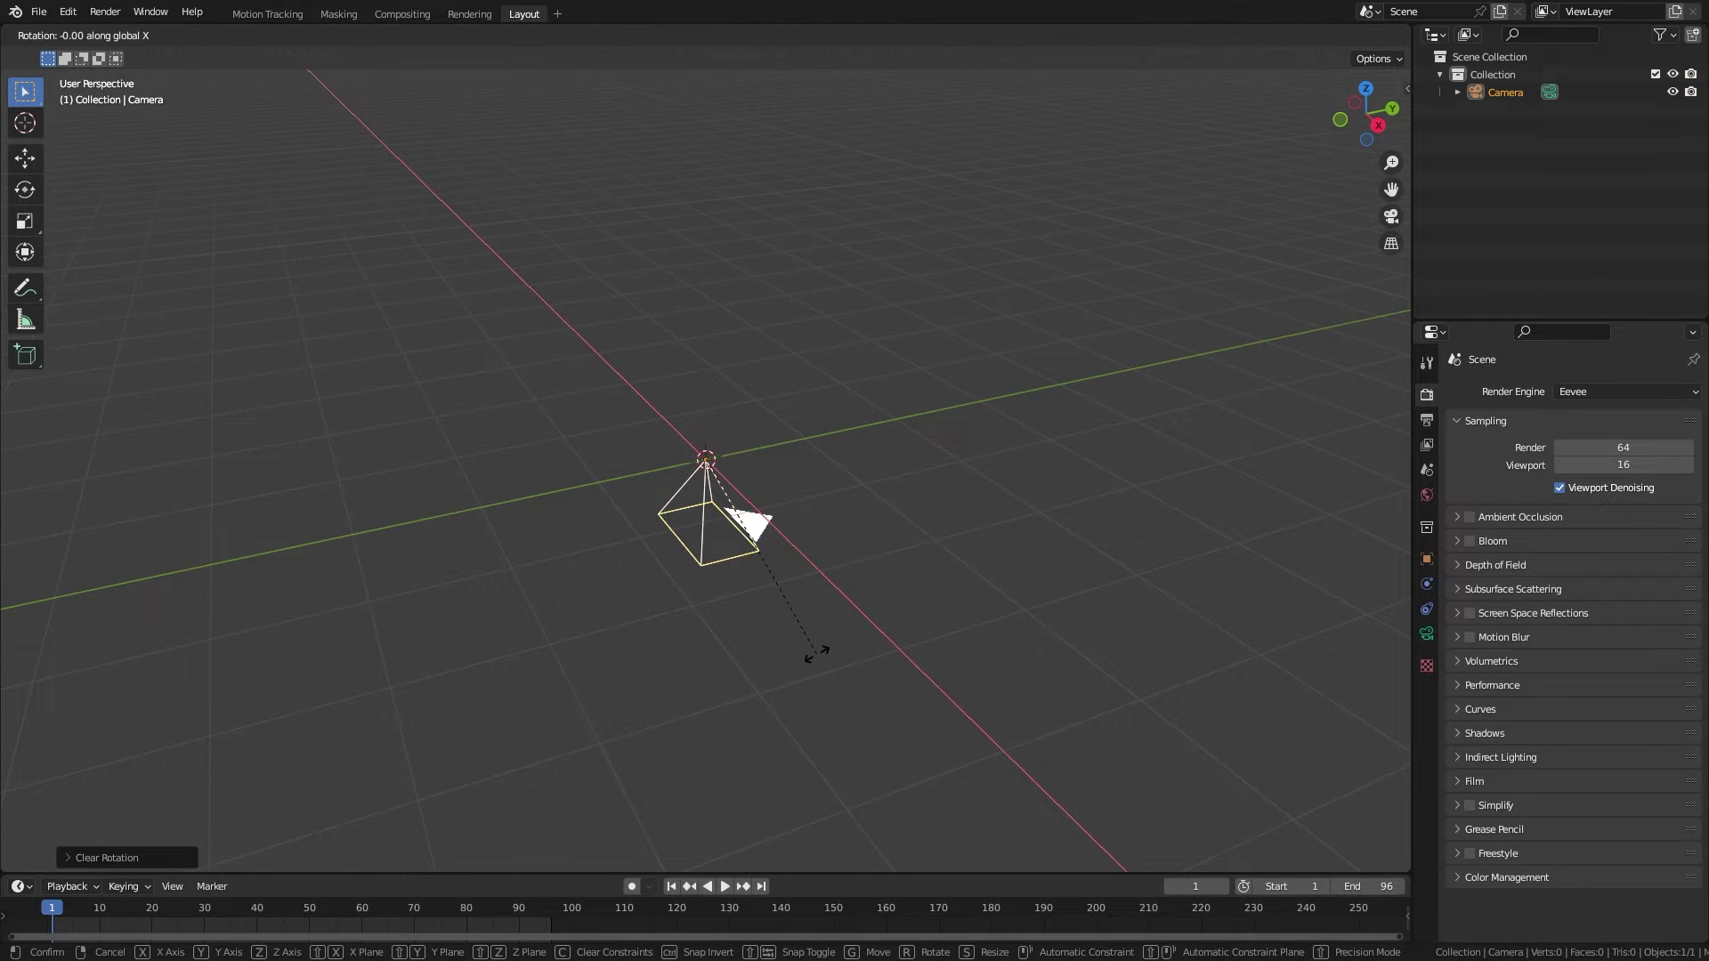
pyautogui.write('90')
pyautogui.press('Return')
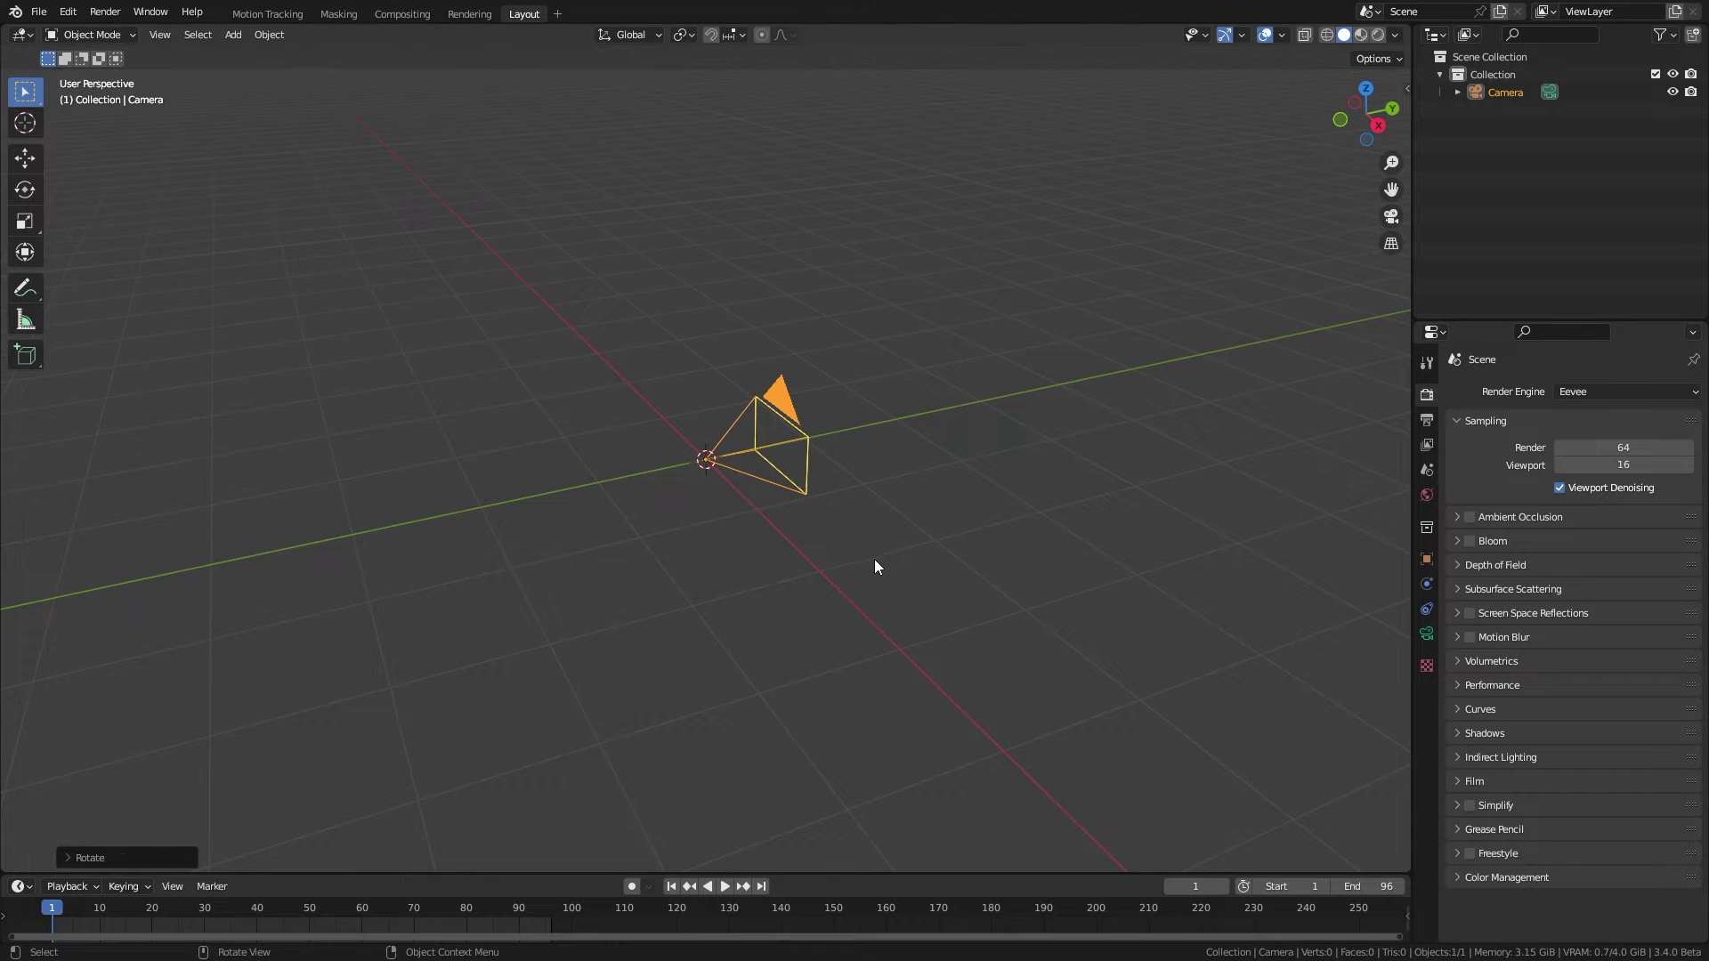
# Move the camera back along Y, raise it about 0.55 m along Z and tilt it slightly about X
pyautogui.press('g')
pyautogui.press('y')
pyautogui.keyDown('ctrl'); pyautogui.click(764, 553); pyautogui.keyUp('ctrl')
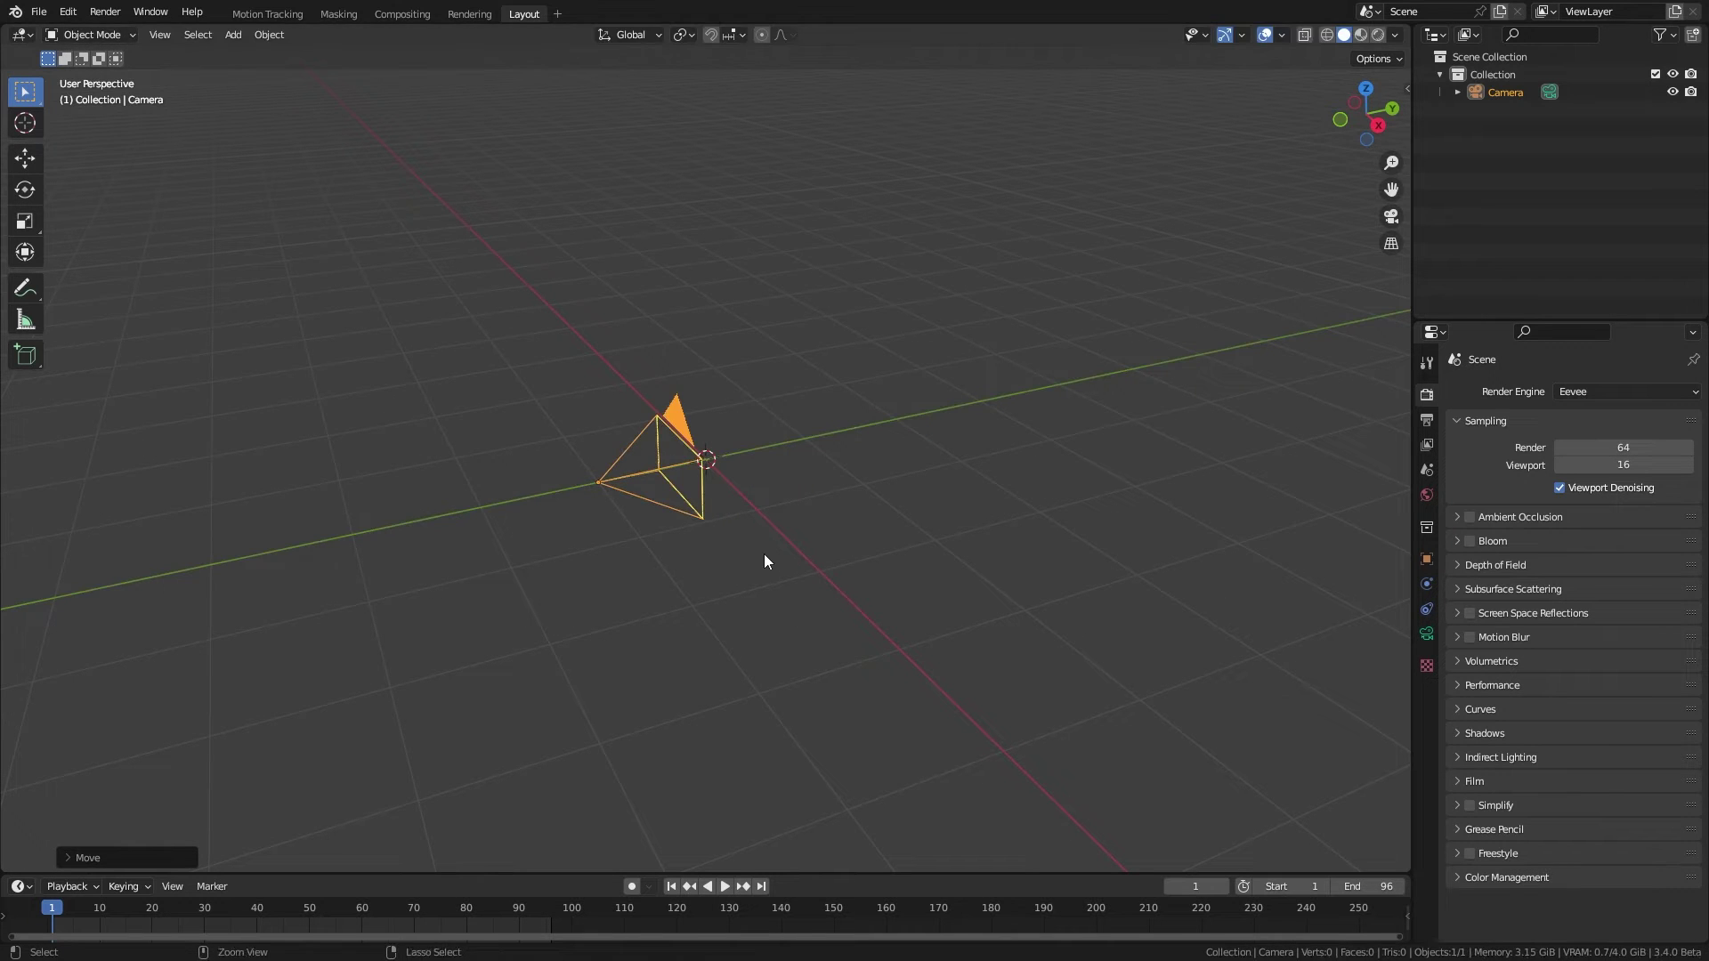
pyautogui.press('g')
pyautogui.press('z')
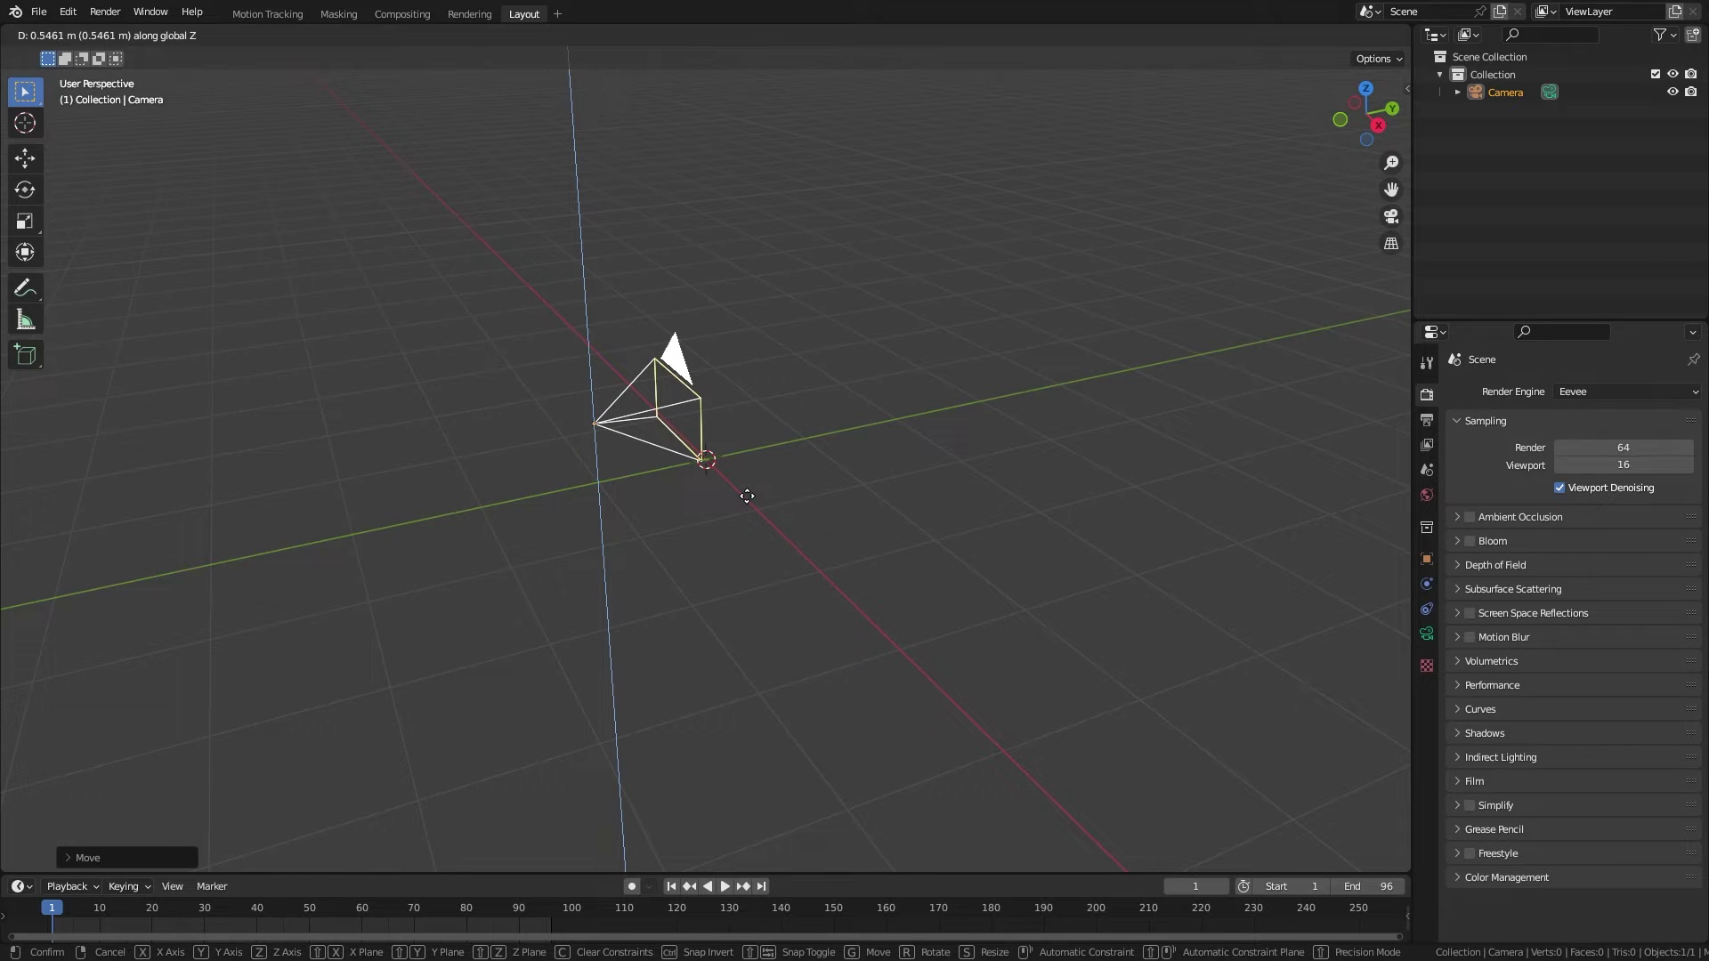
pyautogui.click(746, 496)
pyautogui.press('r')
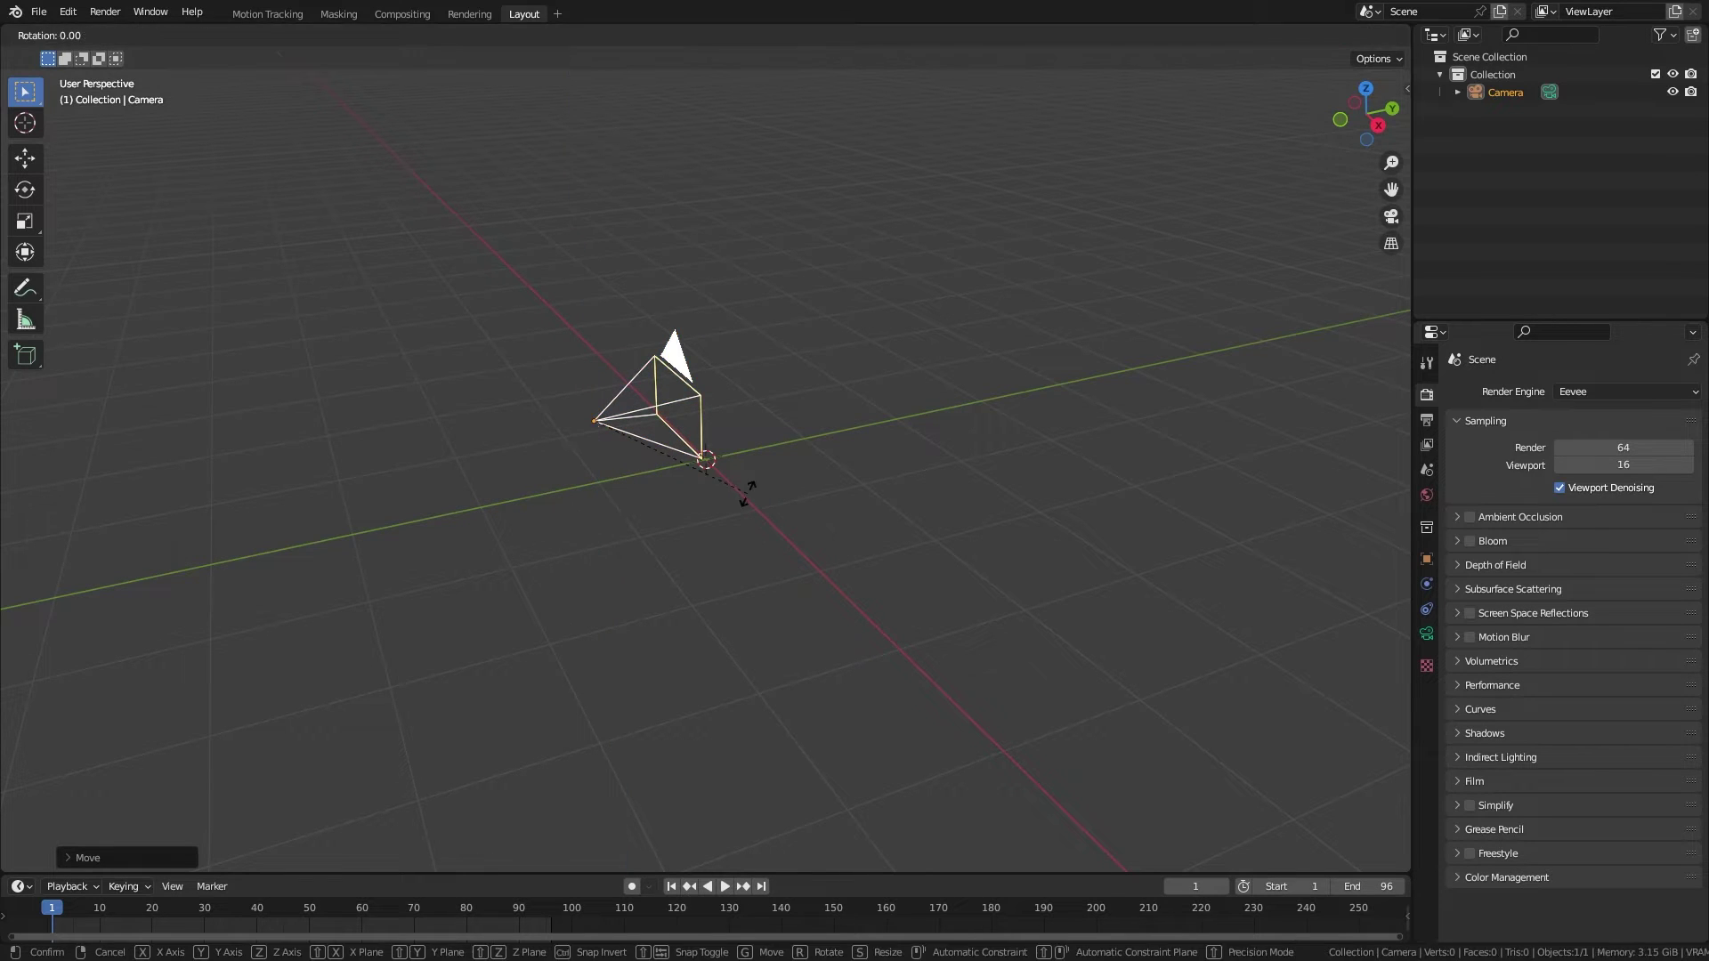
pyautogui.press('x')
pyautogui.click(579, 510)
pyautogui.moveTo(578, 510); pyautogui.dragTo(514, 468, button='middle')
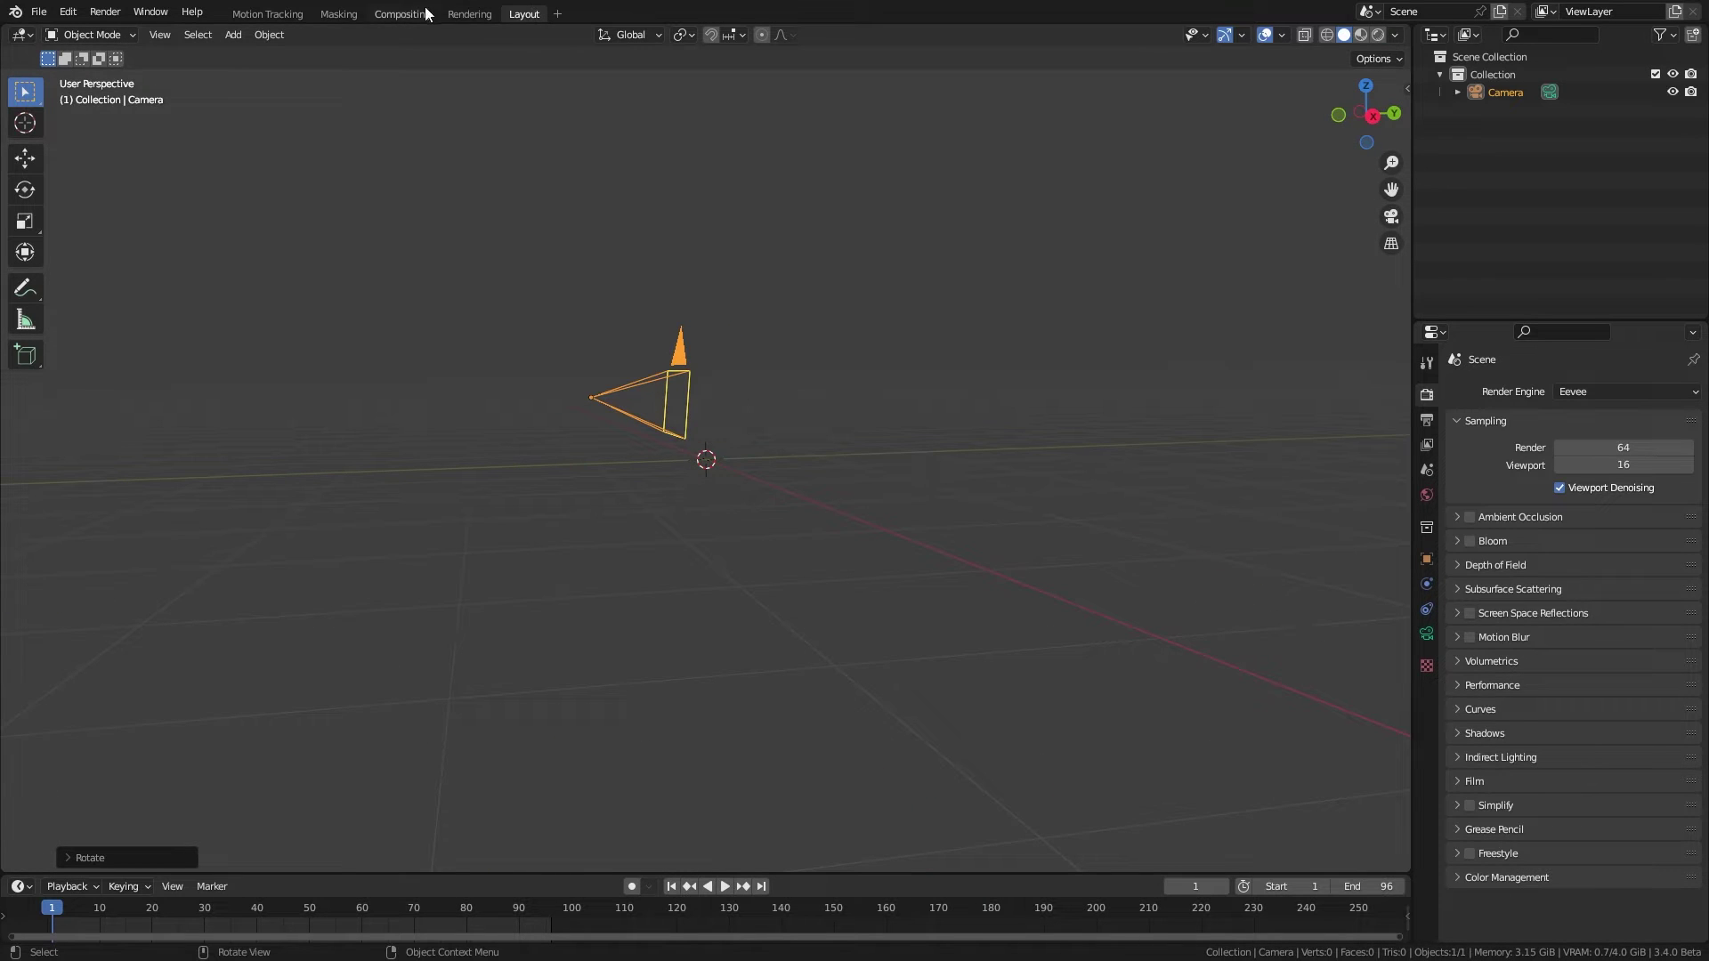
# Return to the Motion Tracking workspace, set the footage as the camera background and look through the camera
pyautogui.click(286, 15)
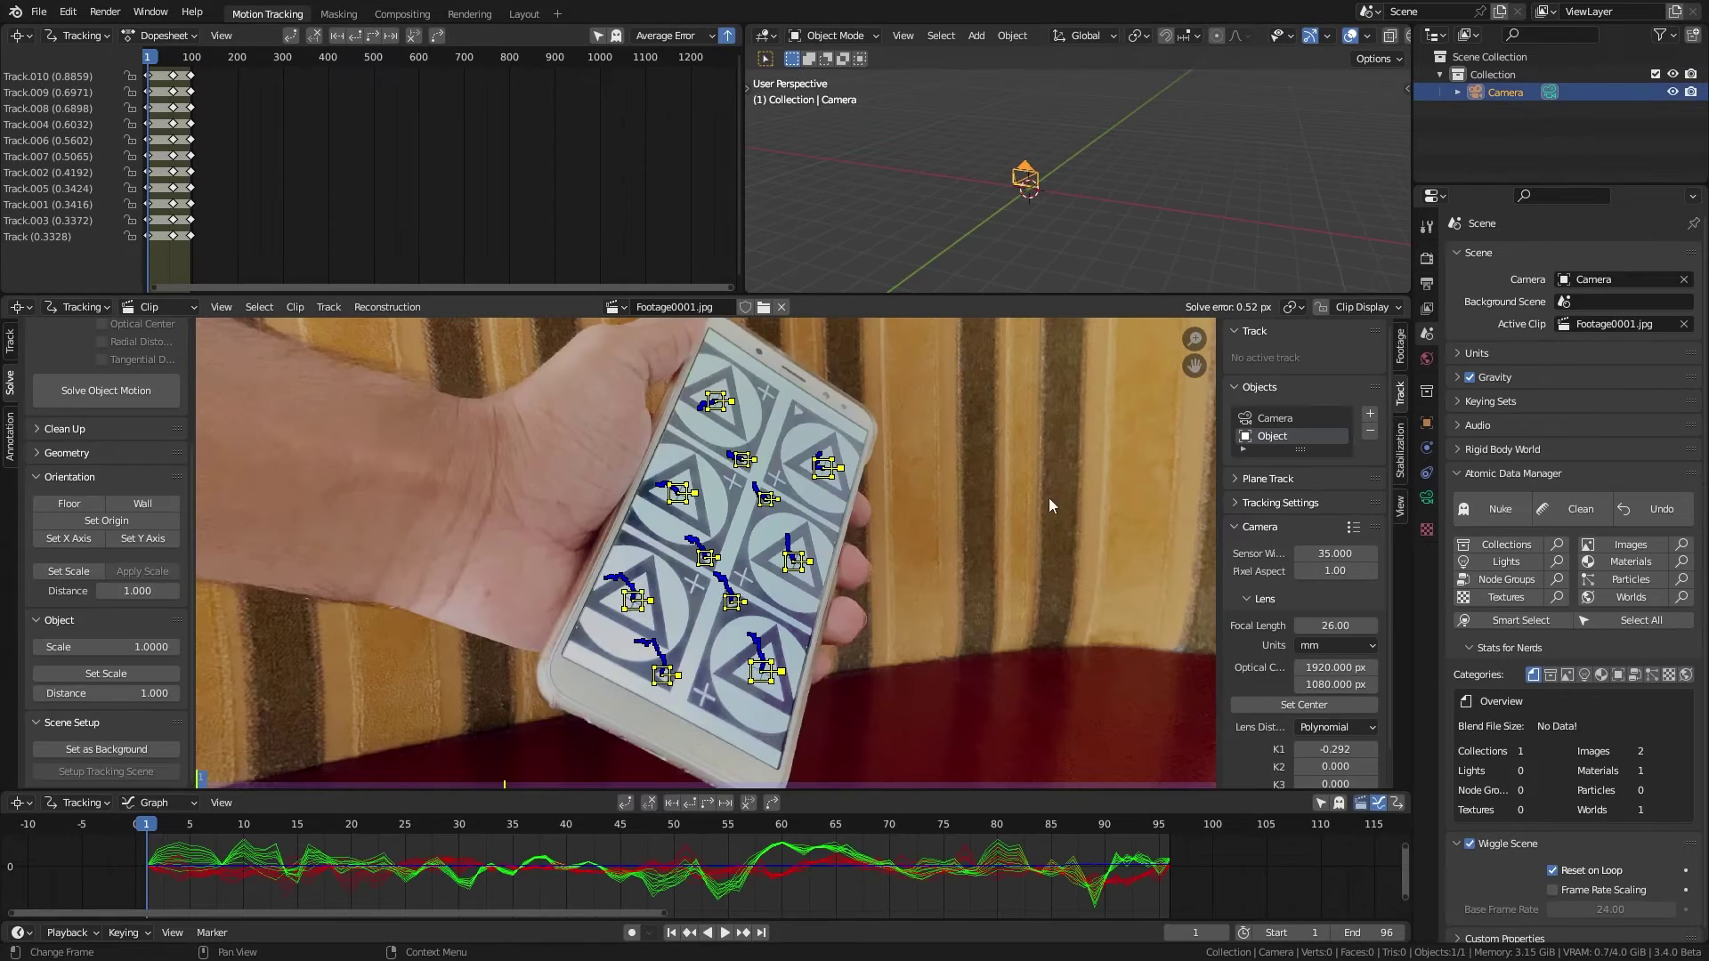
pyautogui.click(116, 751)
pyautogui.press('KP_0')
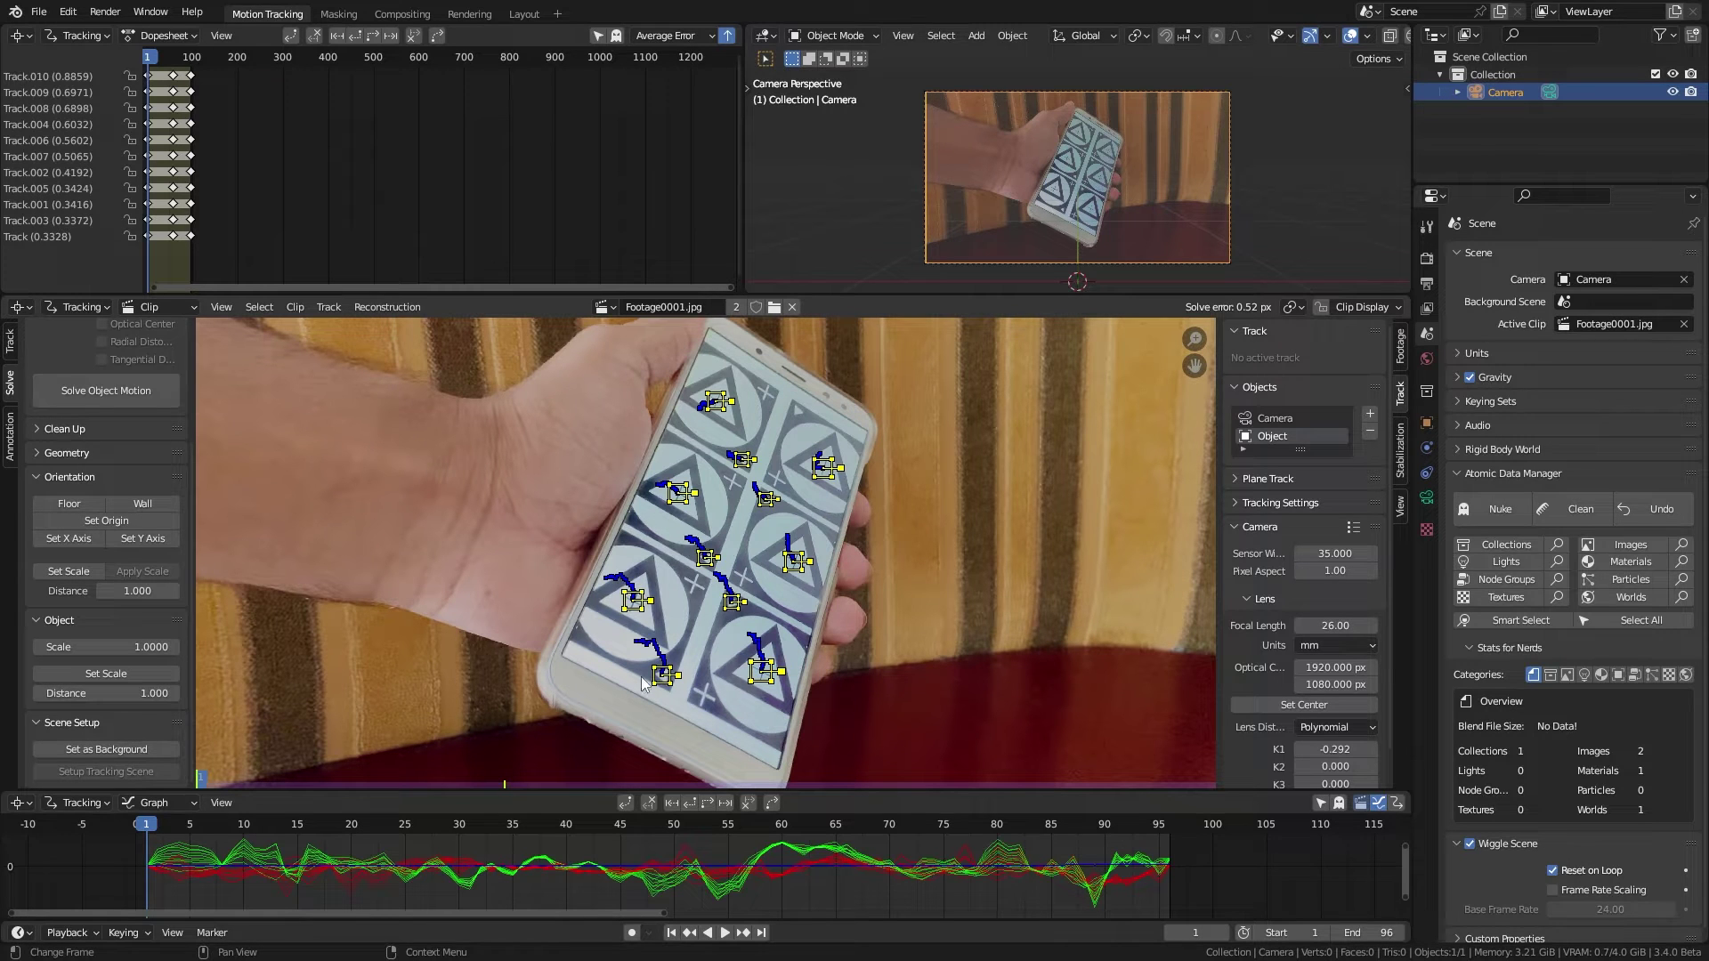
# Set the tracked object's scale using a distance of 0.05 between the centre markers of the phone's two lower left-column triangles
pyautogui.click(637, 606)
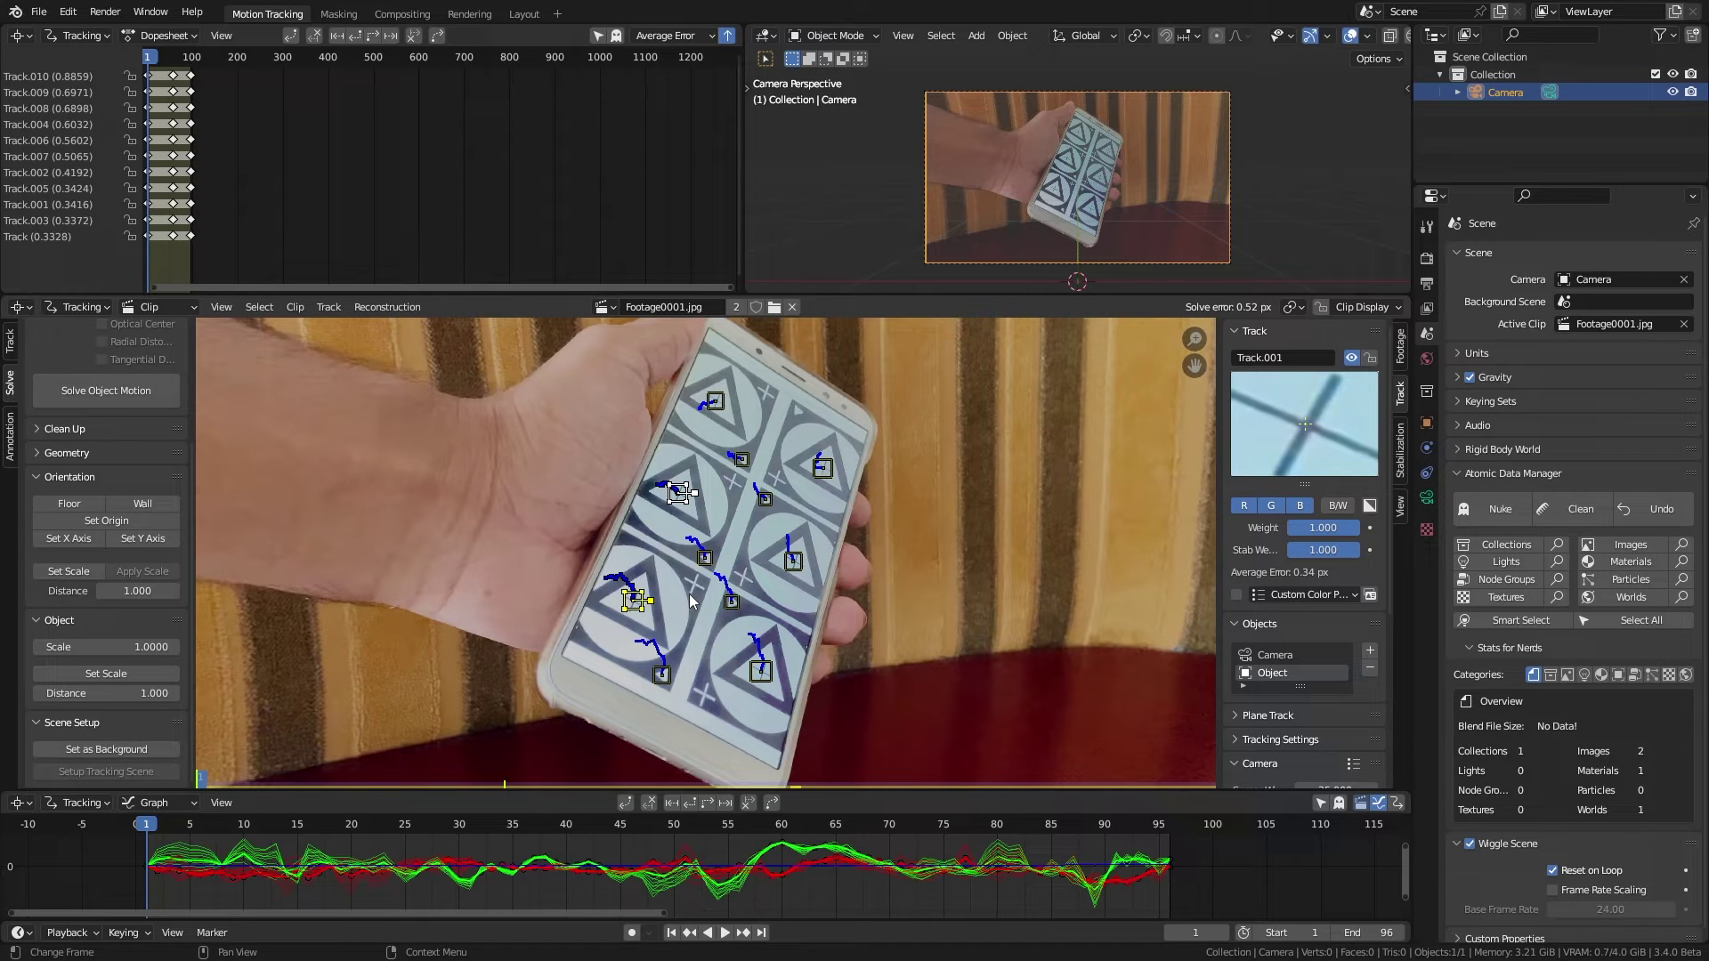
pyautogui.click(120, 694)
pyautogui.write('.05')
pyautogui.press('Return')
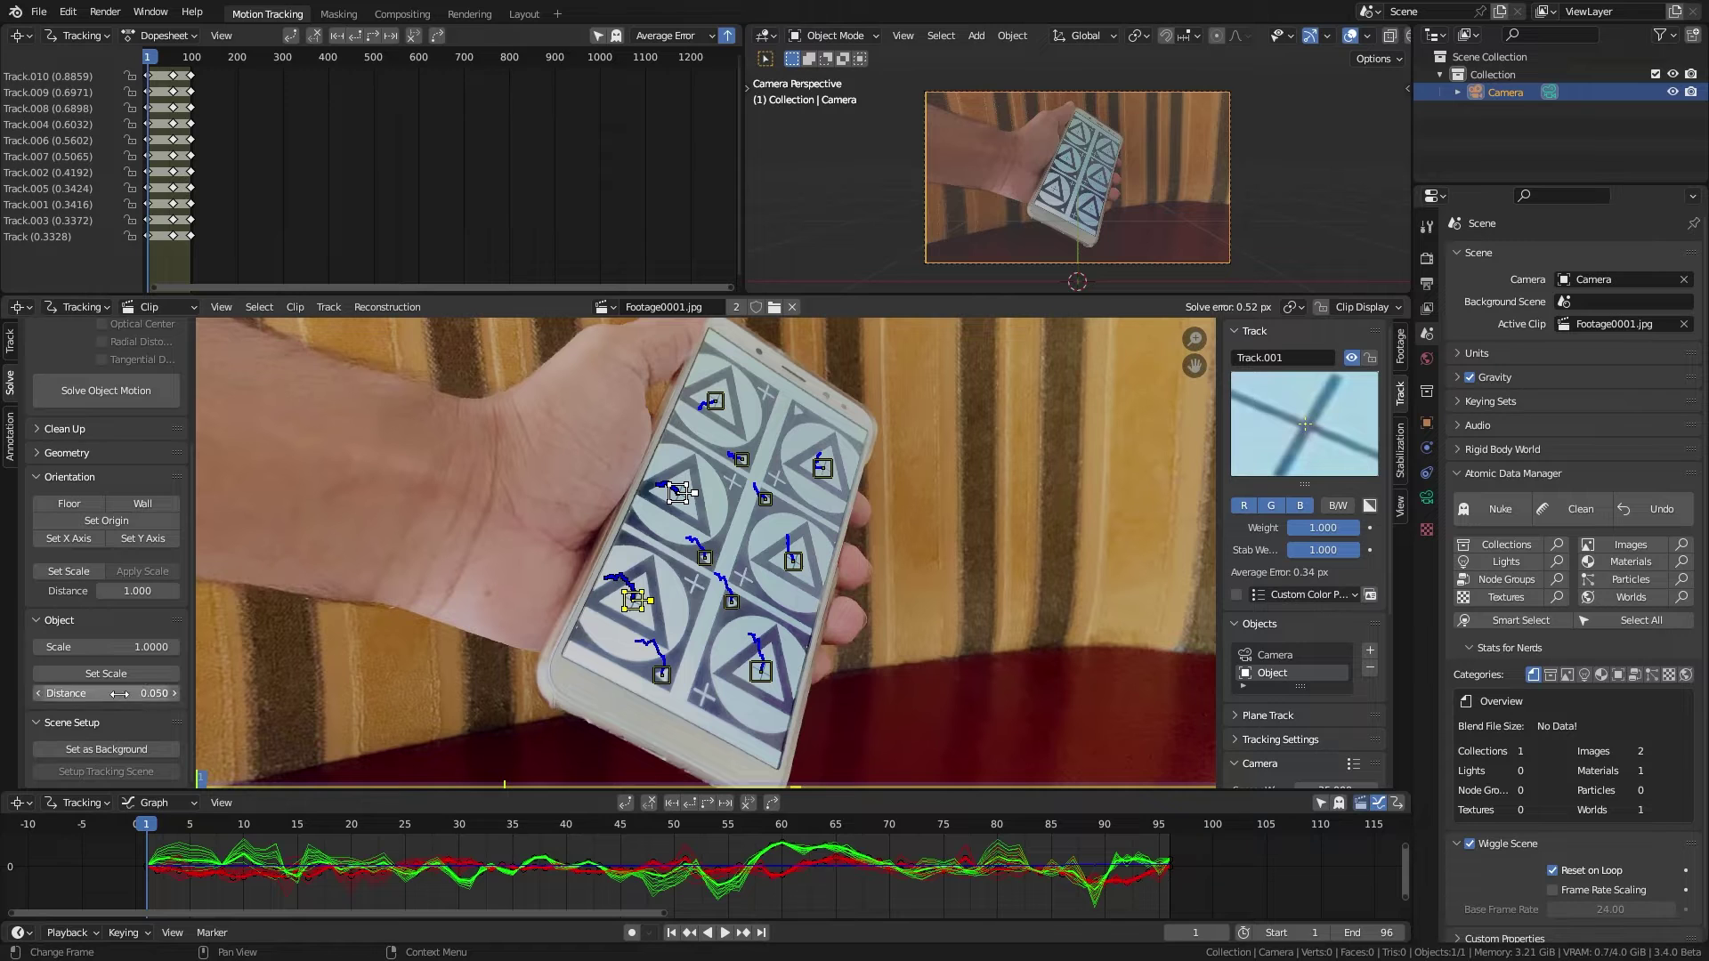
pyautogui.click(114, 674)
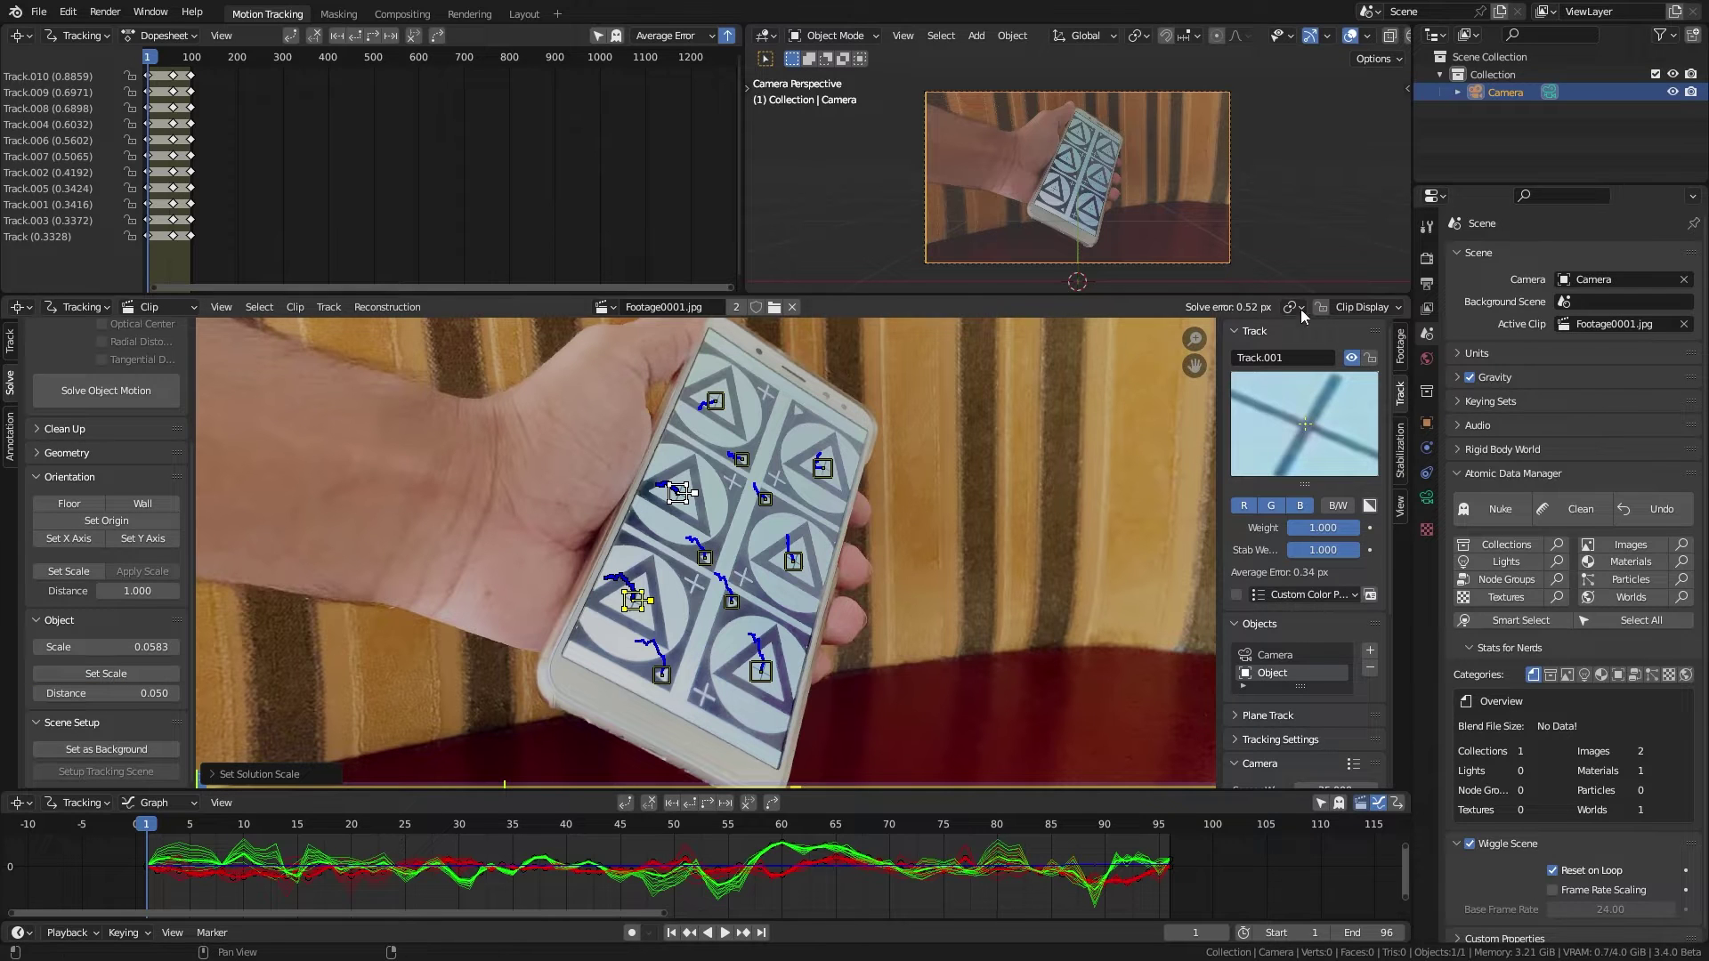
# Add a Camera Solver constraint to the camera
pyautogui.click(1493, 93)
pyautogui.click(1427, 499)
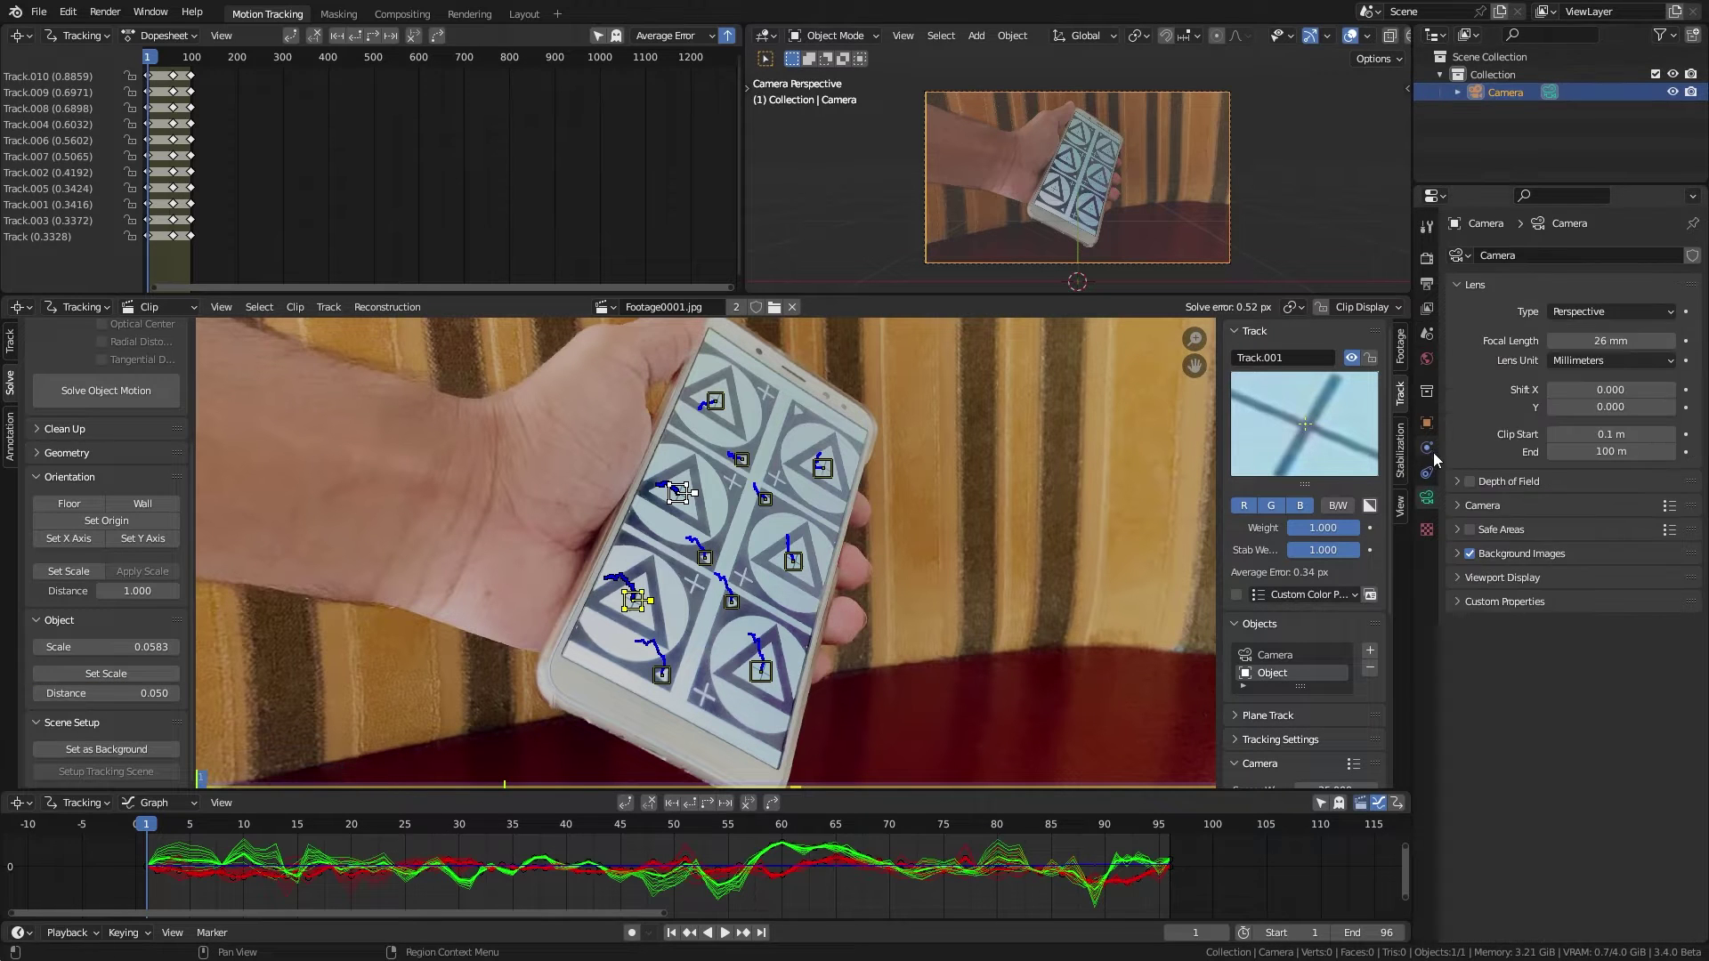
pyautogui.click(1427, 473)
pyautogui.click(1568, 257)
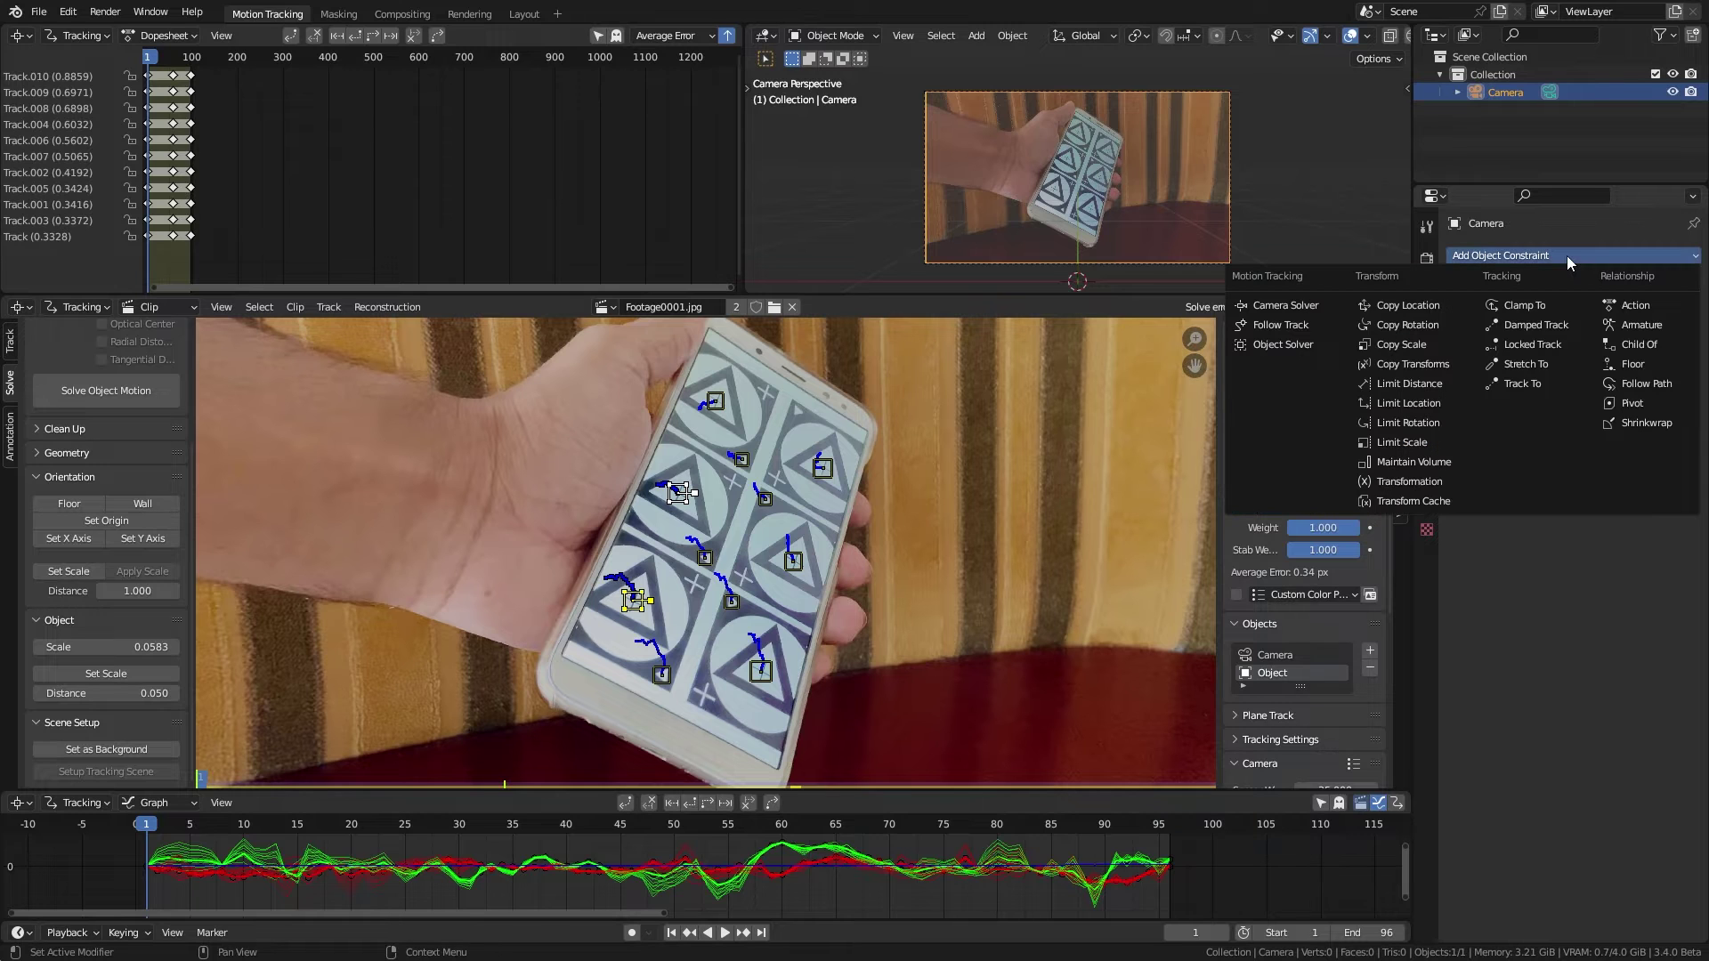
pyautogui.click(1333, 304)
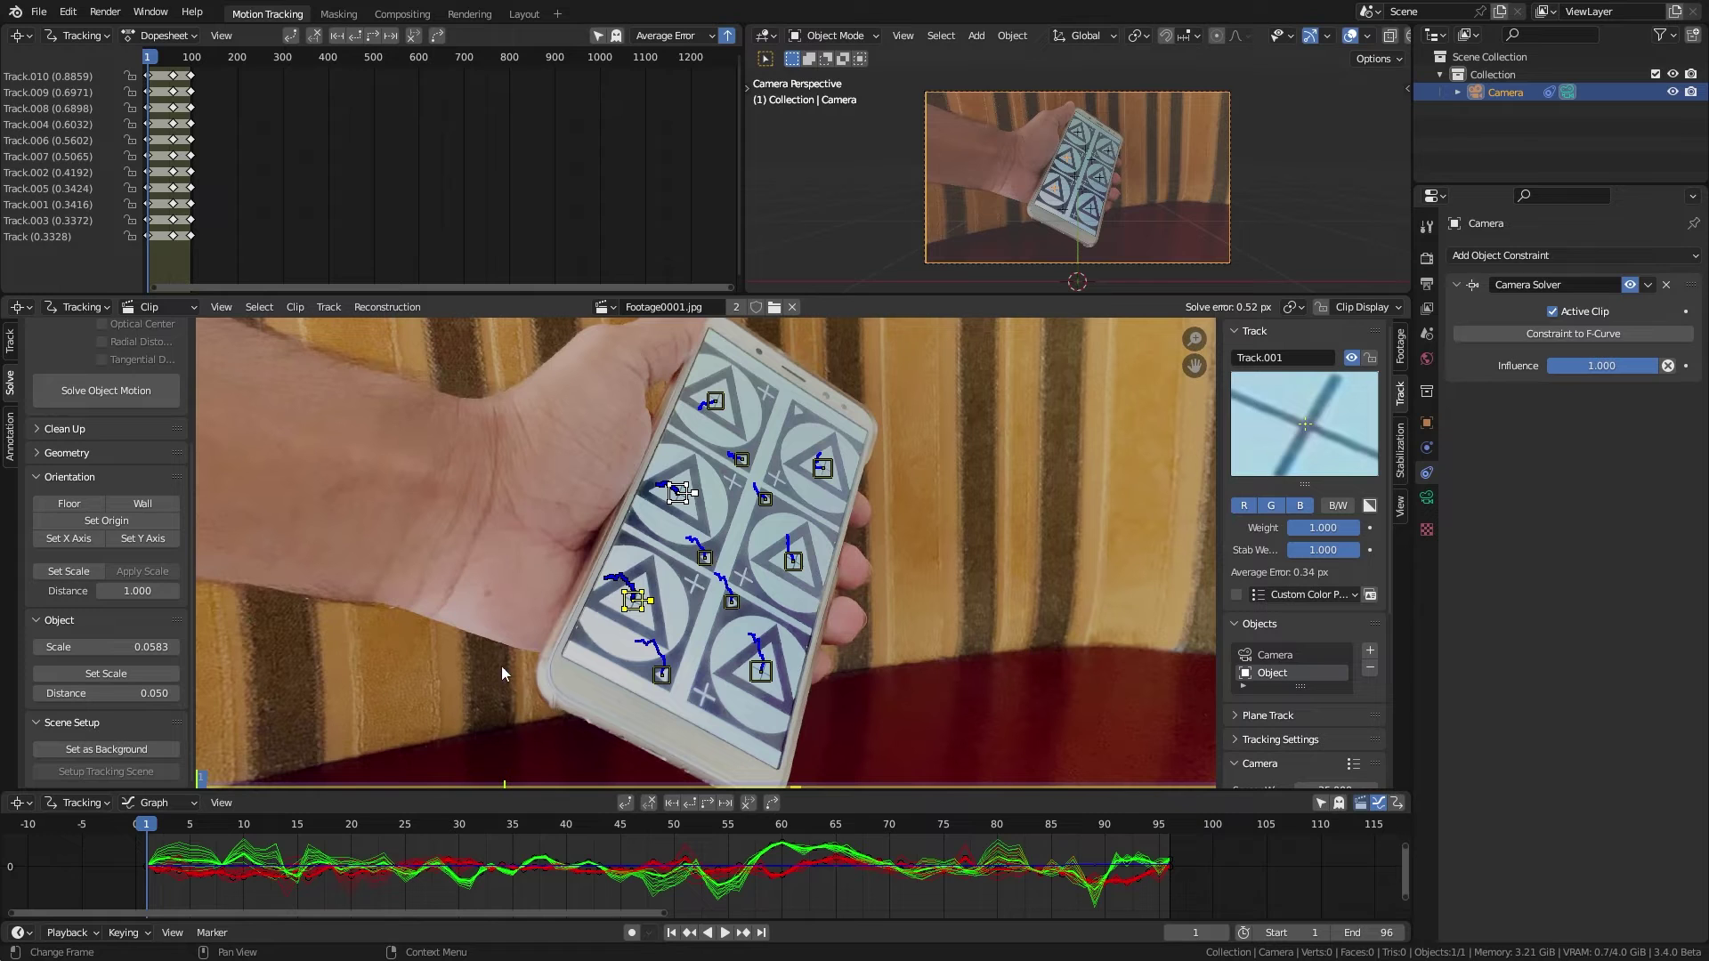
# Convert all the phone's tracking markers into a mesh and select the Tracks object alone
pyautogui.press('a')
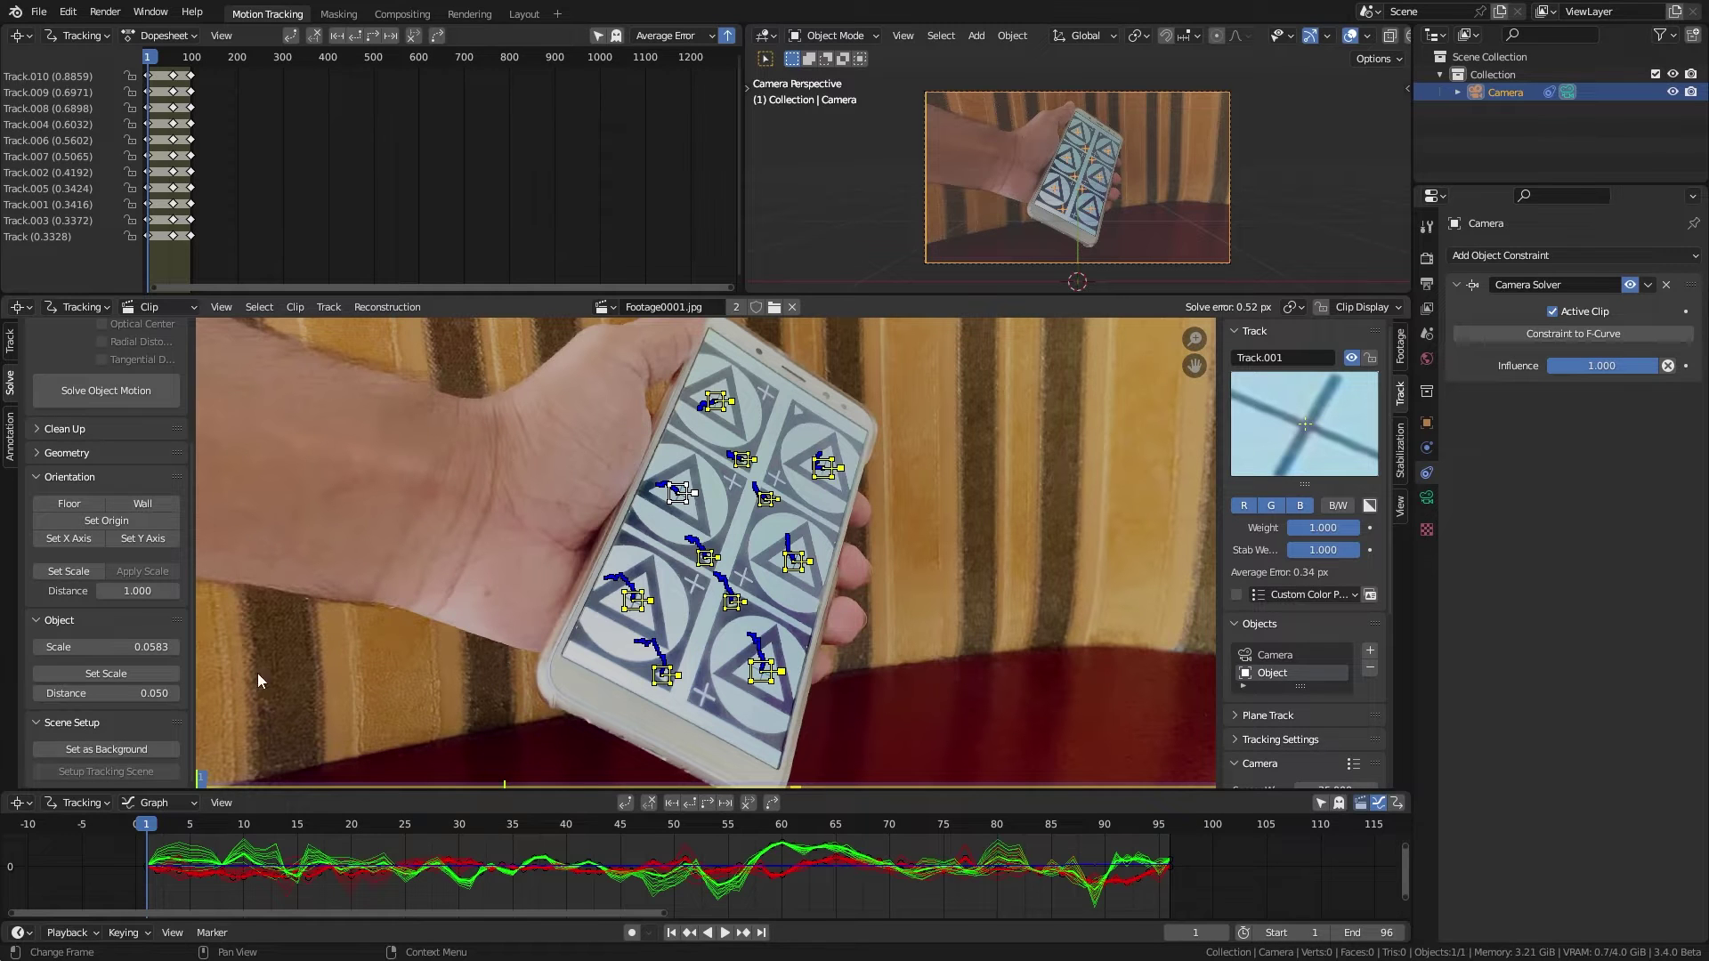
pyautogui.click(68, 452)
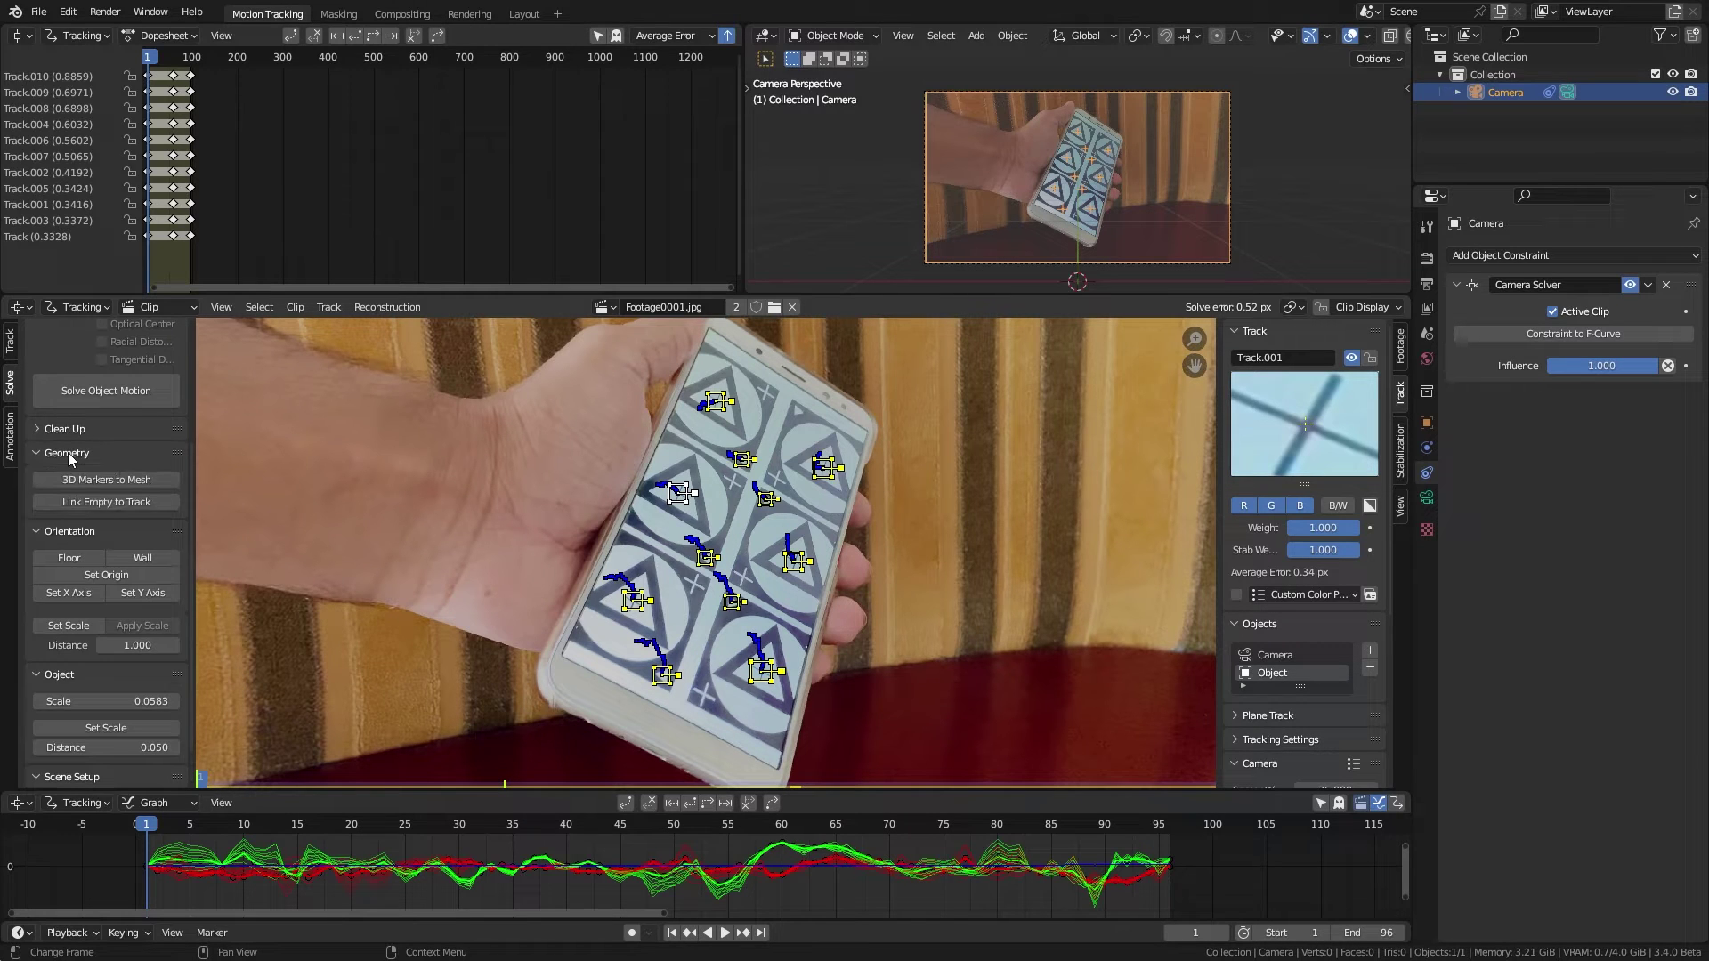
pyautogui.click(127, 480)
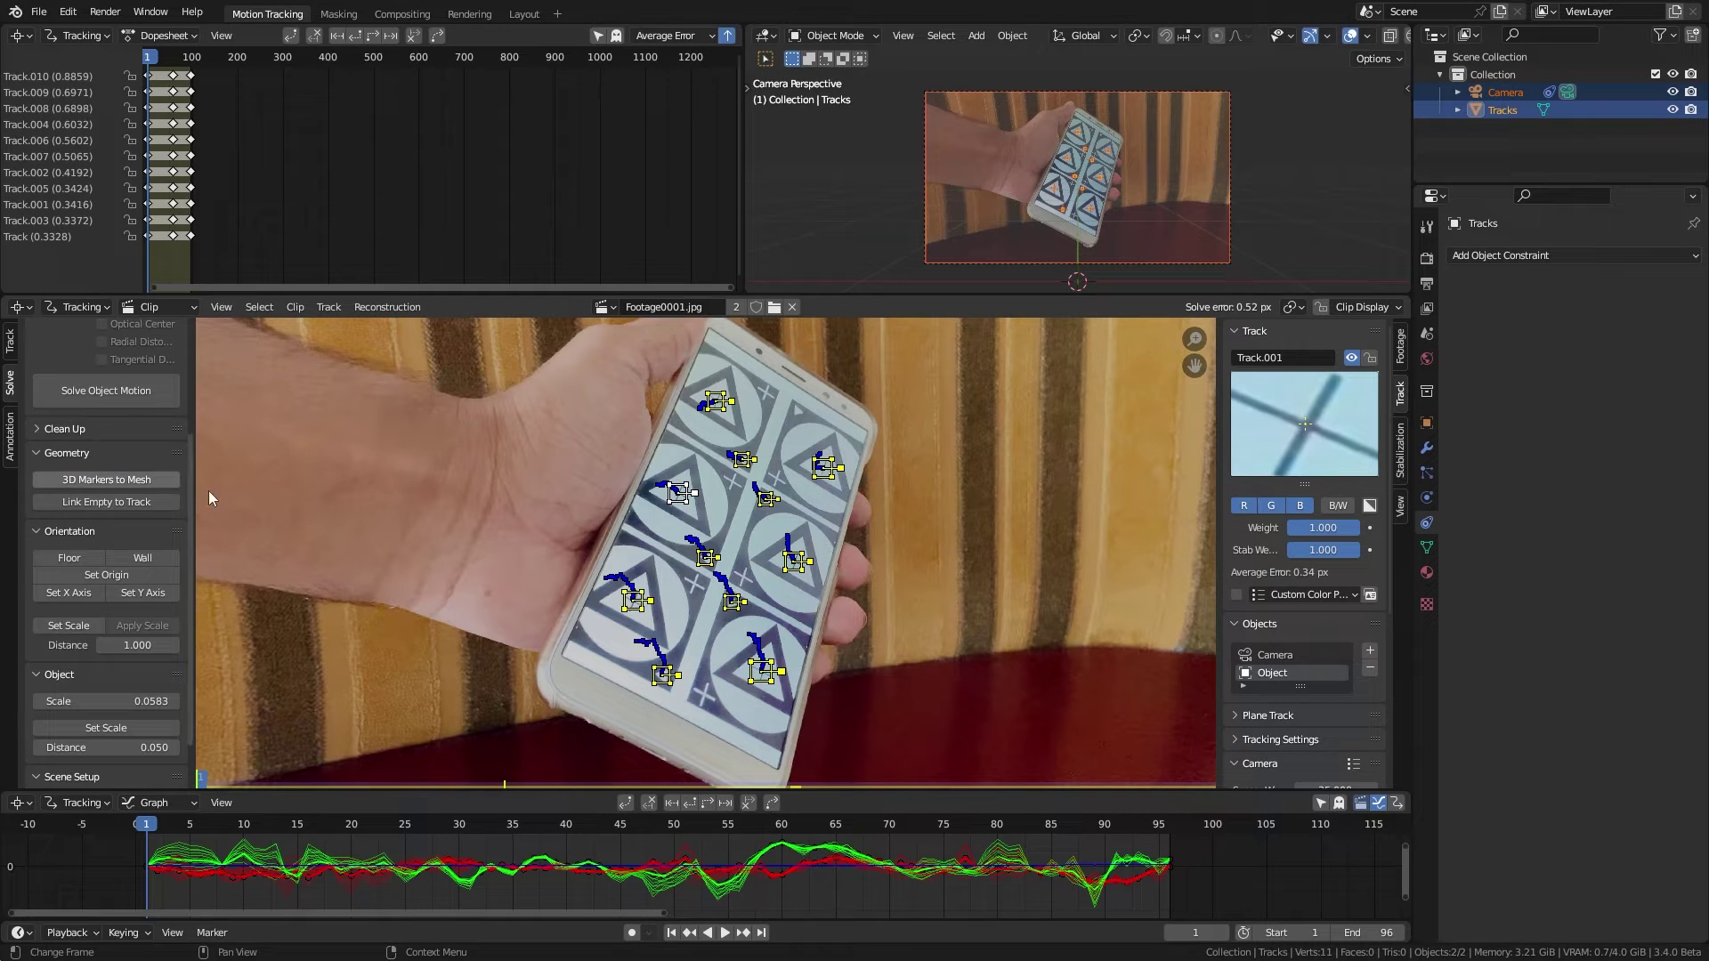
pyautogui.click(1499, 113)
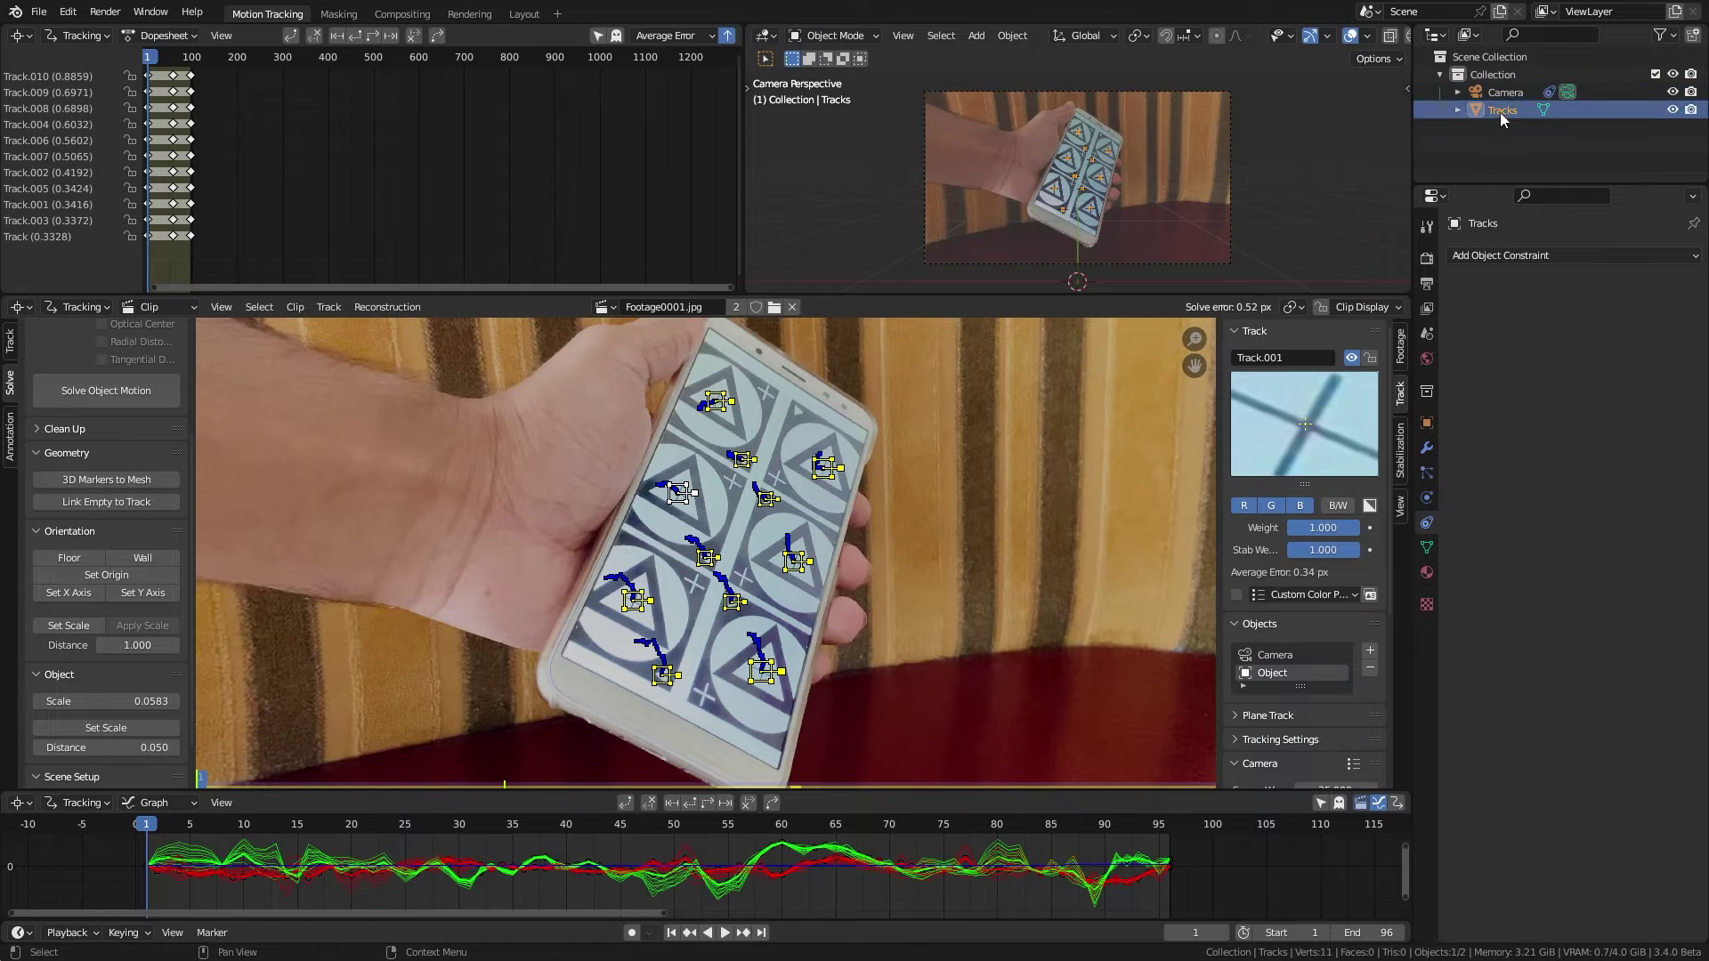
# Check the tracked points over the footage in the Layout workspace by playing and scrubbing, returning to the first frame
pyautogui.click(523, 13)
pyautogui.press('KP_0')
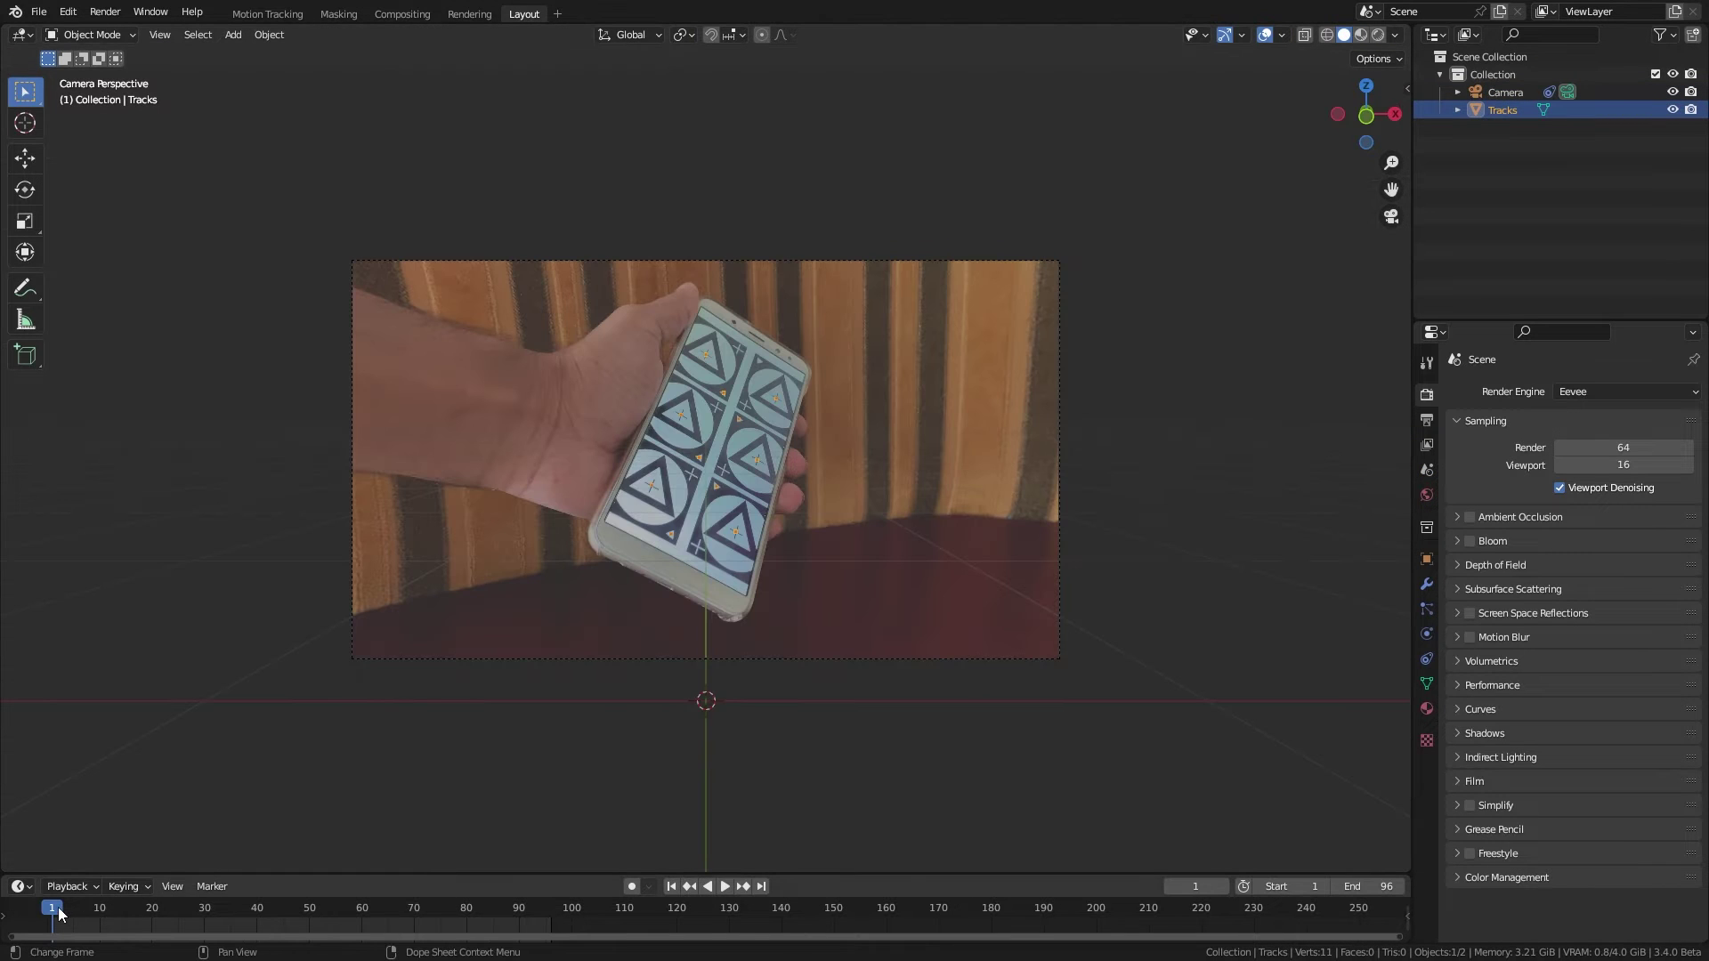
pyautogui.press('space')
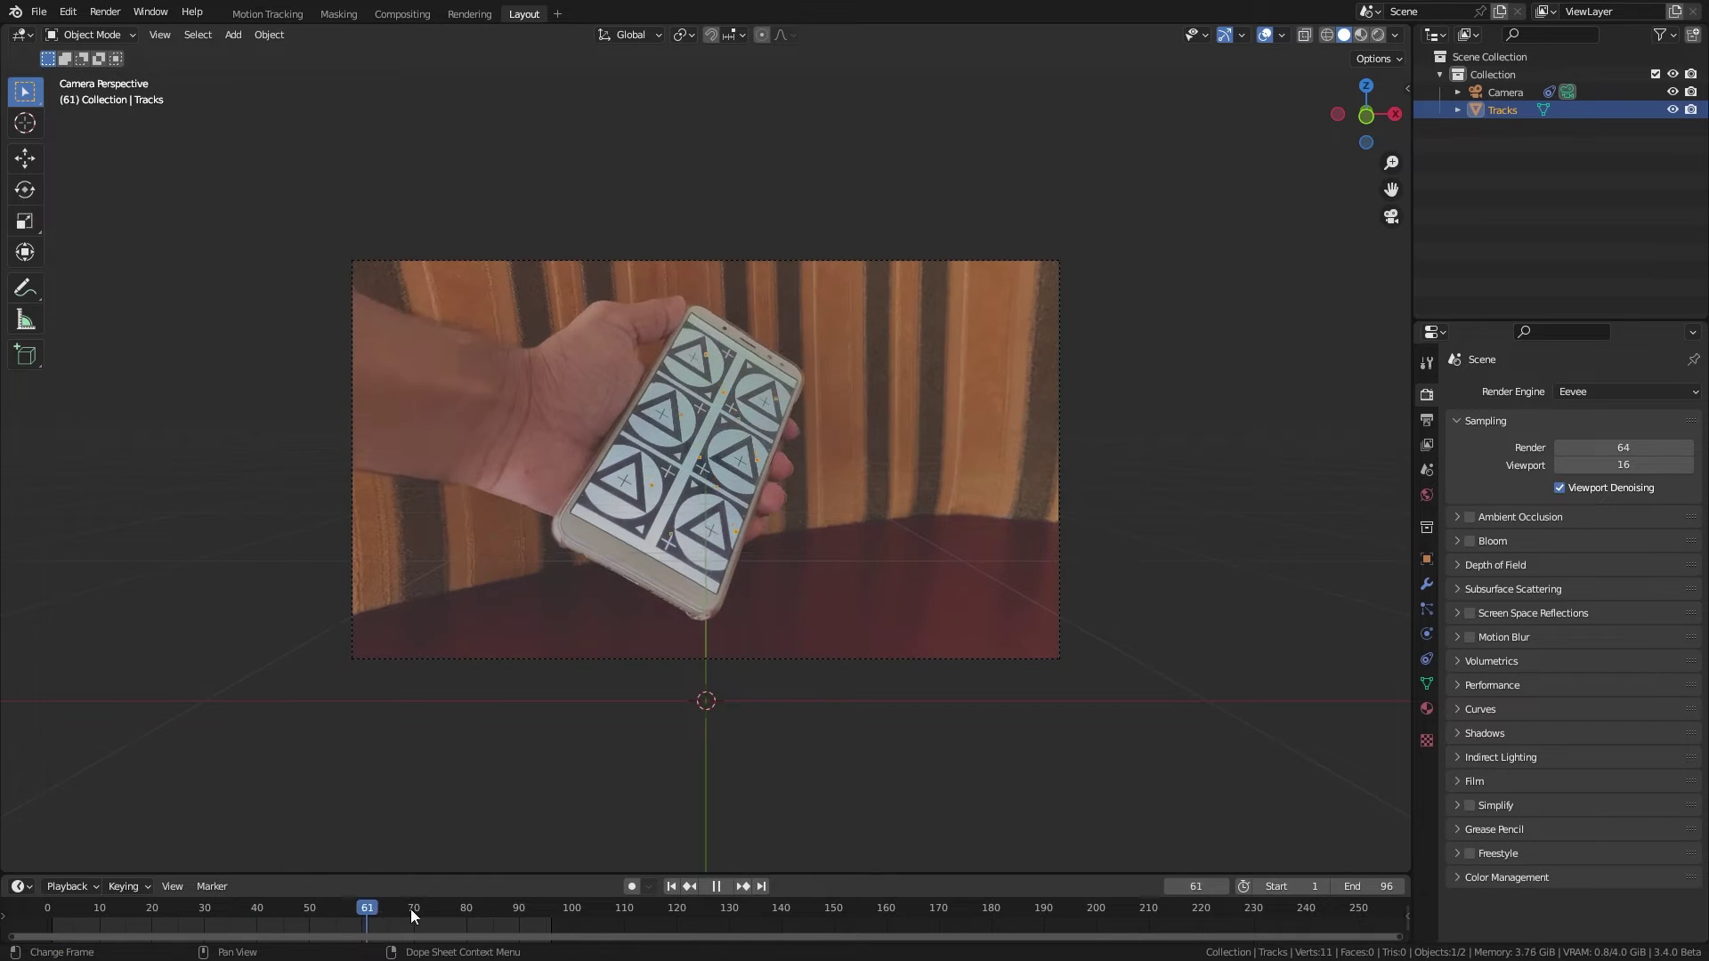
pyautogui.moveTo(411, 911); pyautogui.dragTo(330, 912)
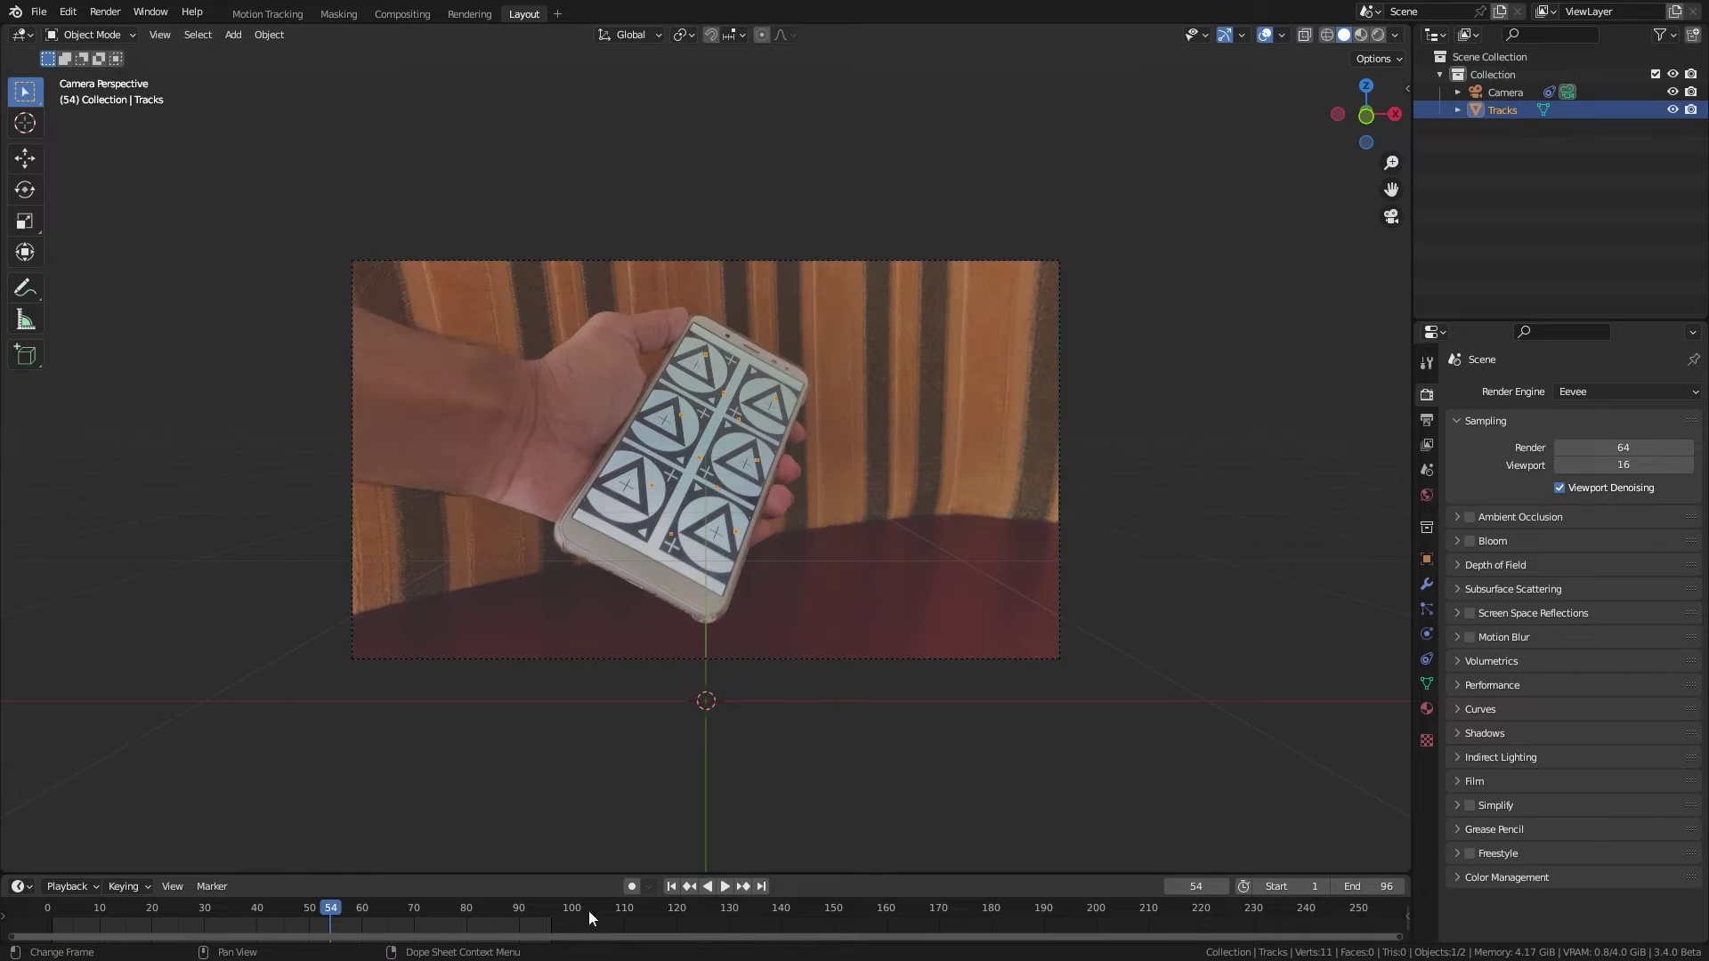
pyautogui.click(672, 888)
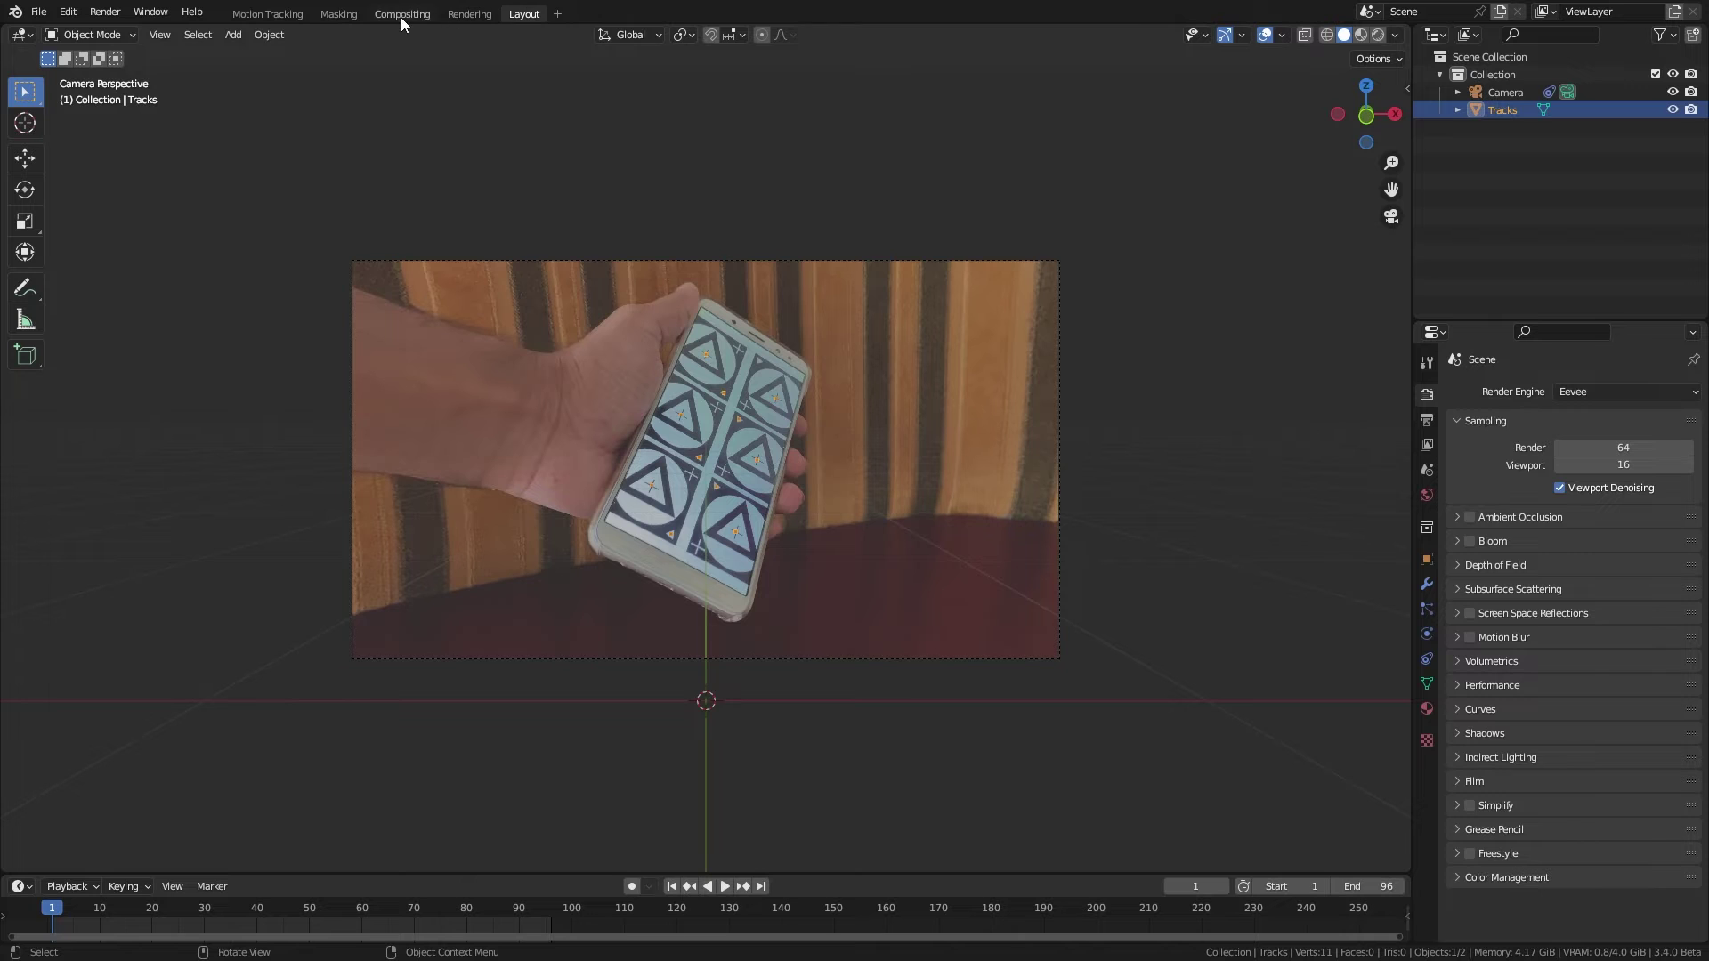
# Return to the Motion Tracking workspace and add an Object Solver constraint to the Tracks object
pyautogui.click(285, 15)
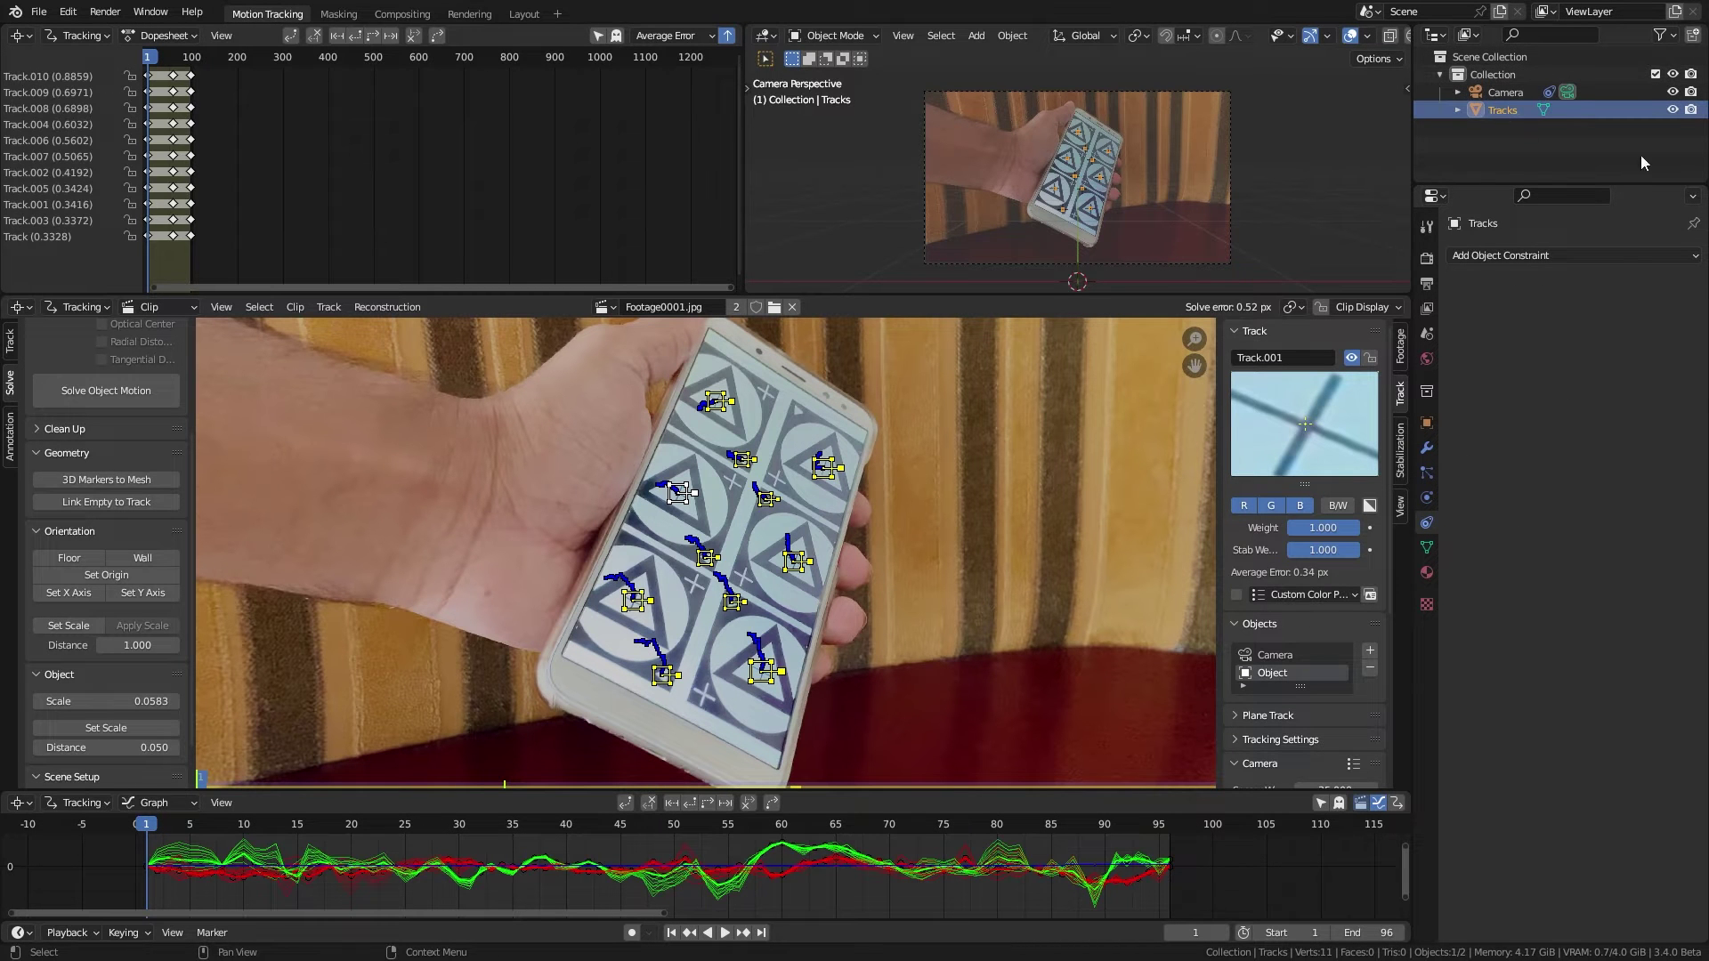
pyautogui.click(1427, 497)
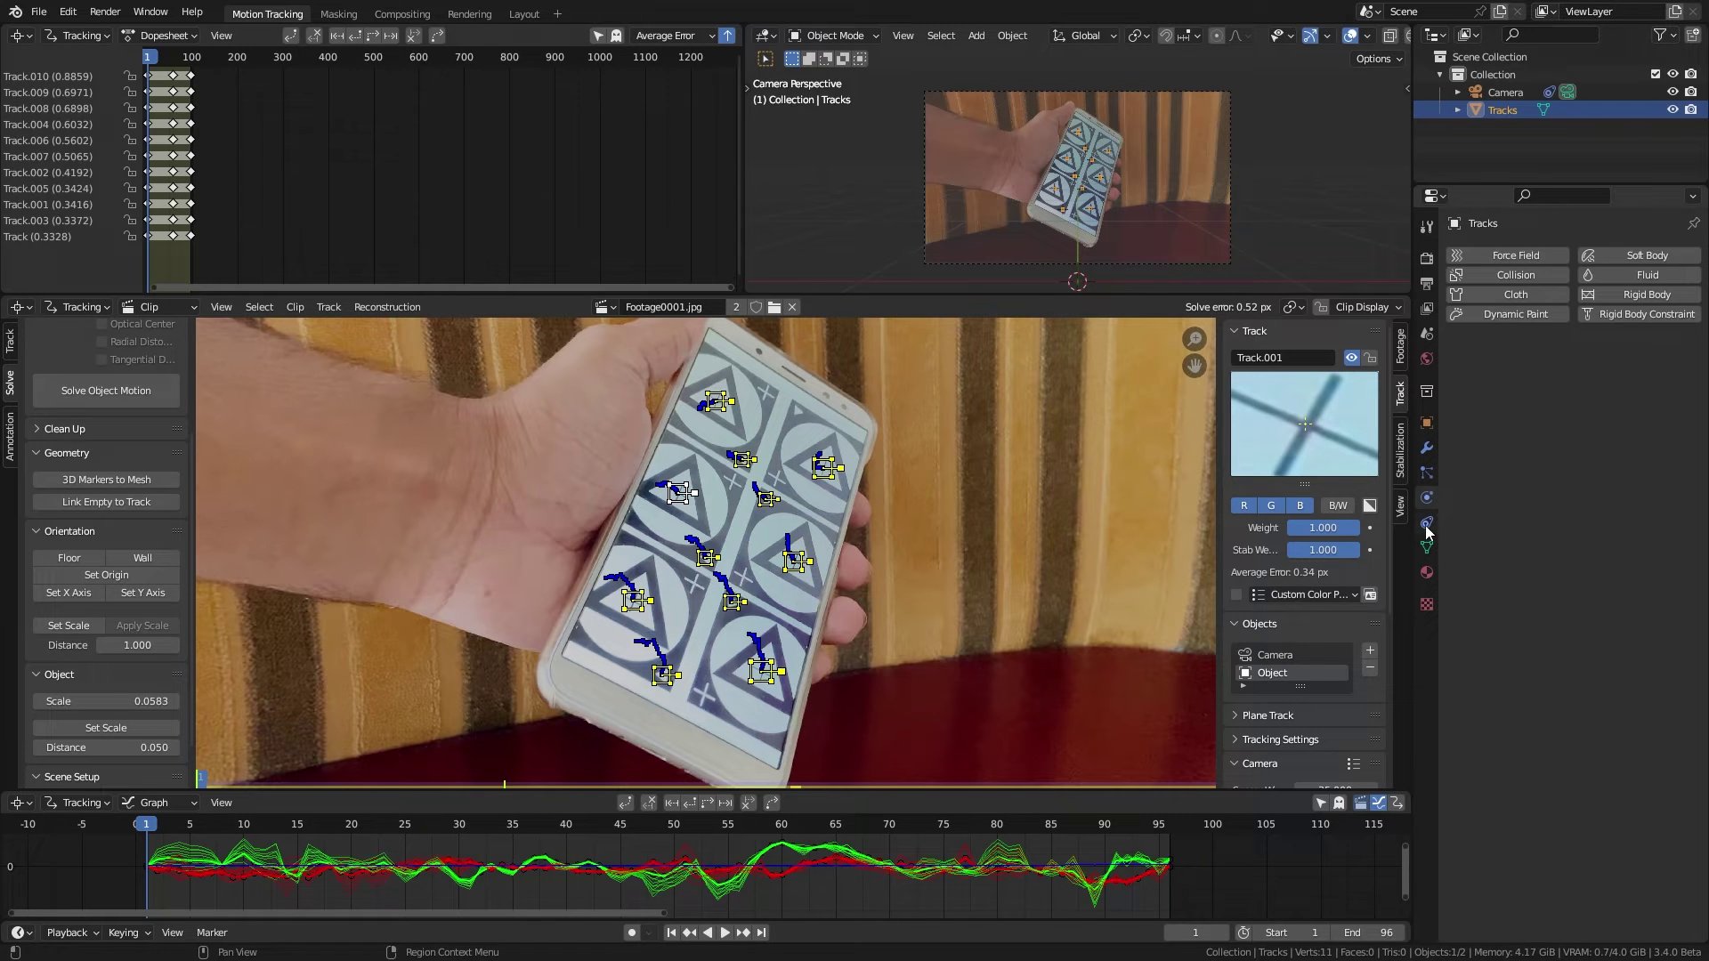
pyautogui.click(1426, 524)
pyautogui.click(1606, 254)
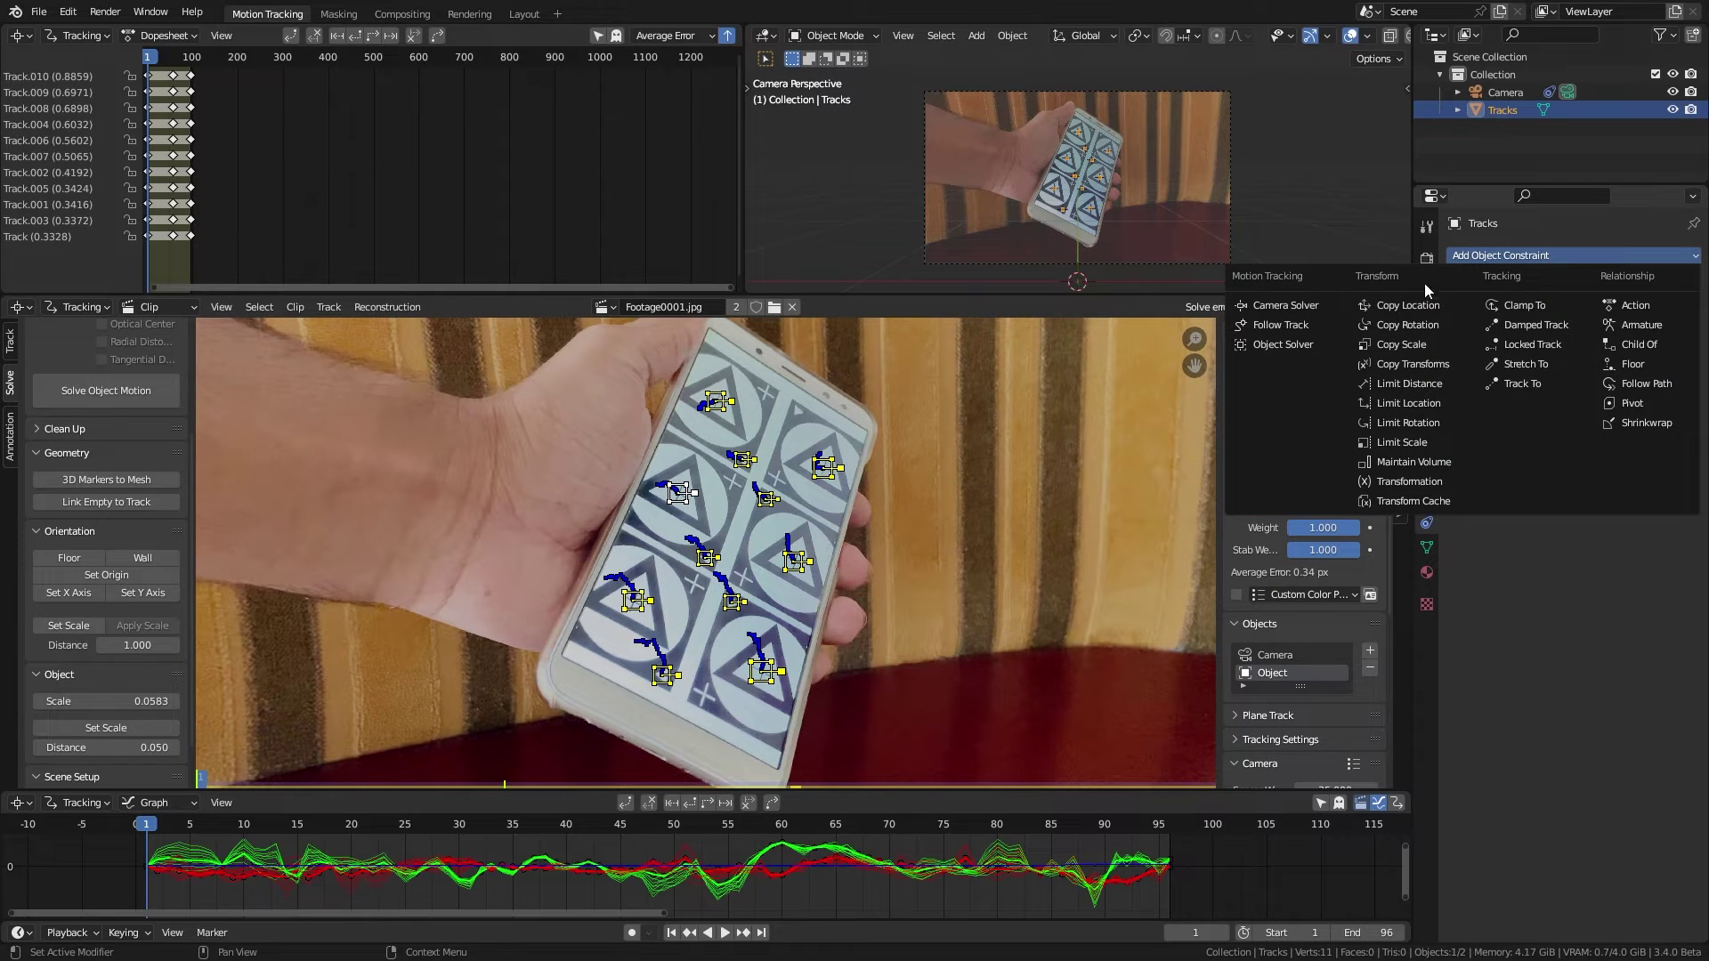
pyautogui.click(1309, 348)
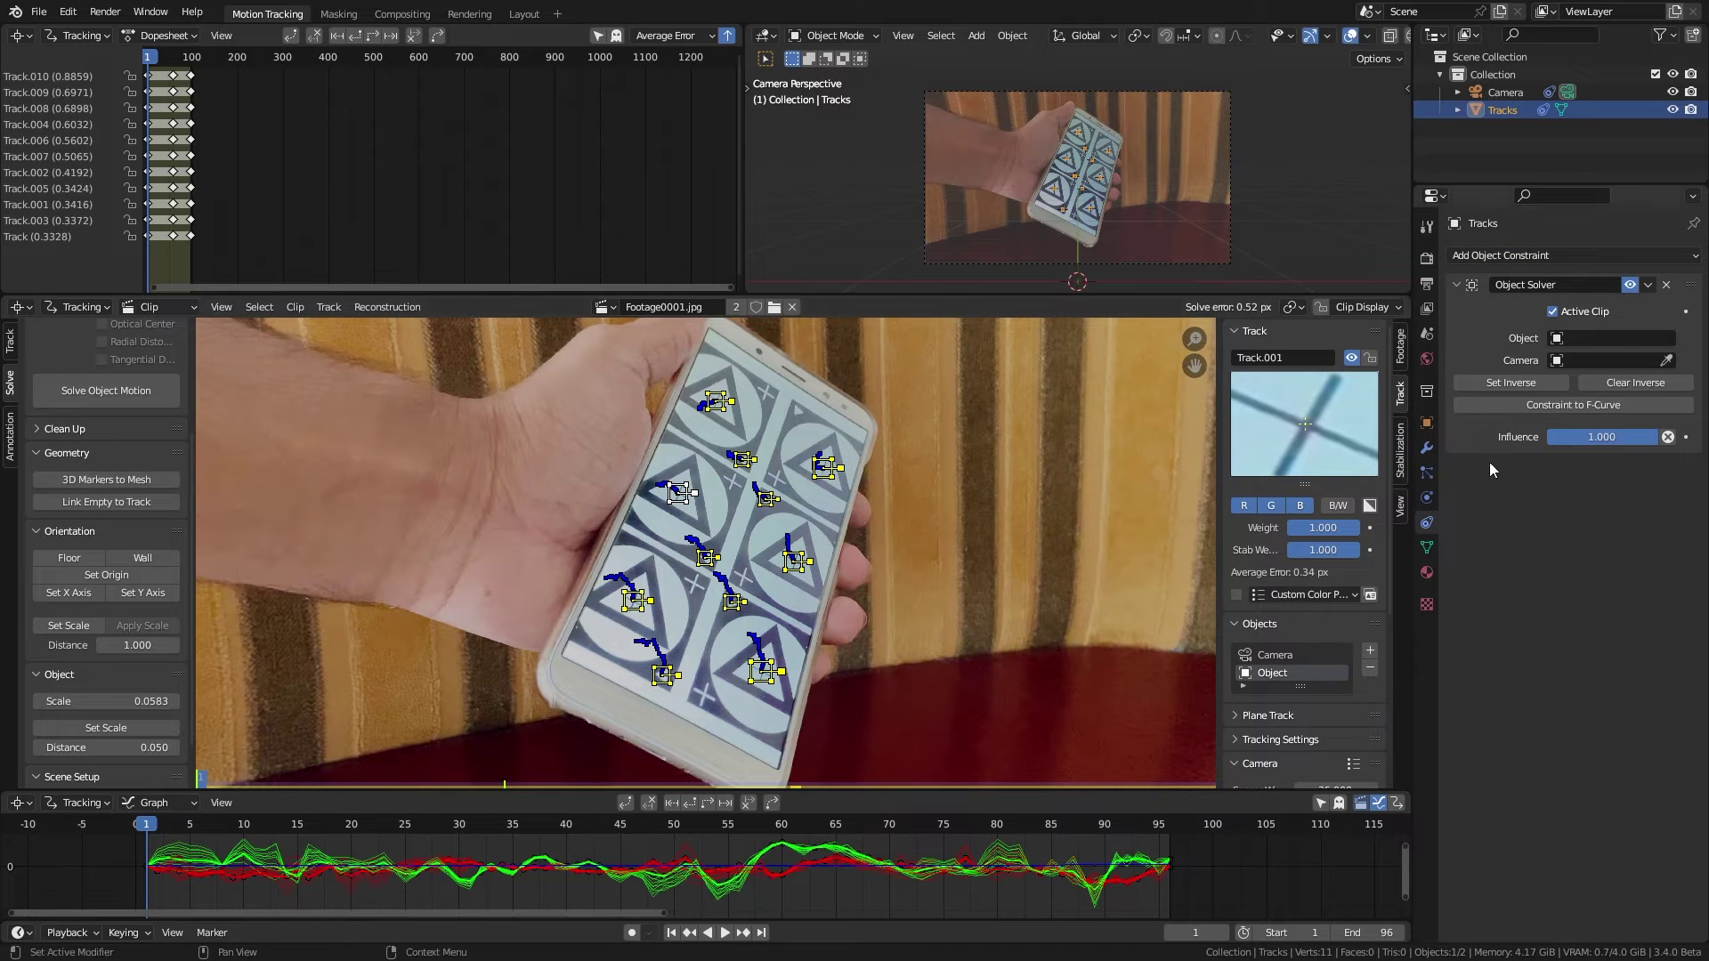
# Set Object as the tracked object and Camera as the camera in the Tracks object's Object Solver constraint
pyautogui.click(1634, 345)
pyautogui.click(1545, 382)
pyautogui.click(1605, 360)
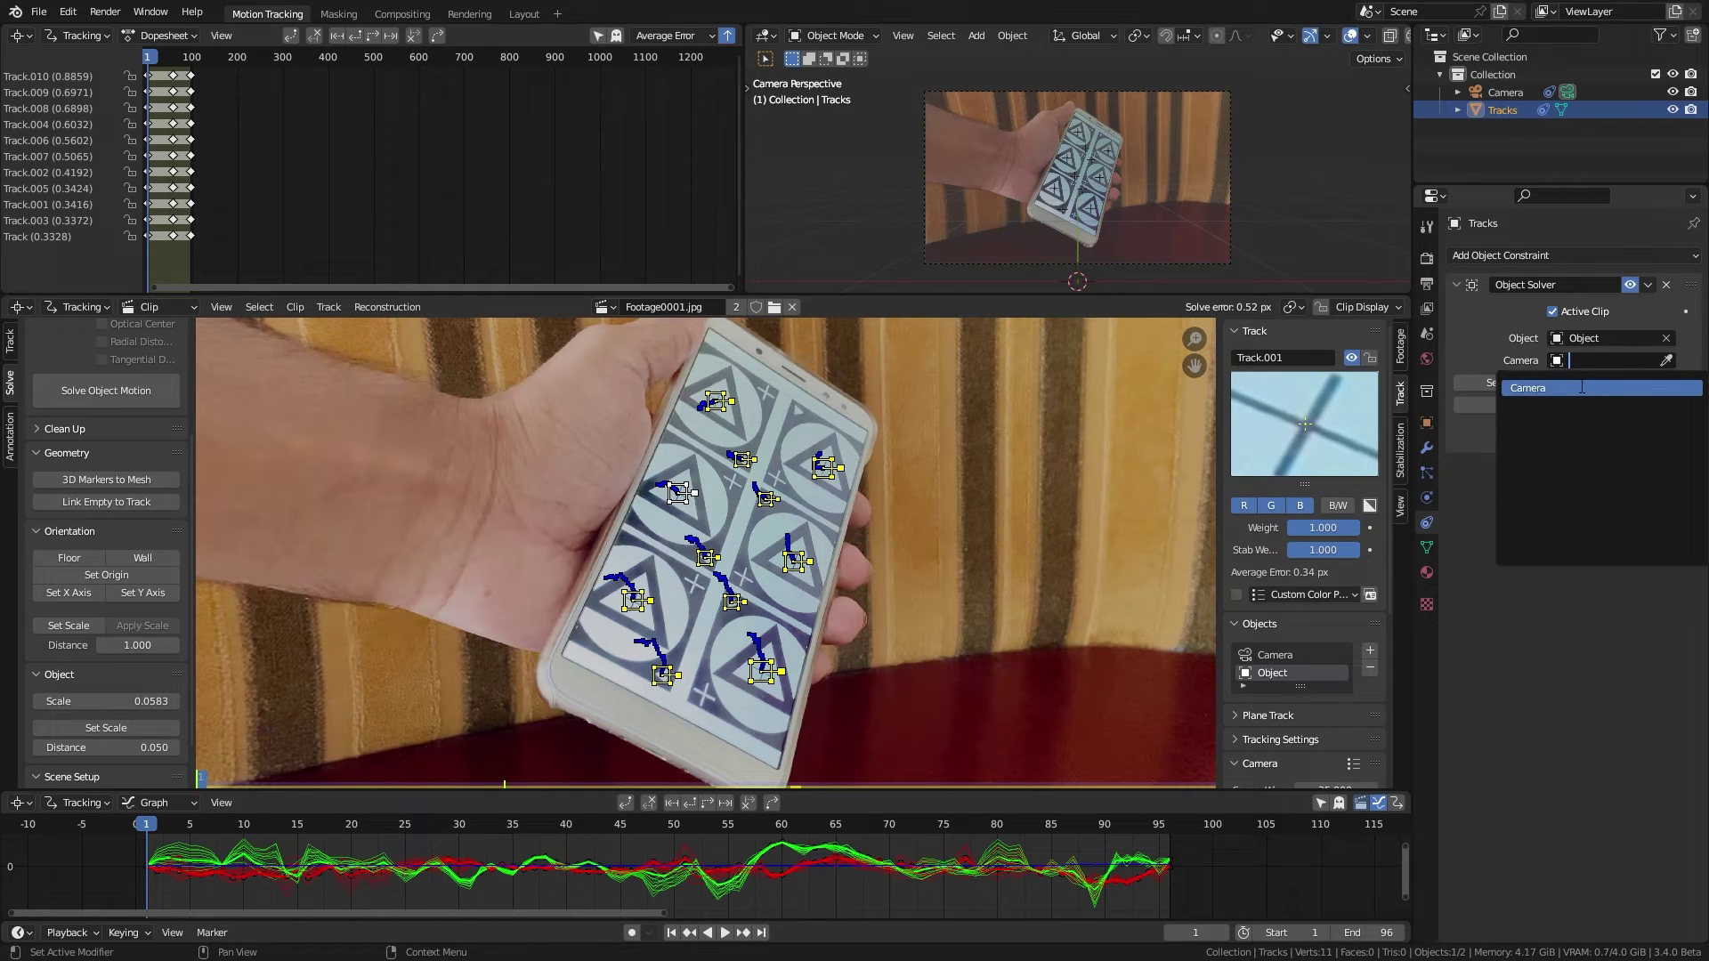
pyautogui.click(1582, 387)
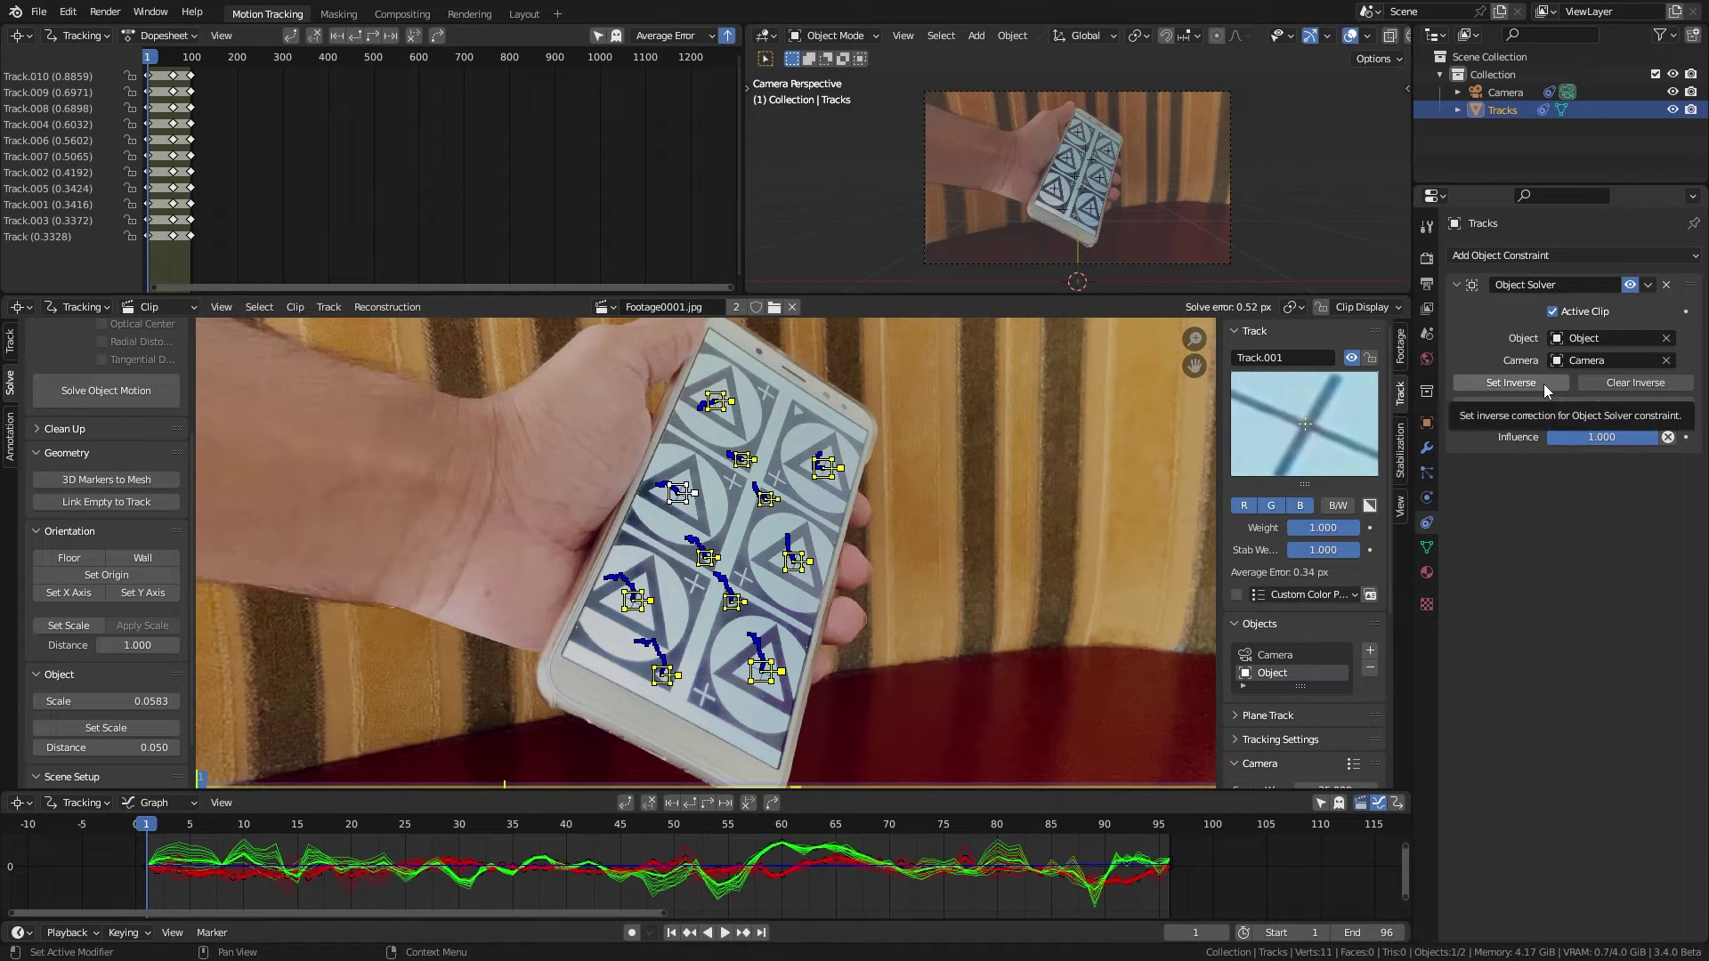
# Play and scrub the animation in the Layout workspace to check how the constrained track points follow the phone
pyautogui.click(525, 14)
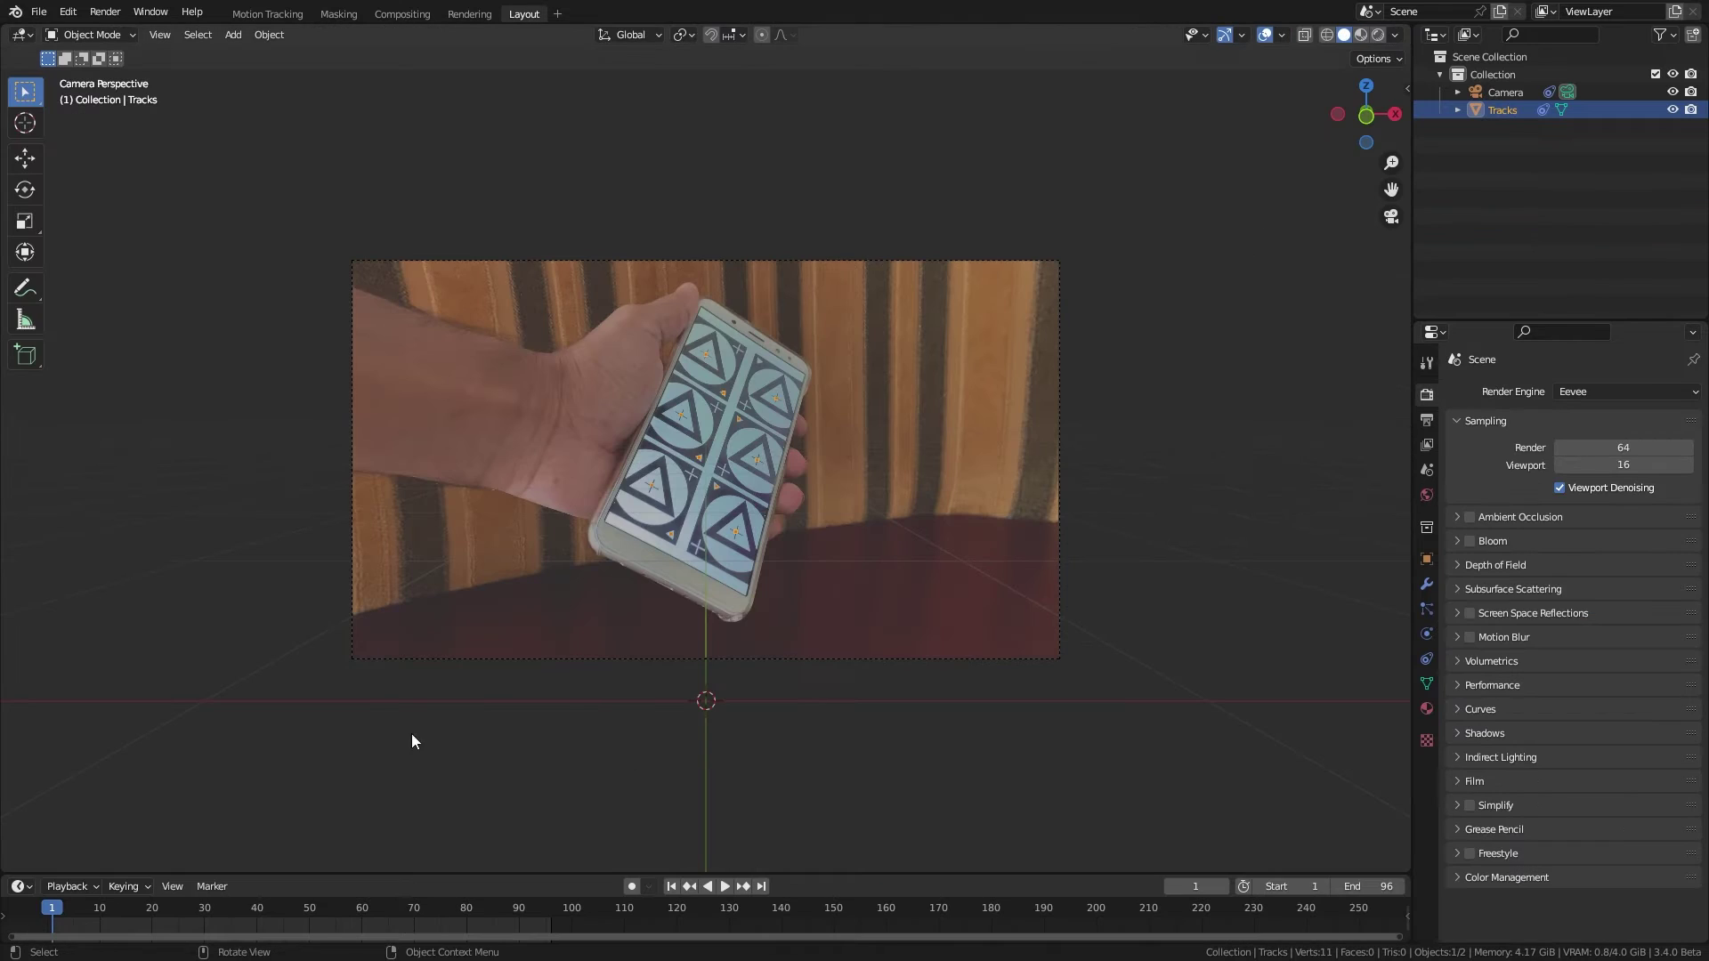
pyautogui.press('space')
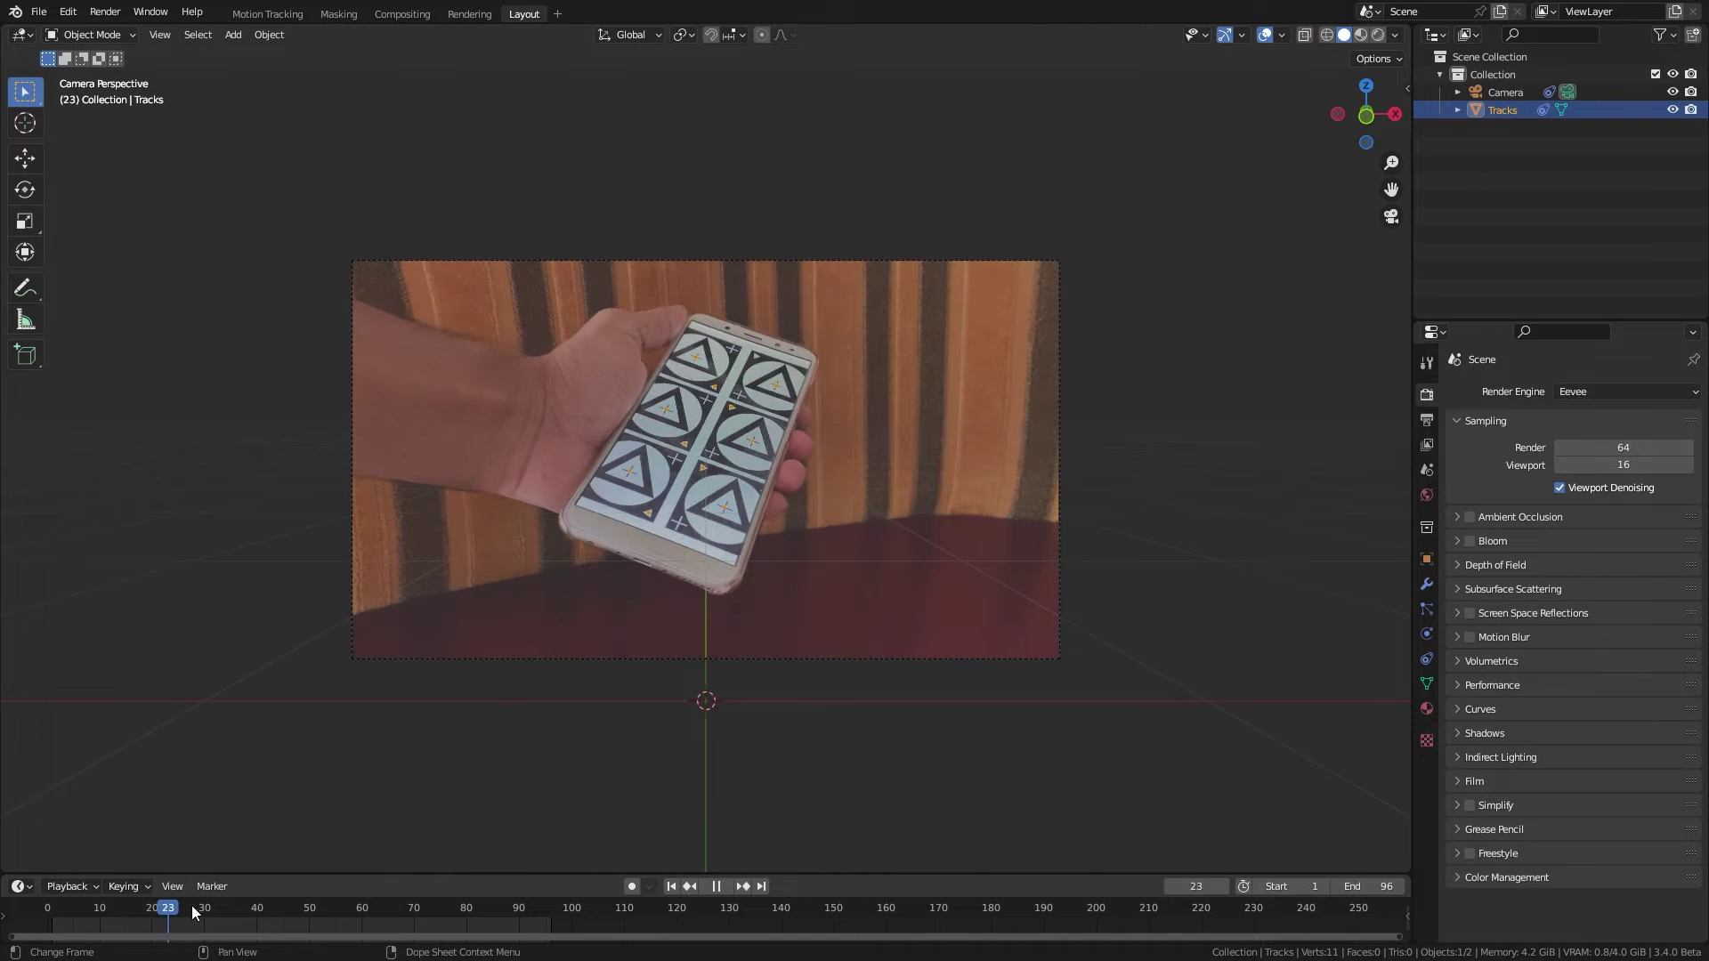
pyautogui.moveTo(297, 905); pyautogui.dragTo(84, 905)
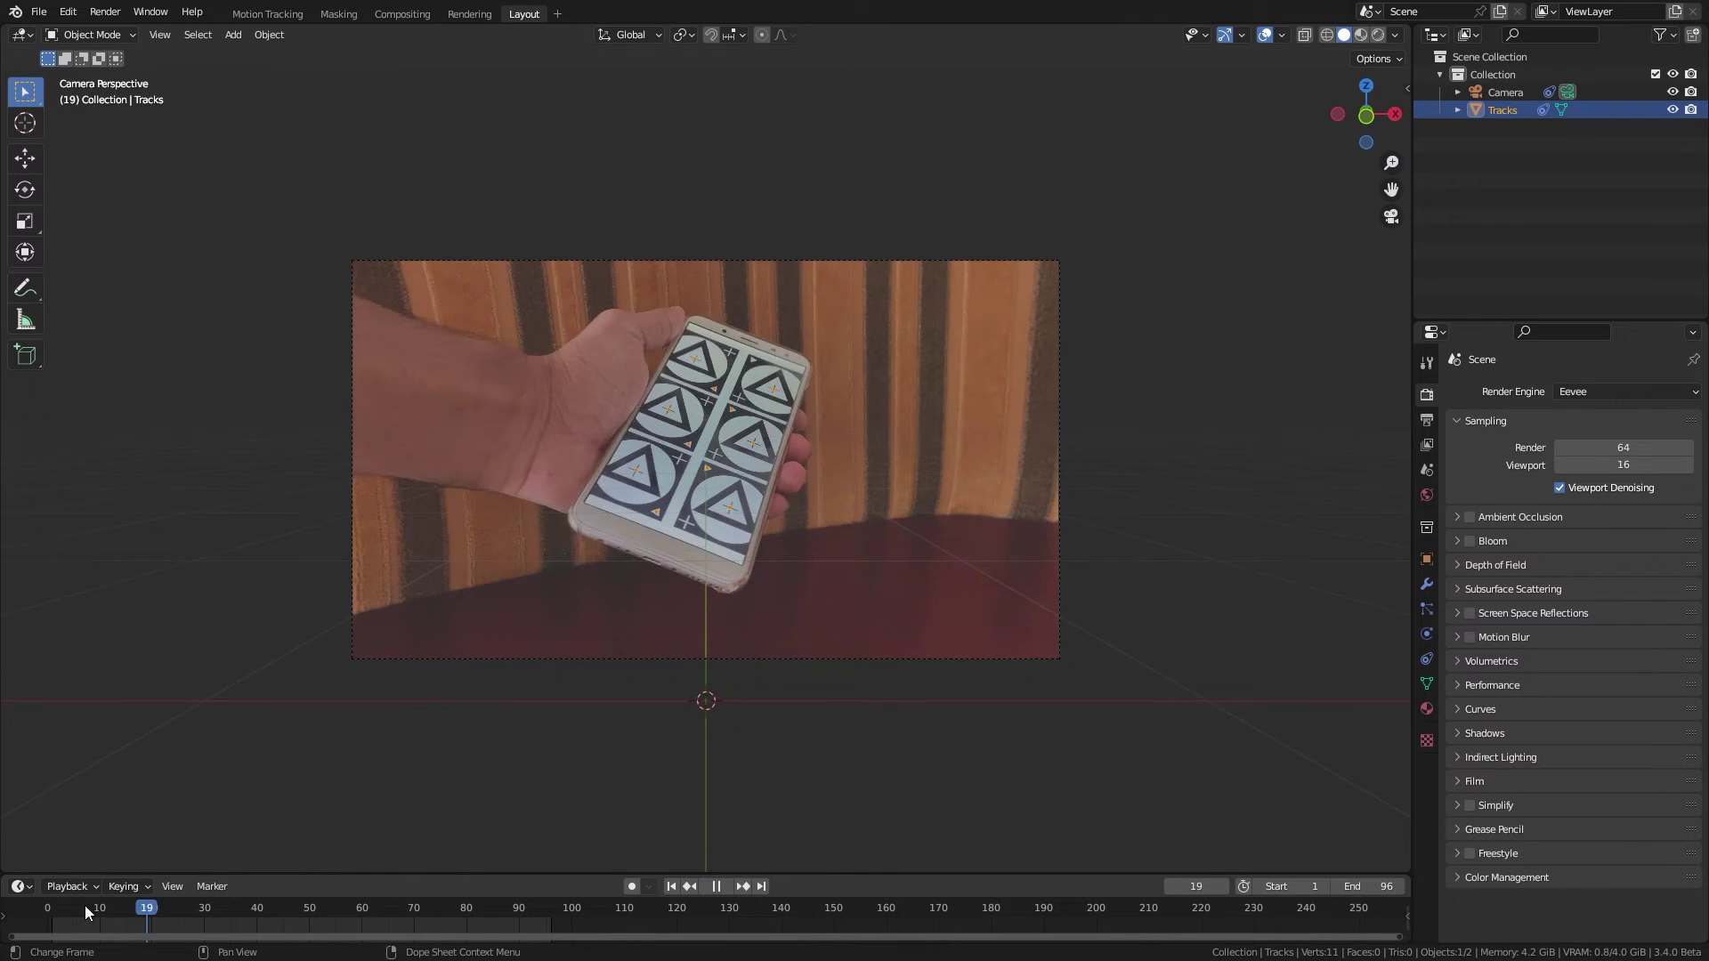
pyautogui.moveTo(222, 906); pyautogui.dragTo(499, 906)
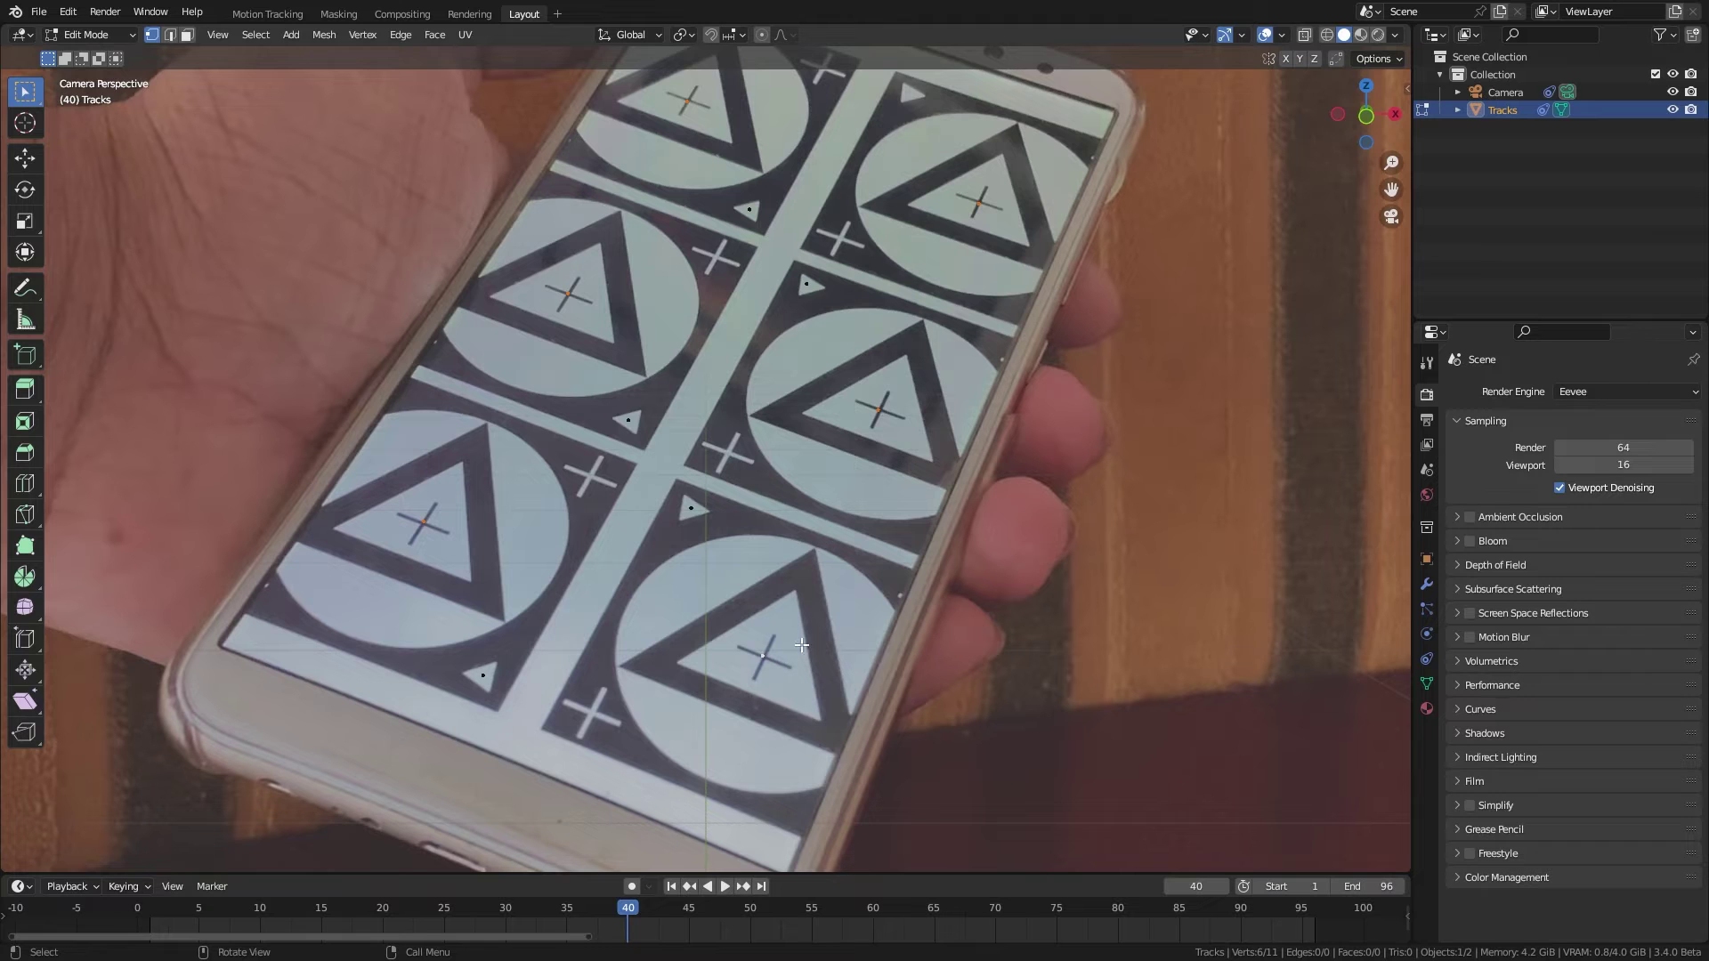
# Fill a face between the six selected triangle-centre points of the Tracks mesh and view its tilt in orthographic projection
pyautogui.scroll(-7, 802, 626)
pyautogui.scroll(4, 816, 534)
pyautogui.press('f')
pyautogui.moveTo(827, 546); pyautogui.dragTo(763, 527, button='middle')
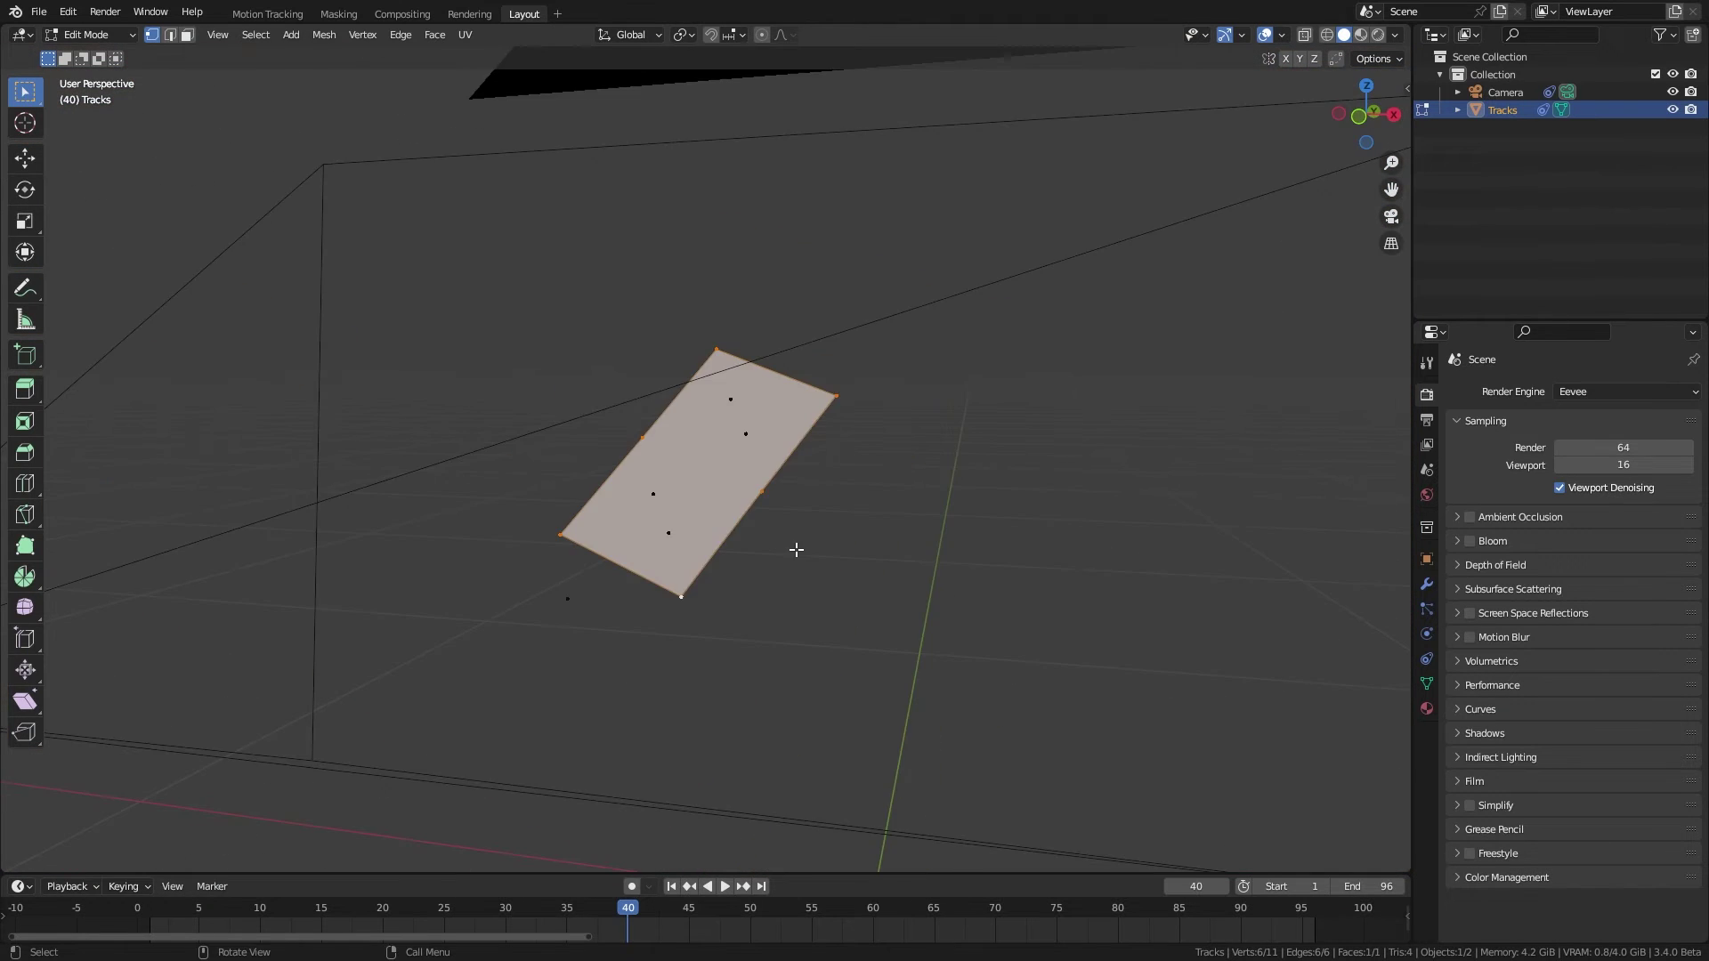
pyautogui.press('KP_5')
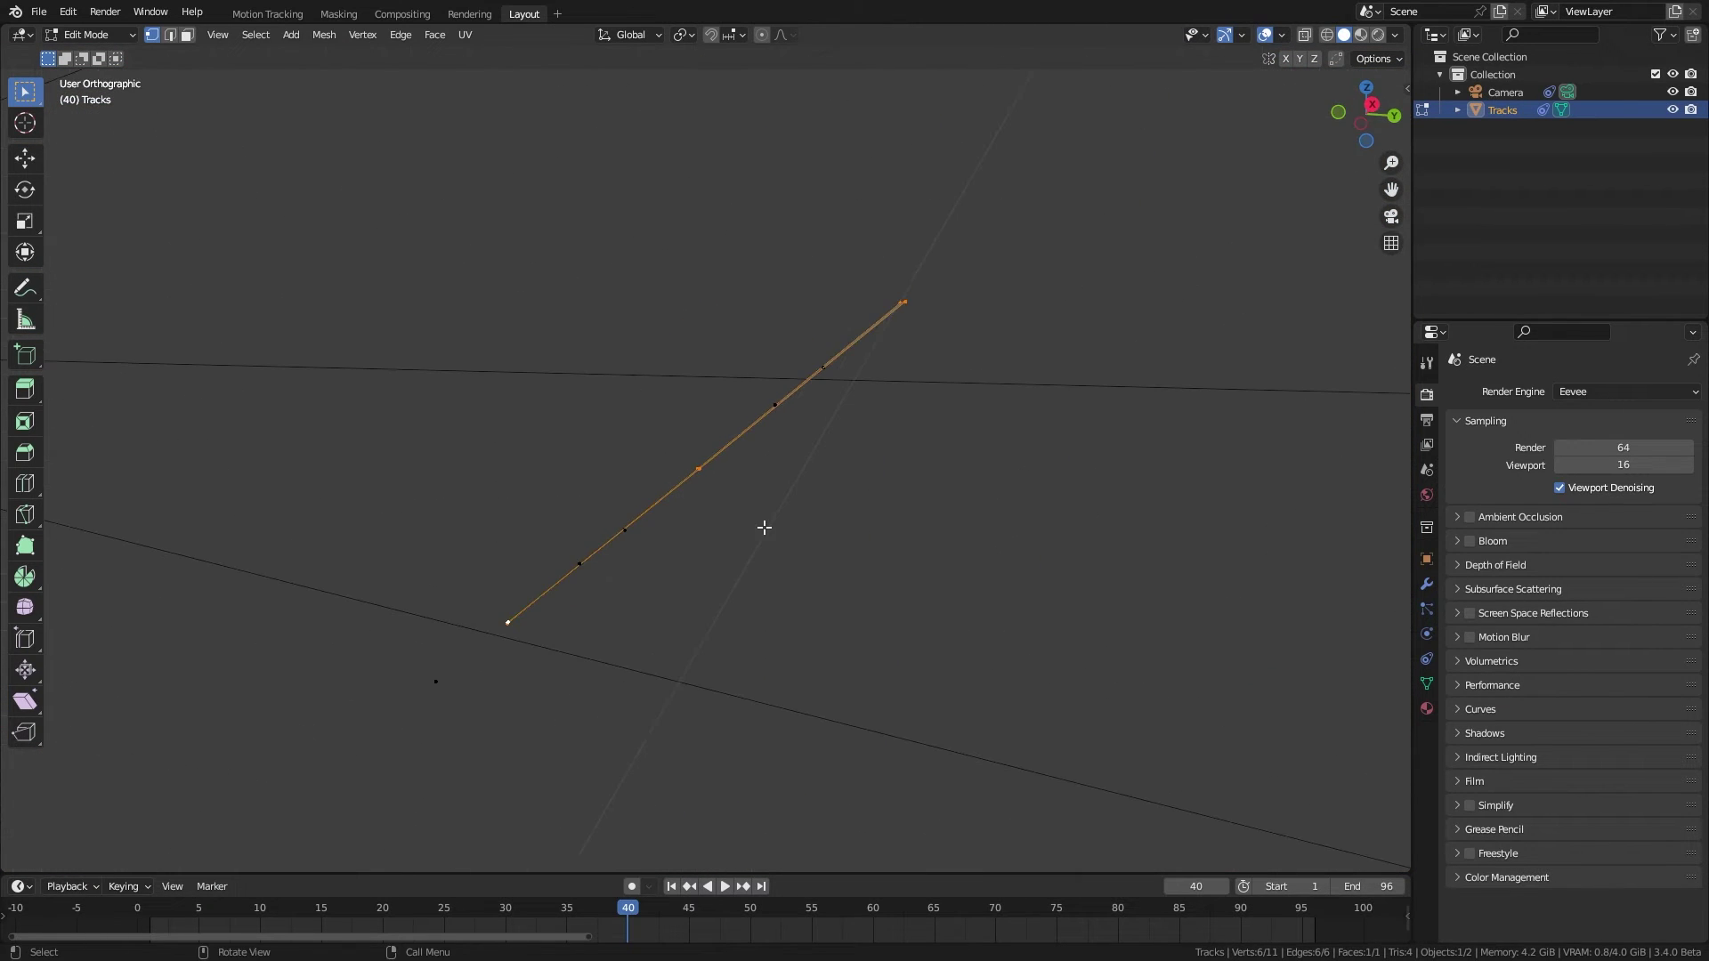
# Leave mesh editing and add a new plane mesh at the 3D cursor on the phone
pyautogui.press('Tab')
pyautogui.hotkey('shift', 'a')
pyautogui.moveTo(739, 441)
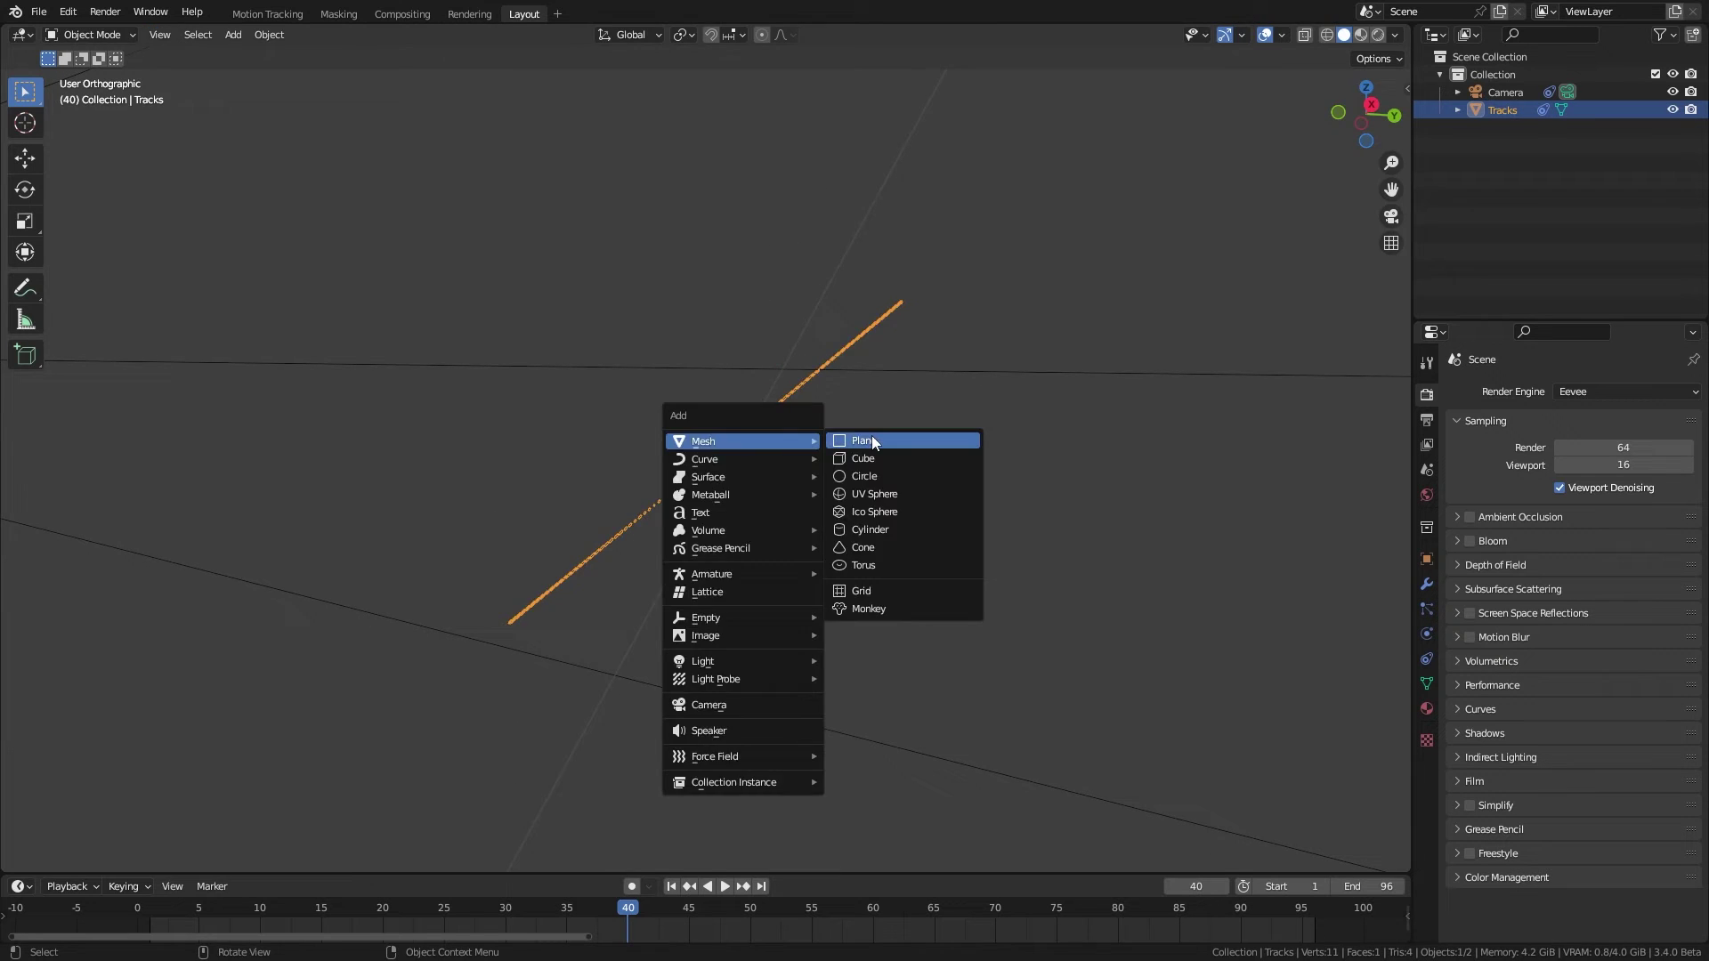
pyautogui.click(873, 438)
# Rotate the new plane, including about its local Y axis, to line up with the tilt of the tracked face
pyautogui.press('r')
pyautogui.click(910, 534)
pyautogui.press('r')
pyautogui.press('y')
pyautogui.press('y')
pyautogui.click(890, 656)
pyautogui.press('r')
pyautogui.click(926, 614)
pyautogui.moveTo(774, 623); pyautogui.dragTo(920, 744, button='middle')
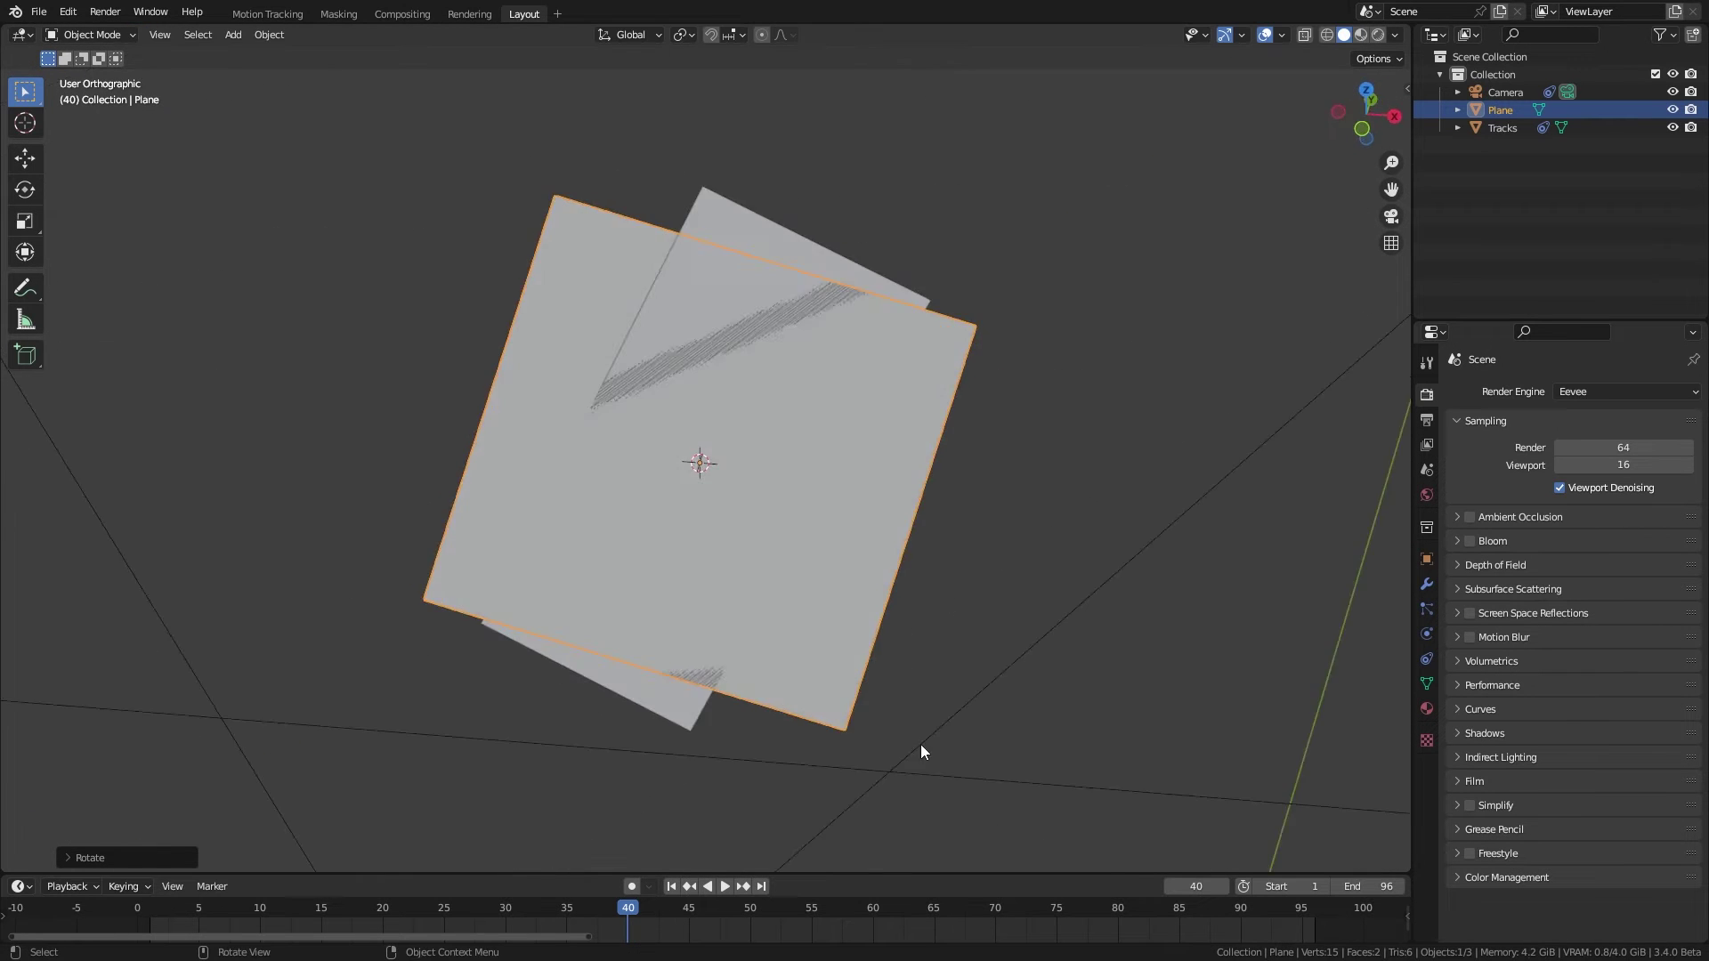
# Rotate the plane about its local Z axis and scale it along local X to match the phone screen's direction and width
pyautogui.press('KP_0')
pyautogui.press('r')
pyautogui.press('z')
pyautogui.press('z')
pyautogui.click(837, 505)
pyautogui.press('s')
pyautogui.press('x')
pyautogui.press('x')
pyautogui.click(819, 531)
# Rotate the plane about its local X axis so it lies flush with the tracked face, checking from the side
pyautogui.press('KP_3')
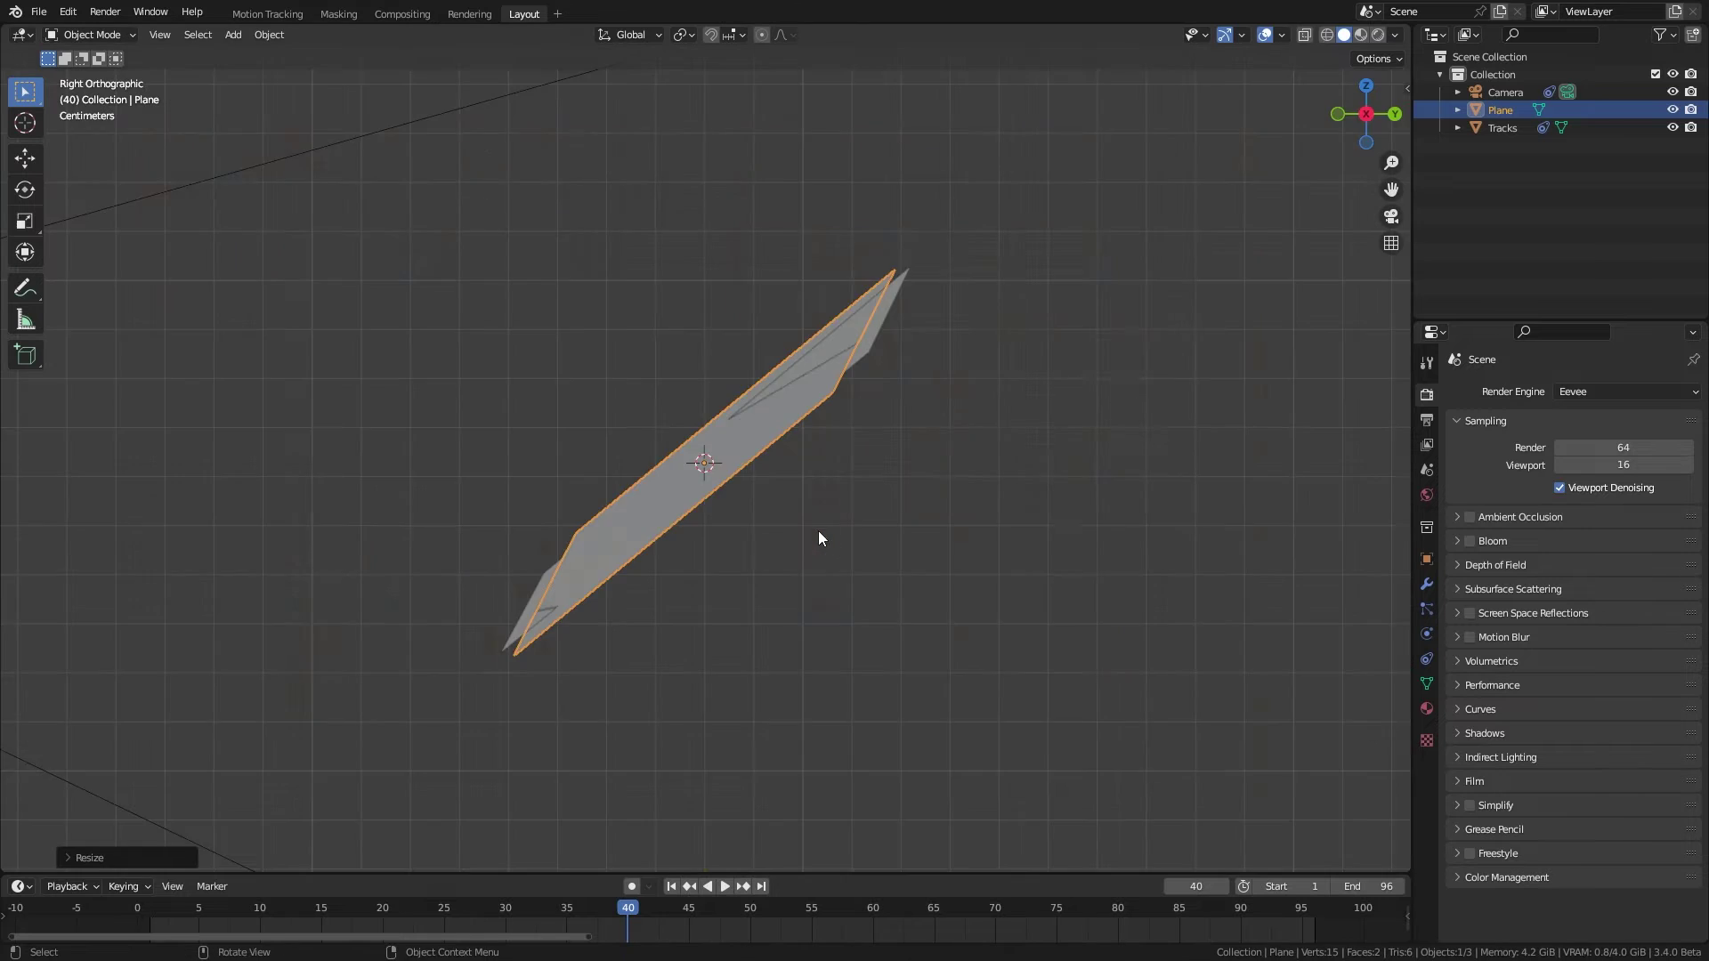
pyautogui.moveTo(819, 531)
pyautogui.mouseDown(button='middle')
pyautogui.moveTo(867, 568)
pyautogui.moveTo(845, 546)
pyautogui.mouseUp(button='middle')
pyautogui.press('KP_0')
pyautogui.press('r')
pyautogui.press('x')
pyautogui.press('x')
pyautogui.click(819, 549)
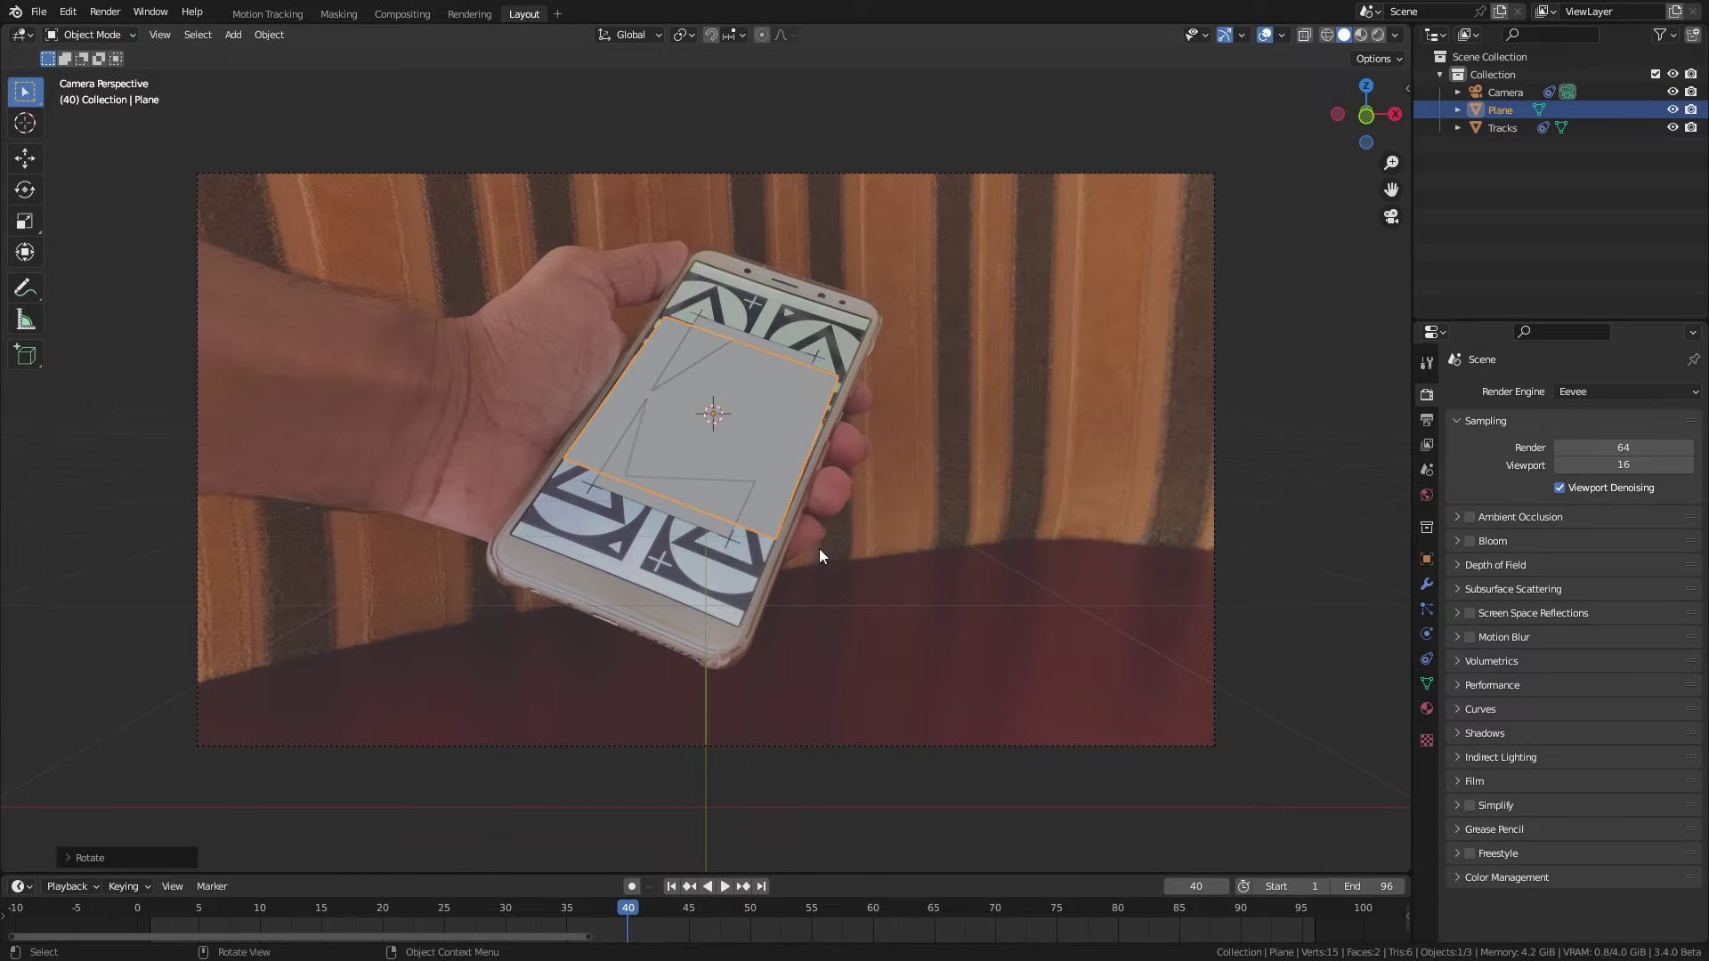
# Move the plane's upper vertices within its local XY plane onto the two top corners of the phone screen
pyautogui.press('Tab')
pyautogui.moveTo(628, 284); pyautogui.dragTo(864, 409)
pyautogui.press('g')
pyautogui.hotkey('shift', 'z')
pyautogui.hotkey('shift', 'z')
pyautogui.click(833, 347)
pyautogui.click(709, 283)
pyautogui.press('g')
pyautogui.hotkey('shift', 'z')
pyautogui.hotkey('shift', 'z')
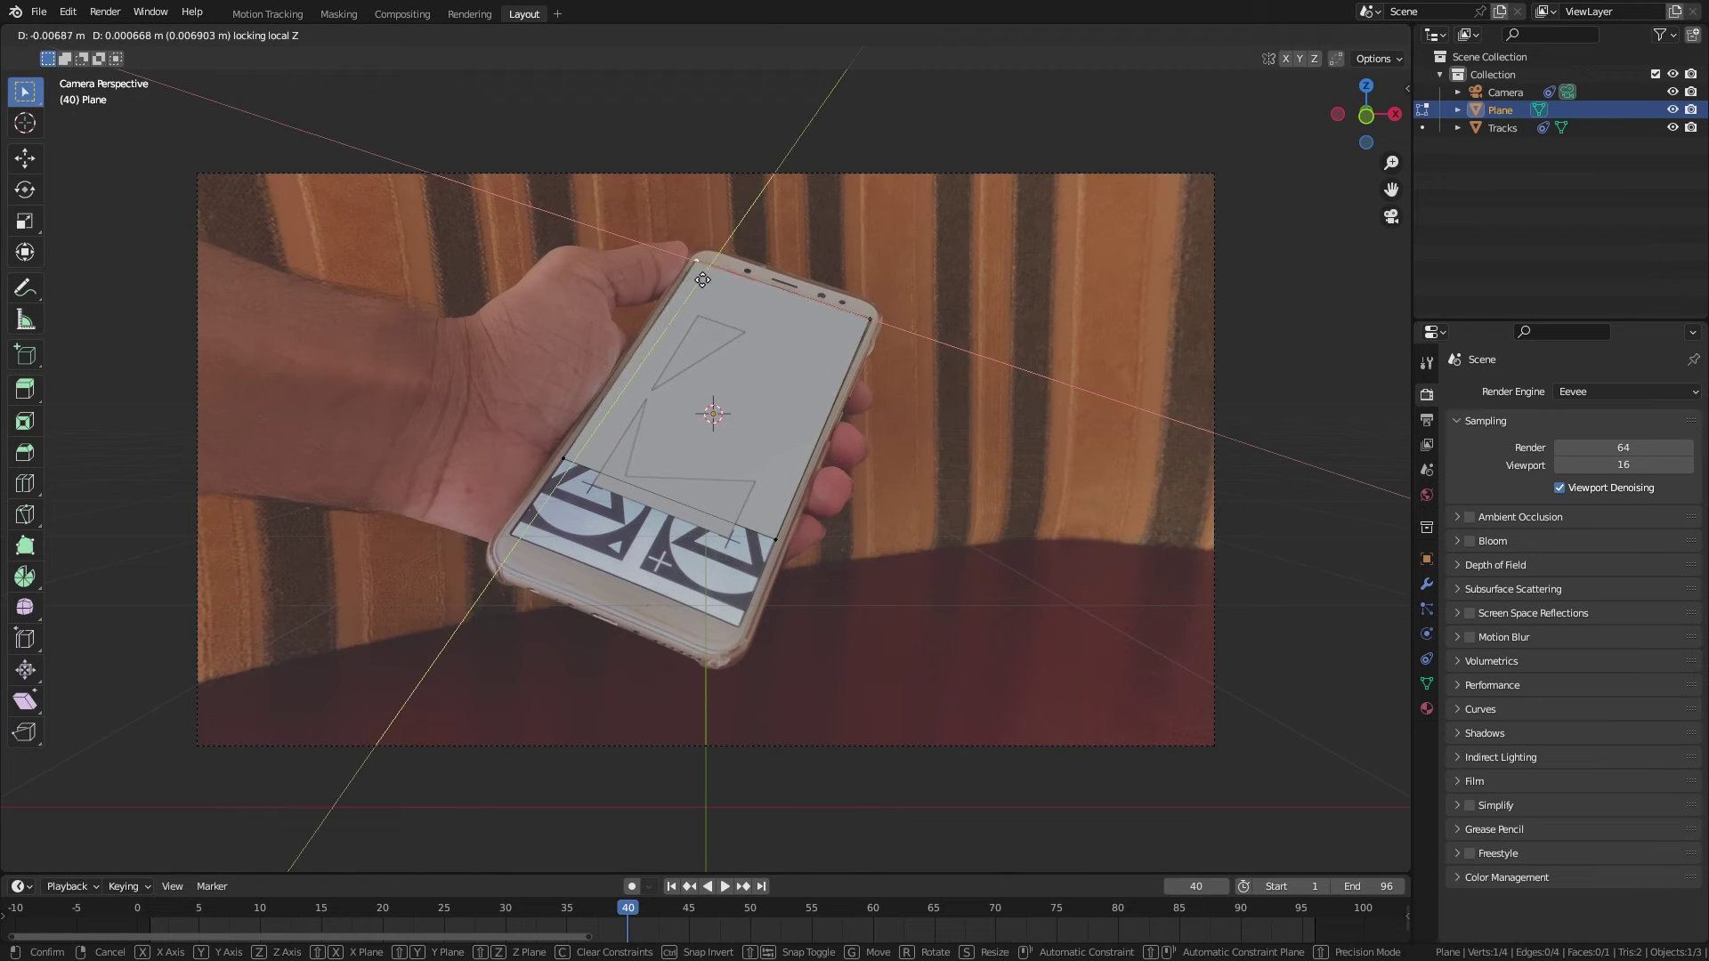
pyautogui.click(703, 279)
# Move the plane's two lower vertices within its local XY plane onto the bottom corners of the phone screen
pyautogui.click(566, 460)
pyautogui.press('g')
pyautogui.hotkey('shift', 'z')
pyautogui.hotkey('shift', 'z')
pyautogui.click(516, 536)
pyautogui.click(772, 540)
pyautogui.press('g')
pyautogui.hotkey('shift', 'z')
pyautogui.hotkey('shift', 'z')
pyautogui.click(741, 628)
# Fine-tune the plane's corner vertices up close against the phone screen's corners and leave mesh editing
pyautogui.scroll(5, 480, 494)
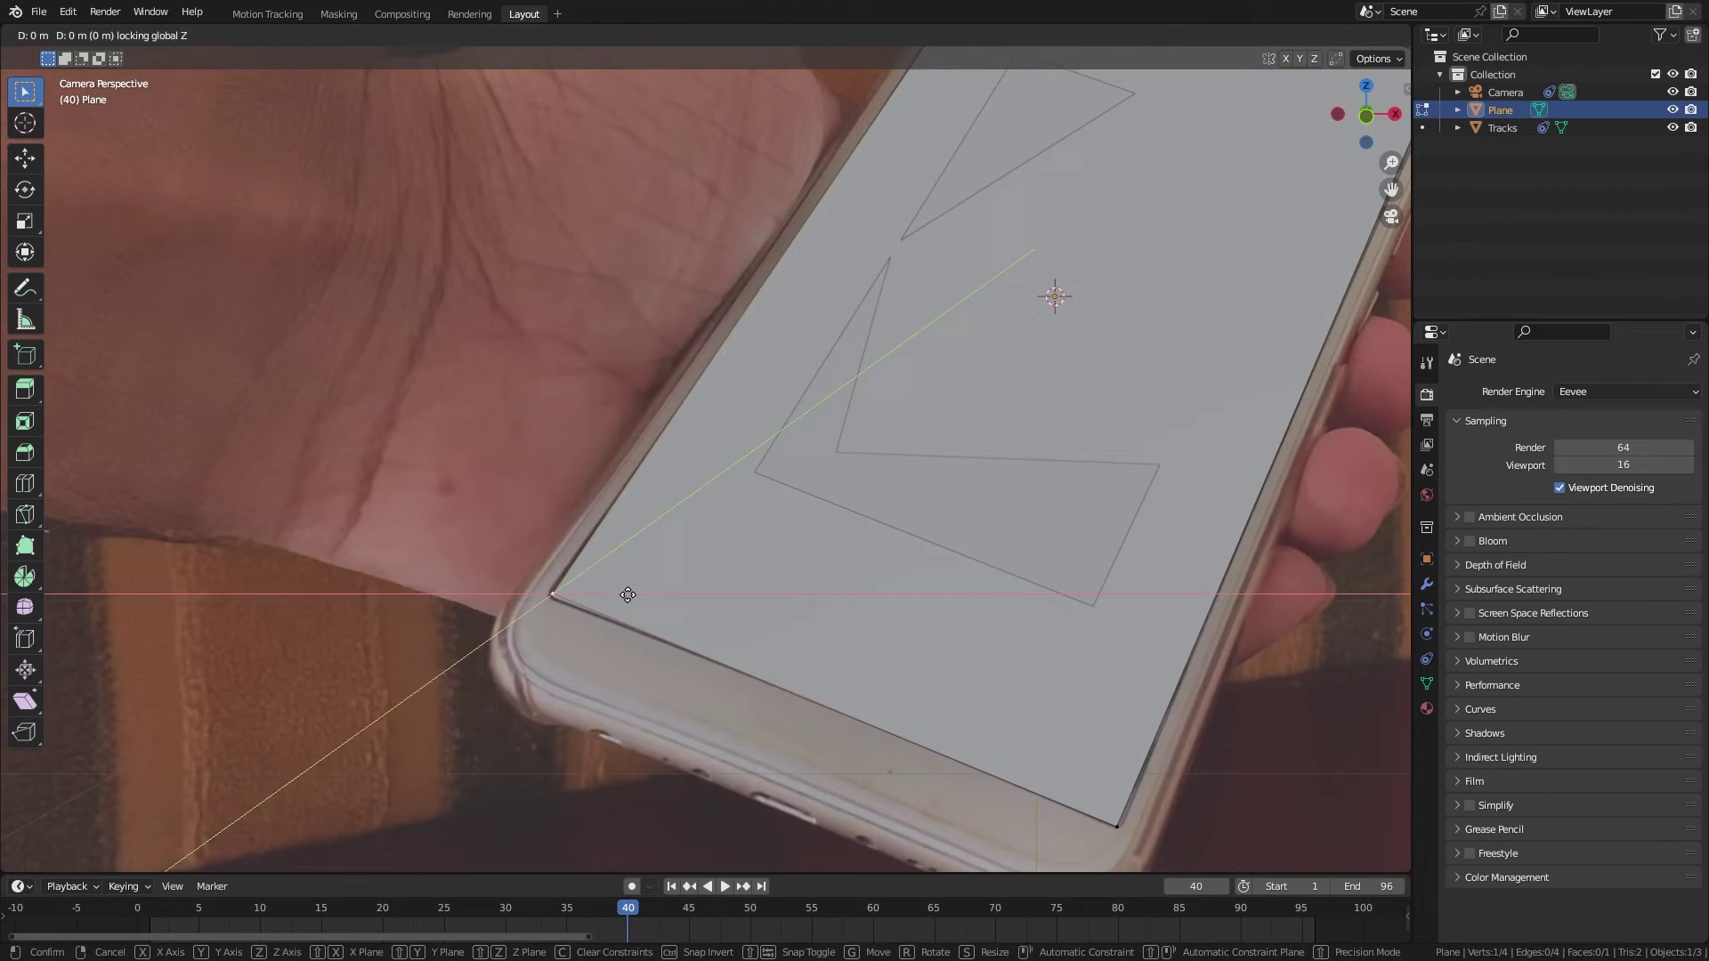
pyautogui.click(627, 594)
pyautogui.click(1038, 584)
pyautogui.press('g')
pyautogui.hotkey('shift', 'z')
pyautogui.hotkey('shift', 'z')
pyautogui.click(1046, 591)
pyautogui.click(489, 414)
pyautogui.press('g')
pyautogui.hotkey('shift', 'z')
pyautogui.click(493, 428)
pyautogui.scroll(-12, 697, 511)
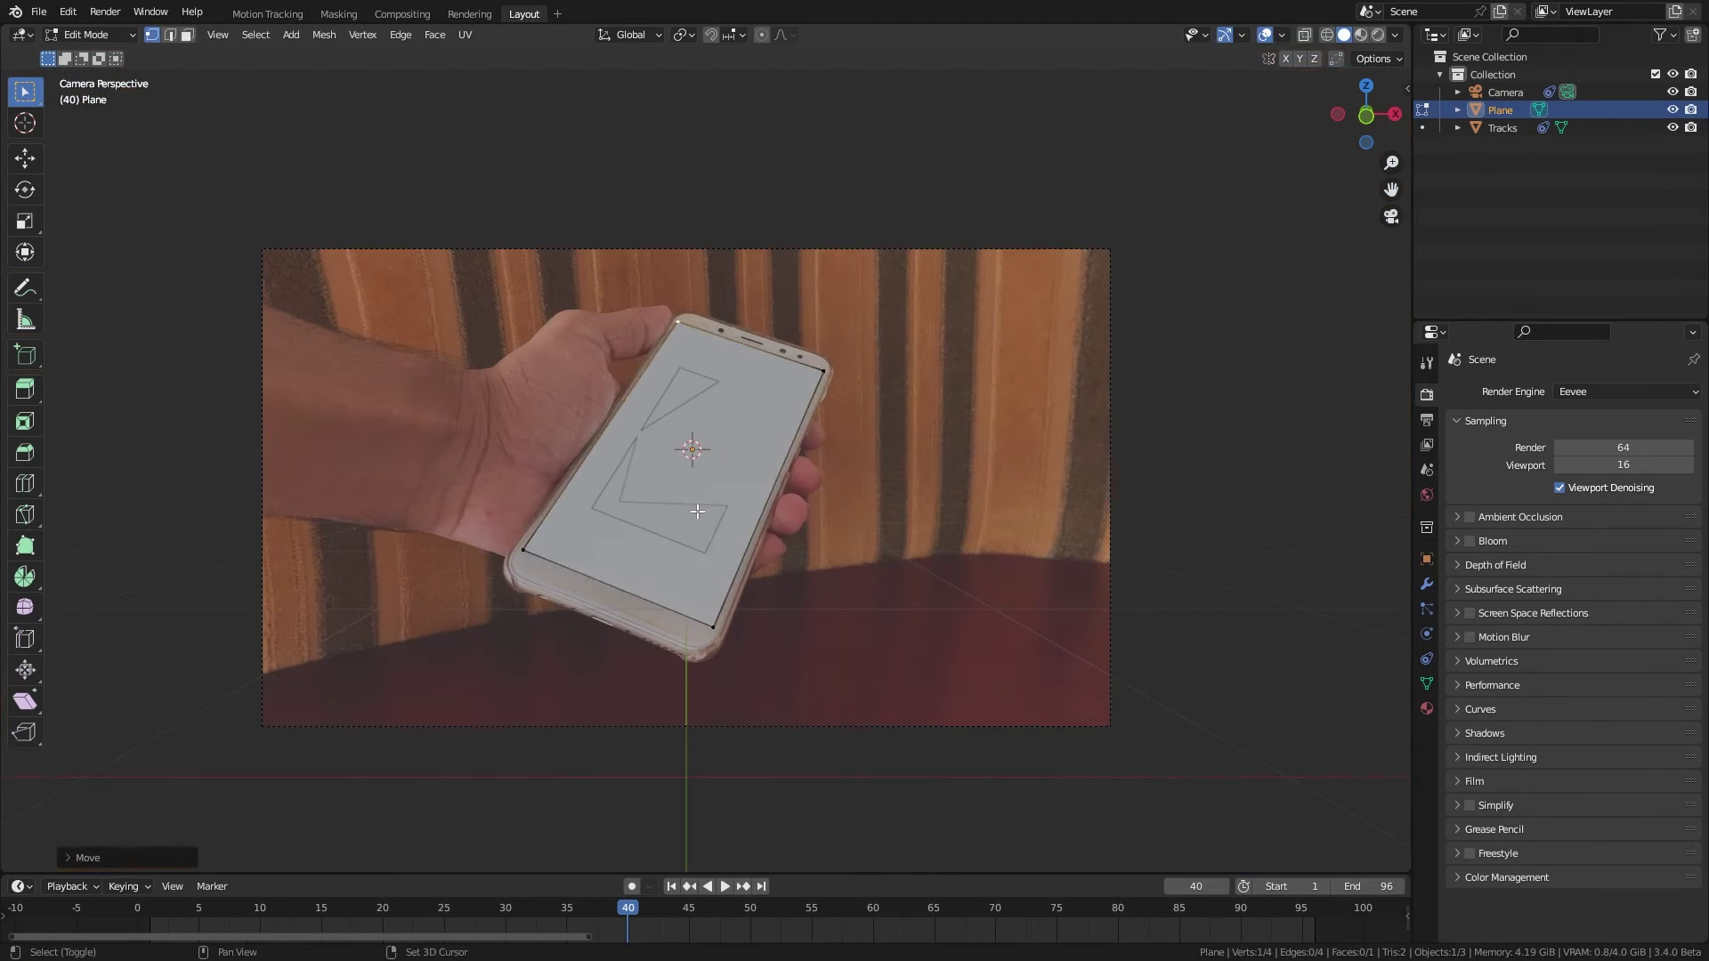
pyautogui.press('Tab')
# Hide the Tracks object in the viewport and add an Object Solver constraint to the plane
pyautogui.scroll(2, 828, 635)
pyautogui.moveTo(623, 911)
pyautogui.mouseDown()
pyautogui.moveTo(511, 912)
pyautogui.moveTo(630, 917)
pyautogui.mouseUp()
pyautogui.moveTo(1513, 319); pyautogui.dragTo(1514, 159)
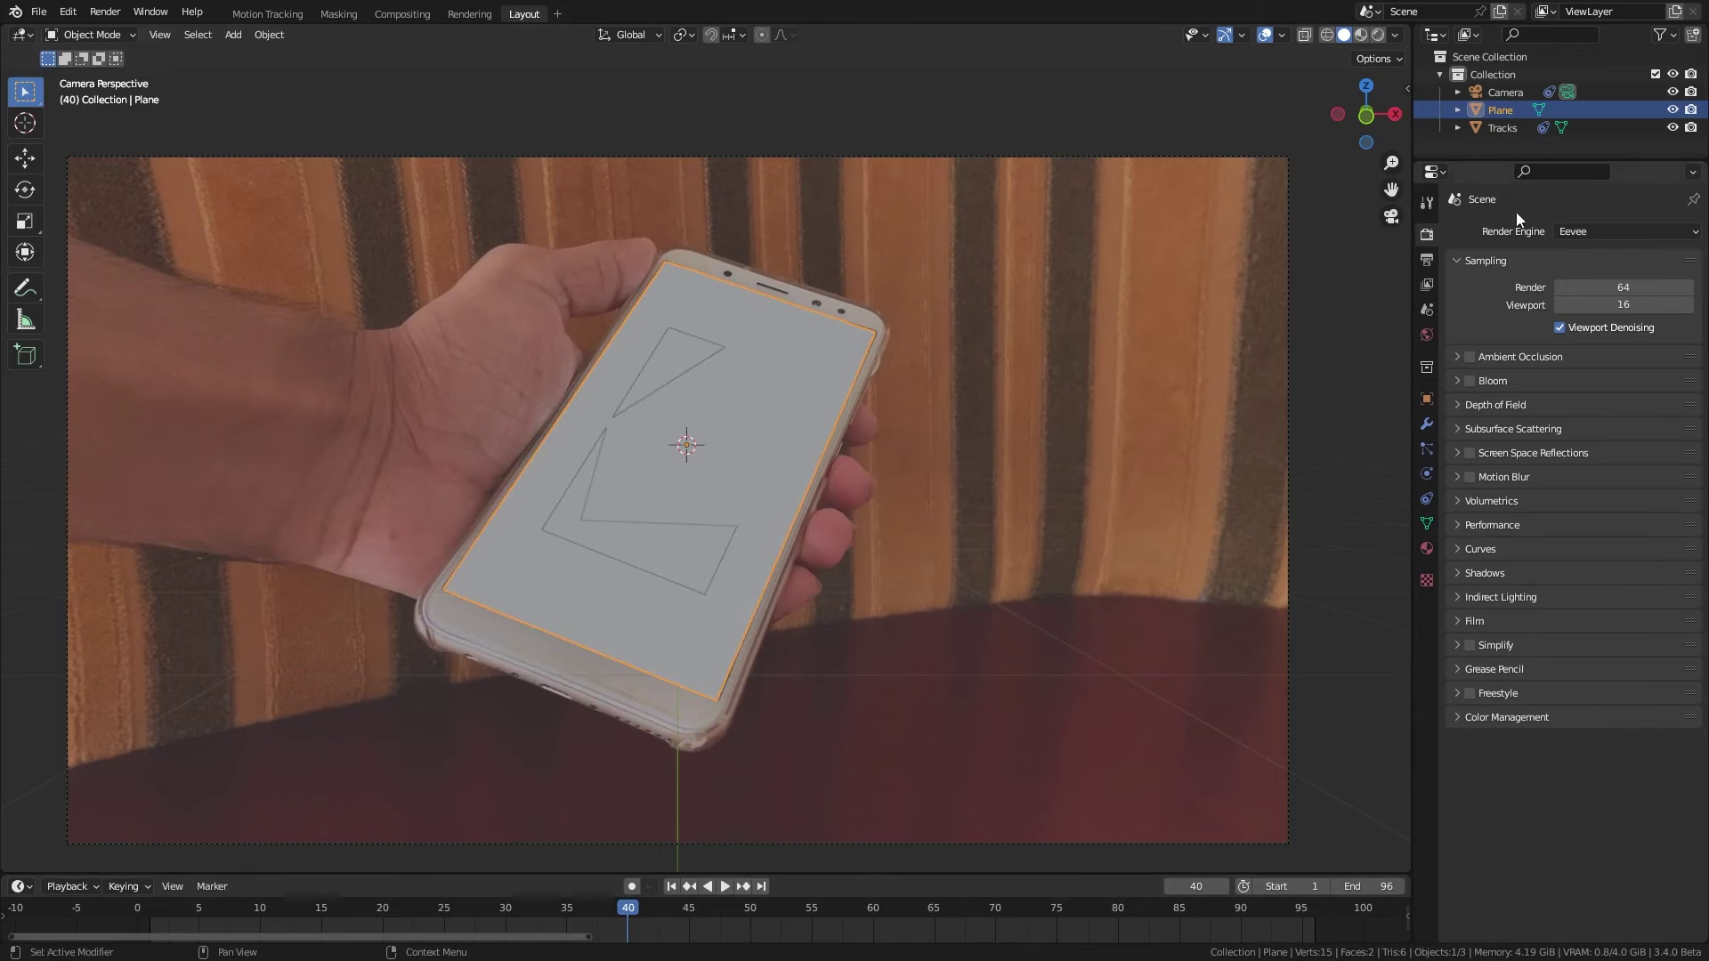
pyautogui.click(1672, 127)
pyautogui.click(1427, 498)
pyautogui.click(1573, 232)
pyautogui.click(1273, 320)
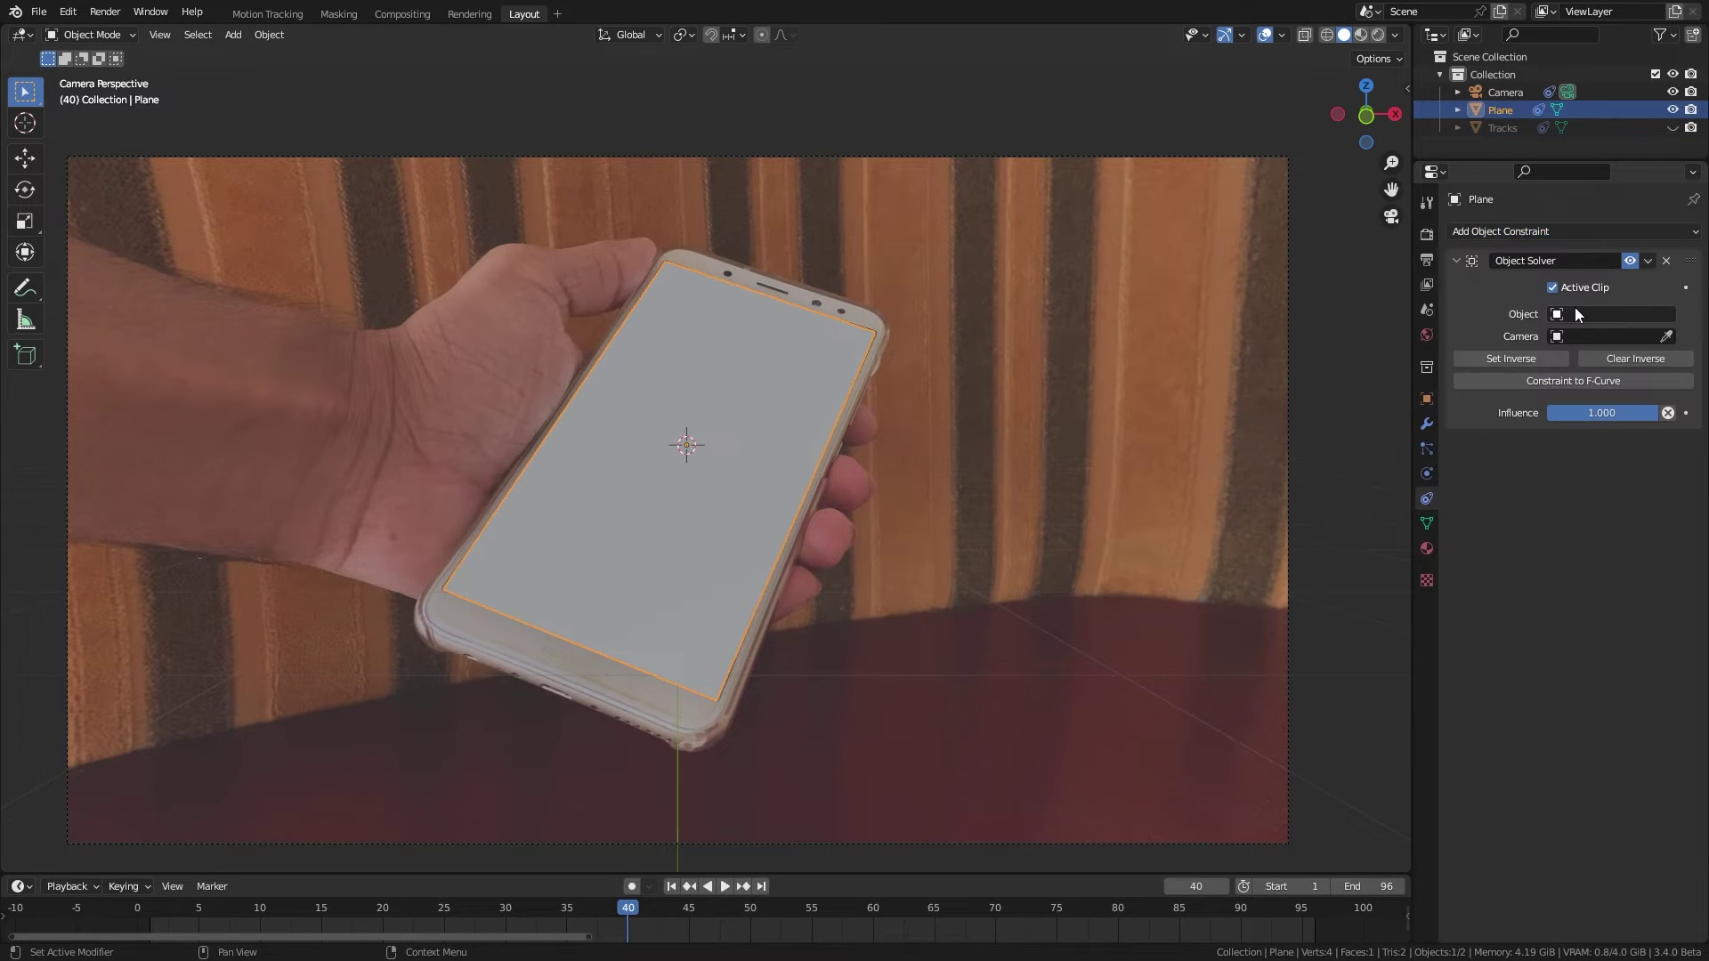
# Set Object as the tracked object and Camera as the camera in the plane's Object Solver constraint
pyautogui.click(1574, 313)
pyautogui.click(1560, 363)
pyautogui.click(1575, 337)
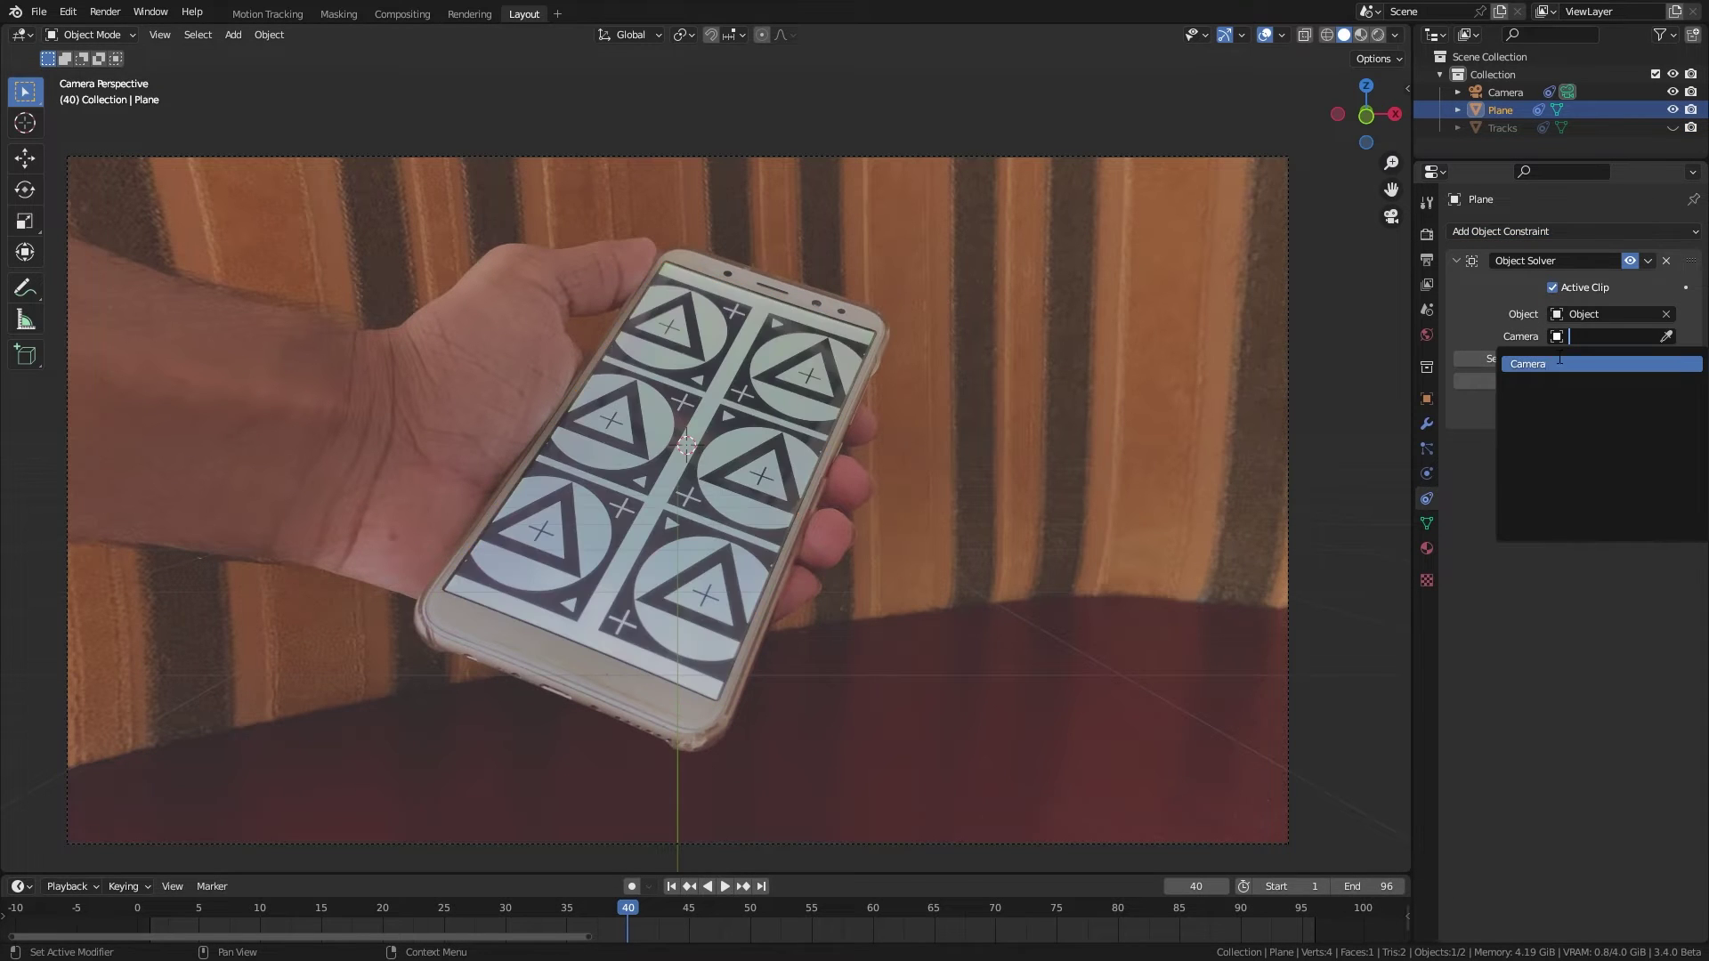
pyautogui.click(1559, 362)
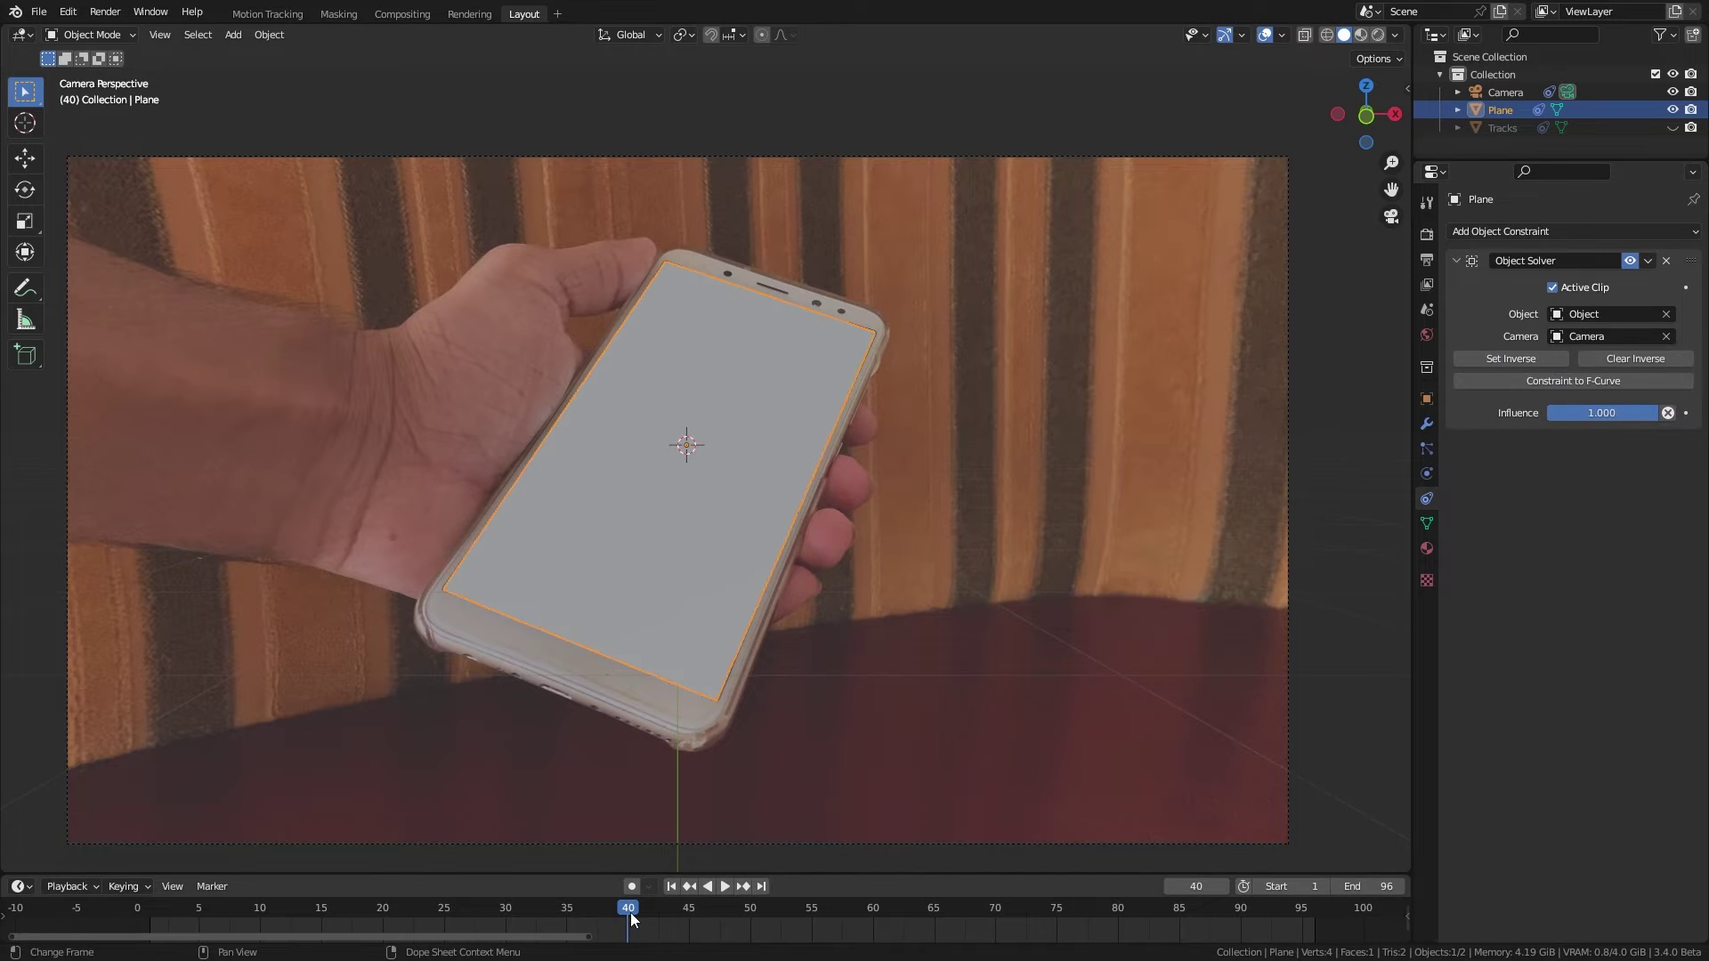
# At frame 1, extrude all faces of the subdivided plane backward into a deep box behind the phone screen
pyautogui.moveTo(630, 919); pyautogui.dragTo(150, 924)
pyautogui.moveTo(774, 436); pyautogui.dragTo(713, 445, button='middle')
pyautogui.moveTo(713, 445); pyautogui.dragTo(709, 449, button='middle')
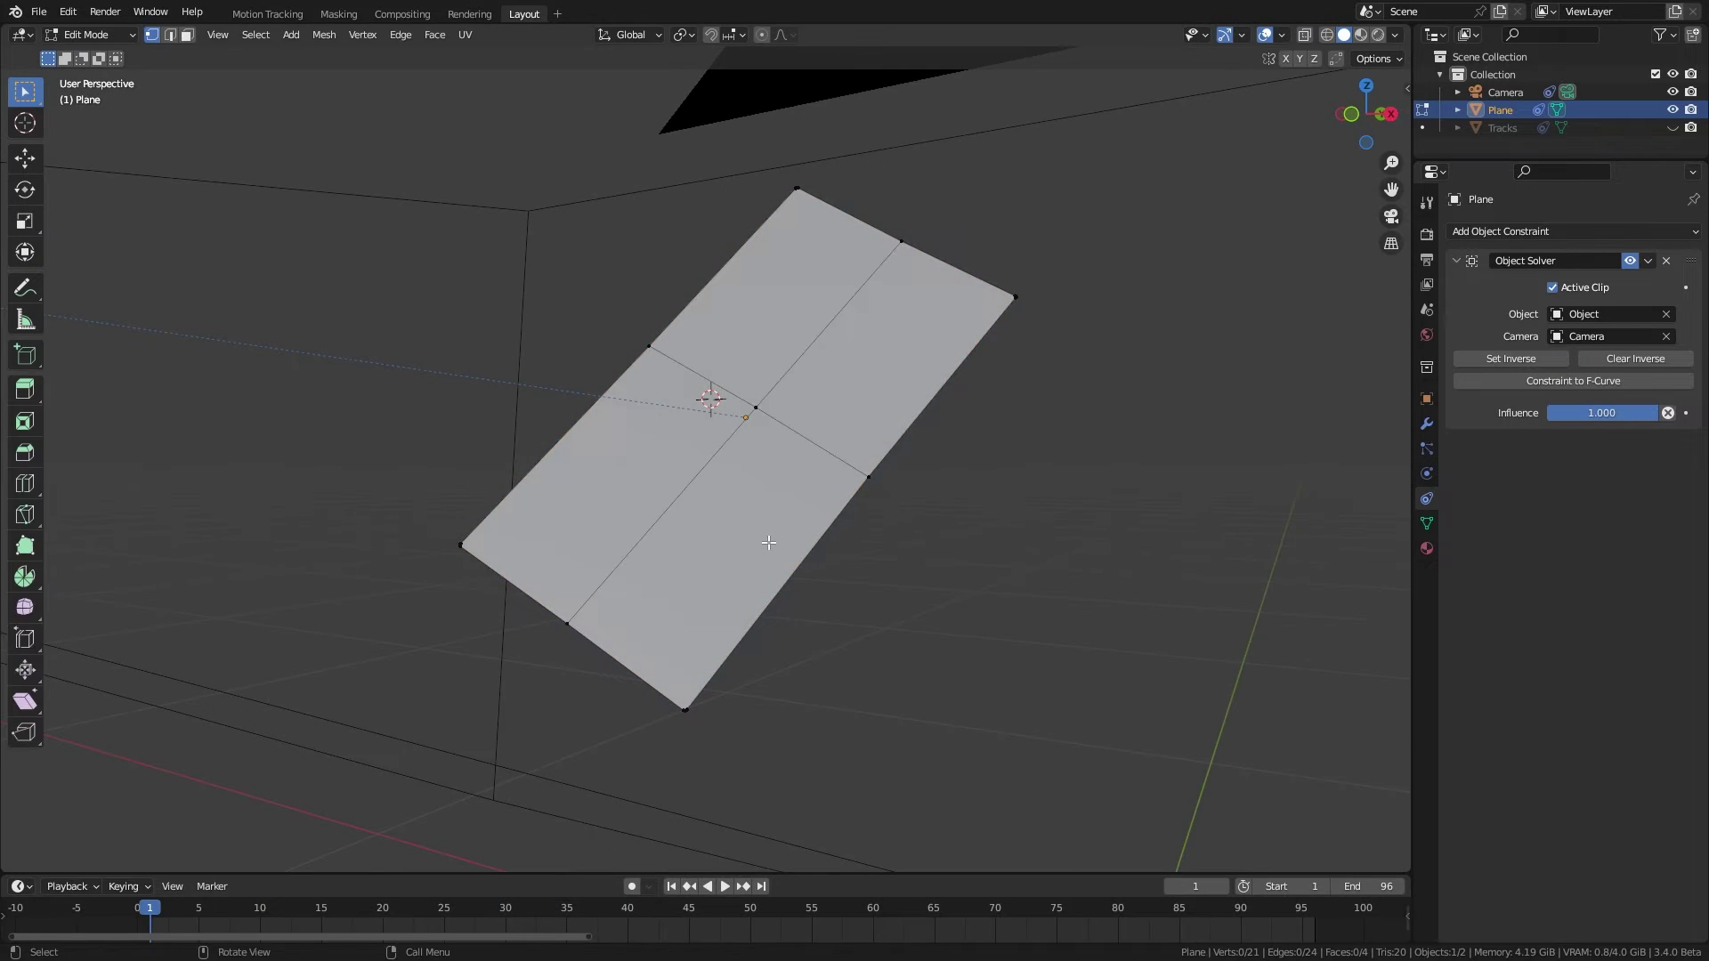
pyautogui.press('a')
pyautogui.moveTo(769, 545); pyautogui.dragTo(808, 671, button='middle')
pyautogui.press('e')
pyautogui.click(636, 552)
pyautogui.press('Tab')
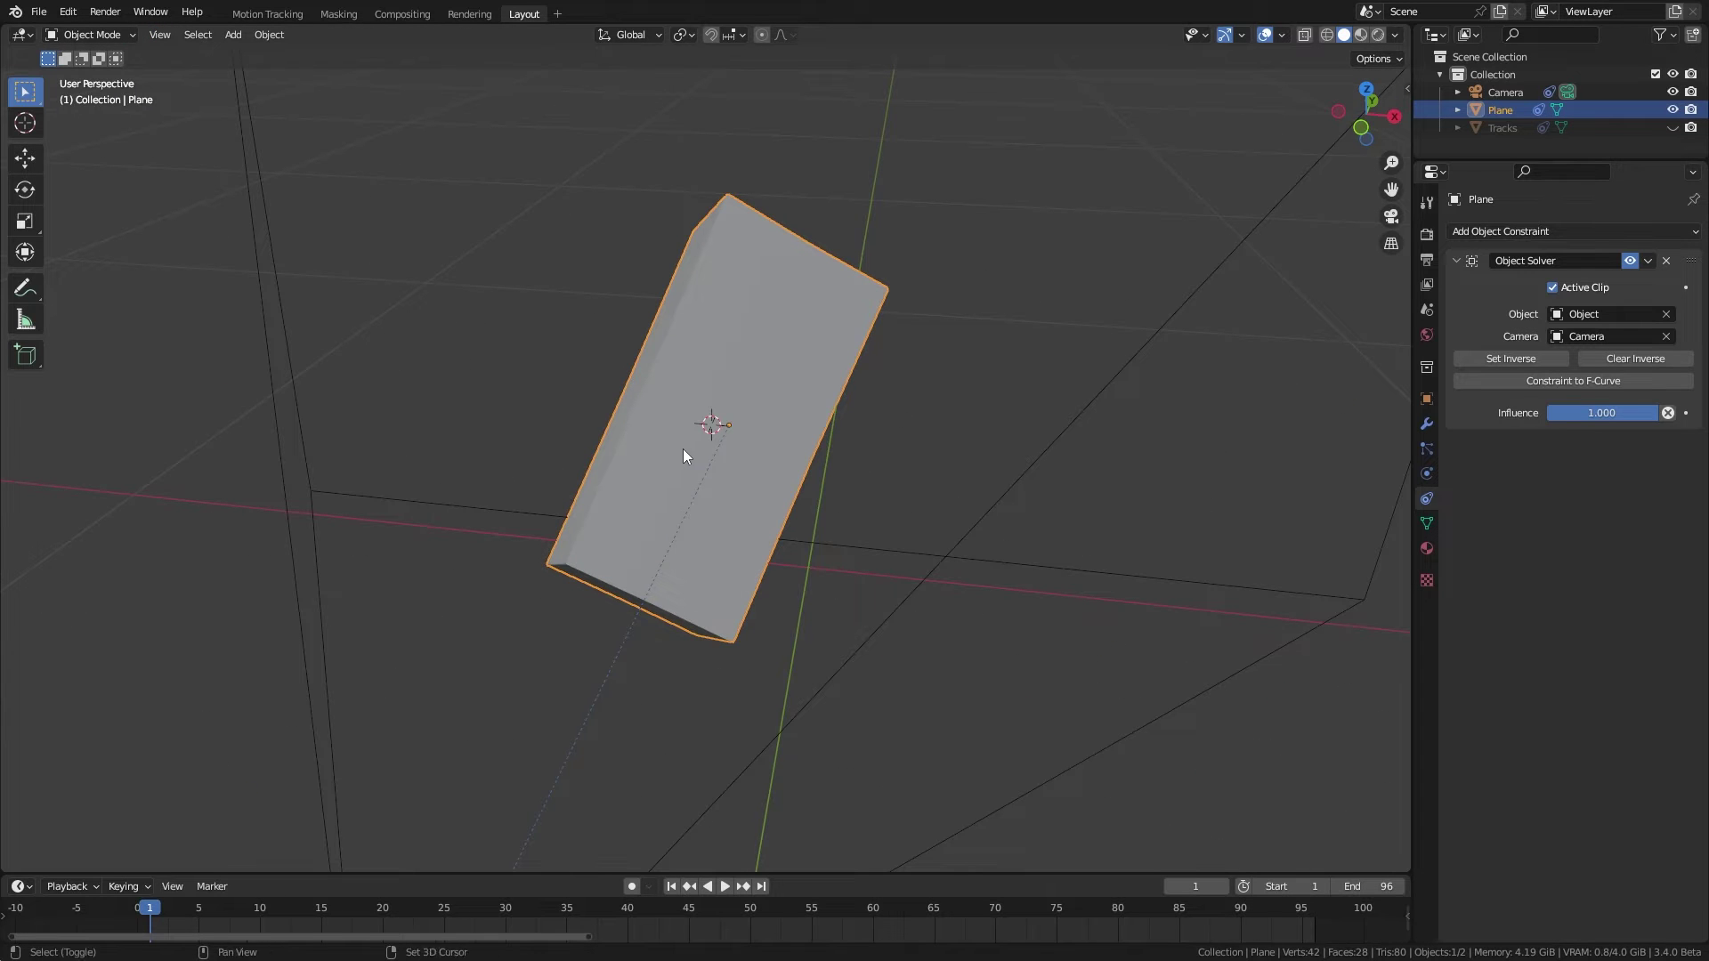
# Delete the four front faces of the box so that it is open on the phone's screen side
pyautogui.press('Tab')
pyautogui.press('3')
pyautogui.click(683, 449)
pyautogui.keyDown('shift'); pyautogui.click(721, 355); pyautogui.keyUp('shift')
pyautogui.keyDown('shift'); pyautogui.click(784, 374); pyautogui.keyUp('shift')
pyautogui.keyDown('shift'); pyautogui.click(730, 494); pyautogui.keyUp('shift')
pyautogui.press('x')
pyautogui.click(684, 532)
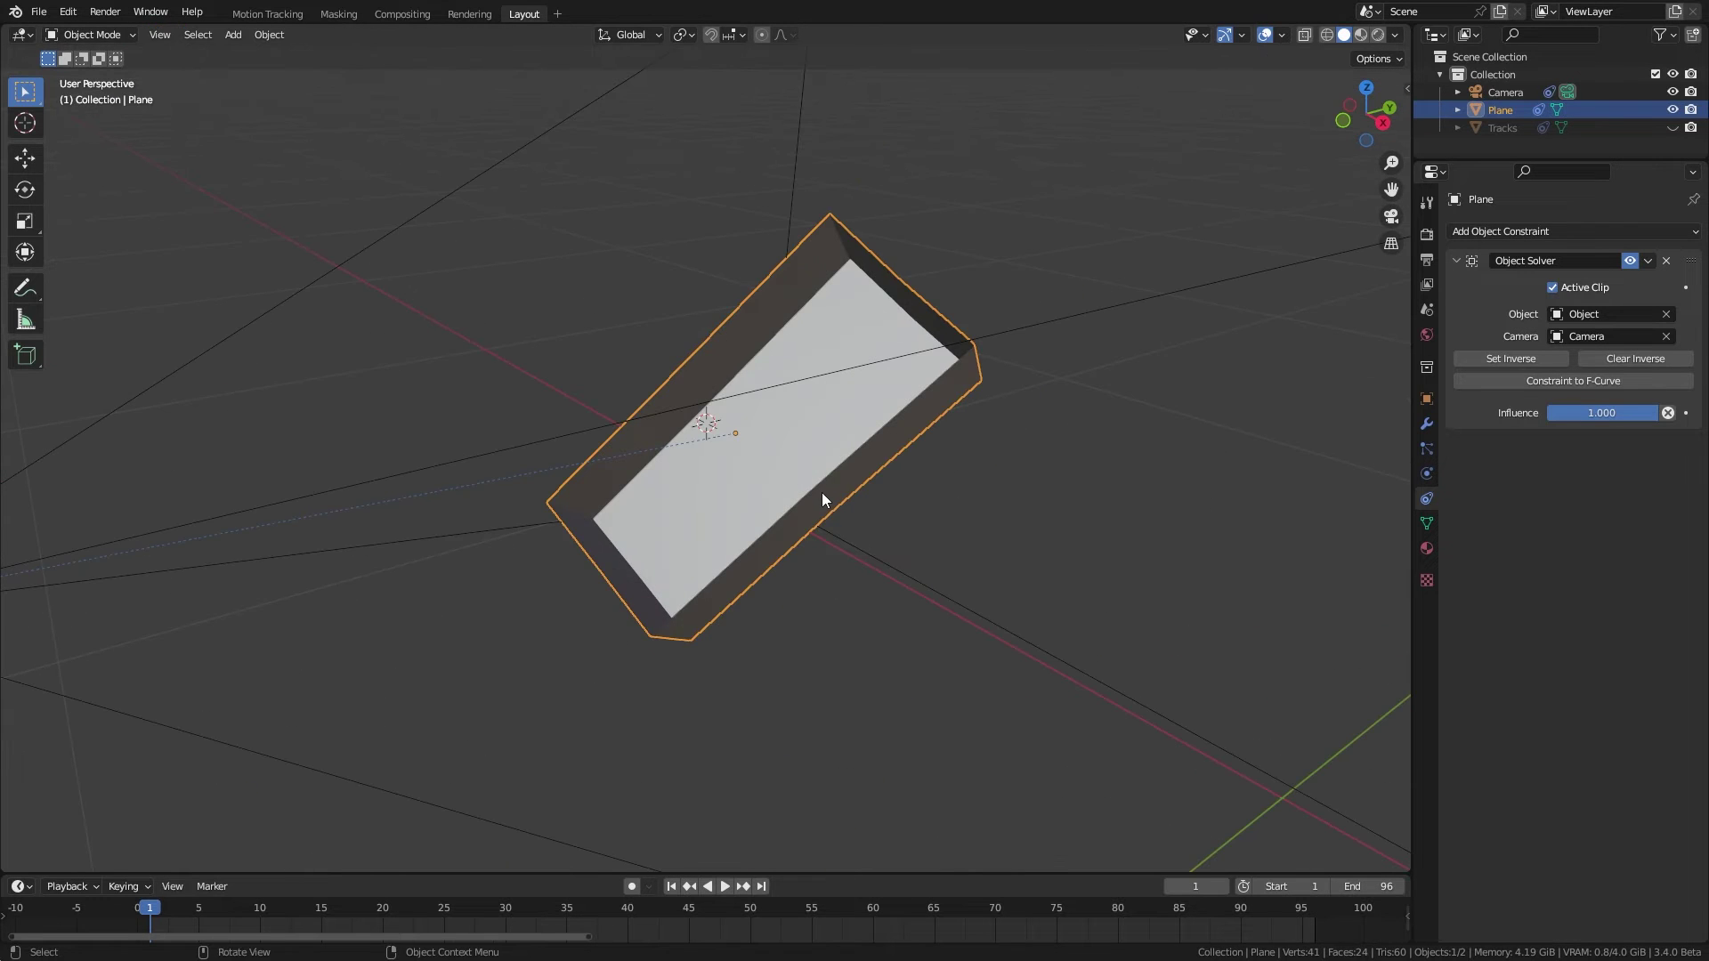
# Turn on the Face Orientation overlay and inspect the open box from the side
pyautogui.press('q')
pyautogui.click(822, 493)
pyautogui.press('q')
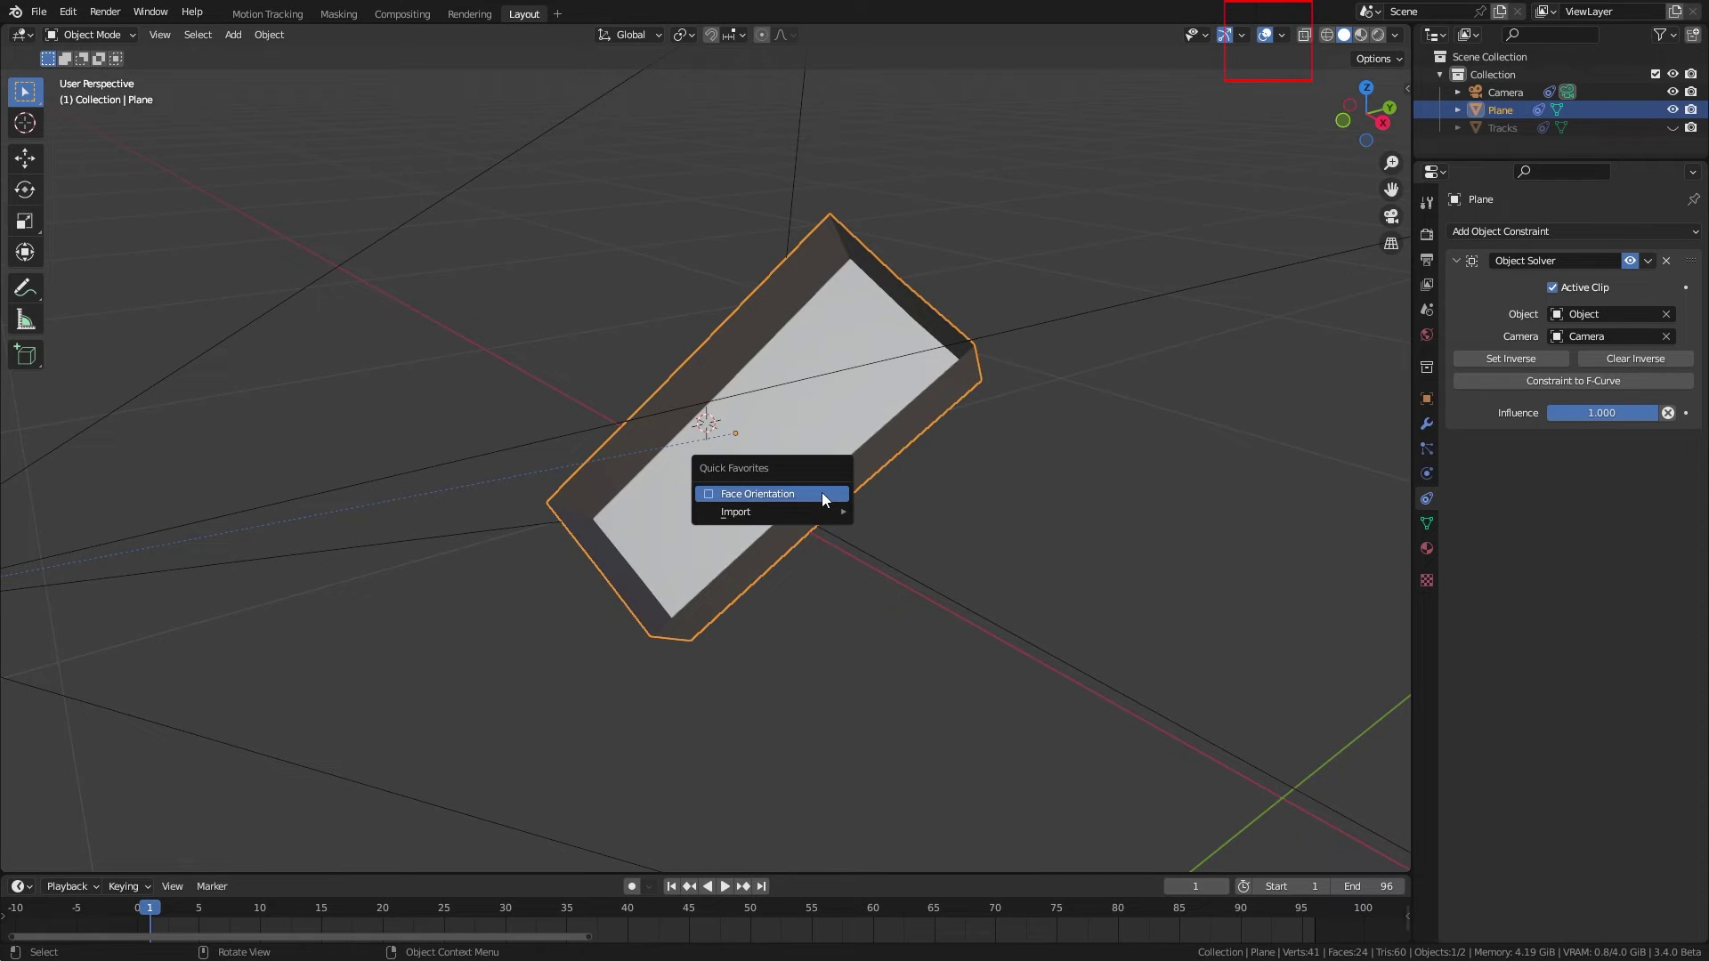
pyautogui.click(820, 494)
pyautogui.moveTo(664, 589); pyautogui.dragTo(658, 532, button='middle')
# Recalculate the normals of all the box's faces with the Inside option enabled
pyautogui.press('Tab')
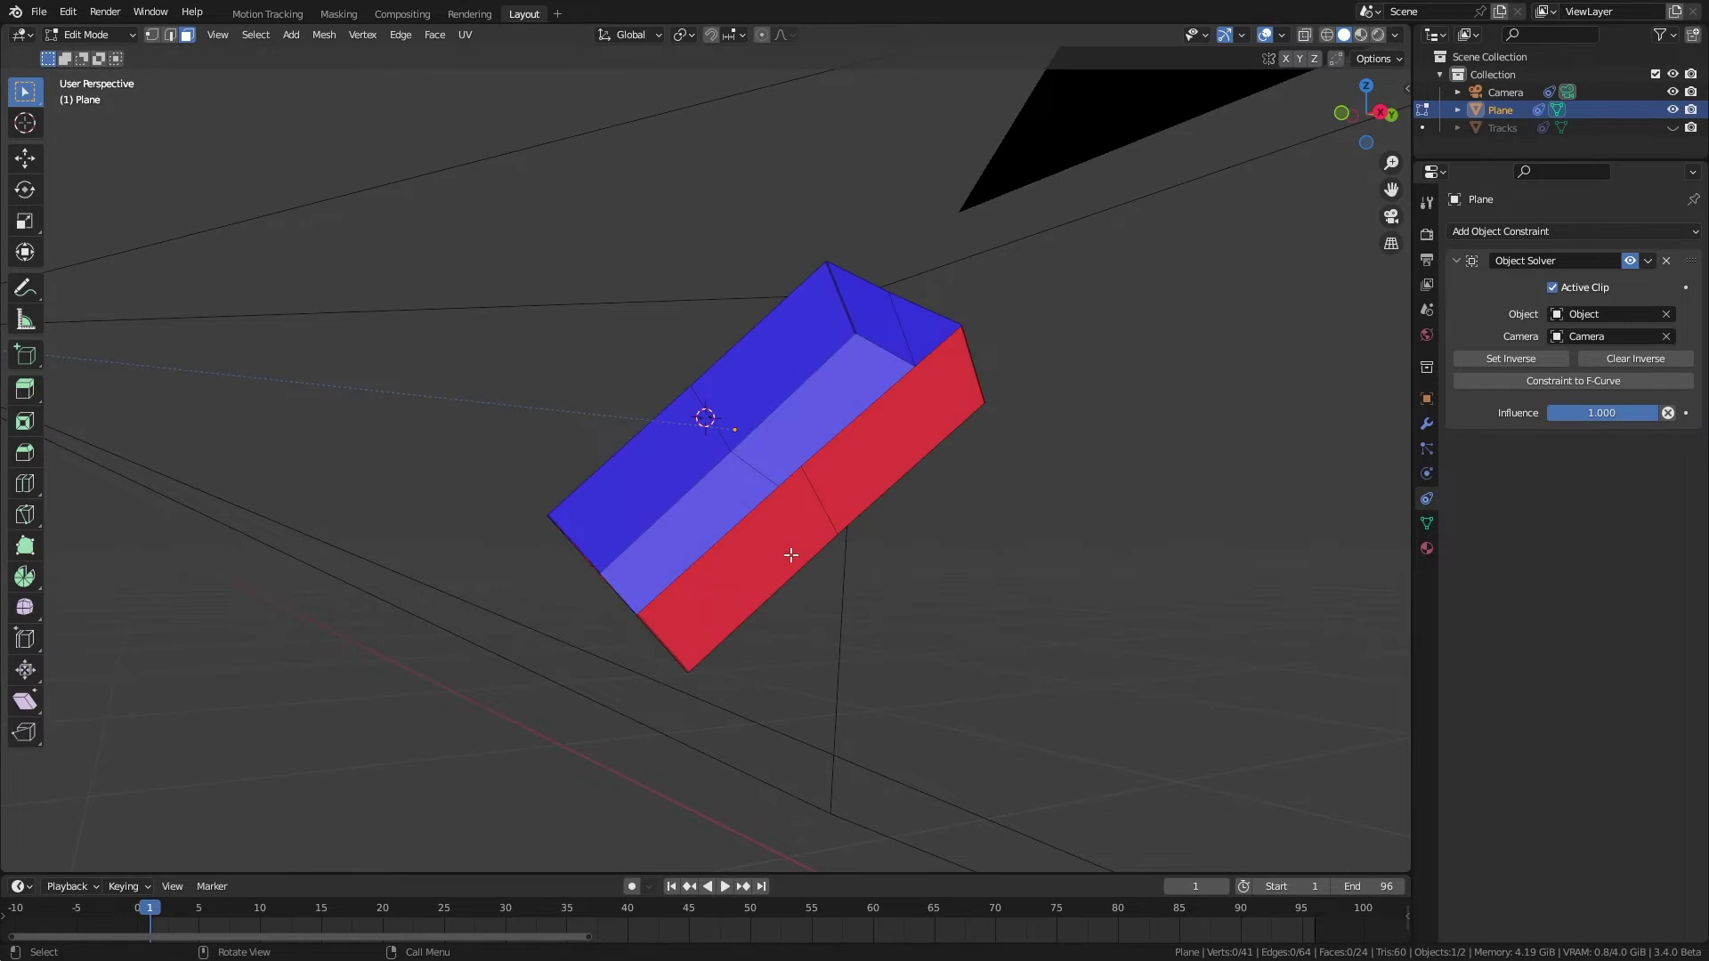
pyautogui.hotkey('shift', 'n')
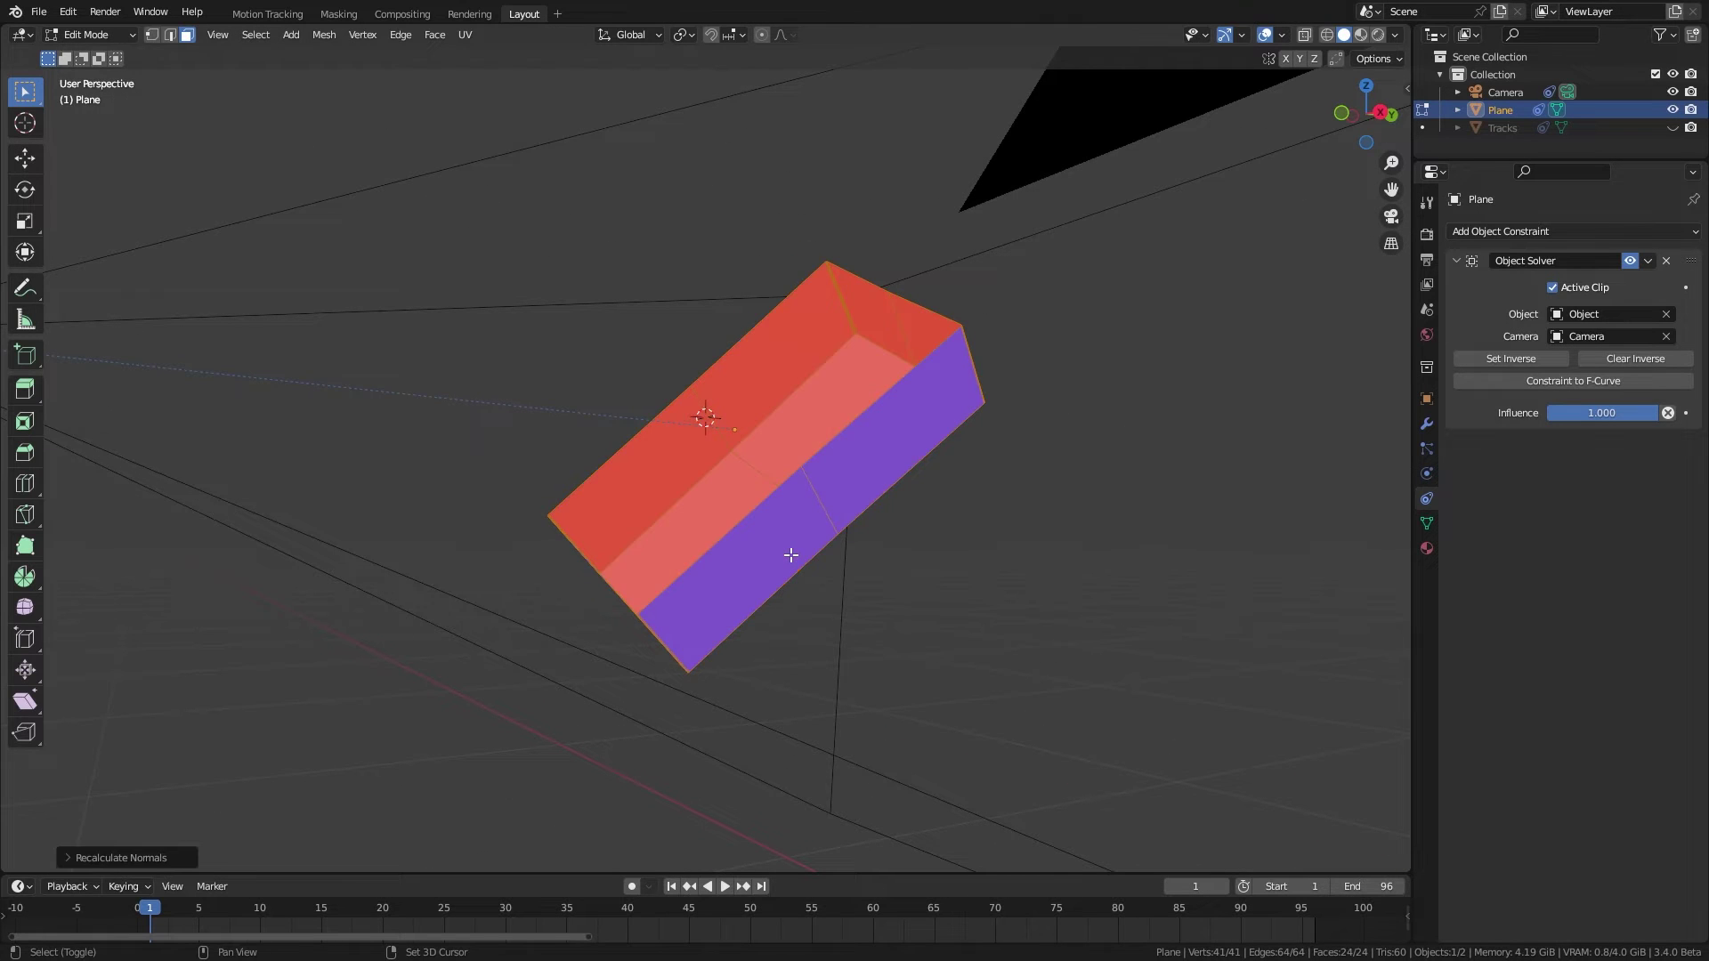
pyautogui.click(148, 856)
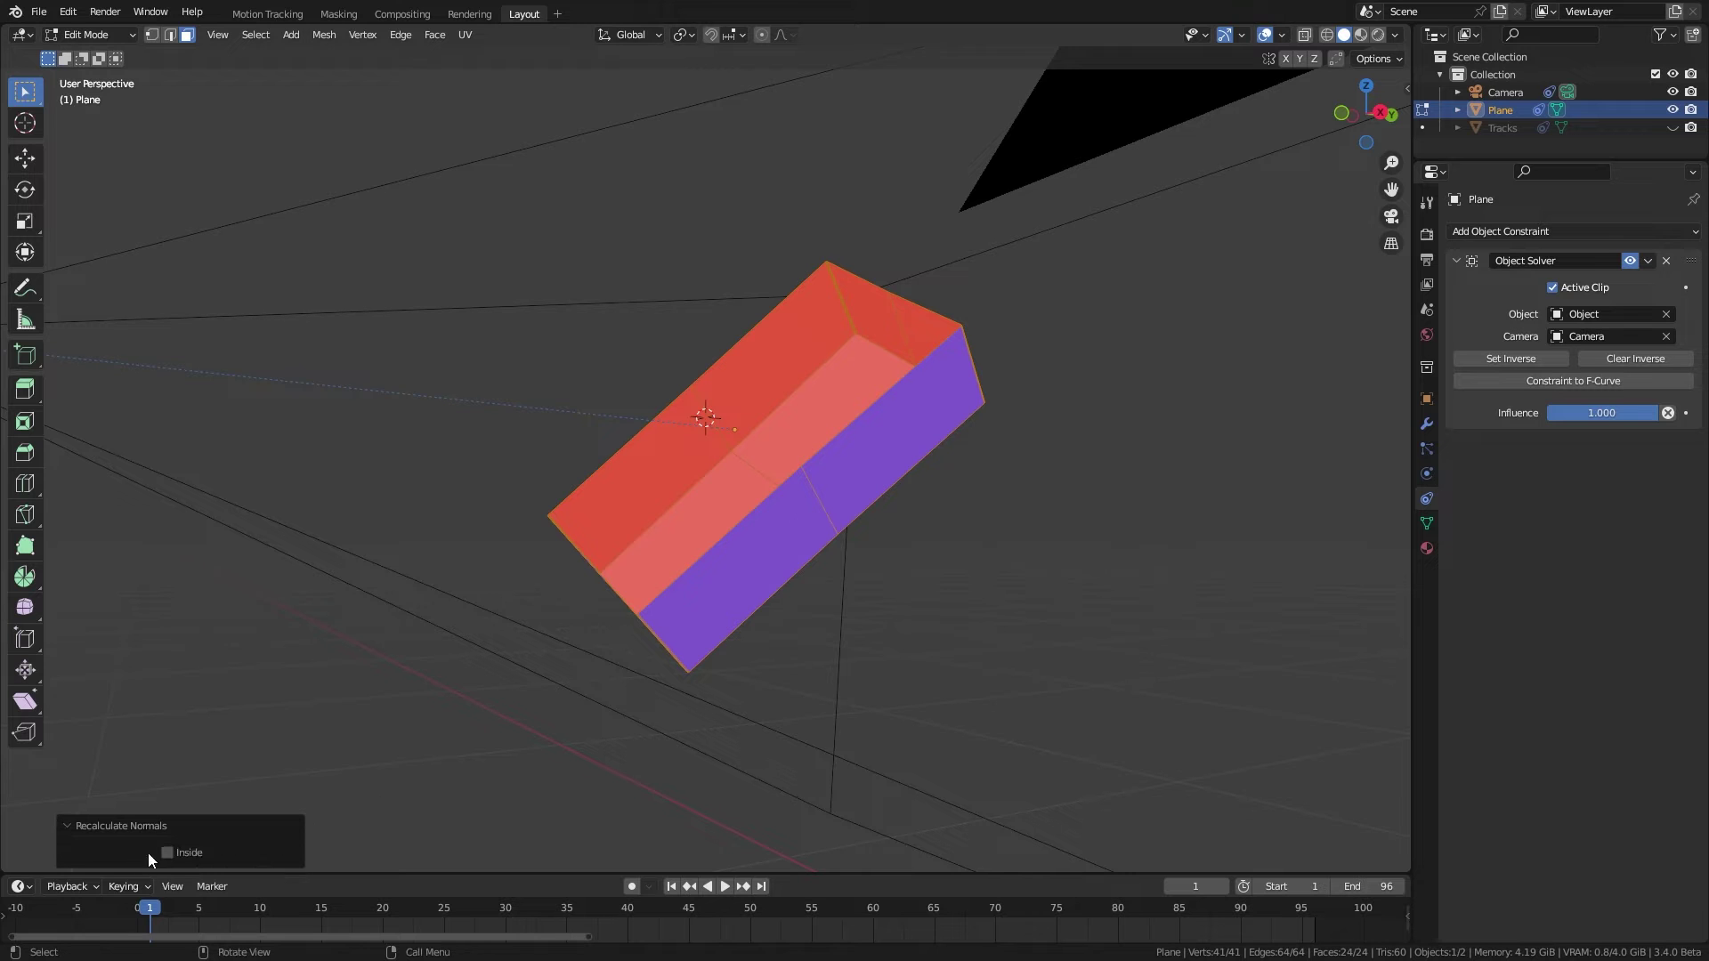
pyautogui.click(170, 856)
pyautogui.moveTo(576, 682); pyautogui.dragTo(623, 596, button='middle')
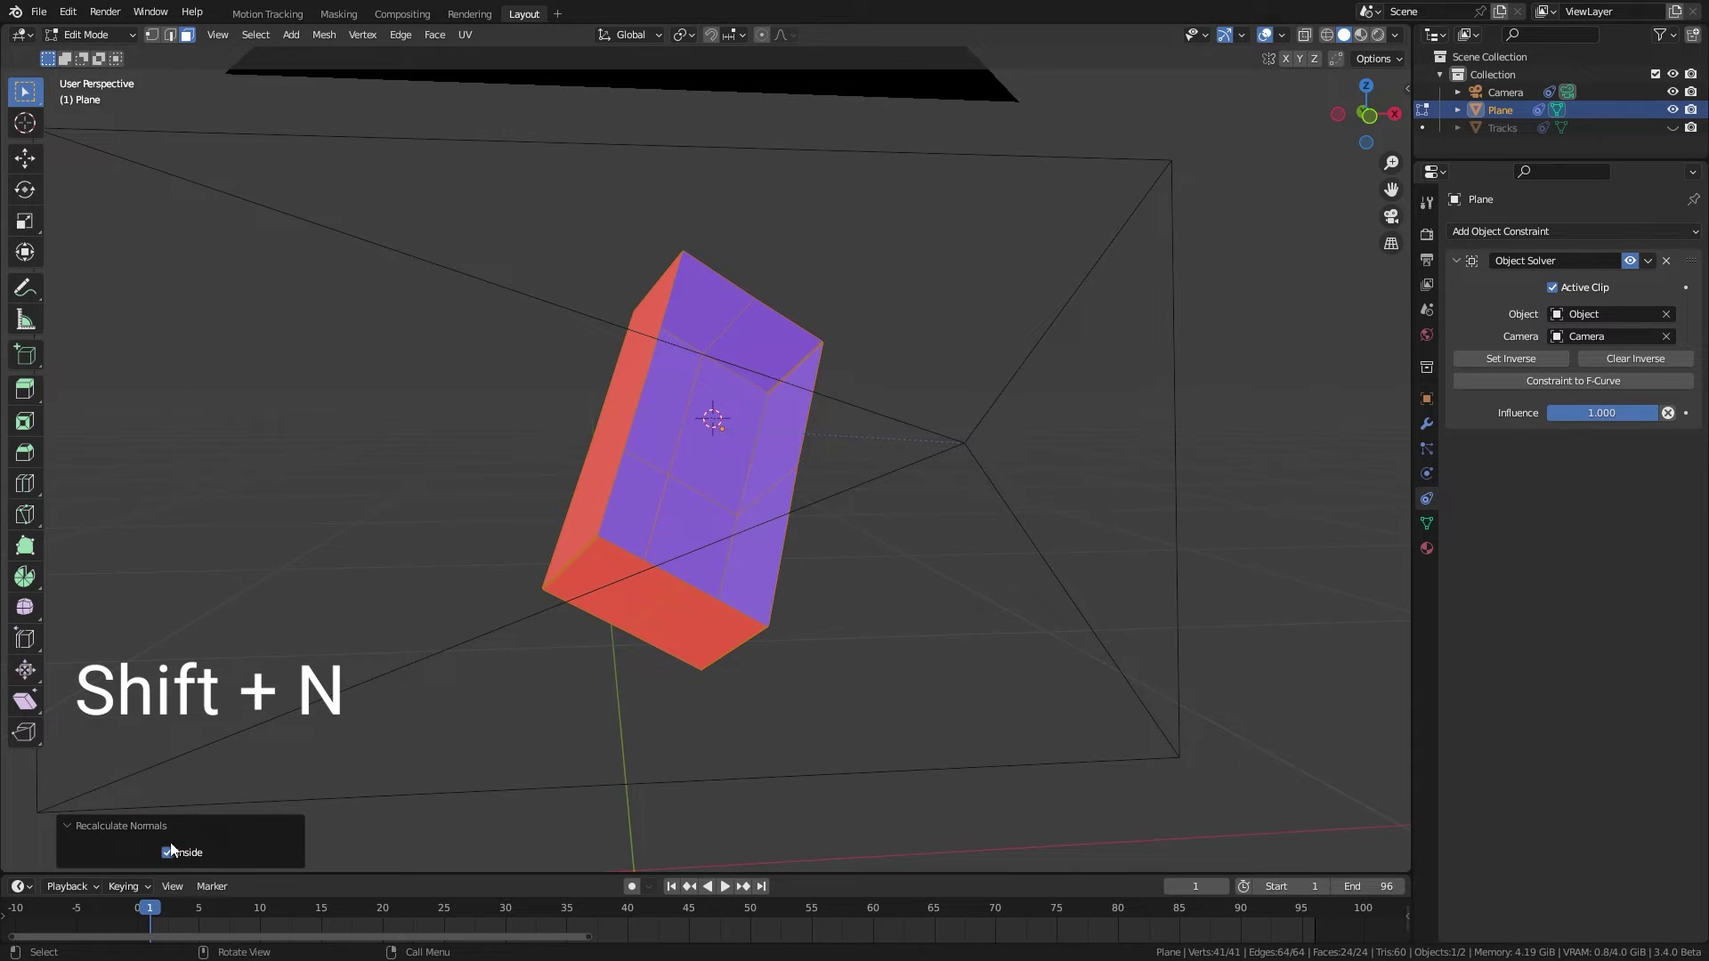
# Deselect the box's faces, return to Object Mode and turn off the Face Orientation overlay
pyautogui.click(132, 825)
pyautogui.moveTo(782, 512); pyautogui.dragTo(733, 519, button='middle')
pyautogui.hotkey('alt', 'a')
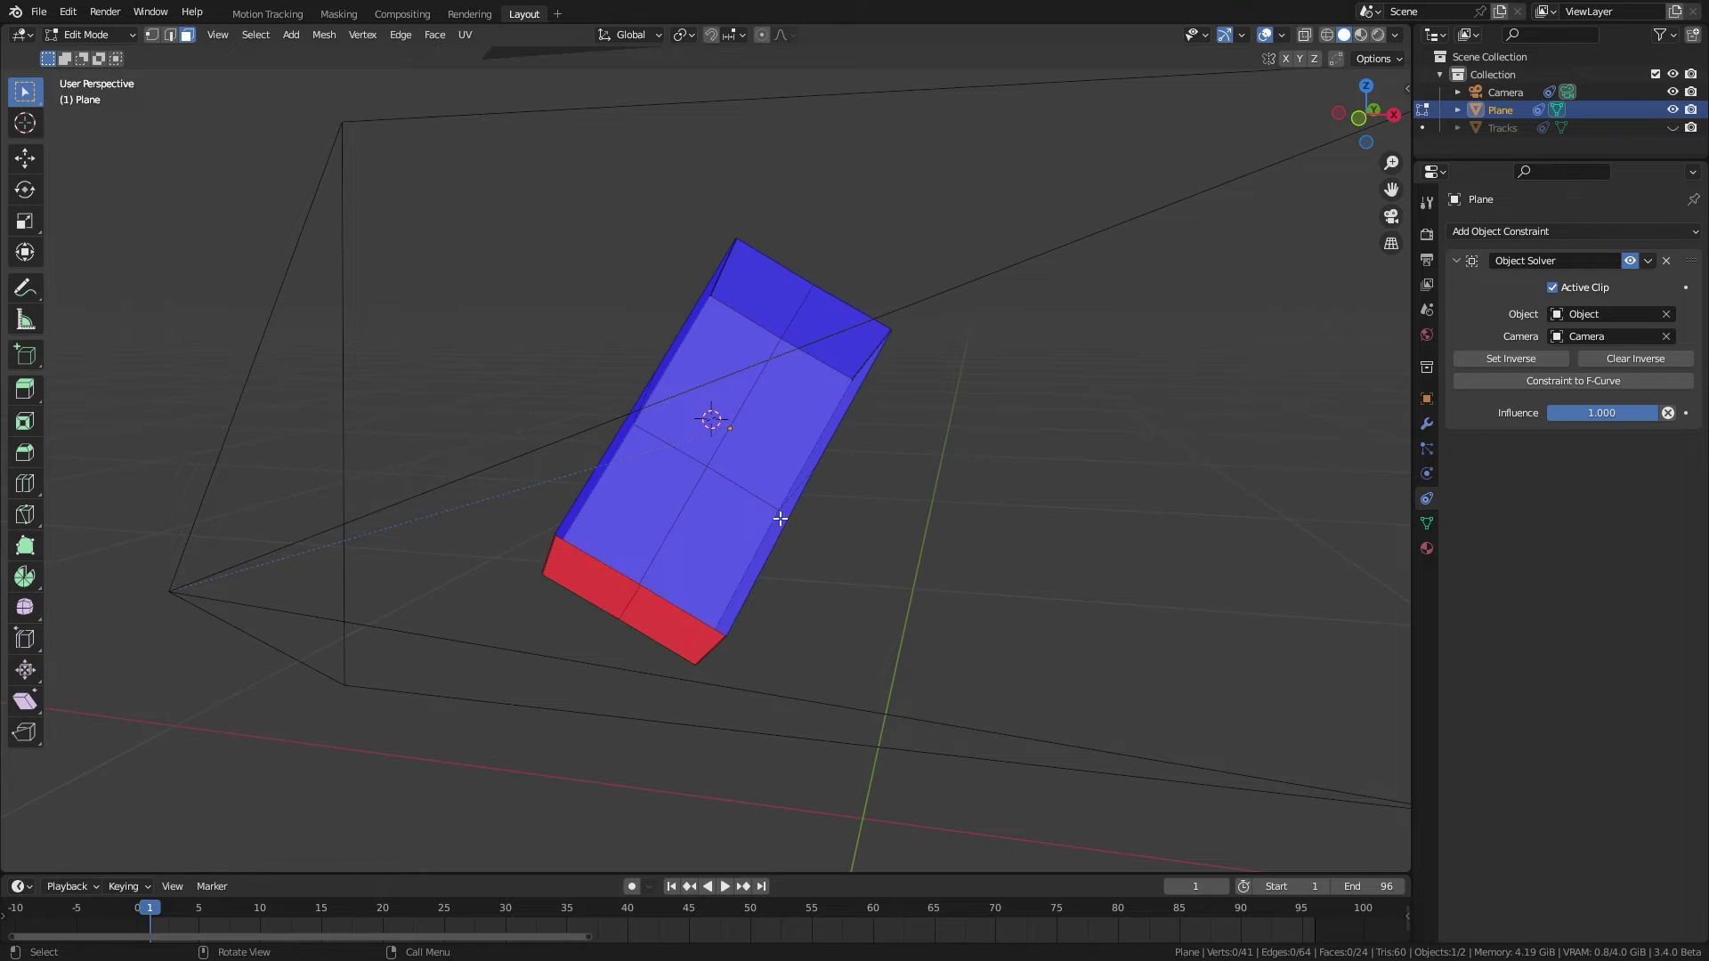
pyautogui.press('Tab')
pyautogui.moveTo(861, 490)
pyautogui.mouseDown(button='middle')
pyautogui.moveTo(654, 552)
pyautogui.moveTo(678, 527)
pyautogui.moveTo(879, 484)
pyautogui.mouseUp(button='middle')
pyautogui.press('q')
pyautogui.click(903, 483)
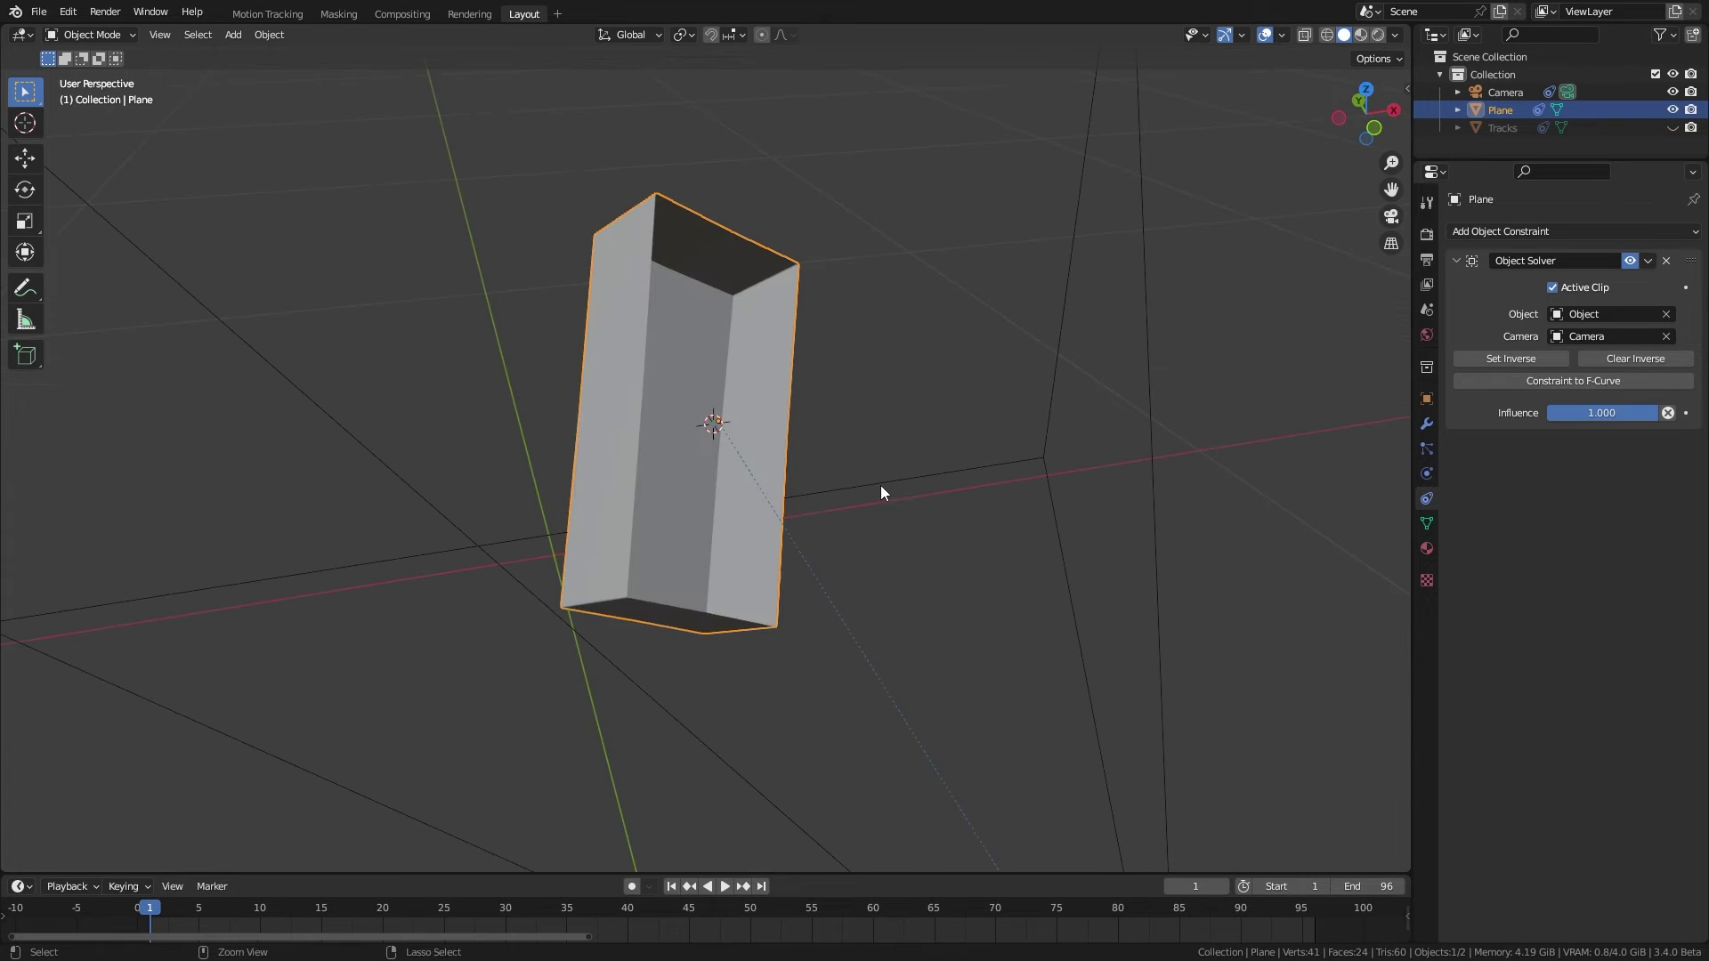
# Add a Shading workspace and create a new material for the box, moving its Principled BSDF node away from the Material Output
pyautogui.click(557, 13)
pyautogui.moveTo(525, 48)
pyautogui.click(648, 194)
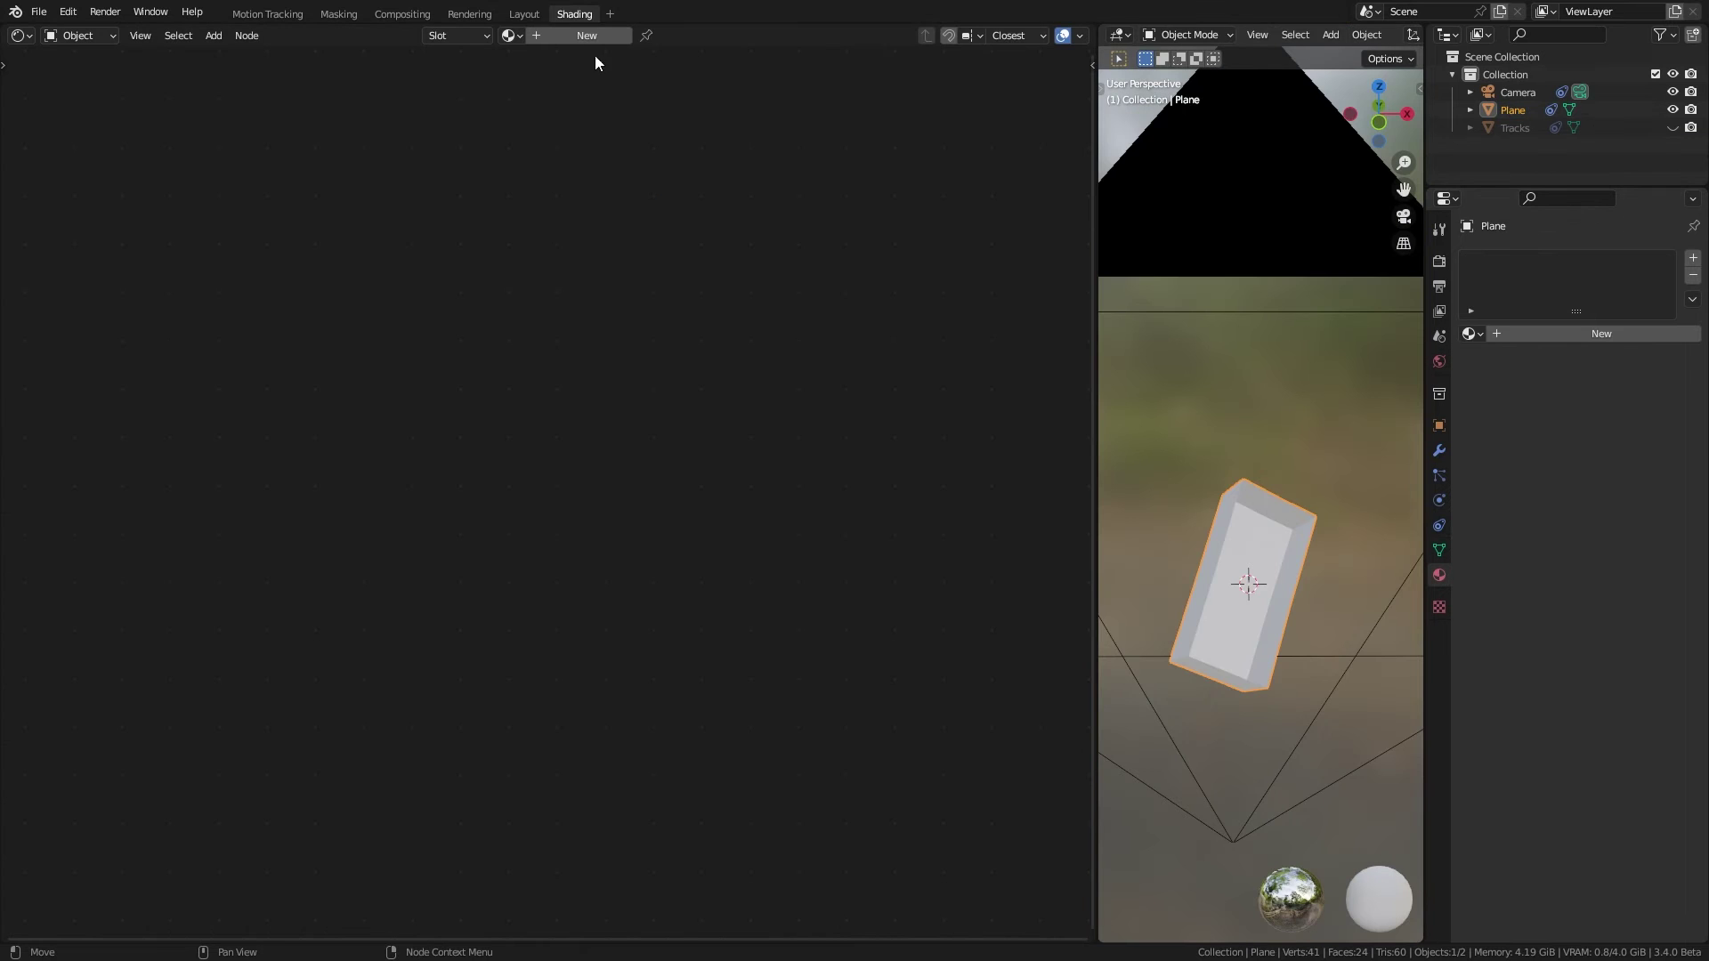
pyautogui.click(579, 36)
pyautogui.scroll(1, 701, 220)
pyautogui.moveTo(675, 356); pyautogui.dragTo(432, 360)
# Add a Holdout shader and combine it with the Principled BSDF through a Mix Shader feeding the Material Output
pyautogui.hotkey('shift', 'a')
pyautogui.moveTo(503, 297)
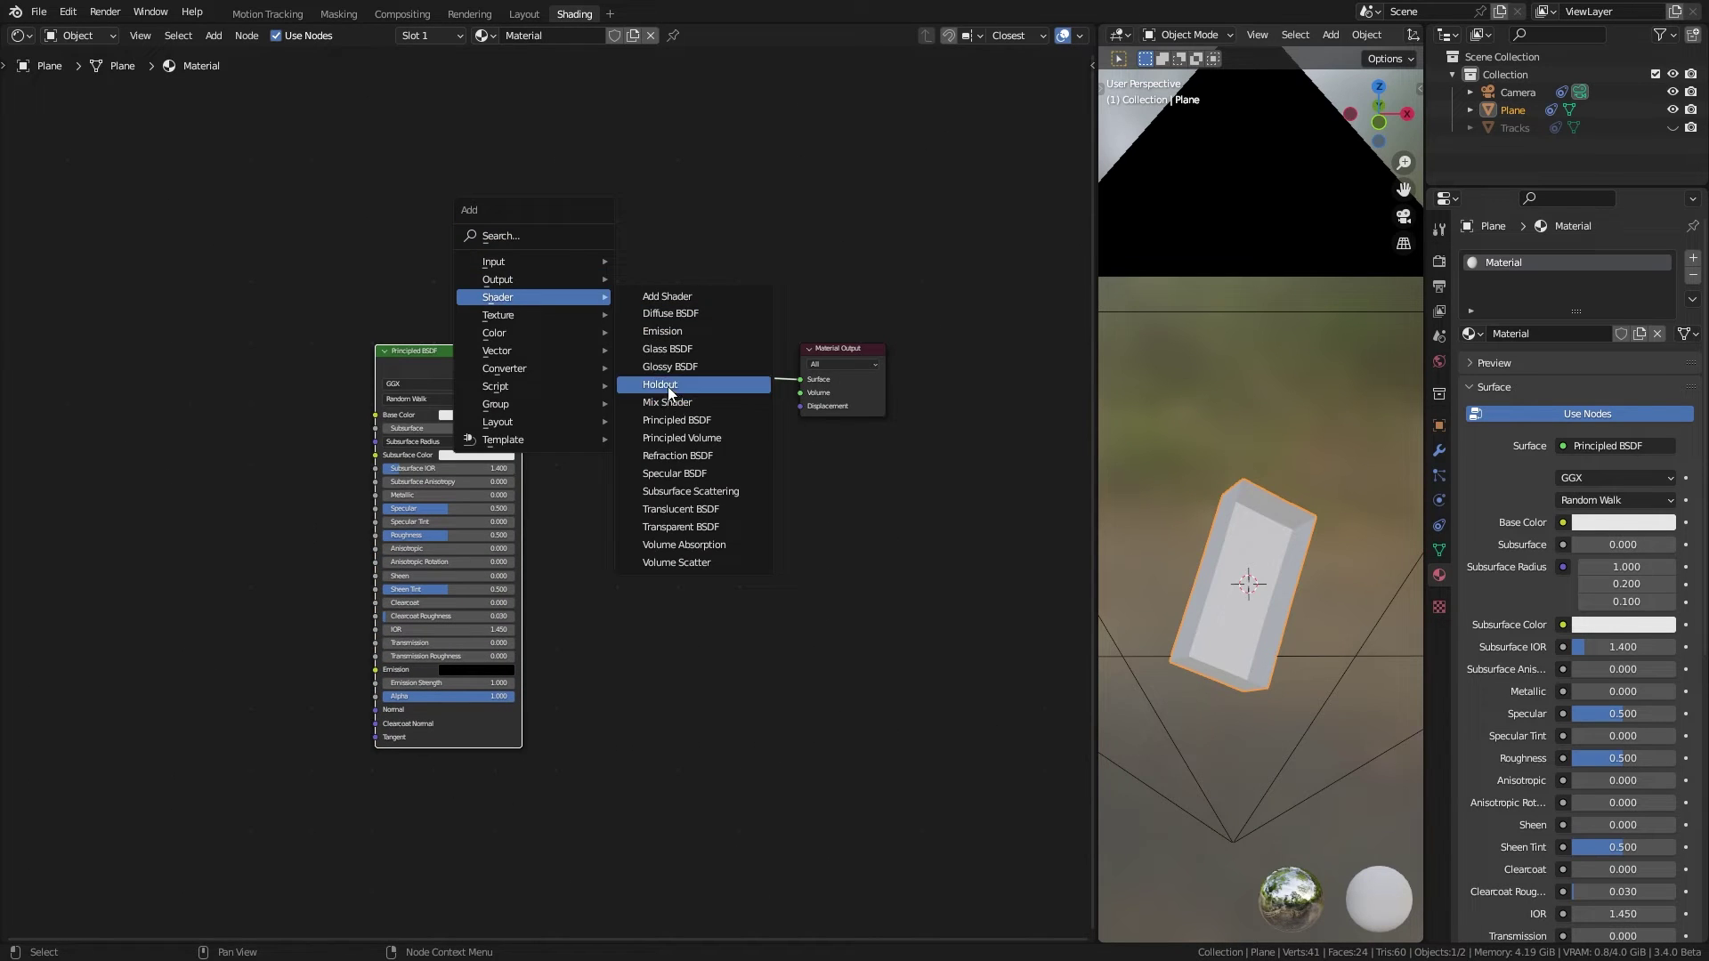
pyautogui.click(667, 385)
pyautogui.click(632, 448)
pyautogui.keyDown('ctrl'); pyautogui.keyDown('shift'); pyautogui.moveTo(631, 449); pyautogui.dragTo(489, 360, button='right'); pyautogui.keyUp('shift'); pyautogui.keyUp('ctrl')
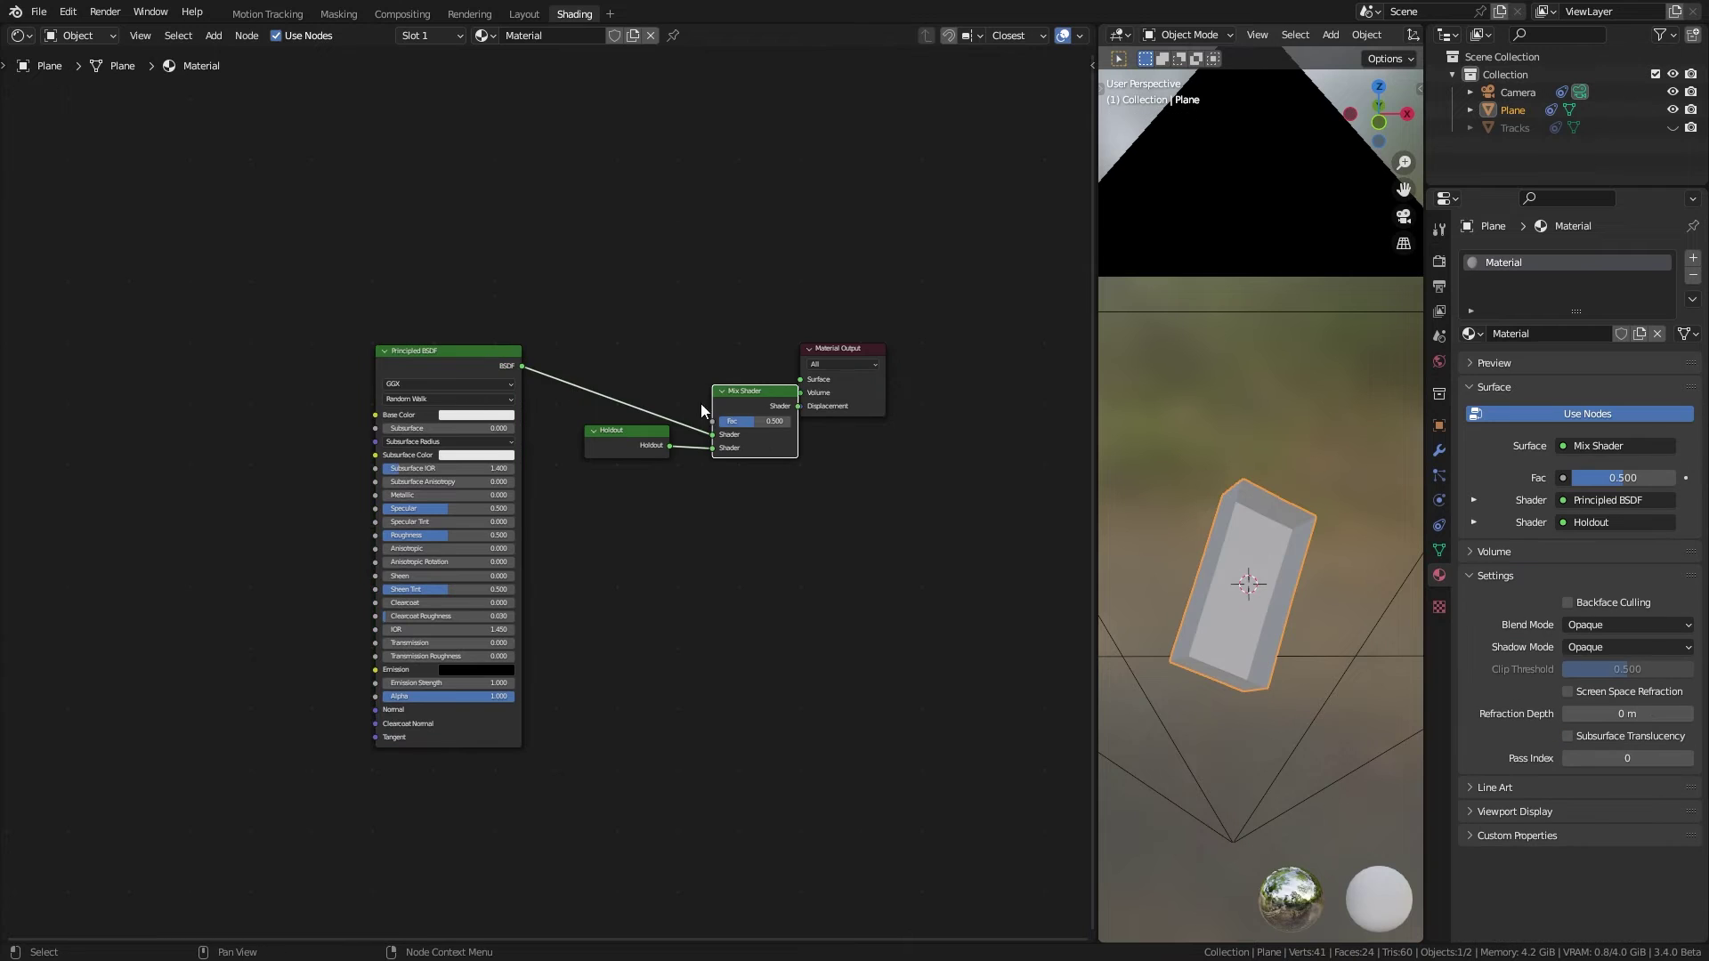
pyautogui.moveTo(734, 395); pyautogui.dragTo(703, 339)
# Add a Geometry node and connect its Backfacing output to the Mix Shader's Fac input
pyautogui.hotkey('shift', 'a')
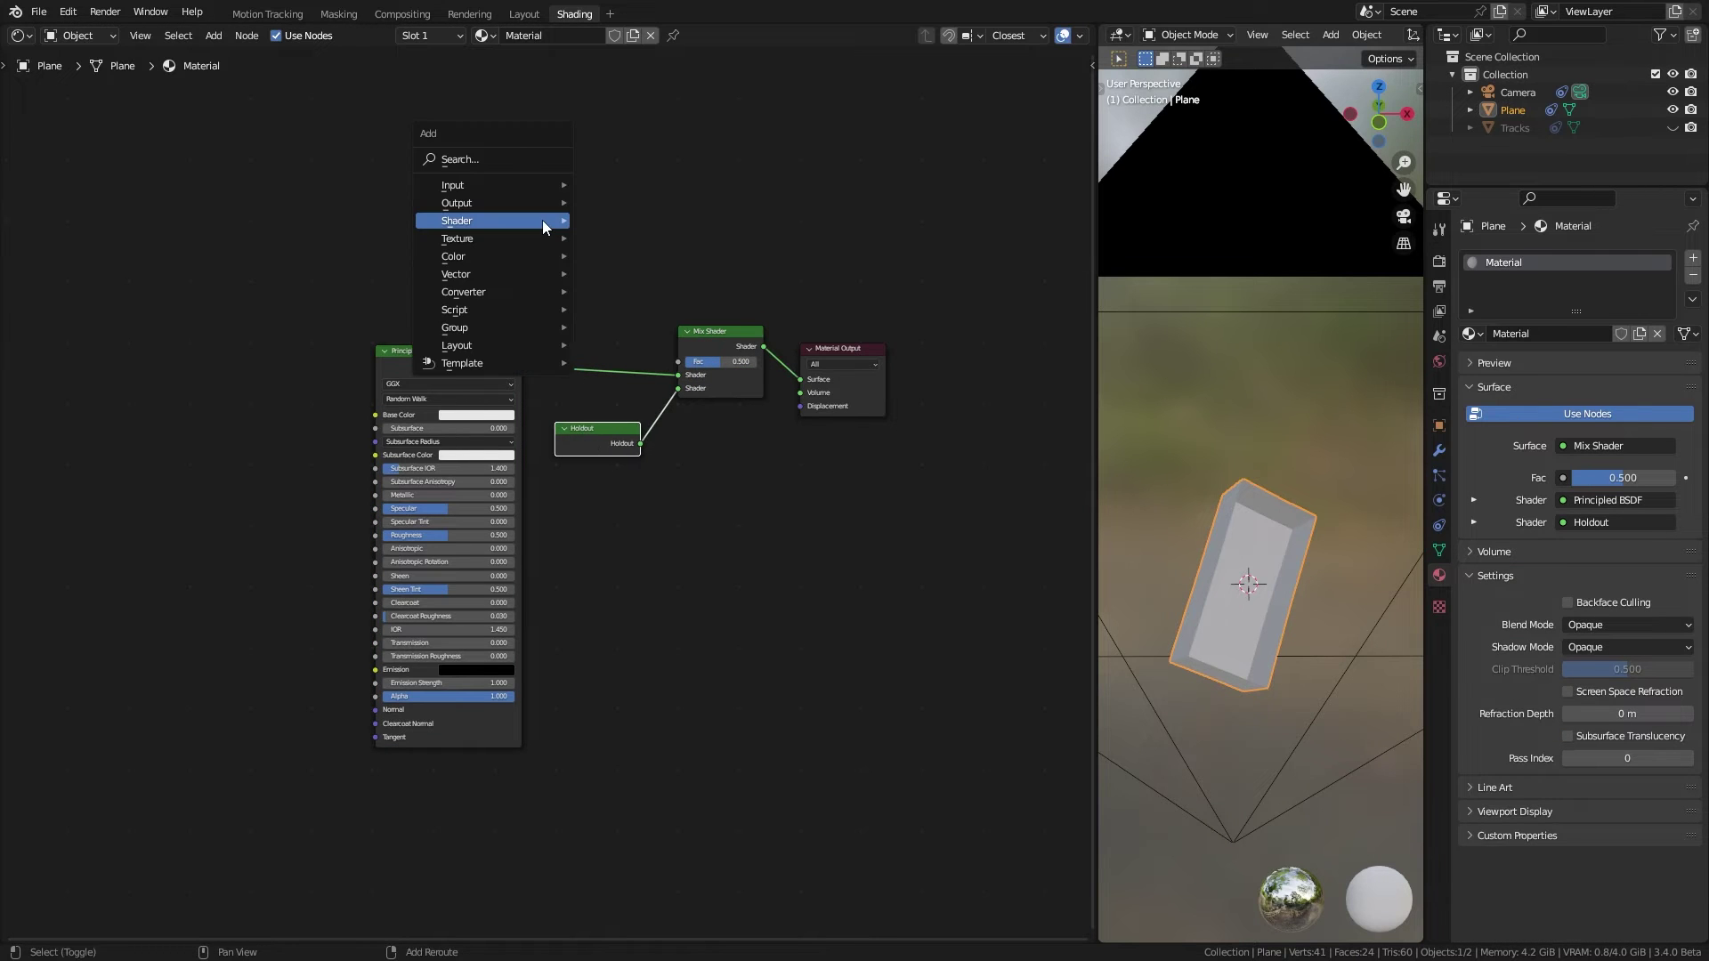
pyautogui.moveTo(502, 185)
pyautogui.click(633, 333)
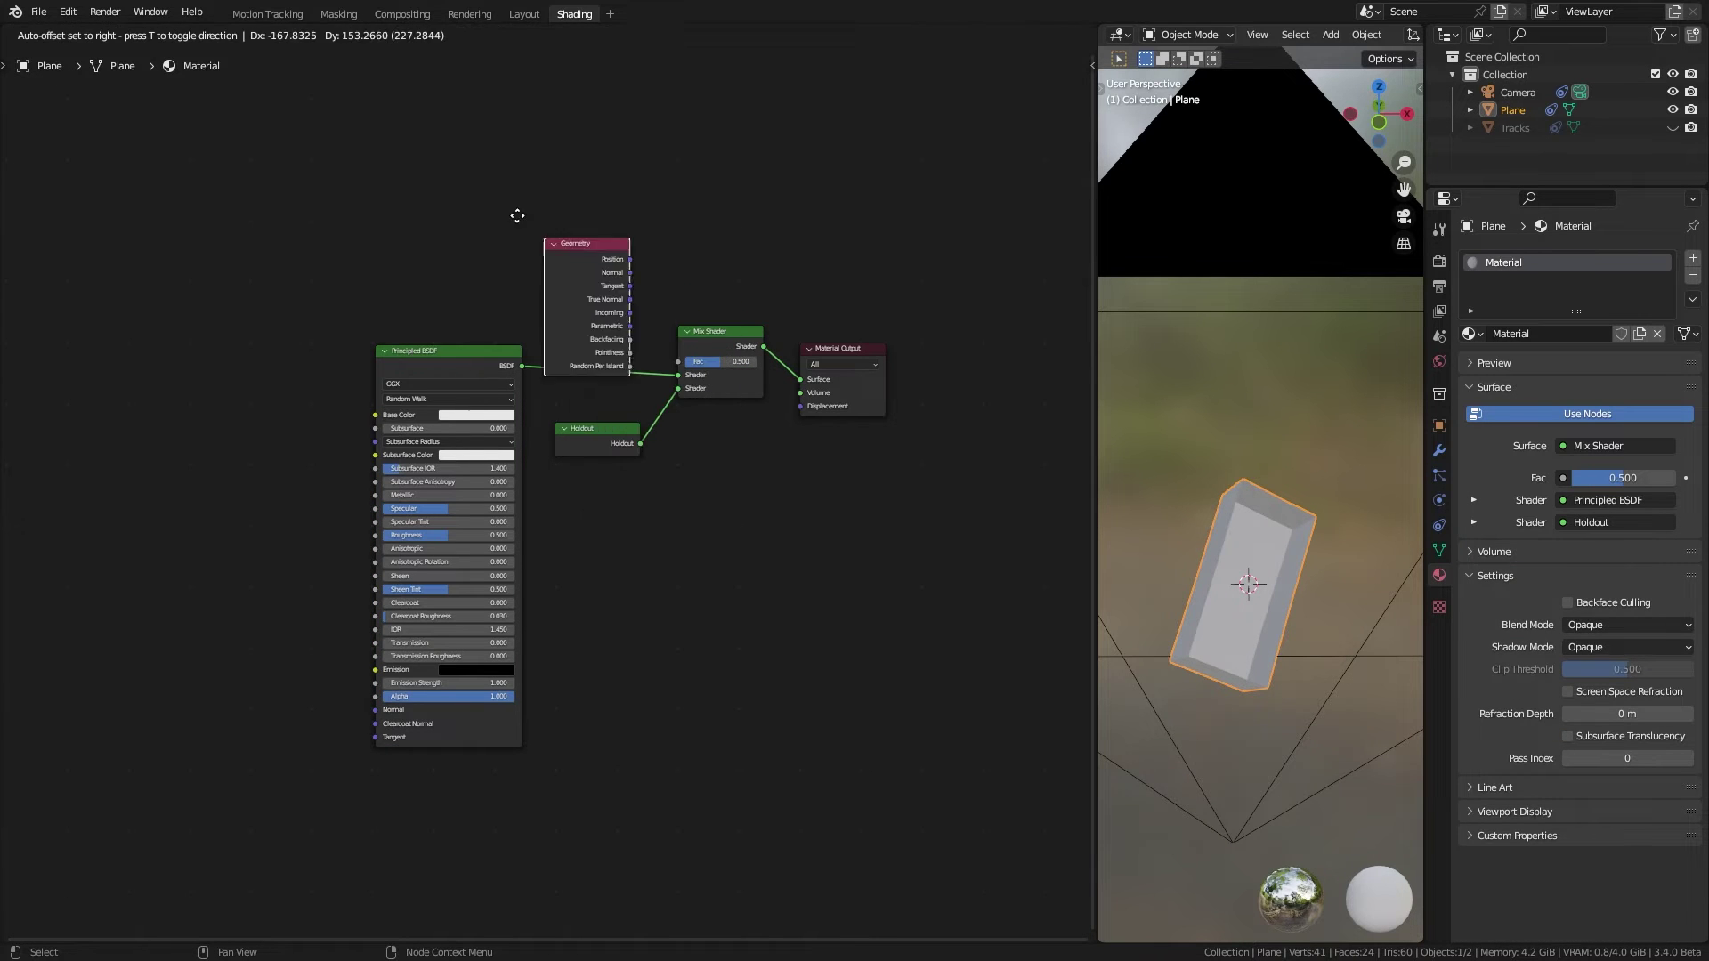
pyautogui.click(413, 147)
pyautogui.moveTo(517, 267); pyautogui.dragTo(686, 361)
pyautogui.moveTo(634, 436); pyautogui.dragTo(625, 434)
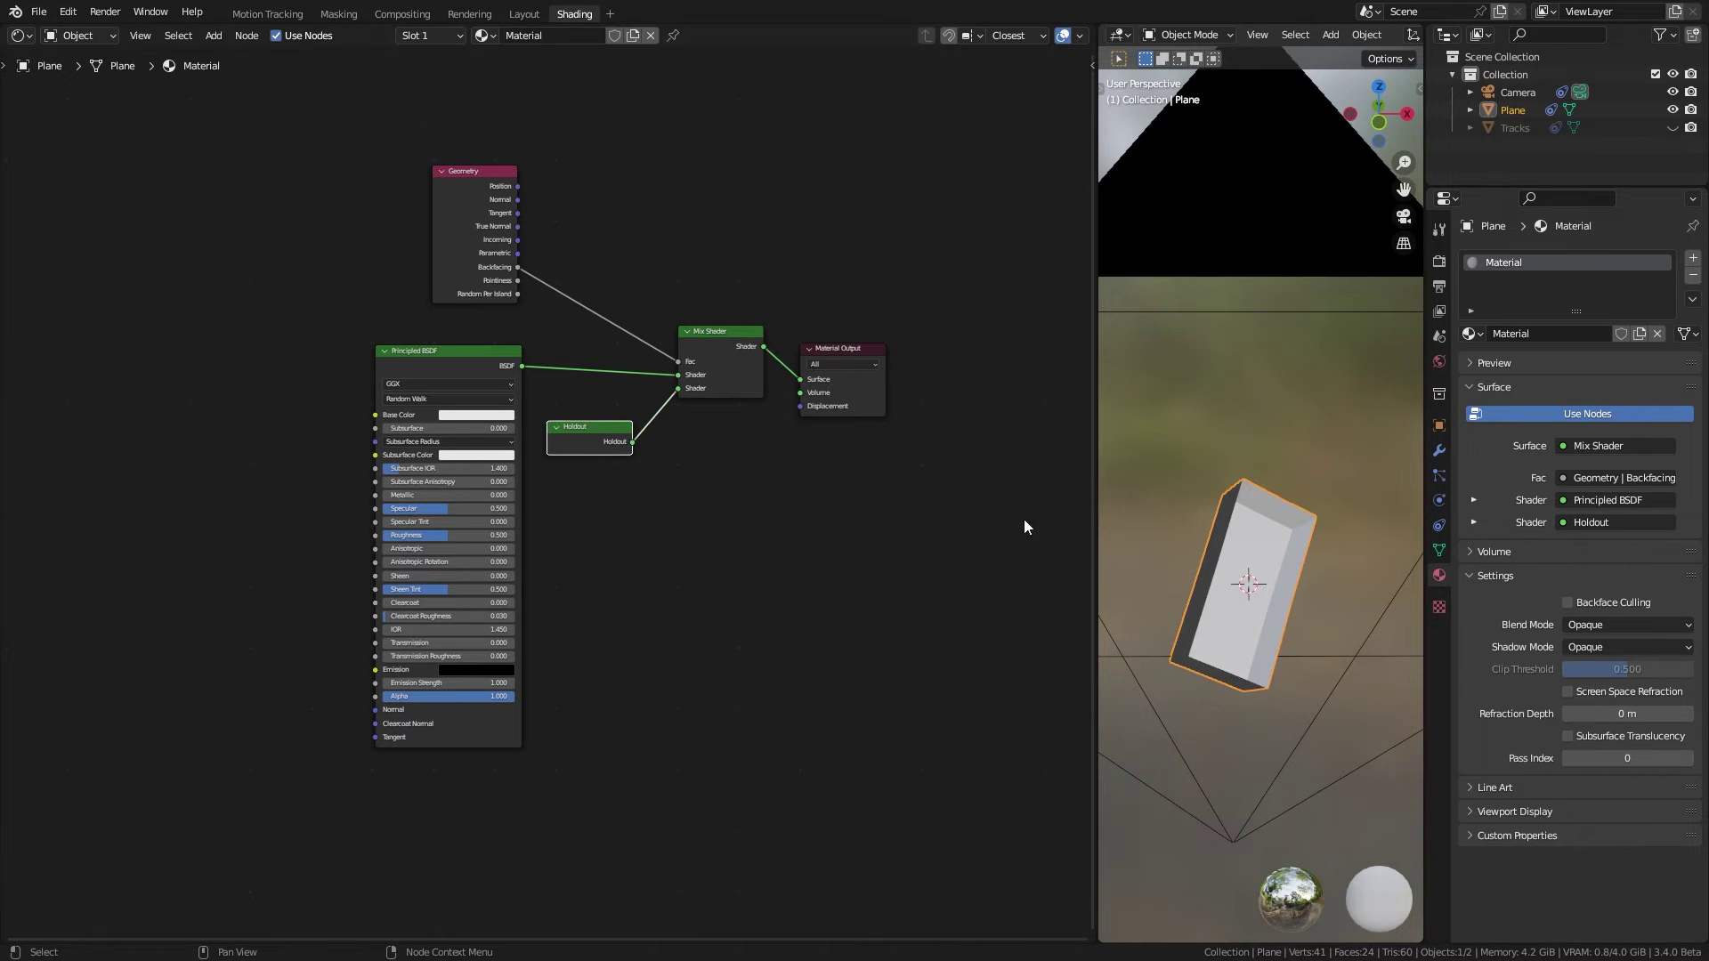
# Return to the Layout workspace and show the box through the camera with rendered shading
pyautogui.click(1439, 259)
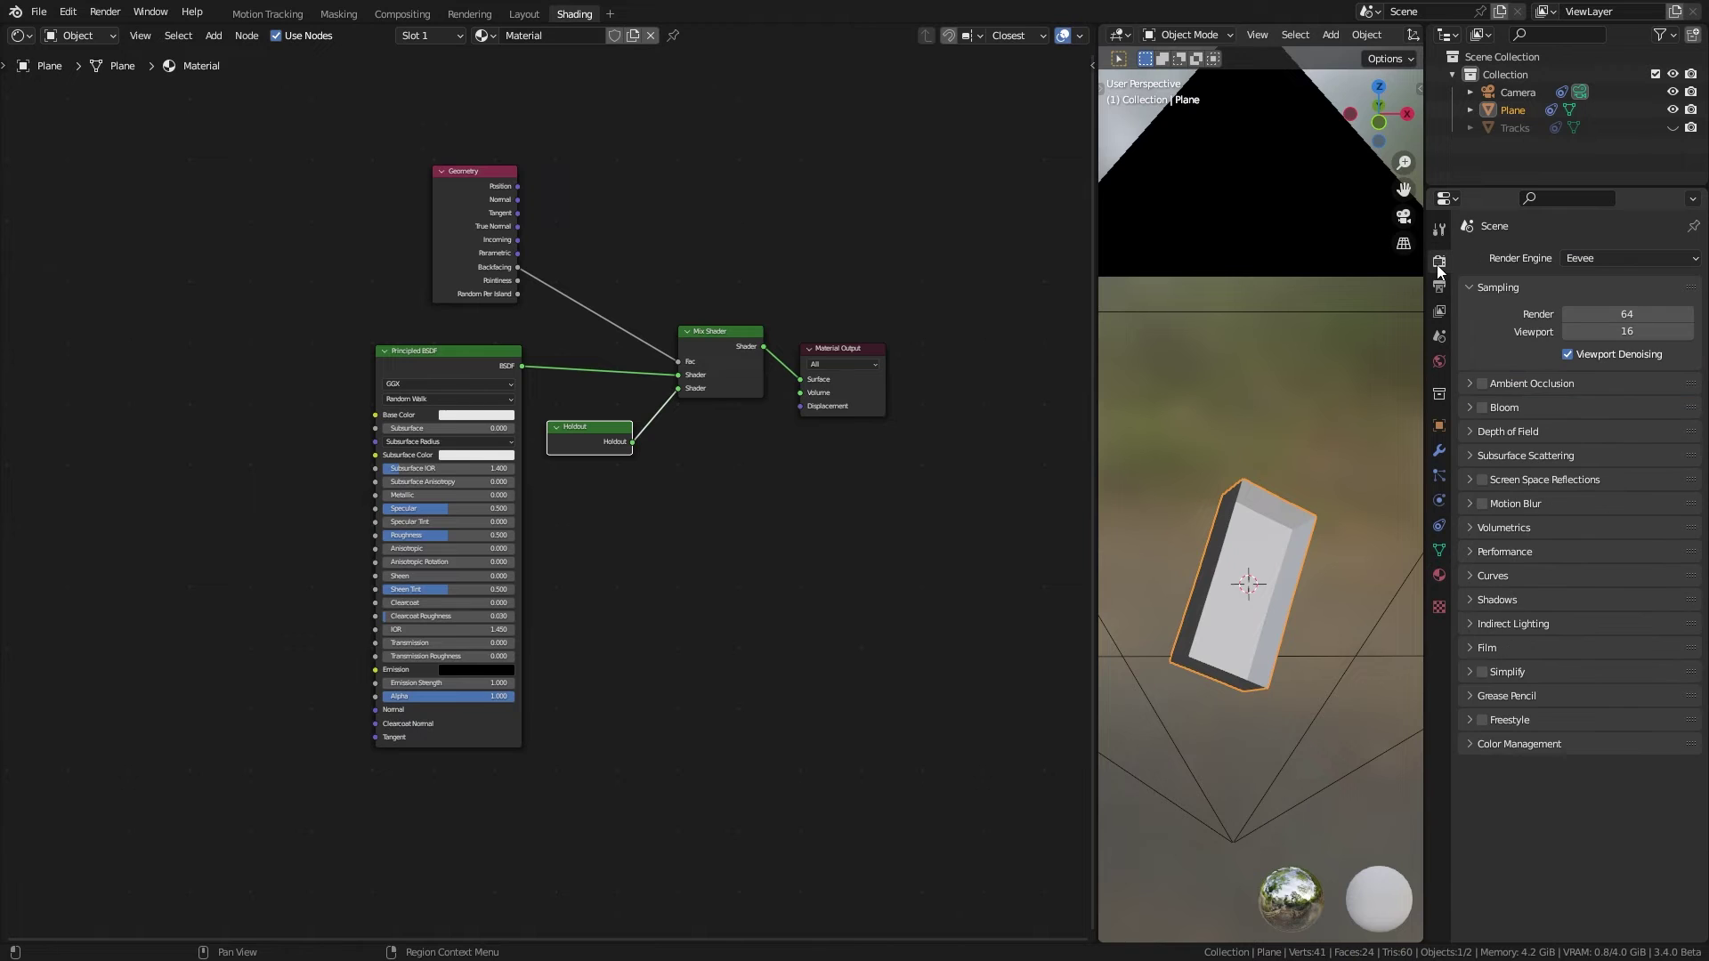
pyautogui.click(525, 13)
pyautogui.press('KP_0')
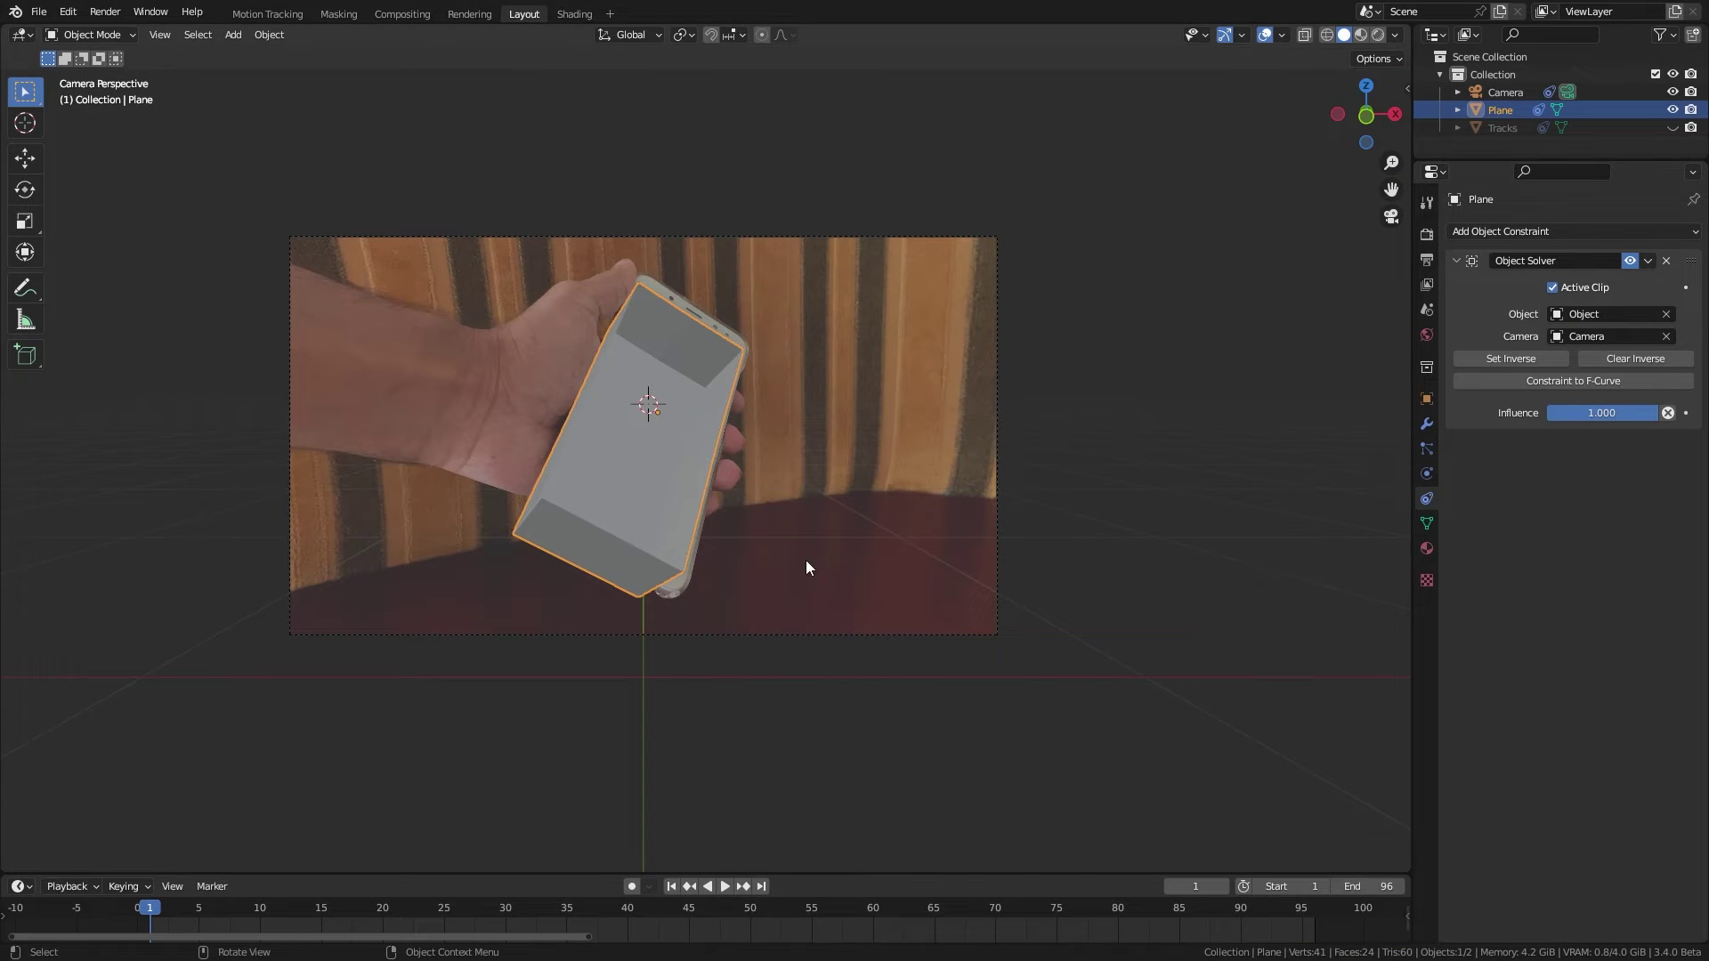
pyautogui.press('z')
pyautogui.click(810, 452)
# Enable the Transparent film option in the Eevee render settings
pyautogui.click(1426, 234)
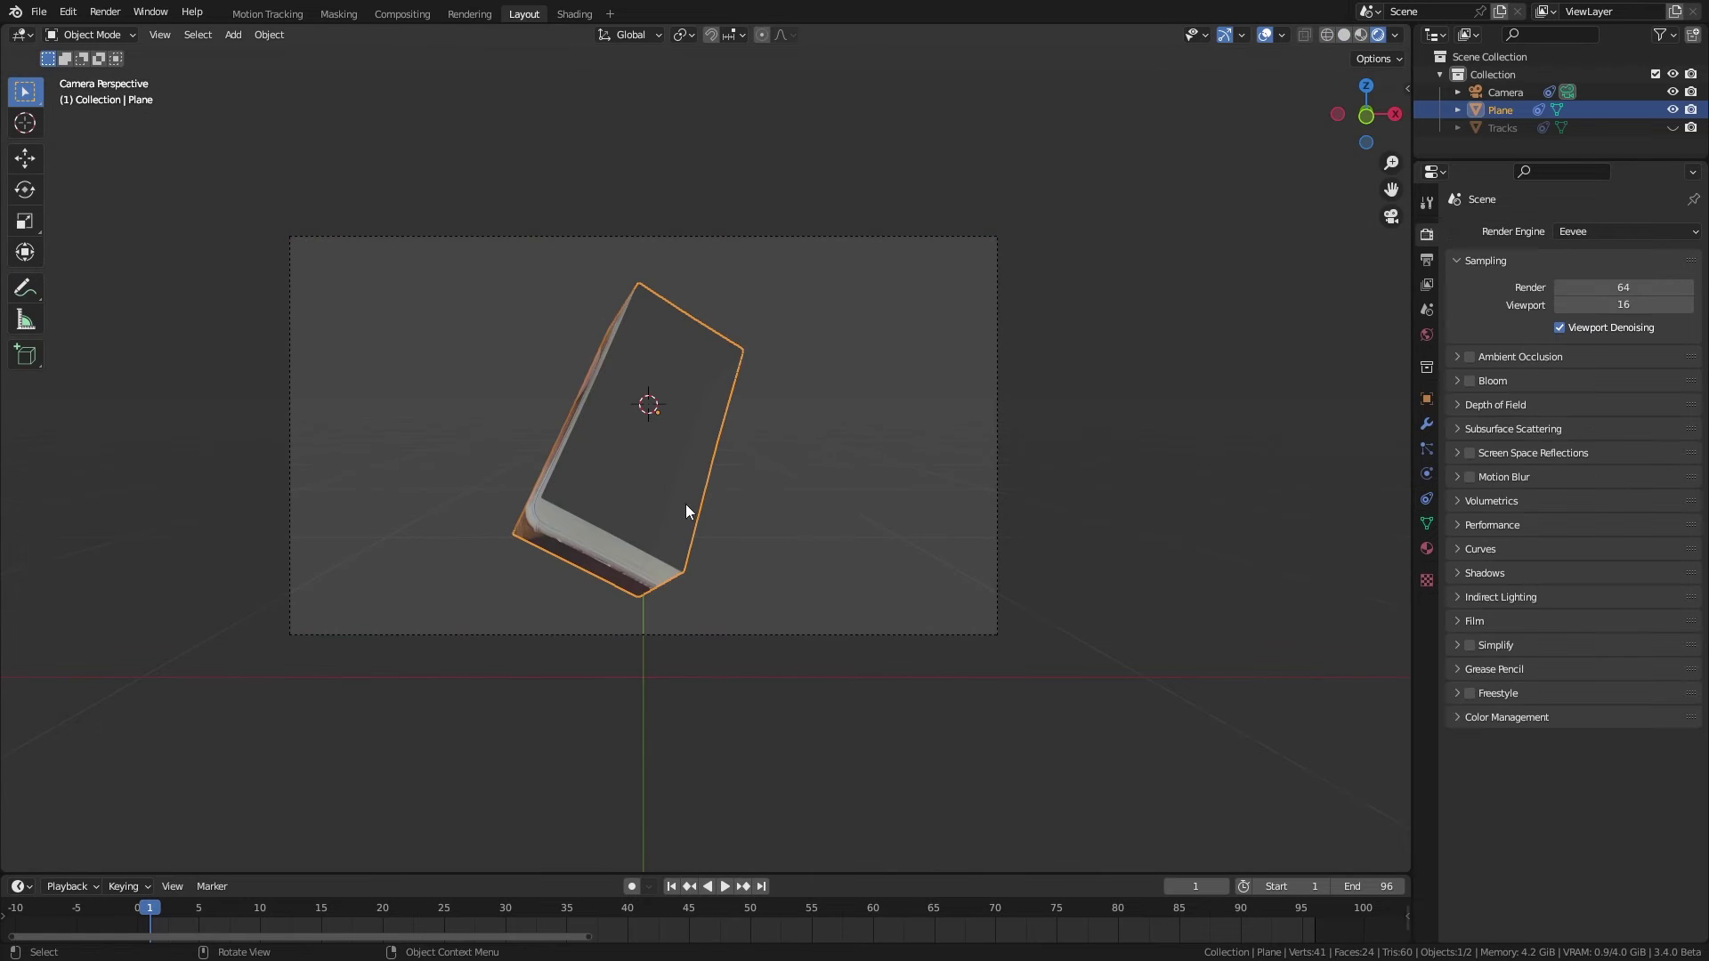
pyautogui.click(693, 617)
pyautogui.click(1472, 620)
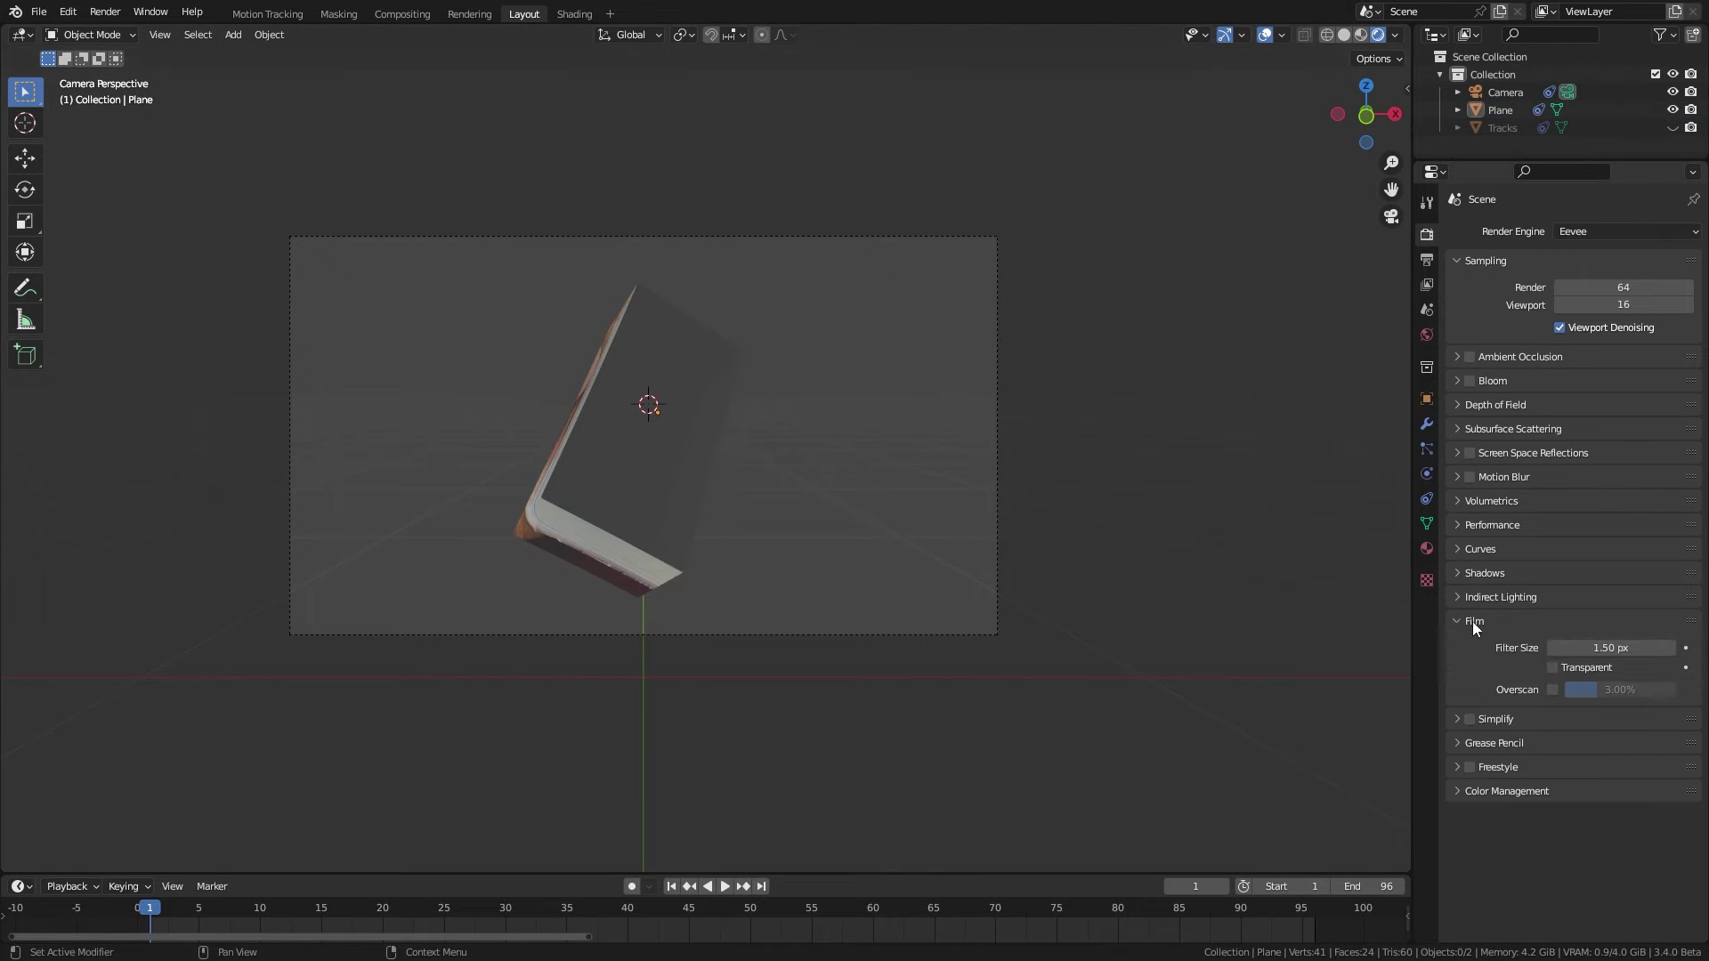
pyautogui.click(1551, 668)
# Set the opacity of the camera's background footage to 1.000
pyautogui.click(965, 634)
pyautogui.click(1426, 474)
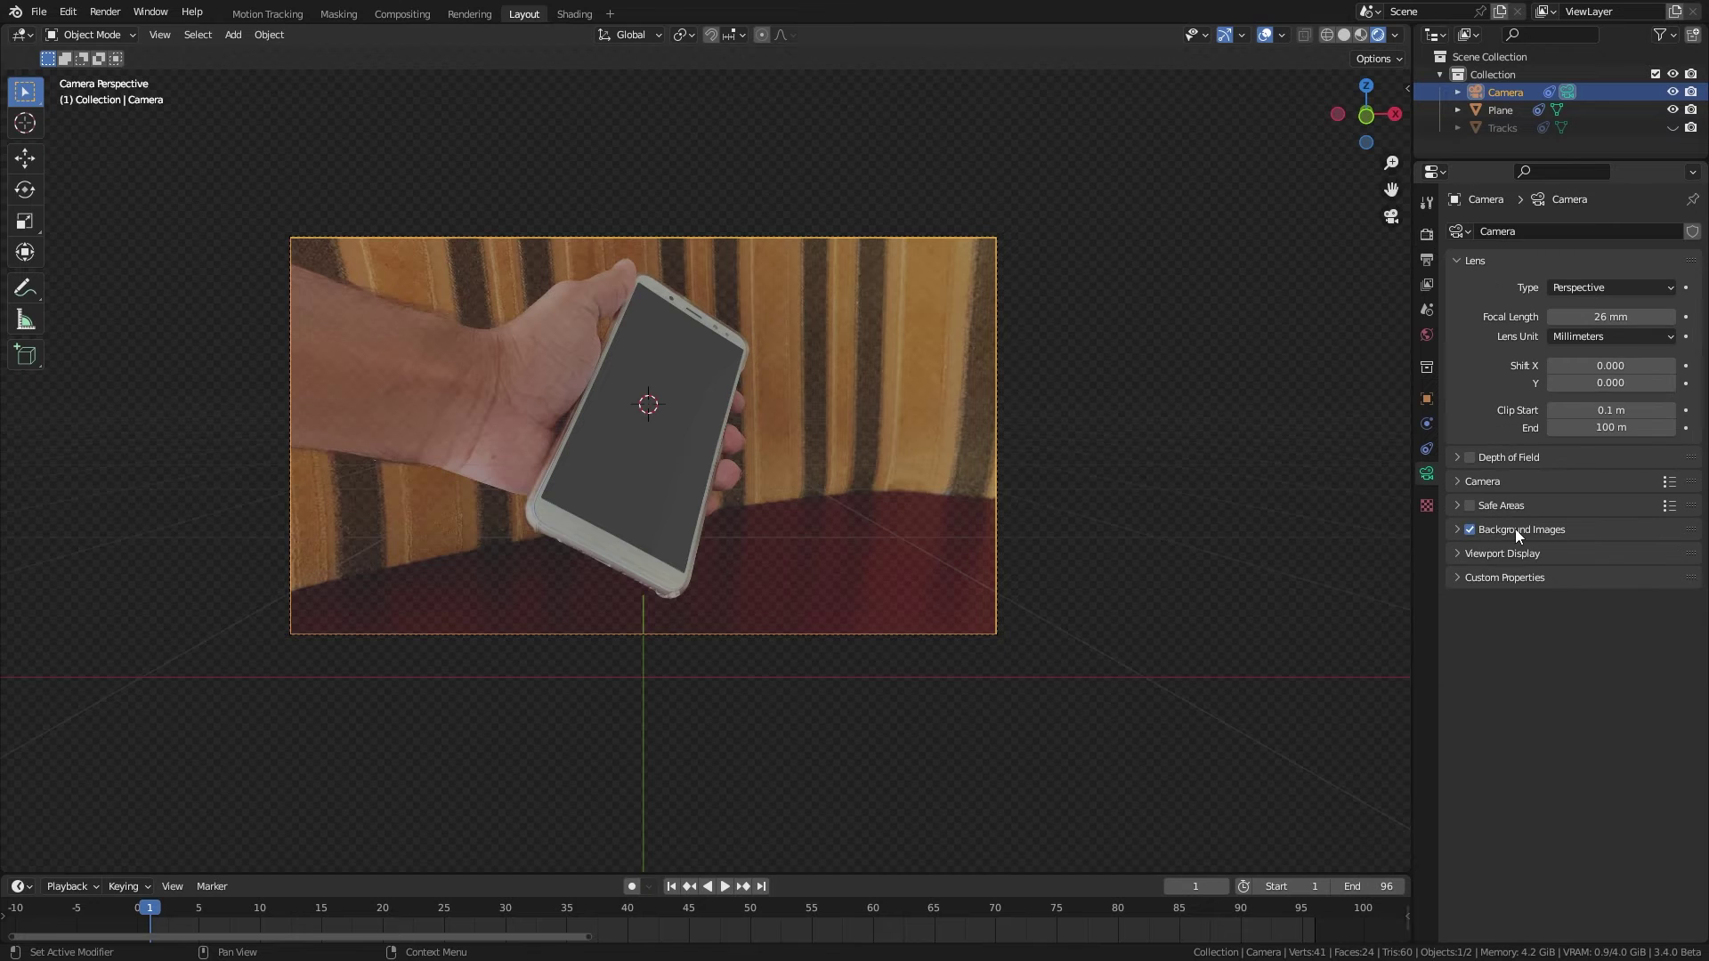
pyautogui.click(1515, 529)
pyautogui.moveTo(1591, 786); pyautogui.dragTo(1688, 787)
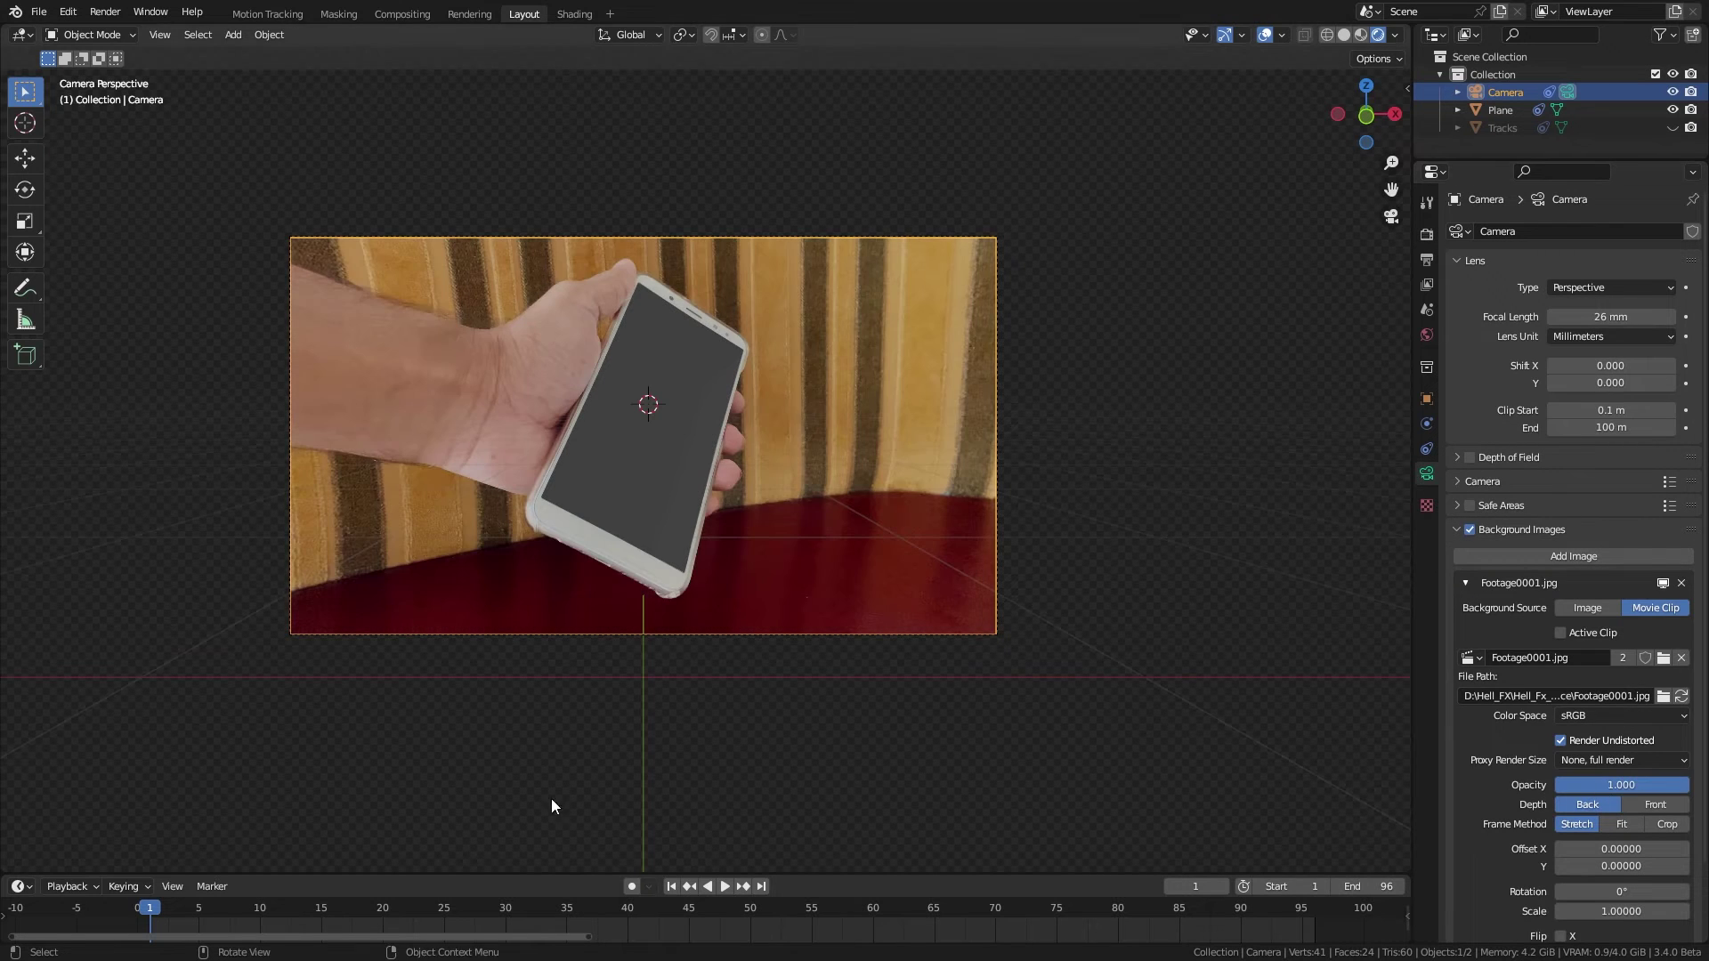
# Scrub through the shot in rendered shading to check the cavity and the test monkey head against the phone footage
pyautogui.moveTo(161, 908); pyautogui.dragTo(316, 915)
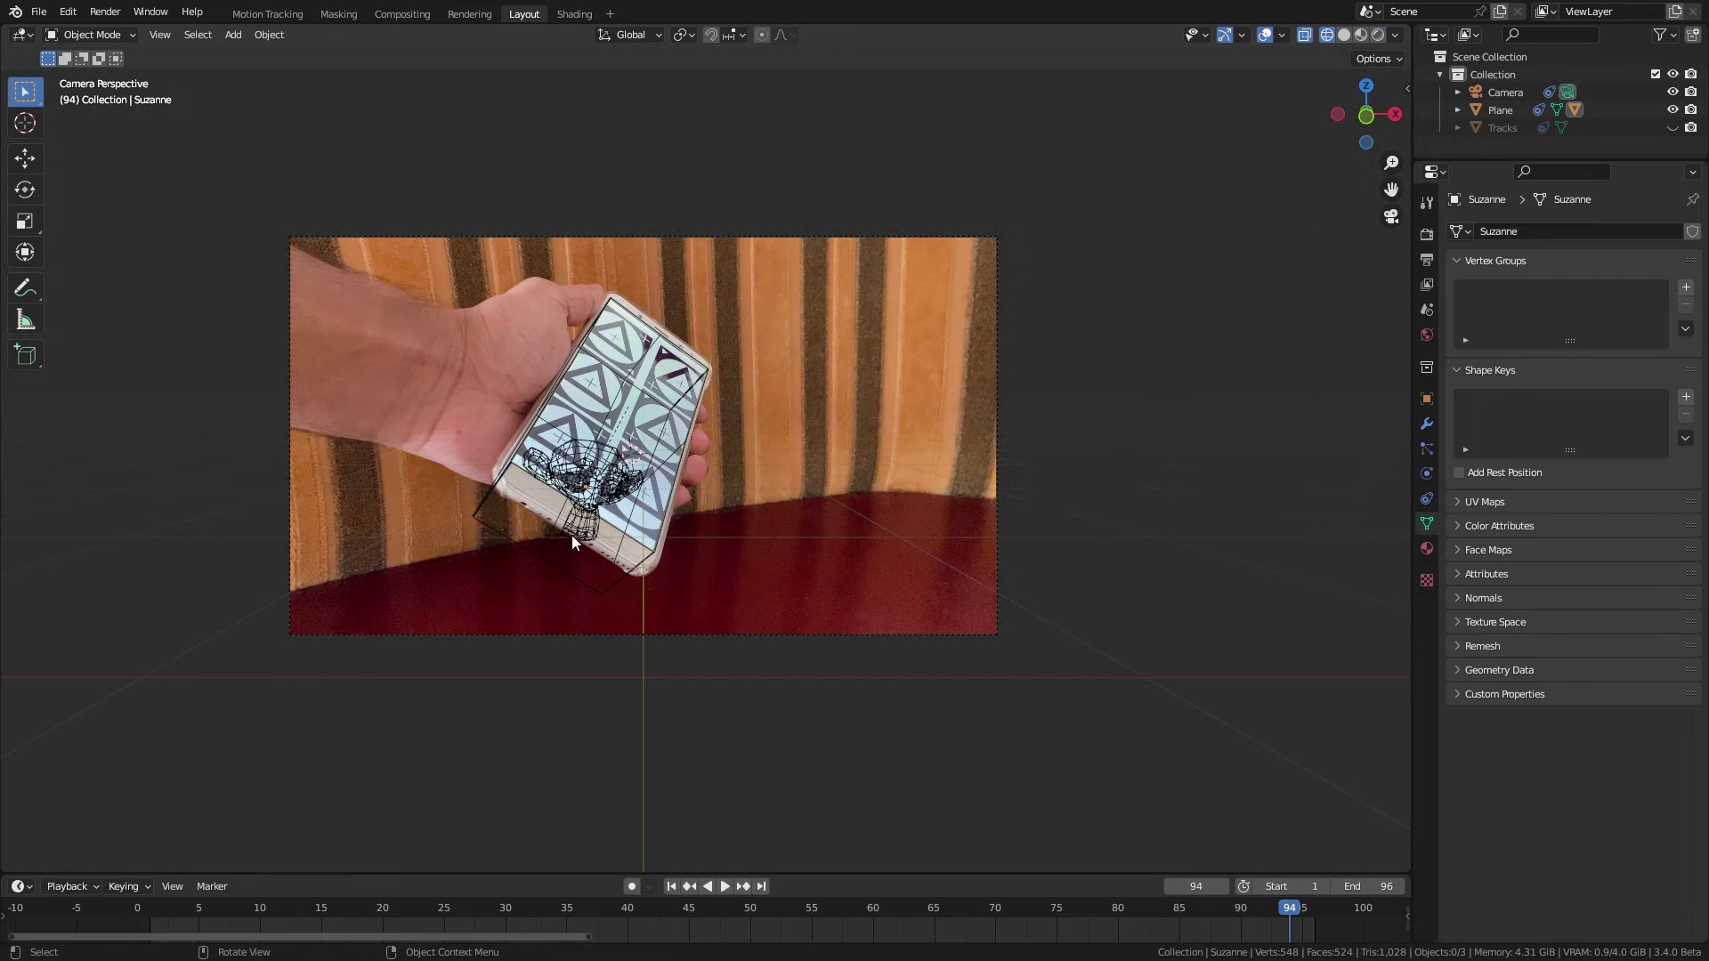
pyautogui.press('z')
pyautogui.click(648, 456)
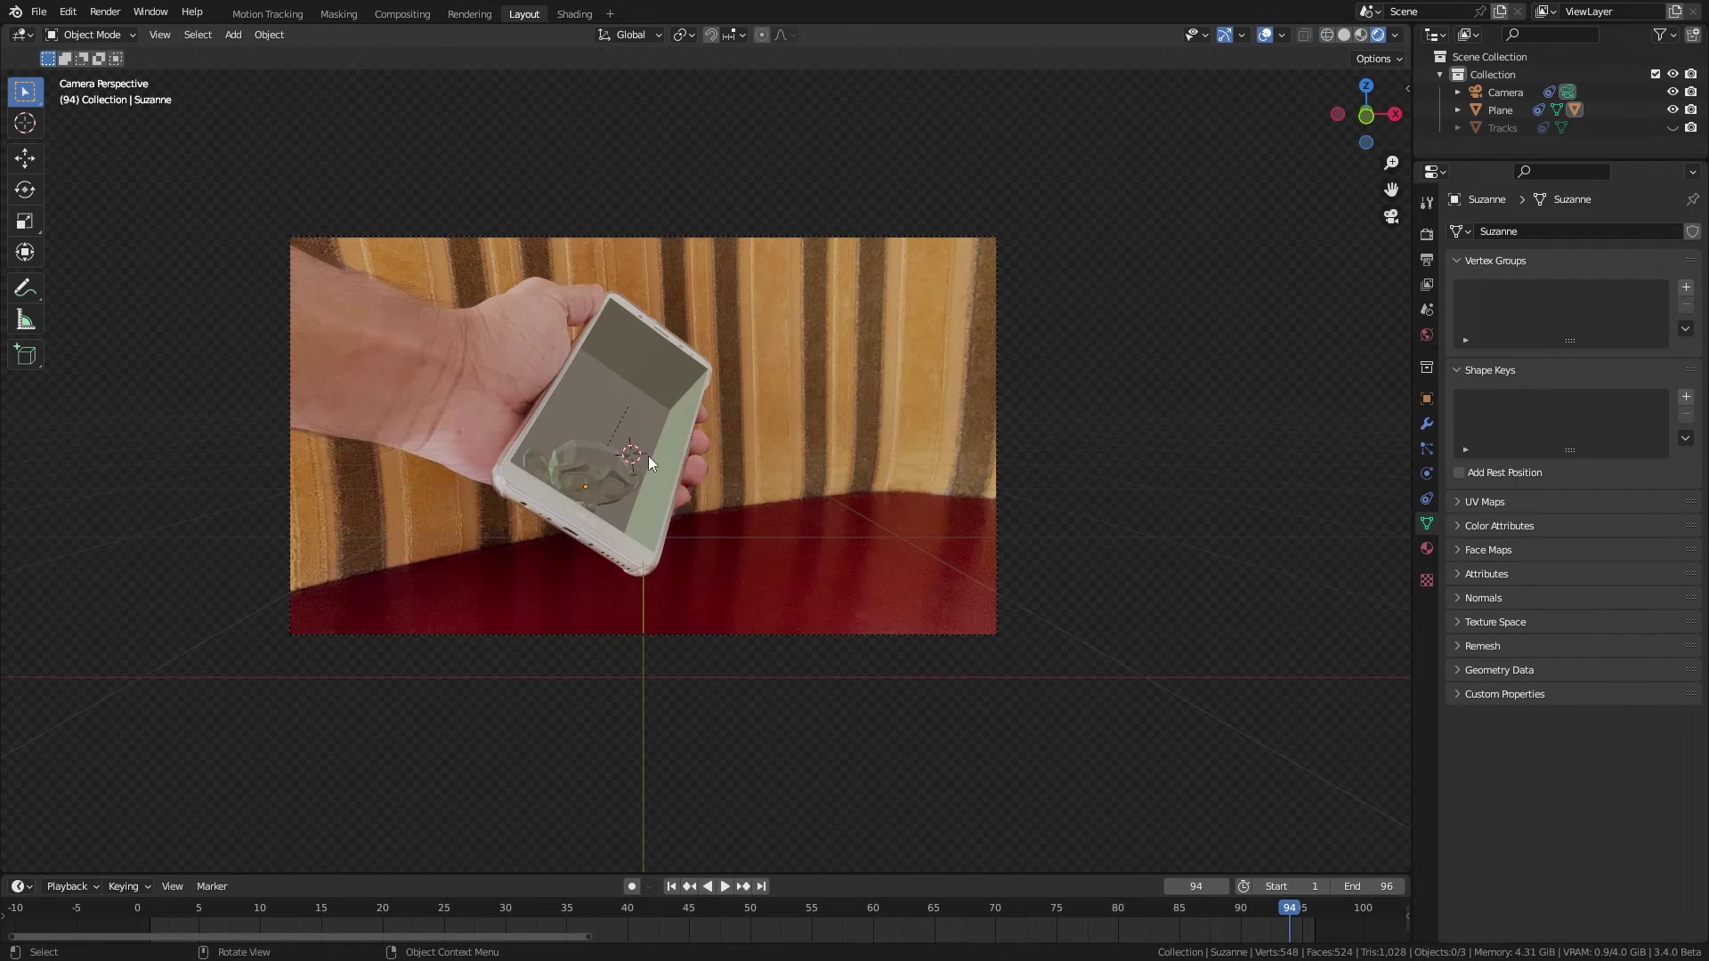
pyautogui.moveTo(1288, 919); pyautogui.dragTo(769, 904)
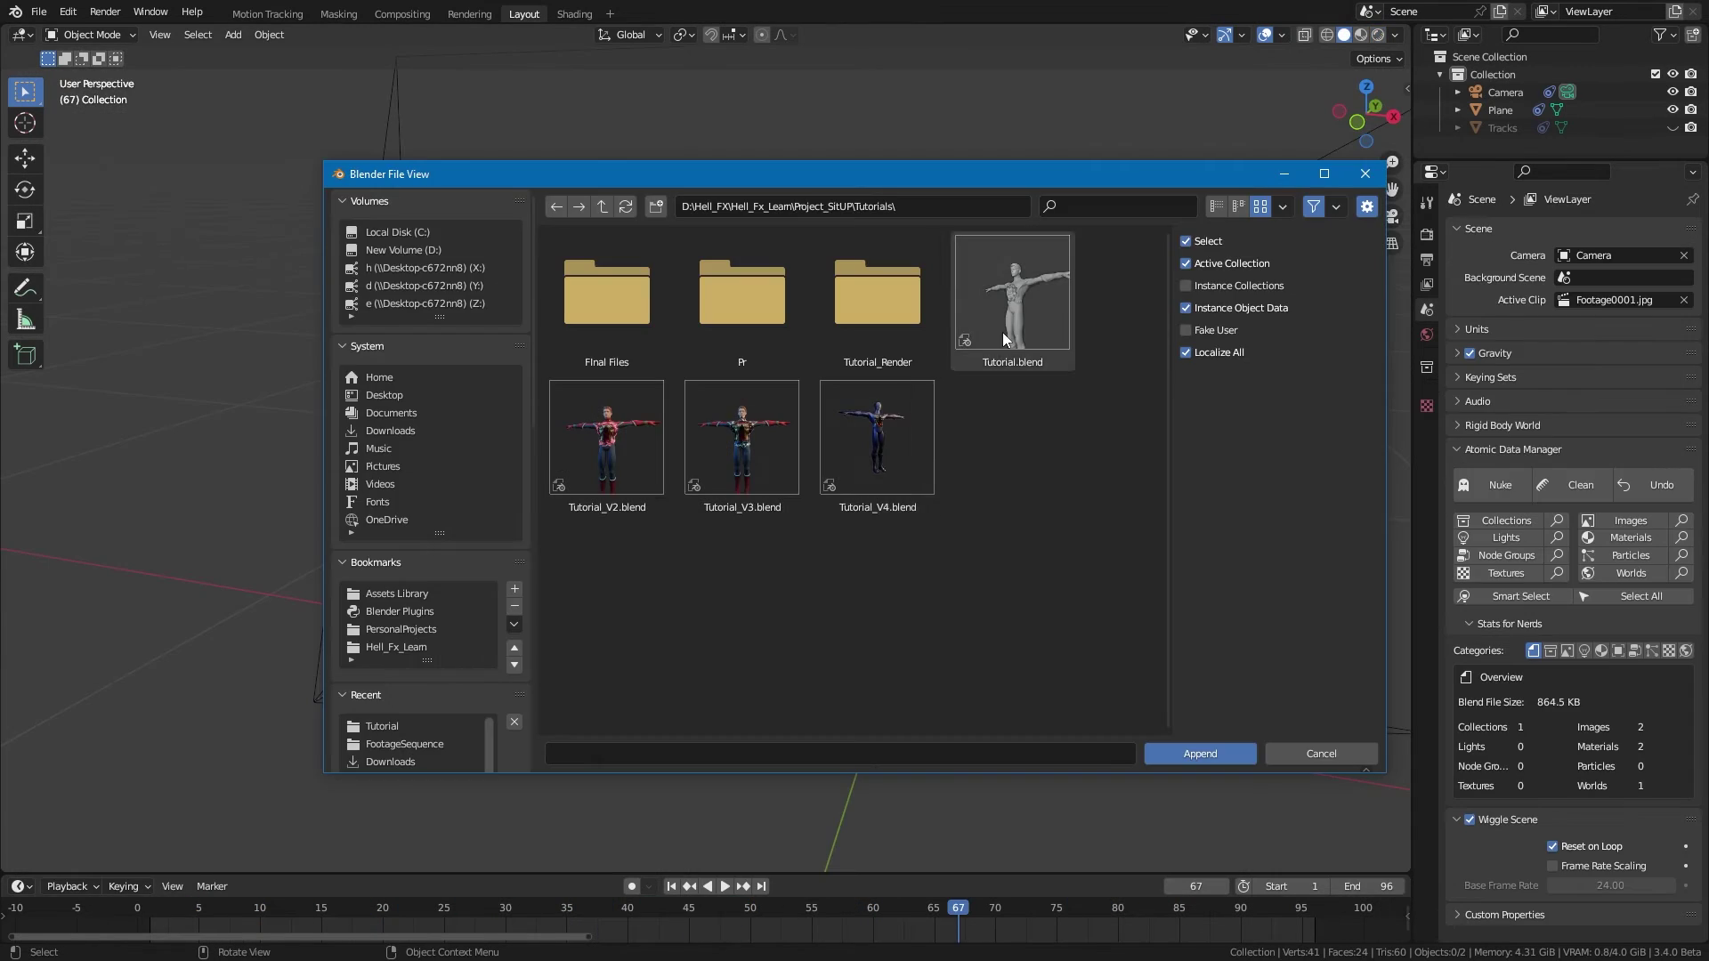
# Append the rigged character from Tutorial.blend and rotate its armature about the local X axis to line up with the box
pyautogui.doubleClick(1003, 333)
pyautogui.click(1042, 372)
pyautogui.moveTo(229, 913); pyautogui.dragTo(1106, 920)
pyautogui.keyDown('shift'); pyautogui.moveTo(1085, 426); pyautogui.dragTo(1053, 463, button='middle'); pyautogui.keyUp('shift')
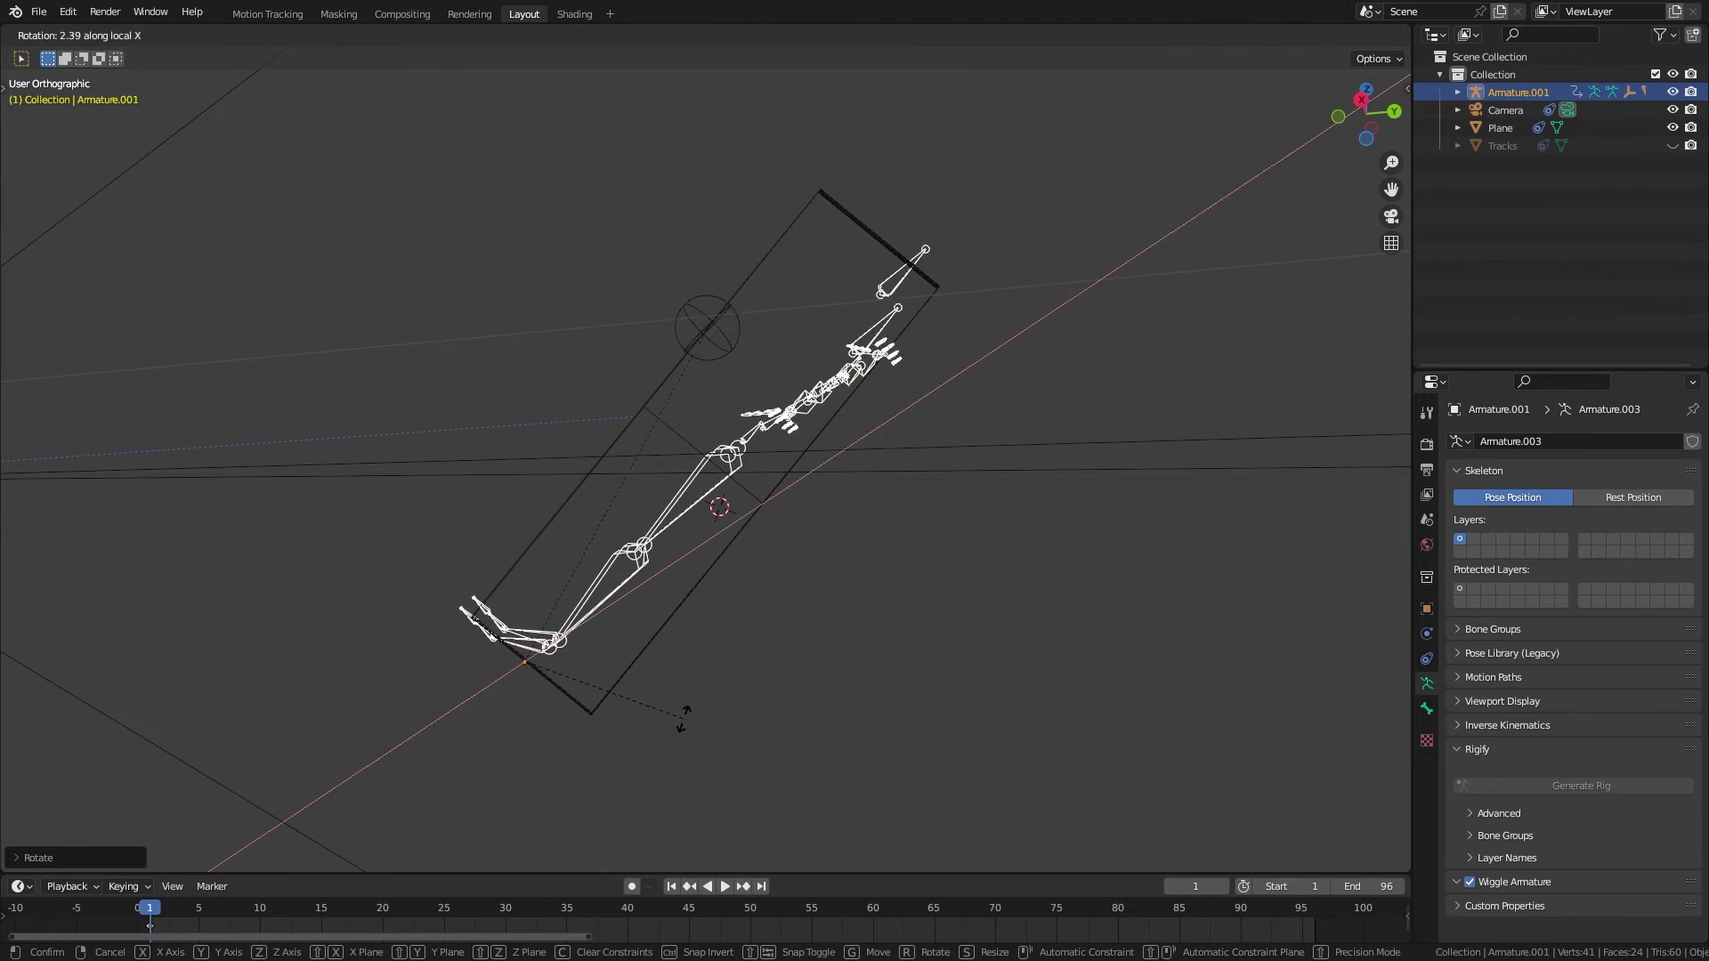
pyautogui.click(676, 501)
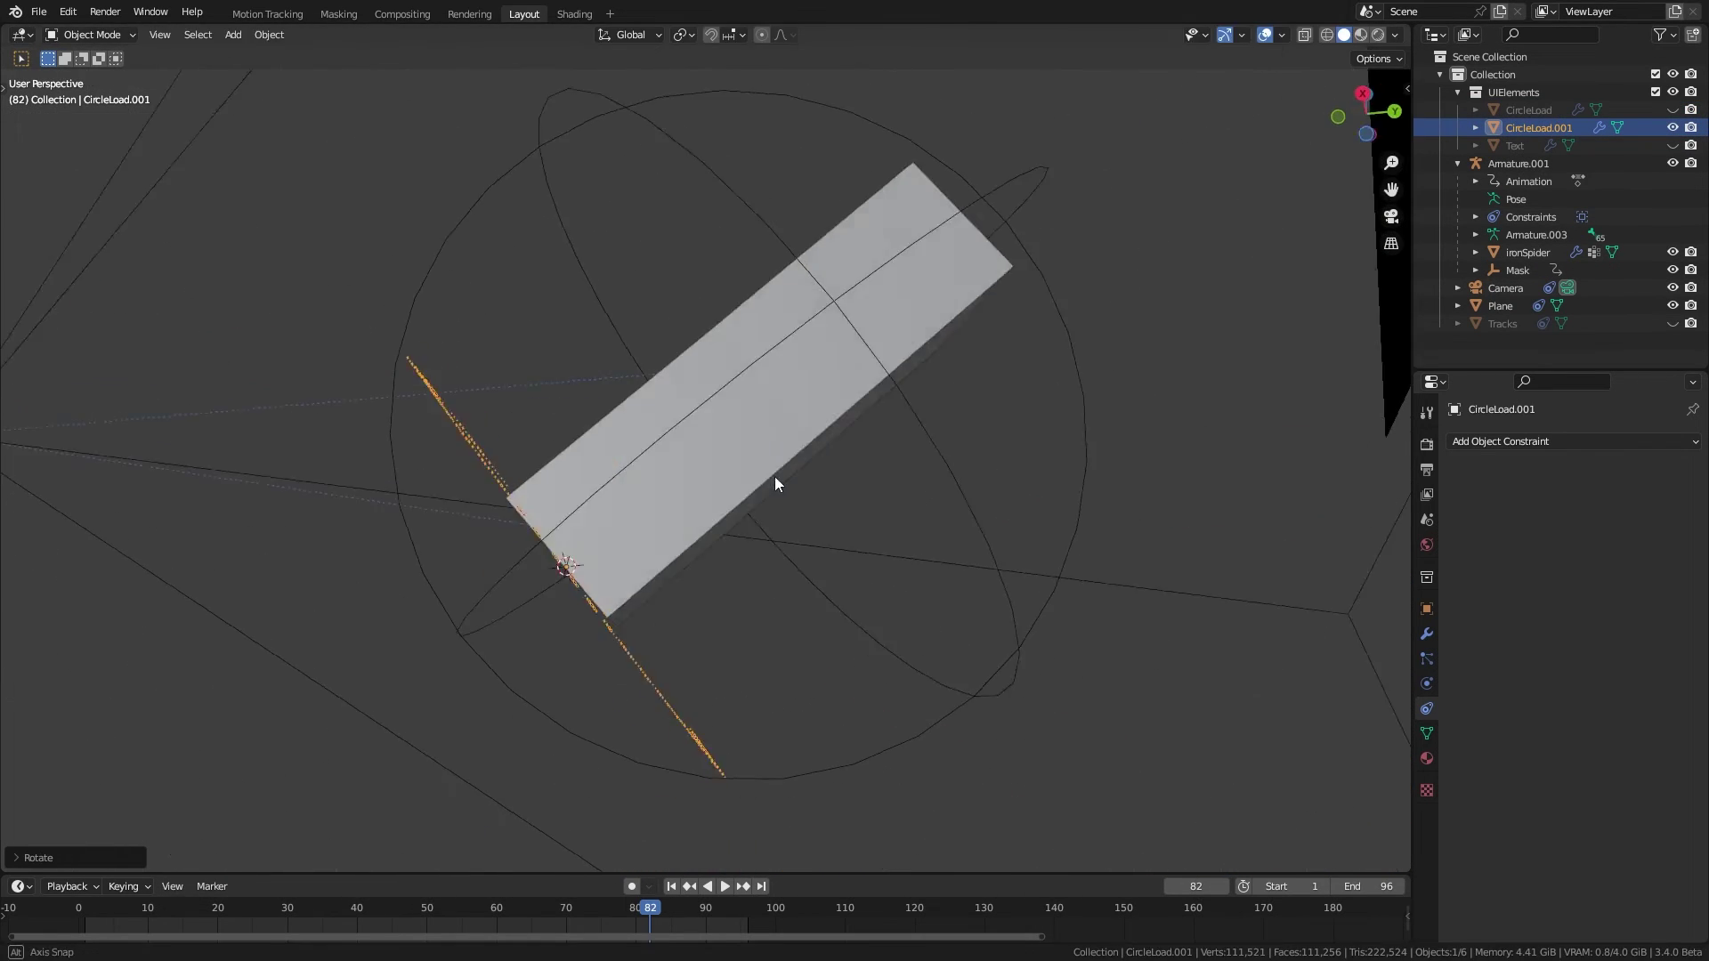
# Rotate the CircleLoad.001 ring about its local X axis and scale it down to fit around the character's feet
pyautogui.press('r')
pyautogui.press('x')
pyautogui.press('x')
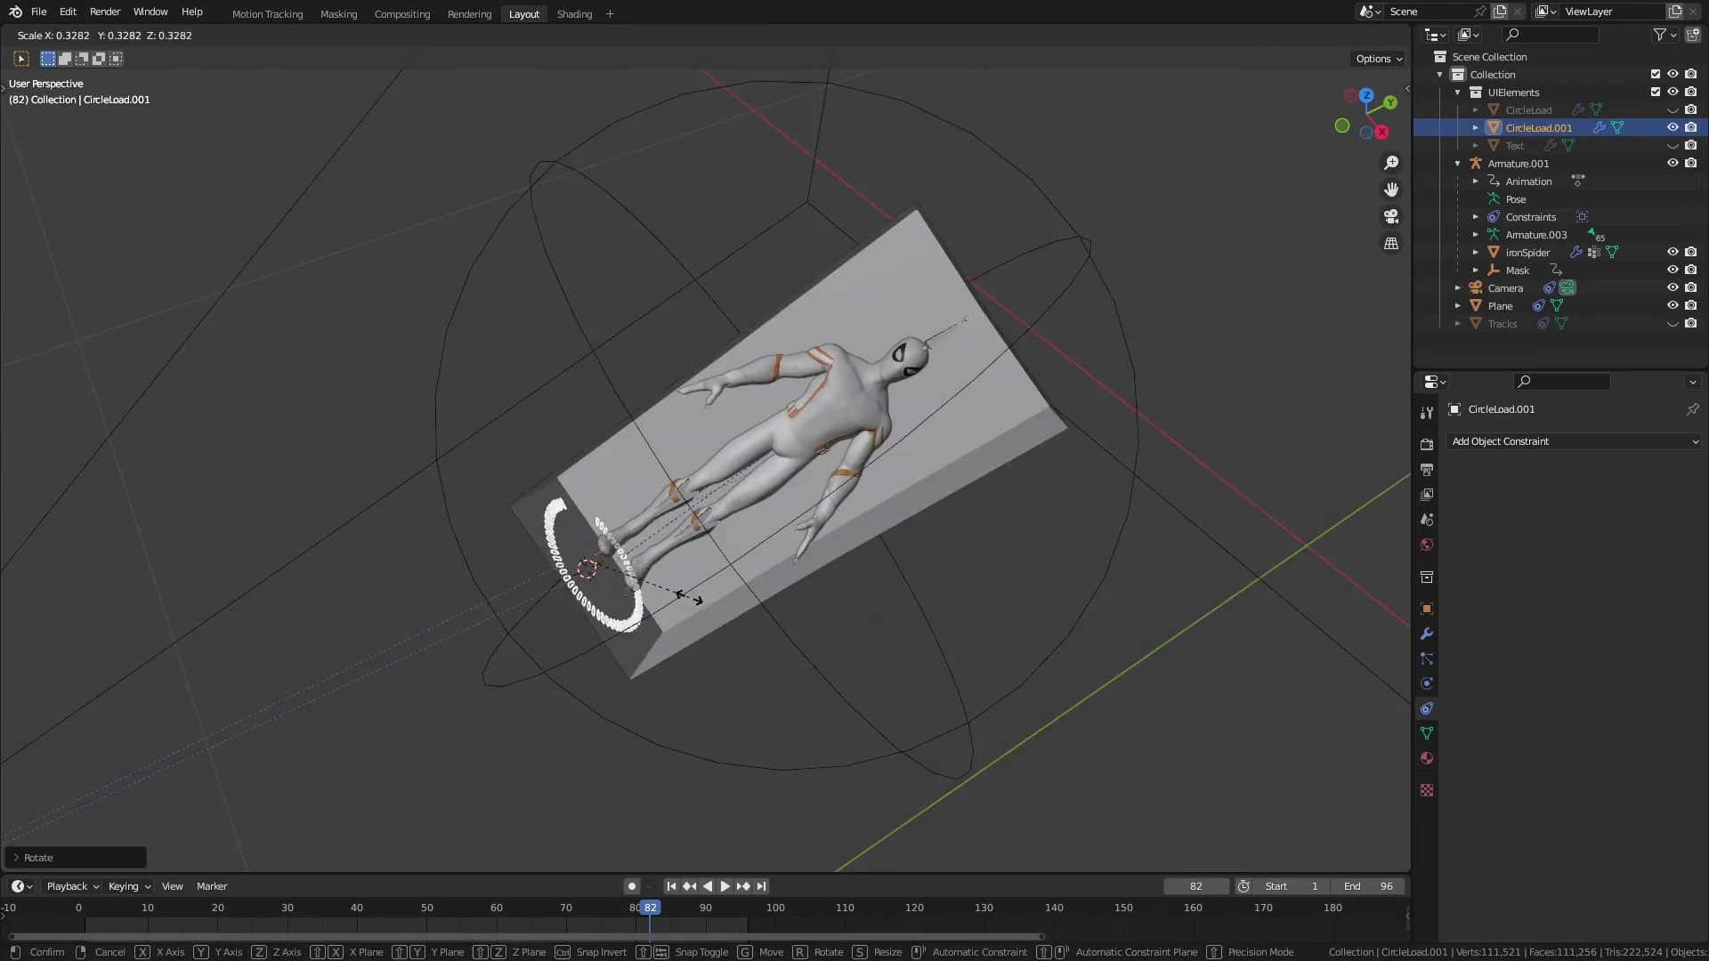
pyautogui.press('Return')
pyautogui.moveTo(780, 532); pyautogui.dragTo(632, 523, button='middle')
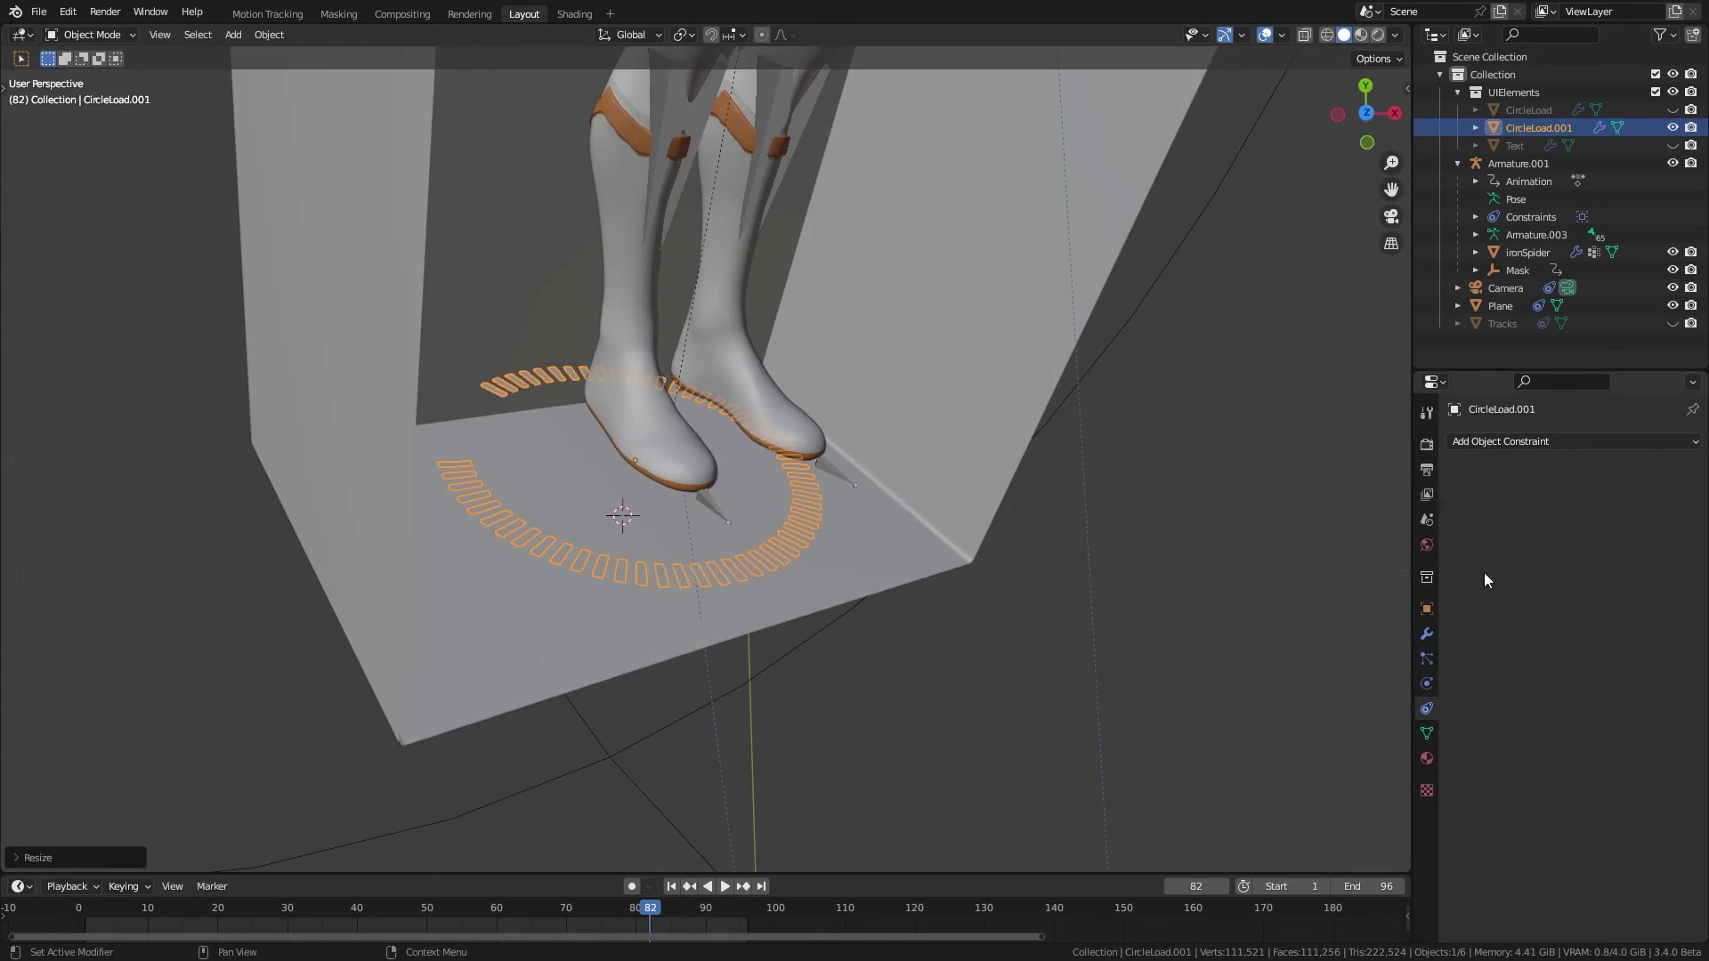
# Set the foot ring's Geometry Nodes inputs to Resolution 64, End 1.000 and Length 0.358 m
pyautogui.click(1427, 633)
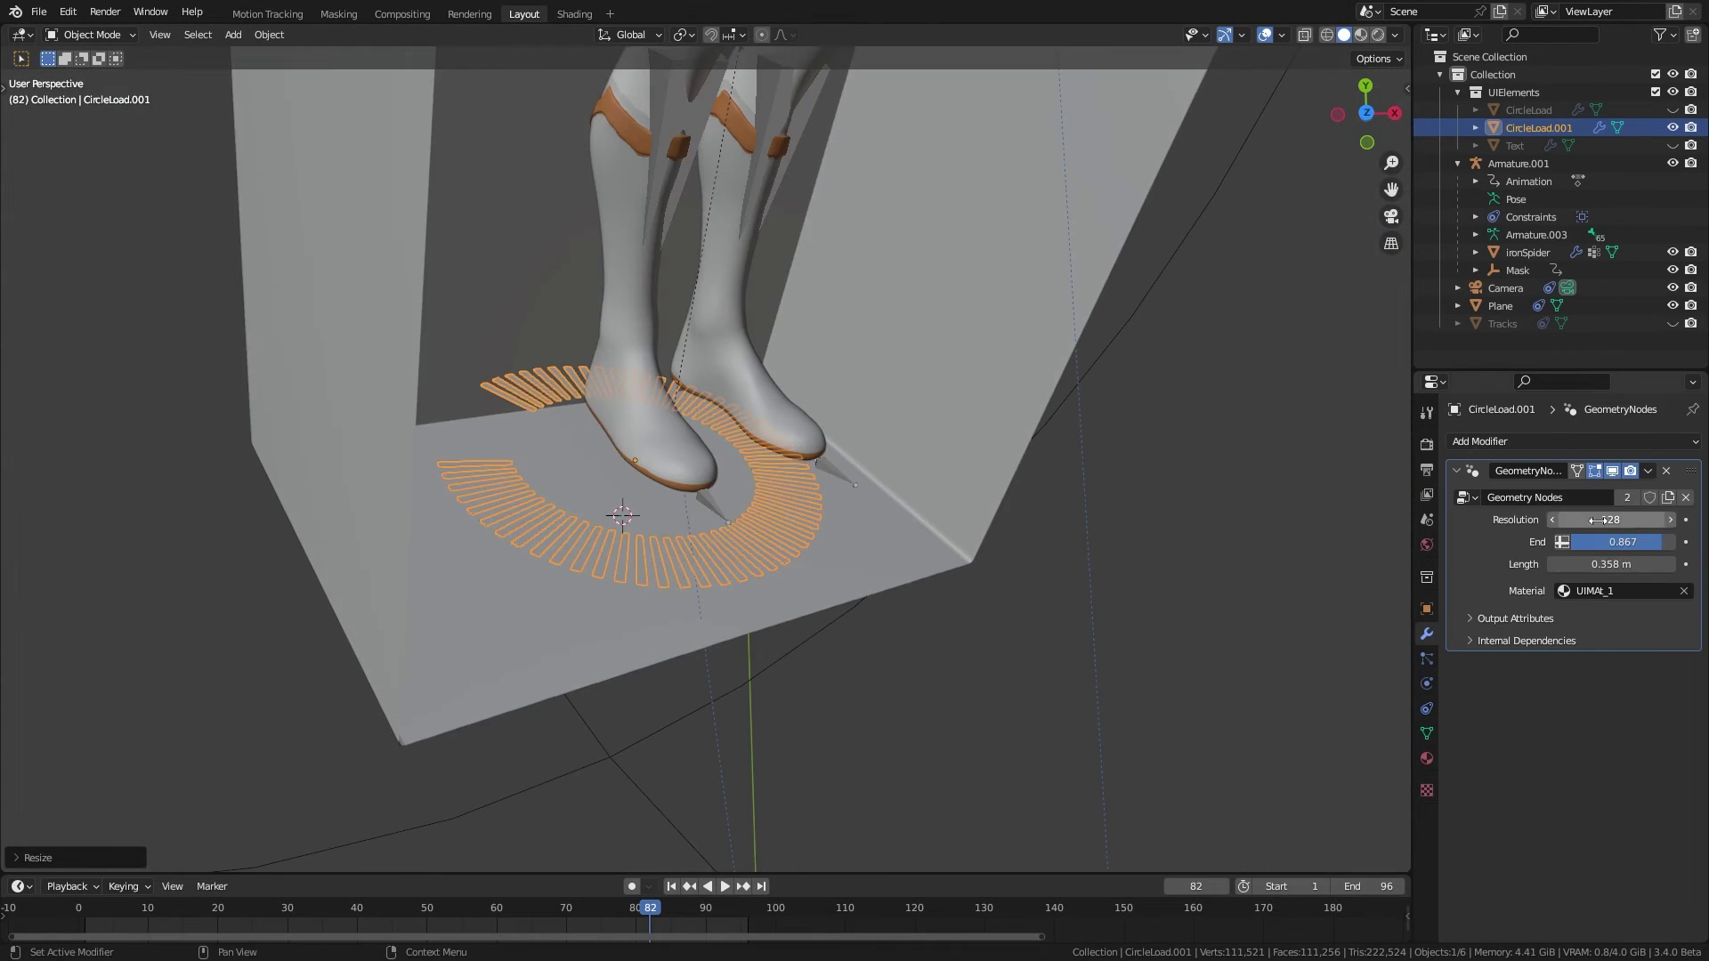
pyautogui.hotkey('alt', 'a')
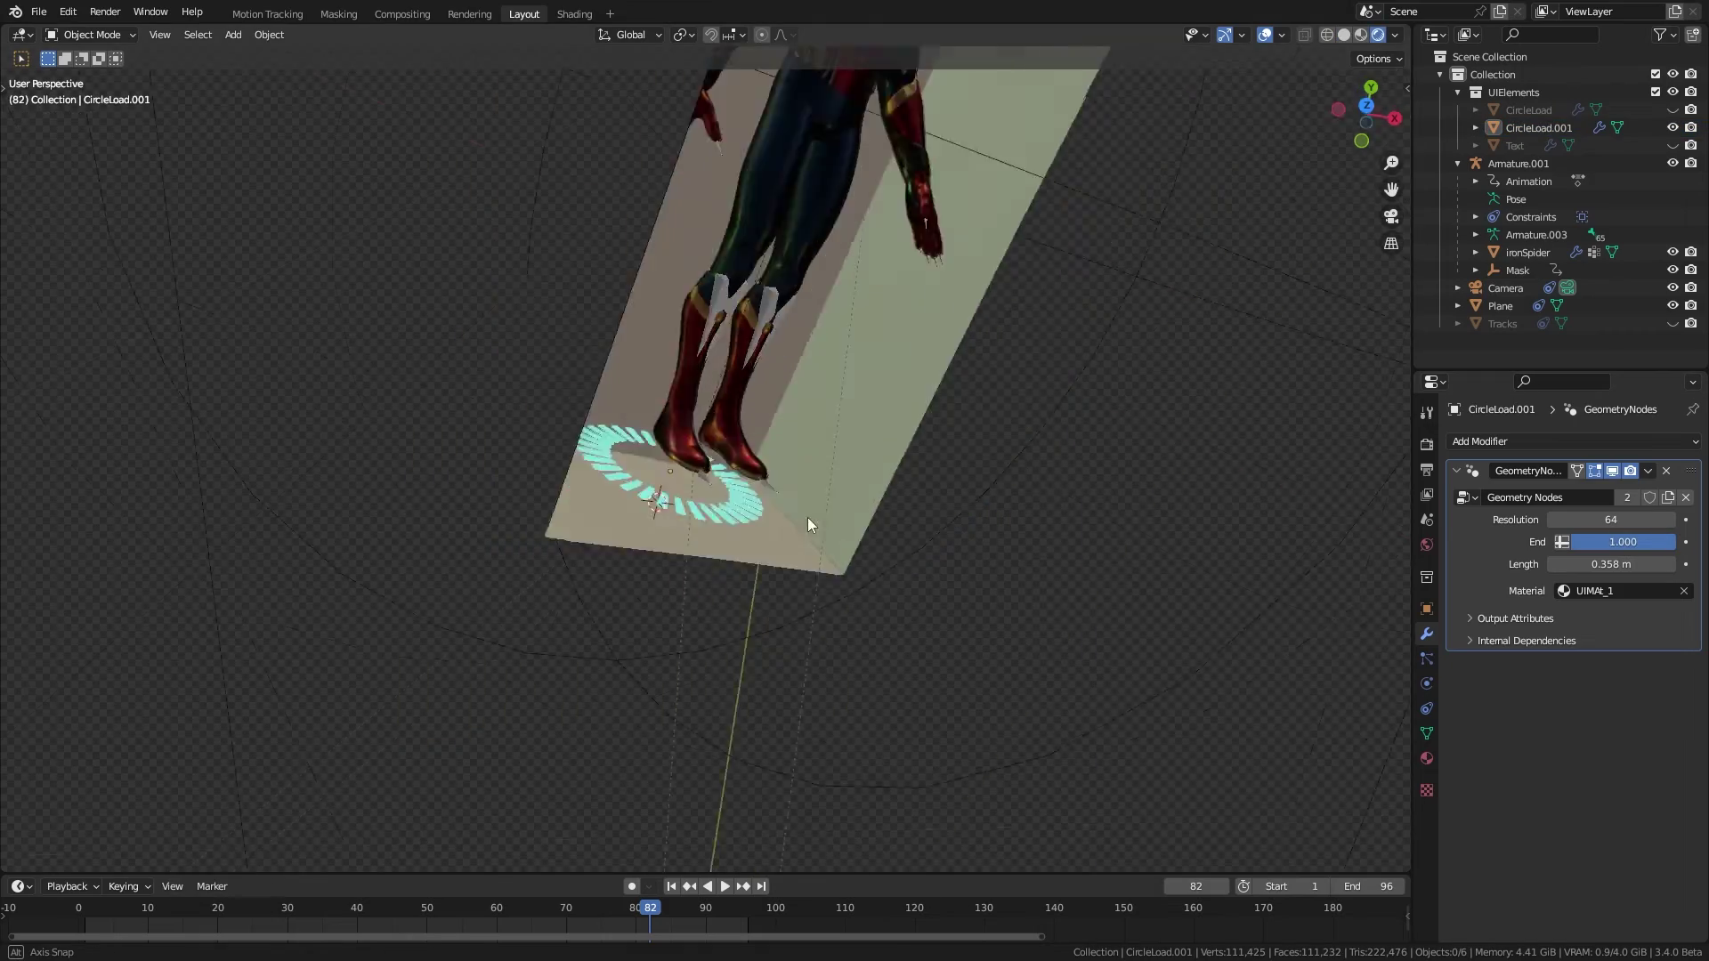
pyautogui.moveTo(809, 517); pyautogui.dragTo(769, 491, button='middle')
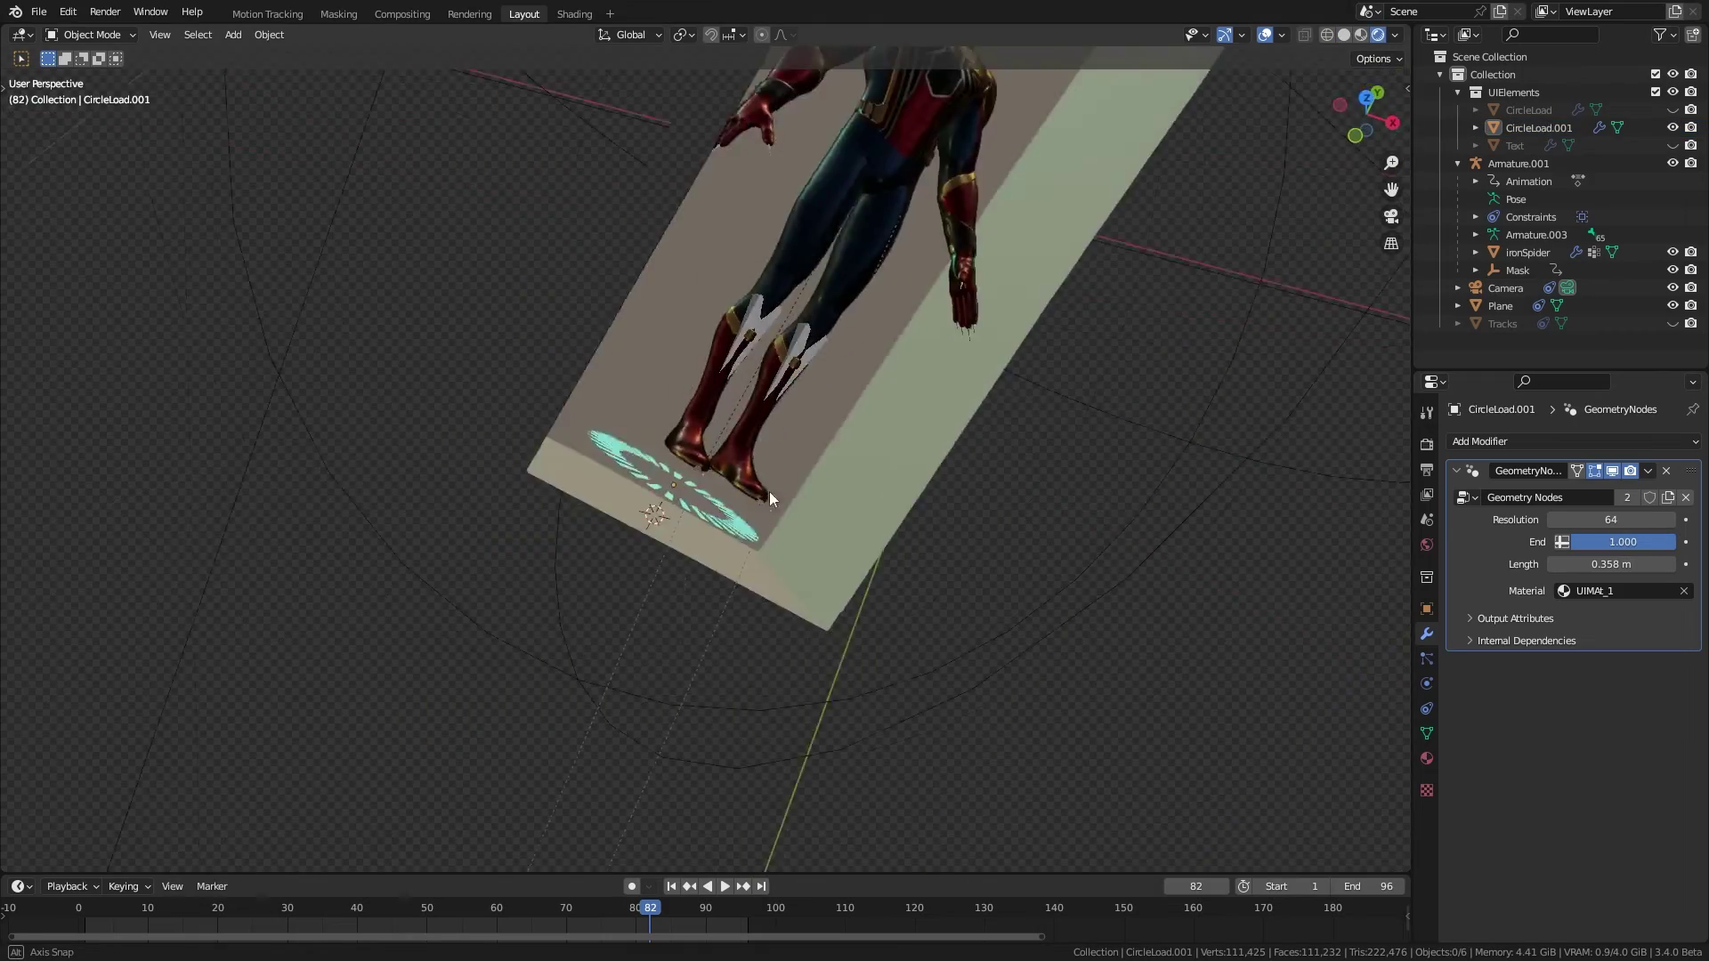
pyautogui.press('s')
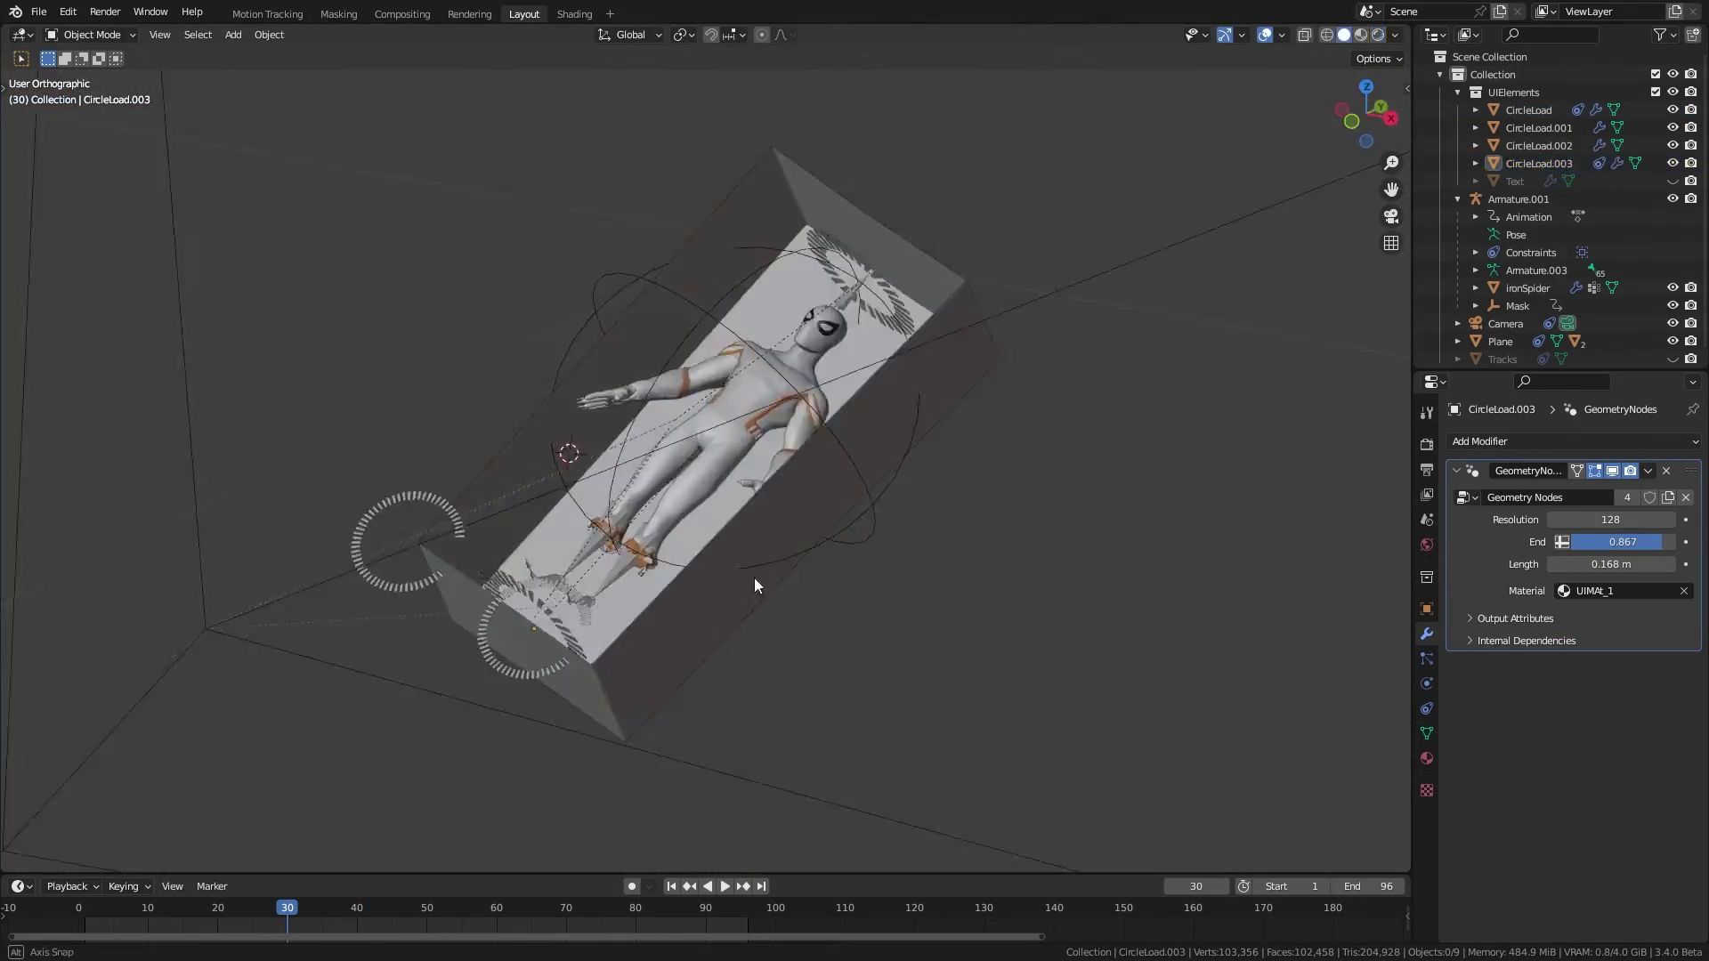
pyautogui.moveTo(755, 579); pyautogui.dragTo(636, 644, button='middle')
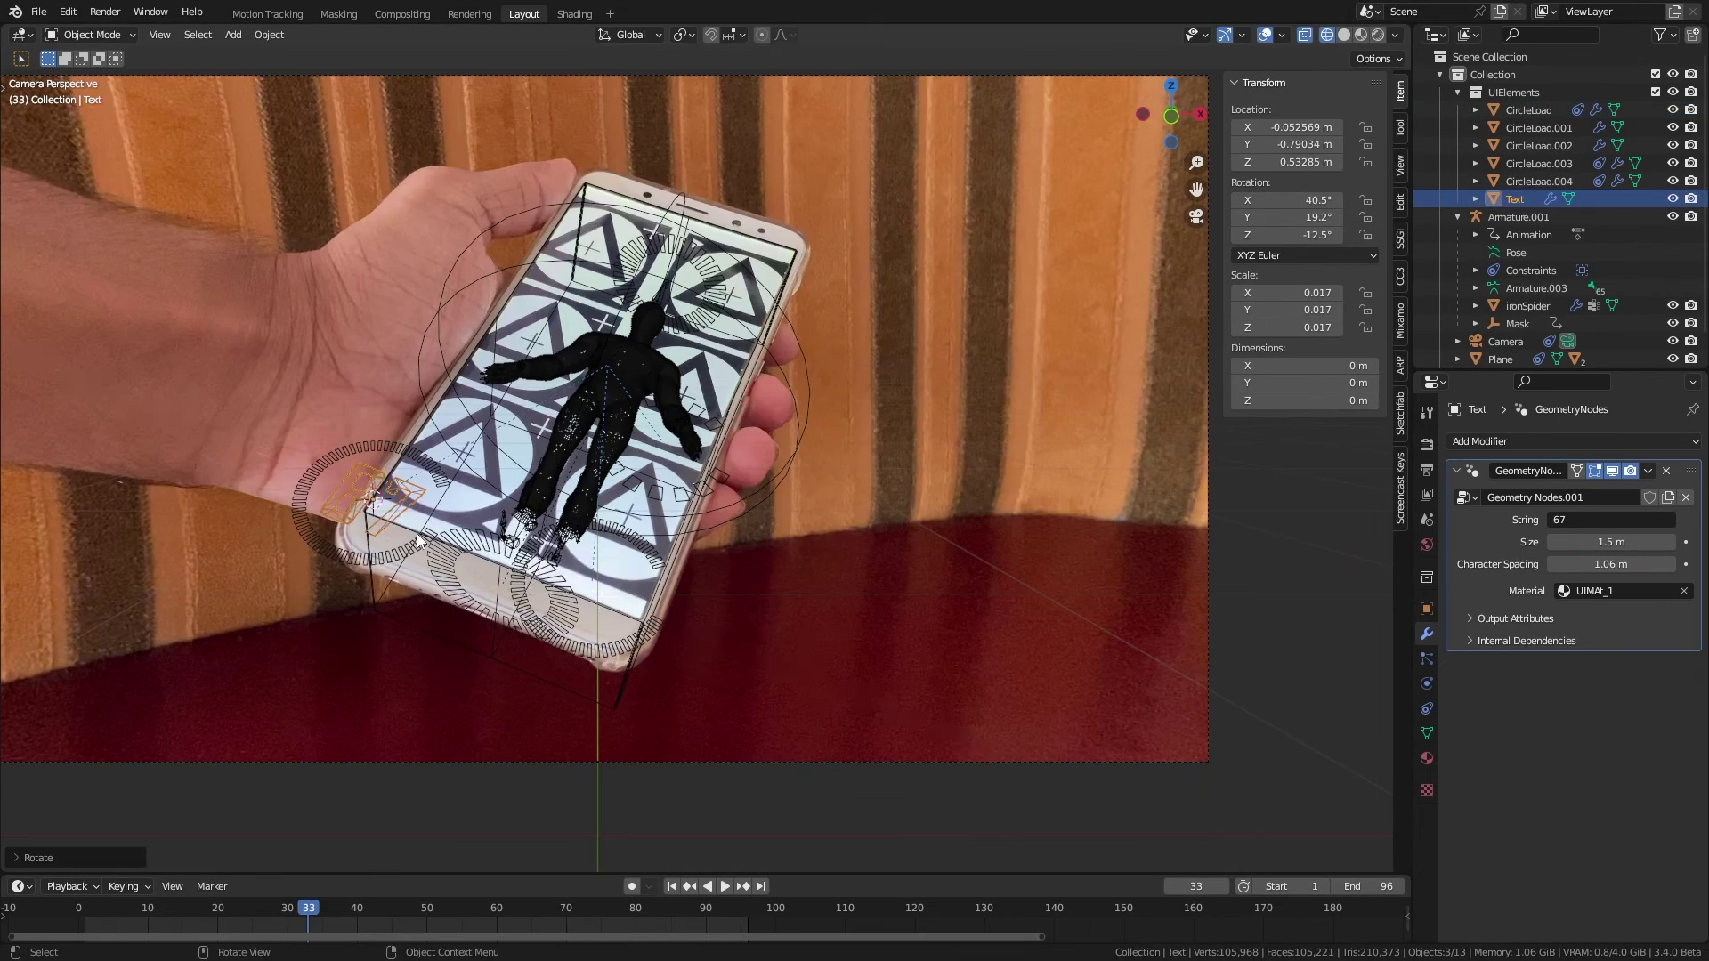
# Duplicate the stat number text along its local Y axis
pyautogui.hotkey('shift', 'd')
pyautogui.press('y')
pyautogui.press('y')
pyautogui.hotkey('shift', 'd')
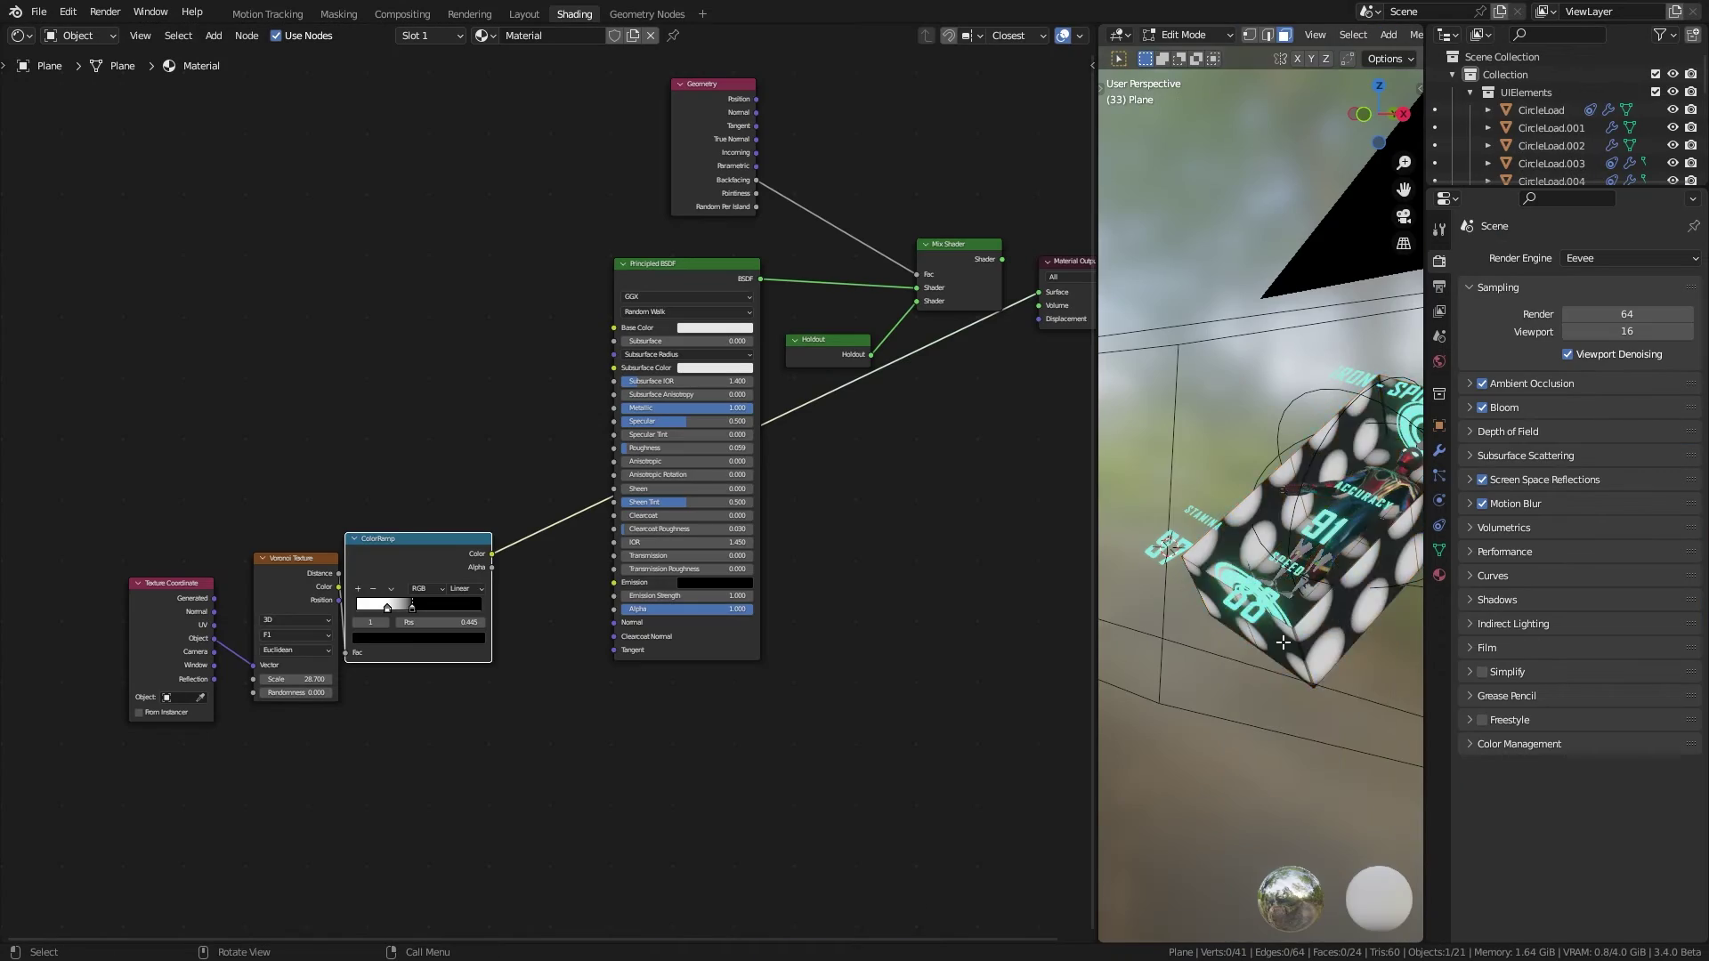
# Fine-tune the Voronoi Texture's Scale and the ColorRamp stops in the box's material
pyautogui.moveTo(1283, 643); pyautogui.dragTo(1271, 666, button='middle')
pyautogui.moveTo(312, 679)
pyautogui.mouseDown()
pyautogui.moveTo(427, 679)
pyautogui.moveTo(315, 679)
pyautogui.mouseUp()
pyautogui.moveTo(1192, 641); pyautogui.dragTo(1281, 694, button='middle')
pyautogui.scroll(4, 1259, 534)
pyautogui.moveTo(412, 609)
pyautogui.mouseDown()
pyautogui.moveTo(468, 611)
pyautogui.moveTo(420, 609)
pyautogui.mouseUp()
pyautogui.moveTo(394, 610); pyautogui.dragTo(396, 610)
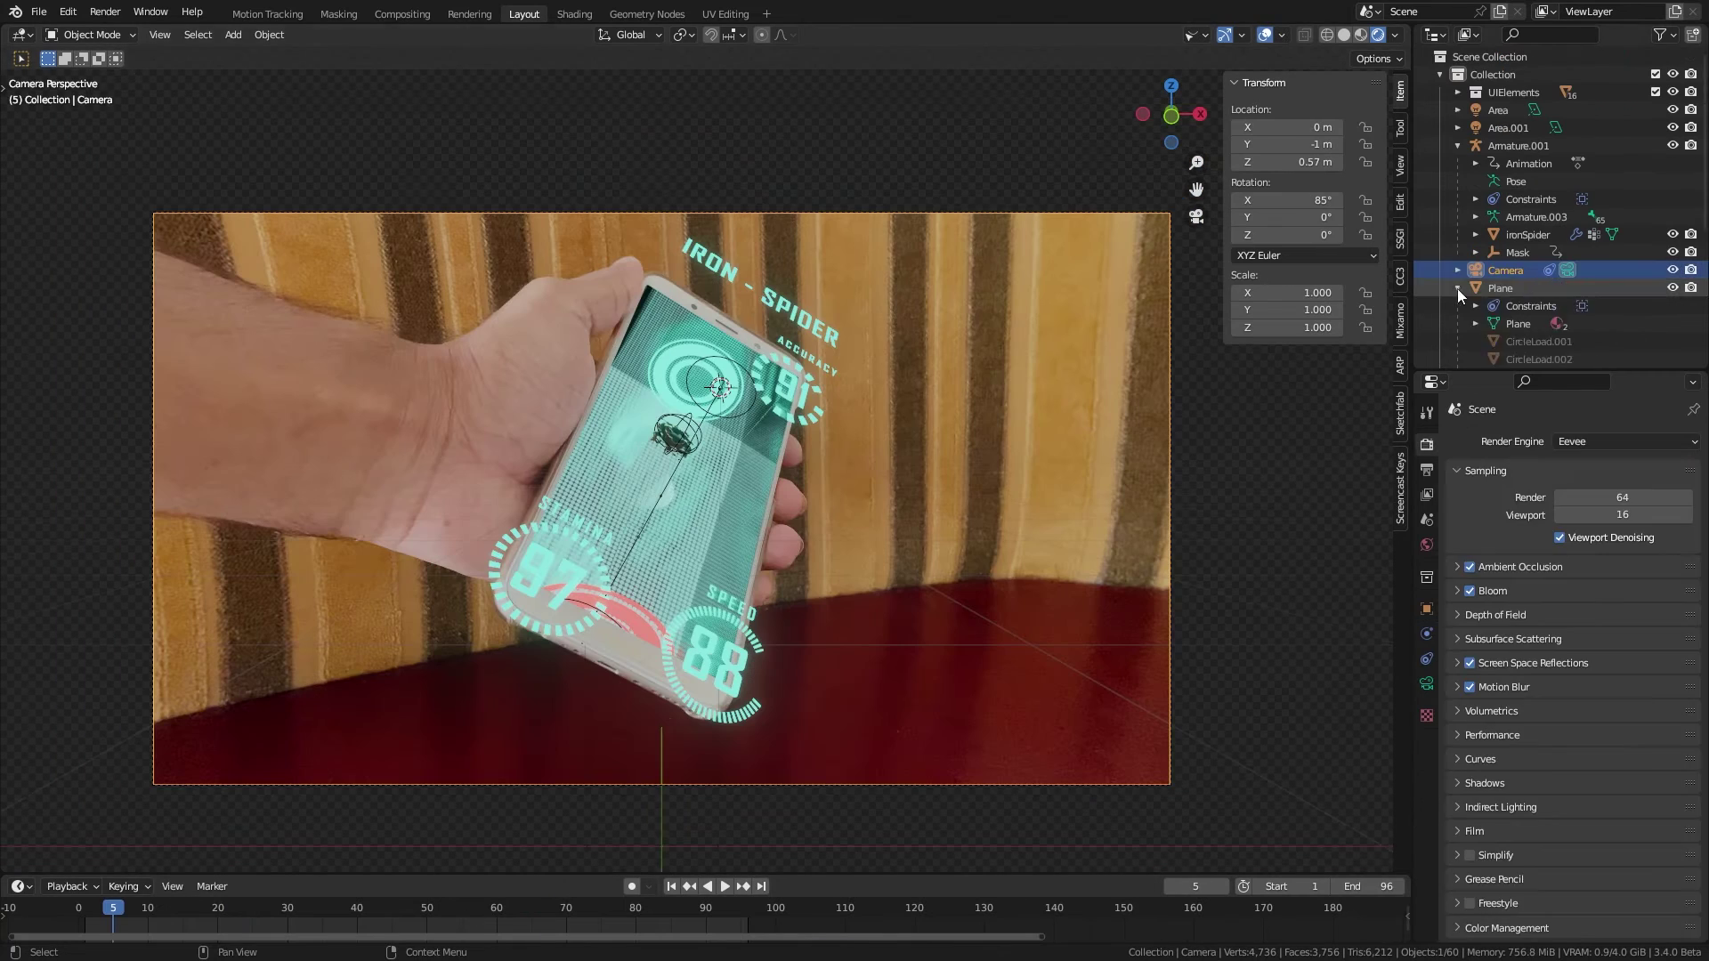
# Enable depth of field on the camera and set Armature.001 as its focus object
pyautogui.click(1427, 684)
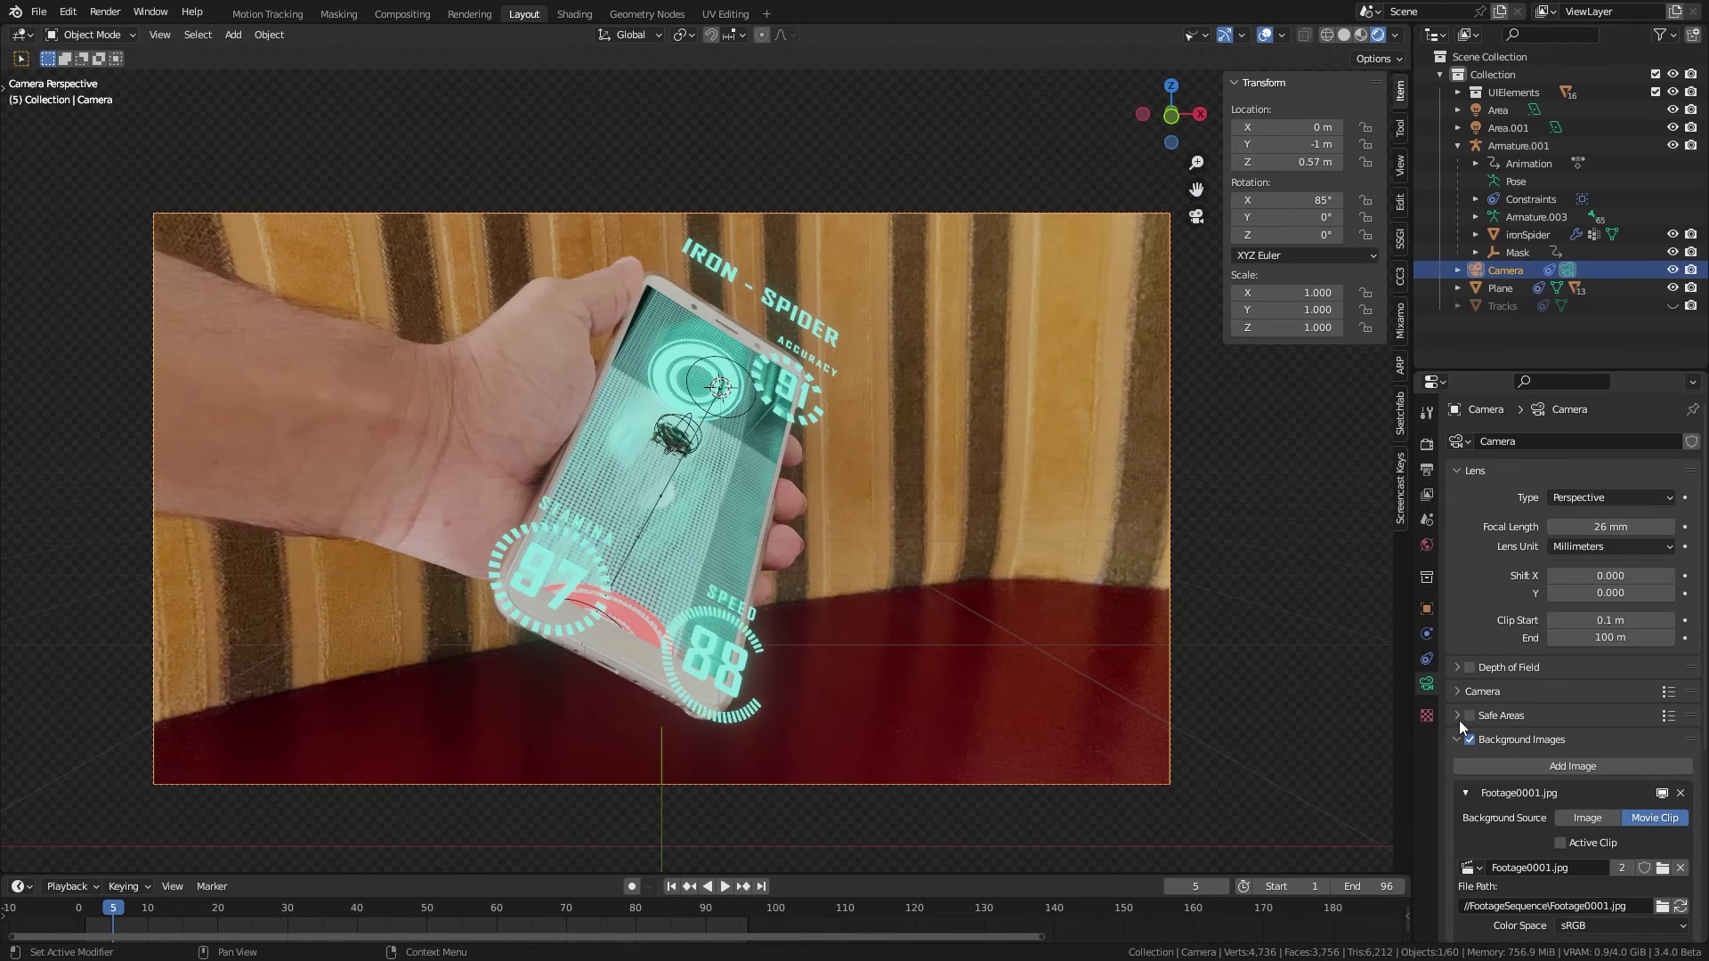
pyautogui.click(1460, 733)
pyautogui.click(1469, 668)
pyautogui.click(1456, 668)
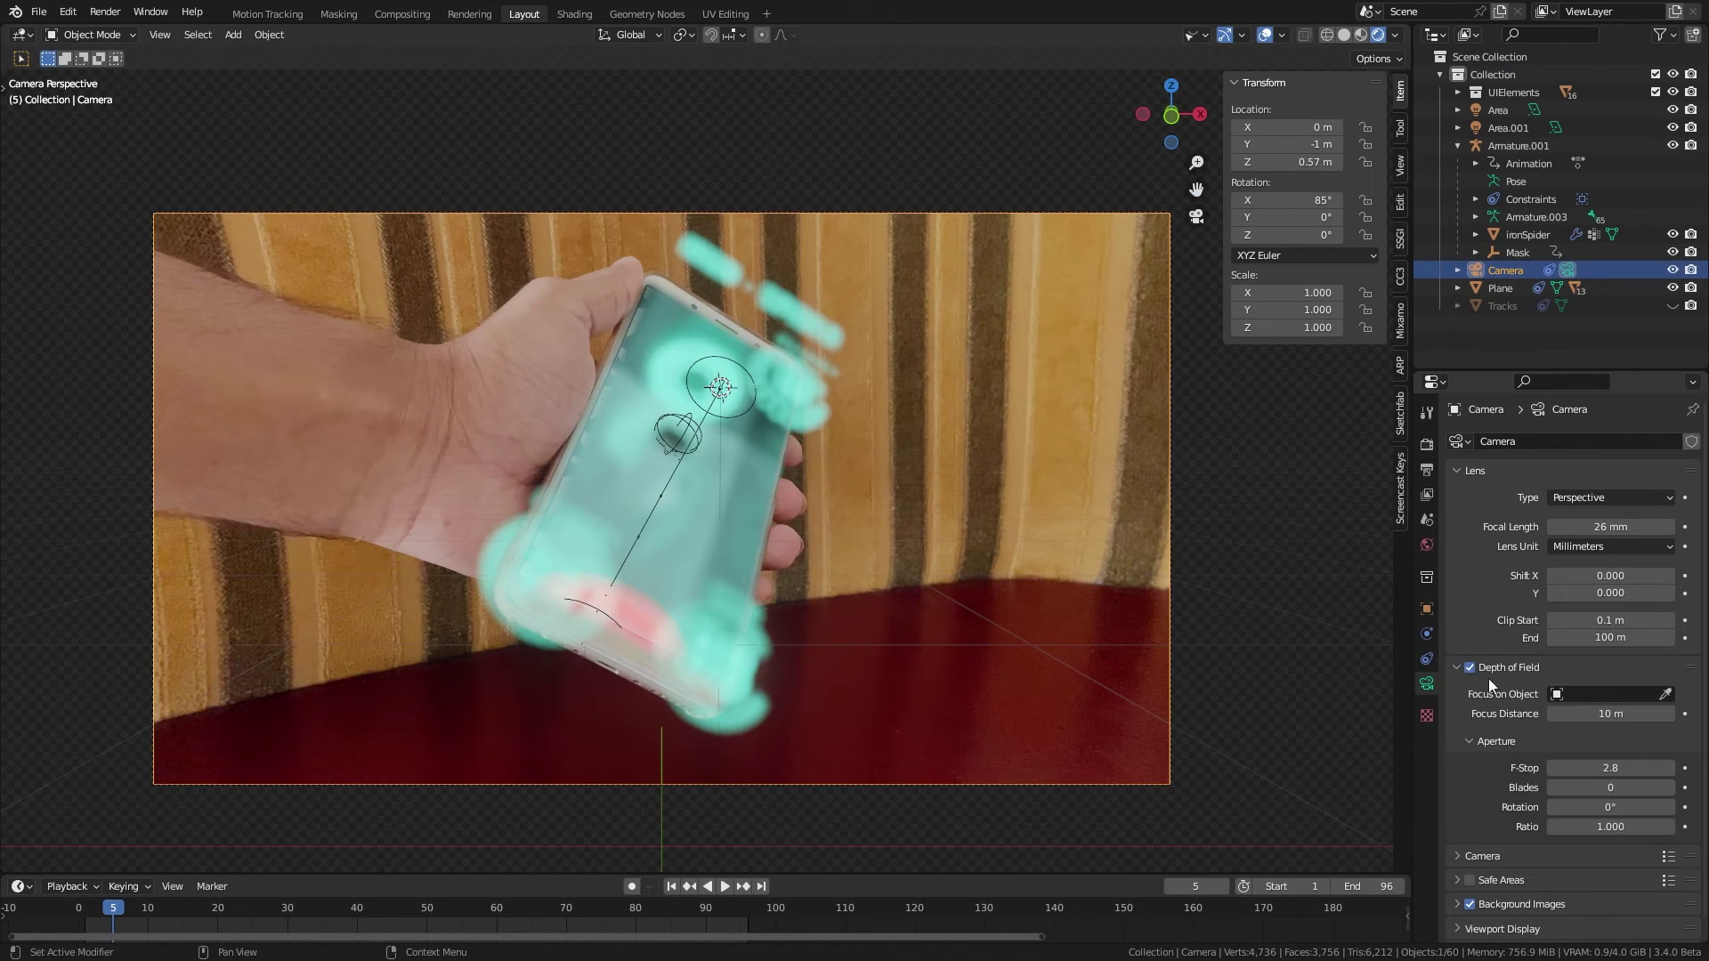
pyautogui.click(1487, 144)
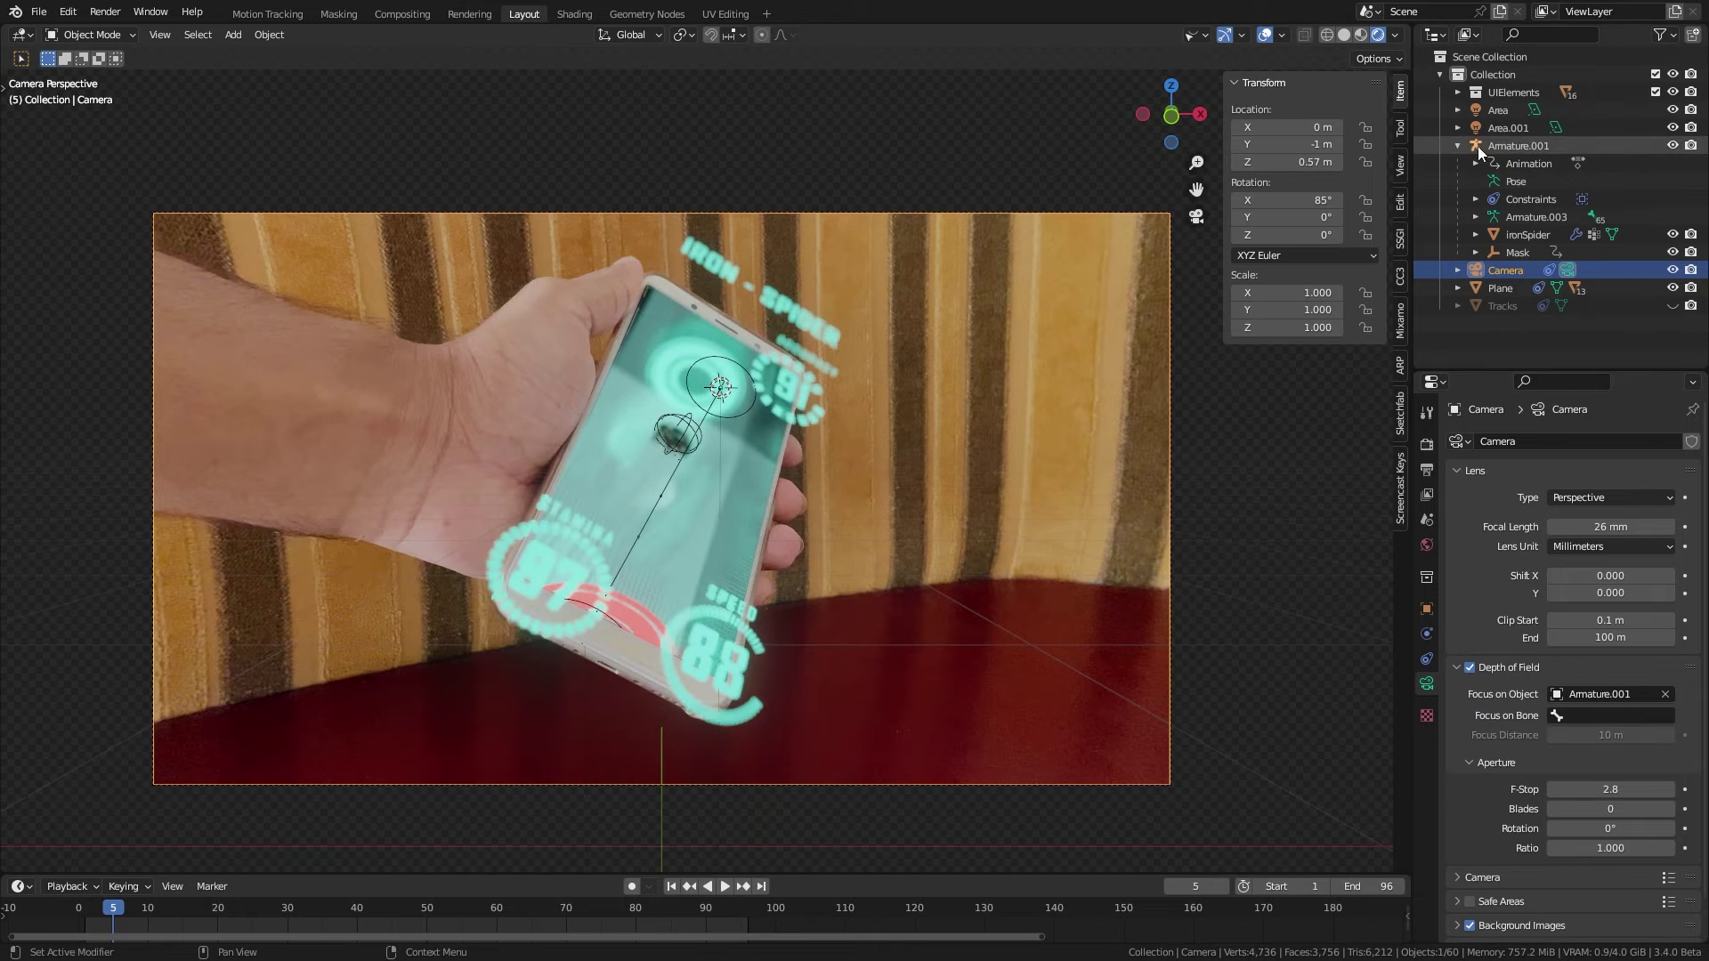
# Try an F-Stop of 11.2 for the camera's depth of field and finally set it to 22.4
pyautogui.click(1636, 790)
pyautogui.write('11.2')
pyautogui.press('Return')
pyautogui.scroll(3, 777, 601)
pyautogui.keyDown('shift'); pyautogui.moveTo(771, 519); pyautogui.dragTo(801, 421, button='middle'); pyautogui.keyUp('shift')
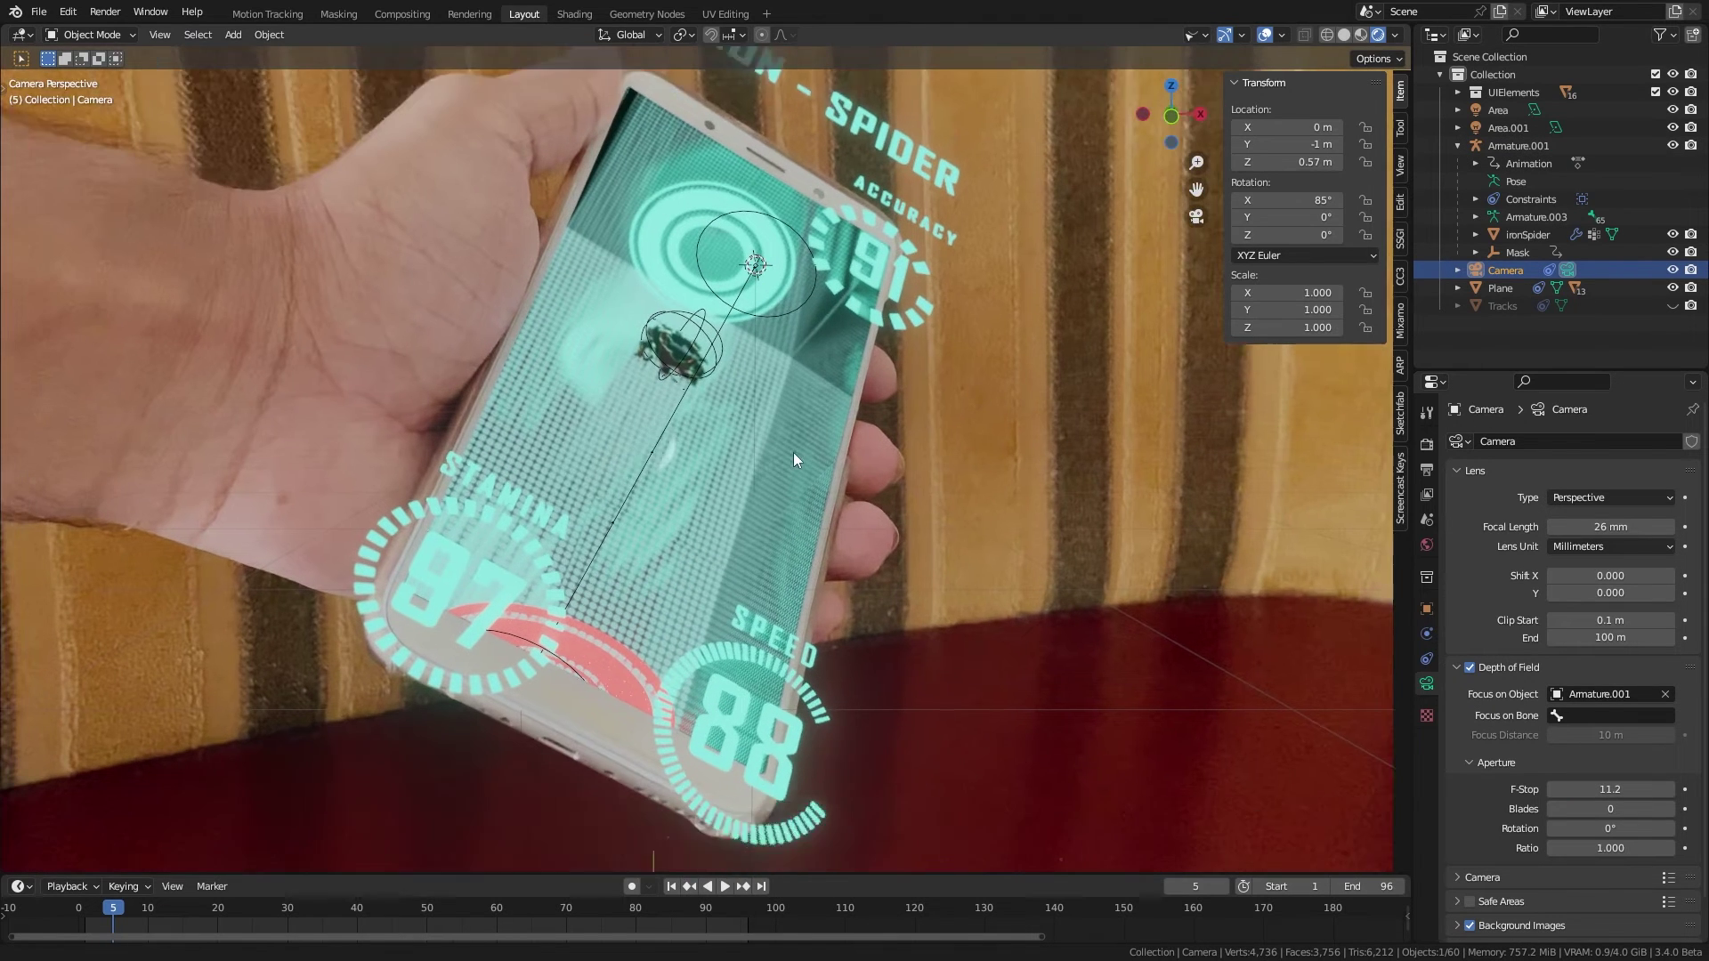
pyautogui.press('Return')
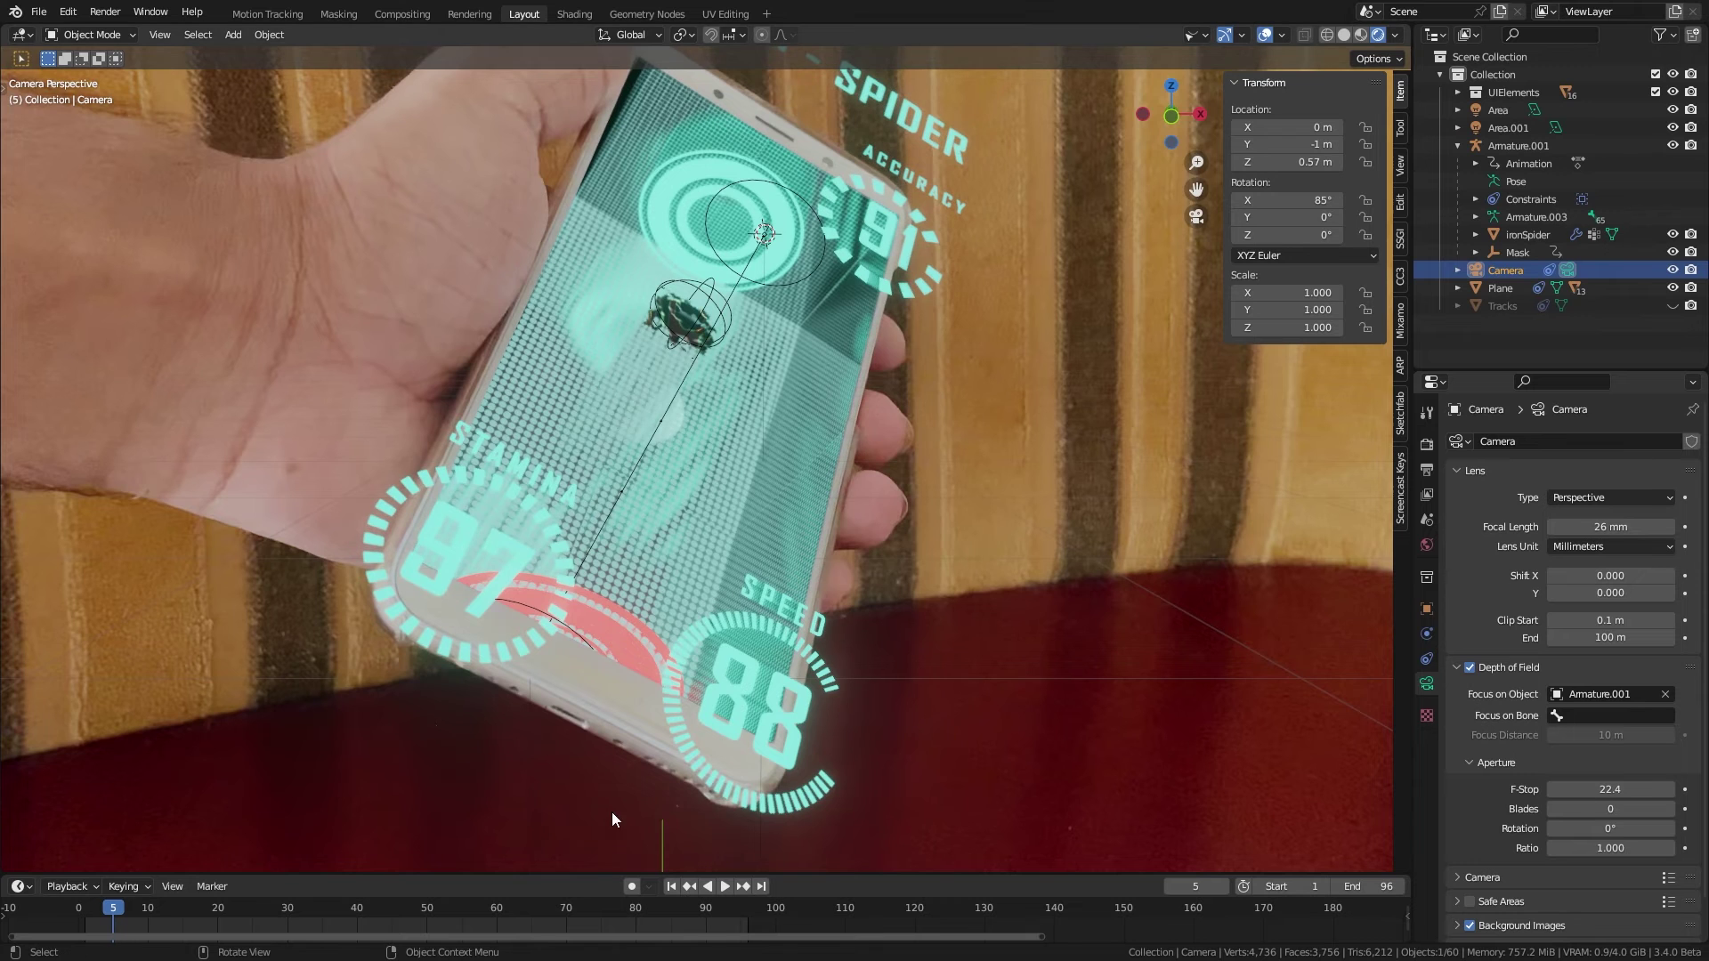
pyautogui.scroll(-2, 825, 585)
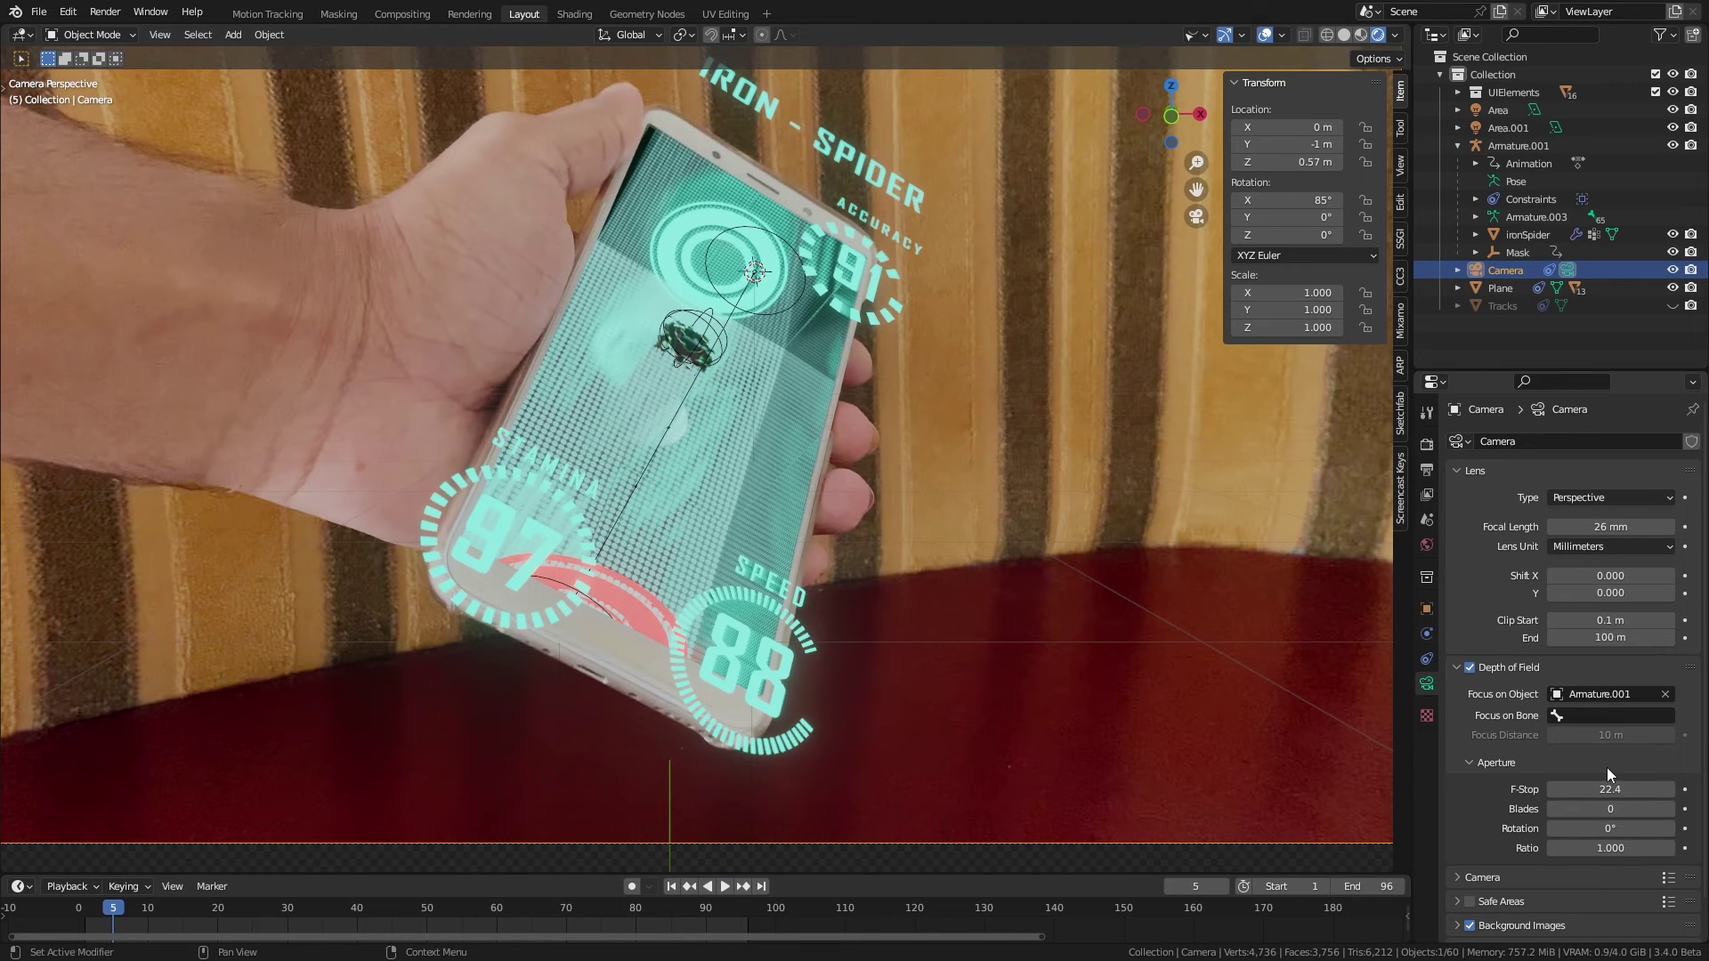
# Enable the Emission pass in the view layer settings, render frame 5 and fit the whole result in view
pyautogui.keyDown('ctrl'); pyautogui.scroll(7, 1547, 842); pyautogui.keyUp('ctrl')
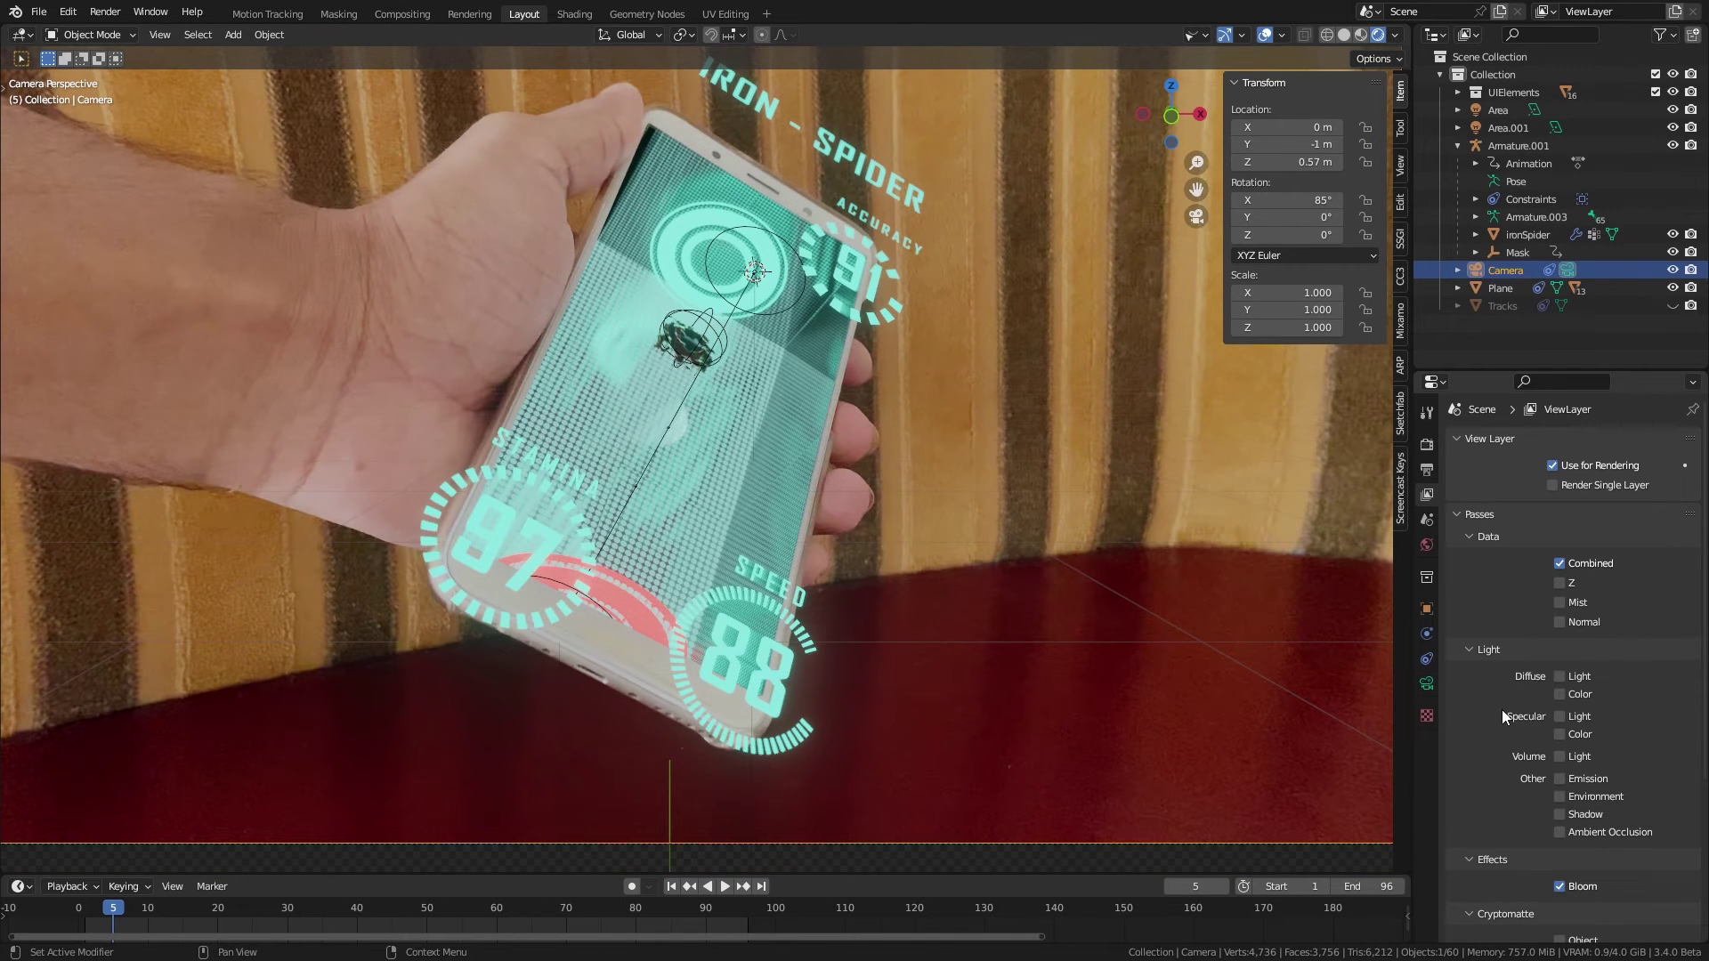
pyautogui.press('F12')
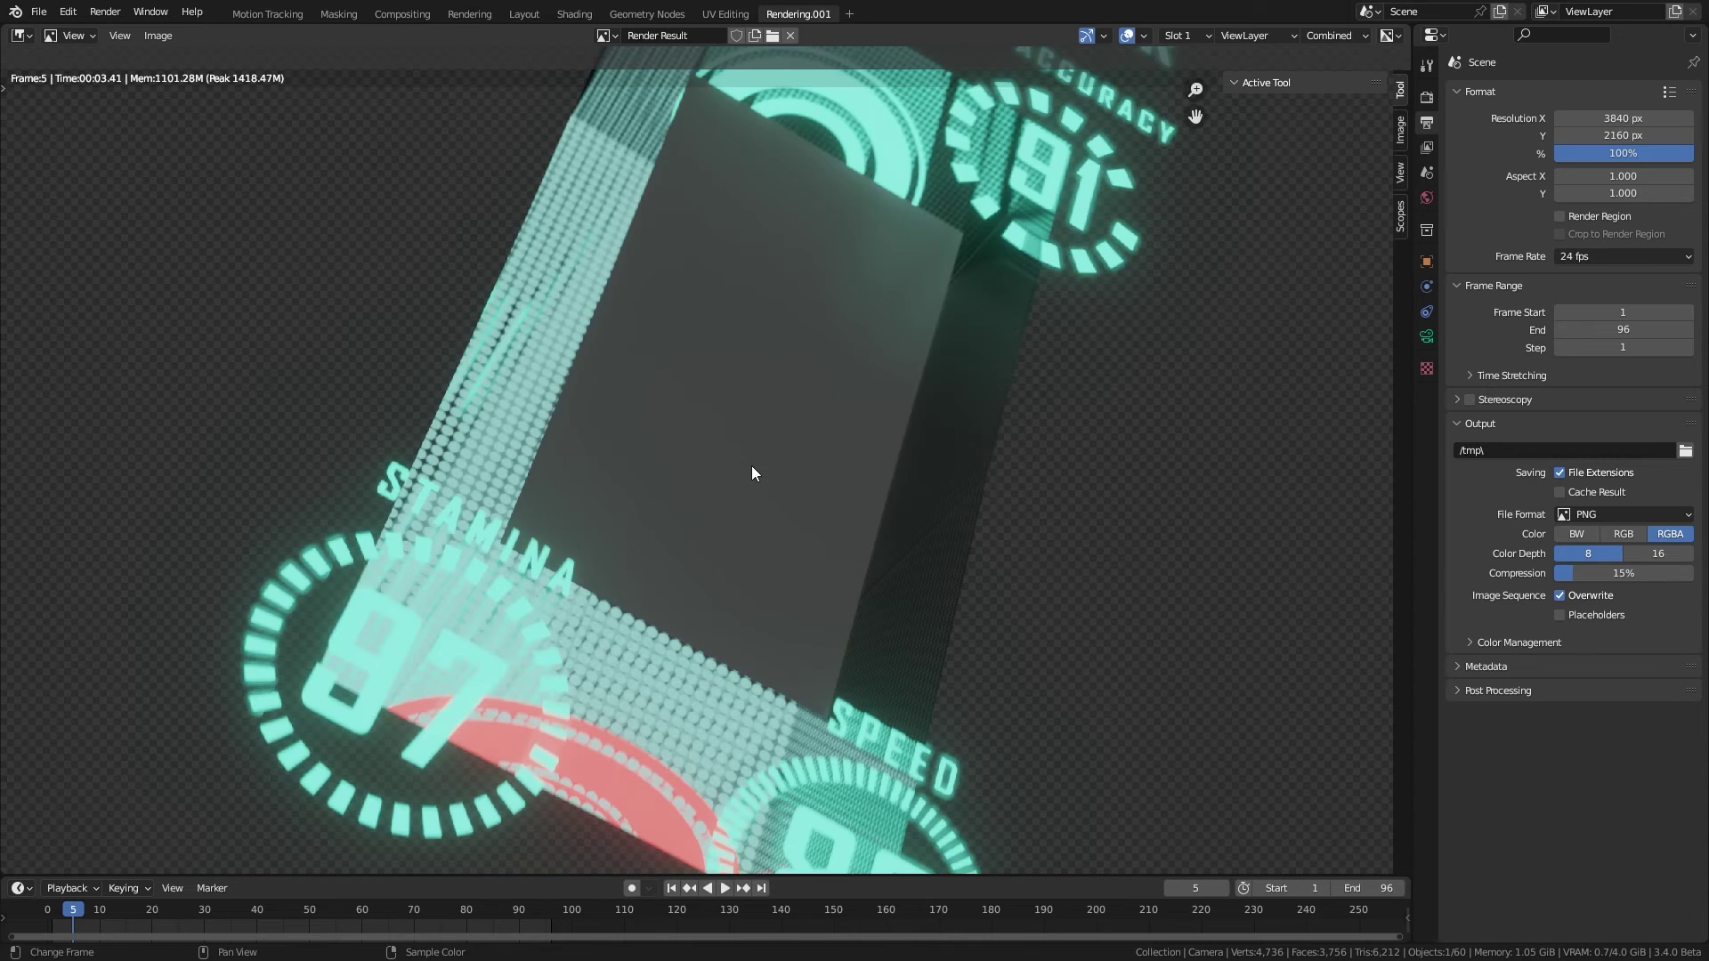
pyautogui.press('Home')
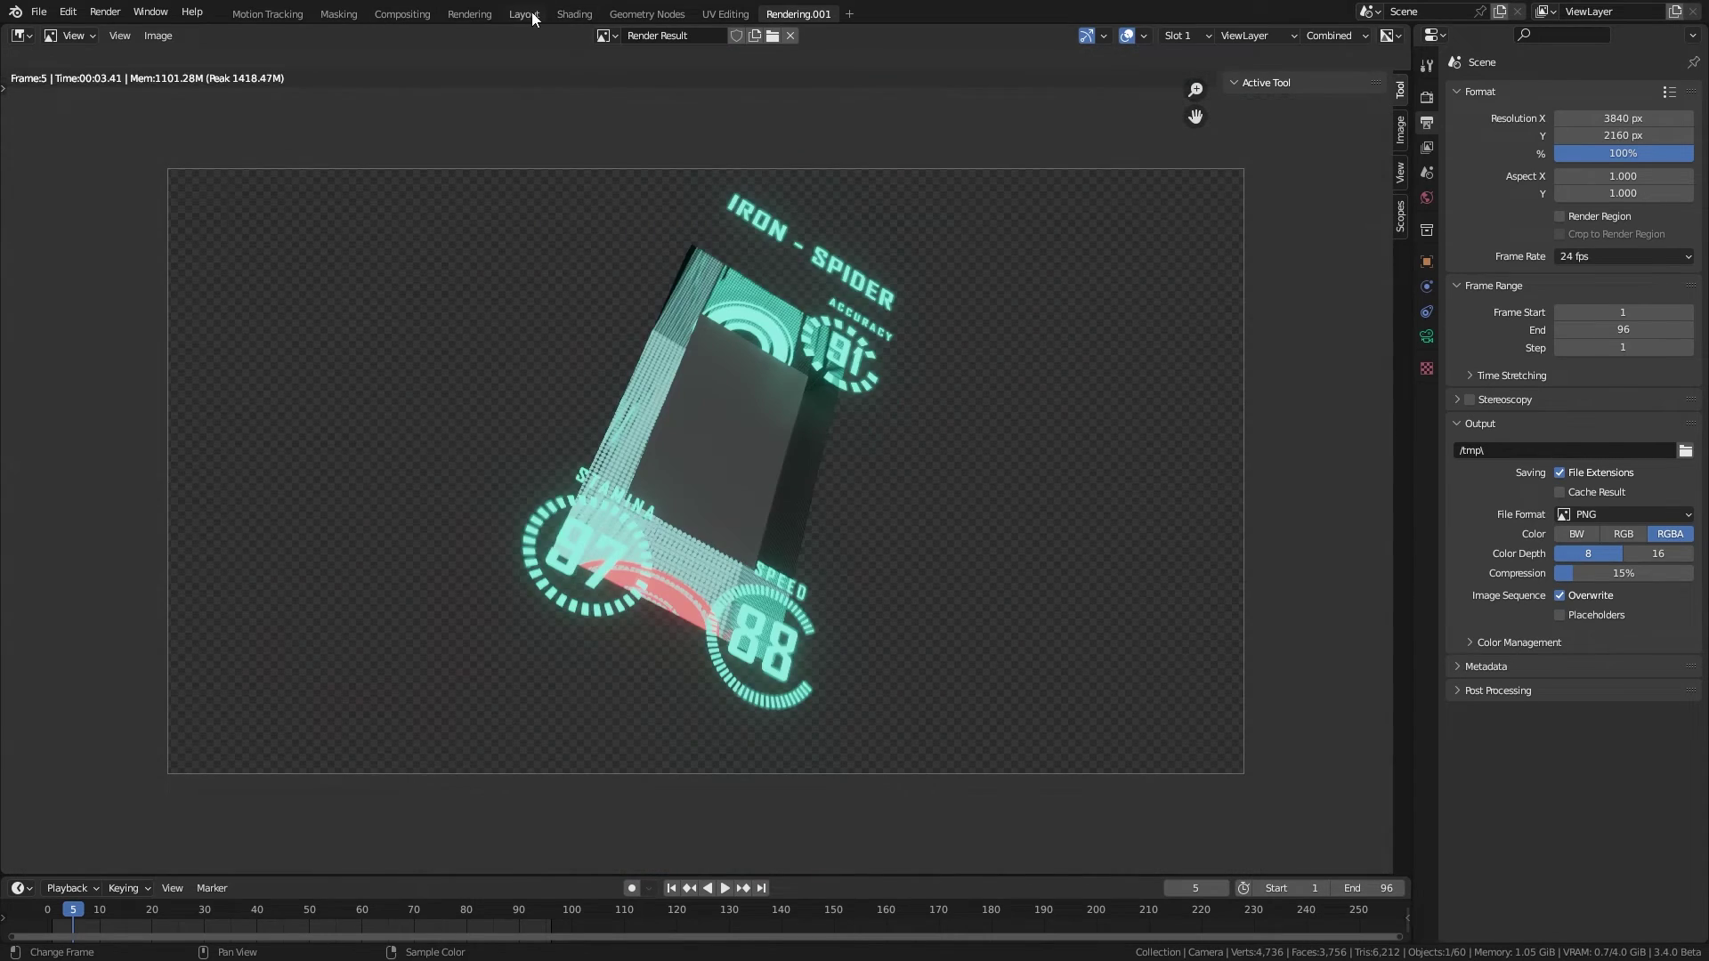
# Set the current frame to 20 and render it
pyautogui.click(524, 15)
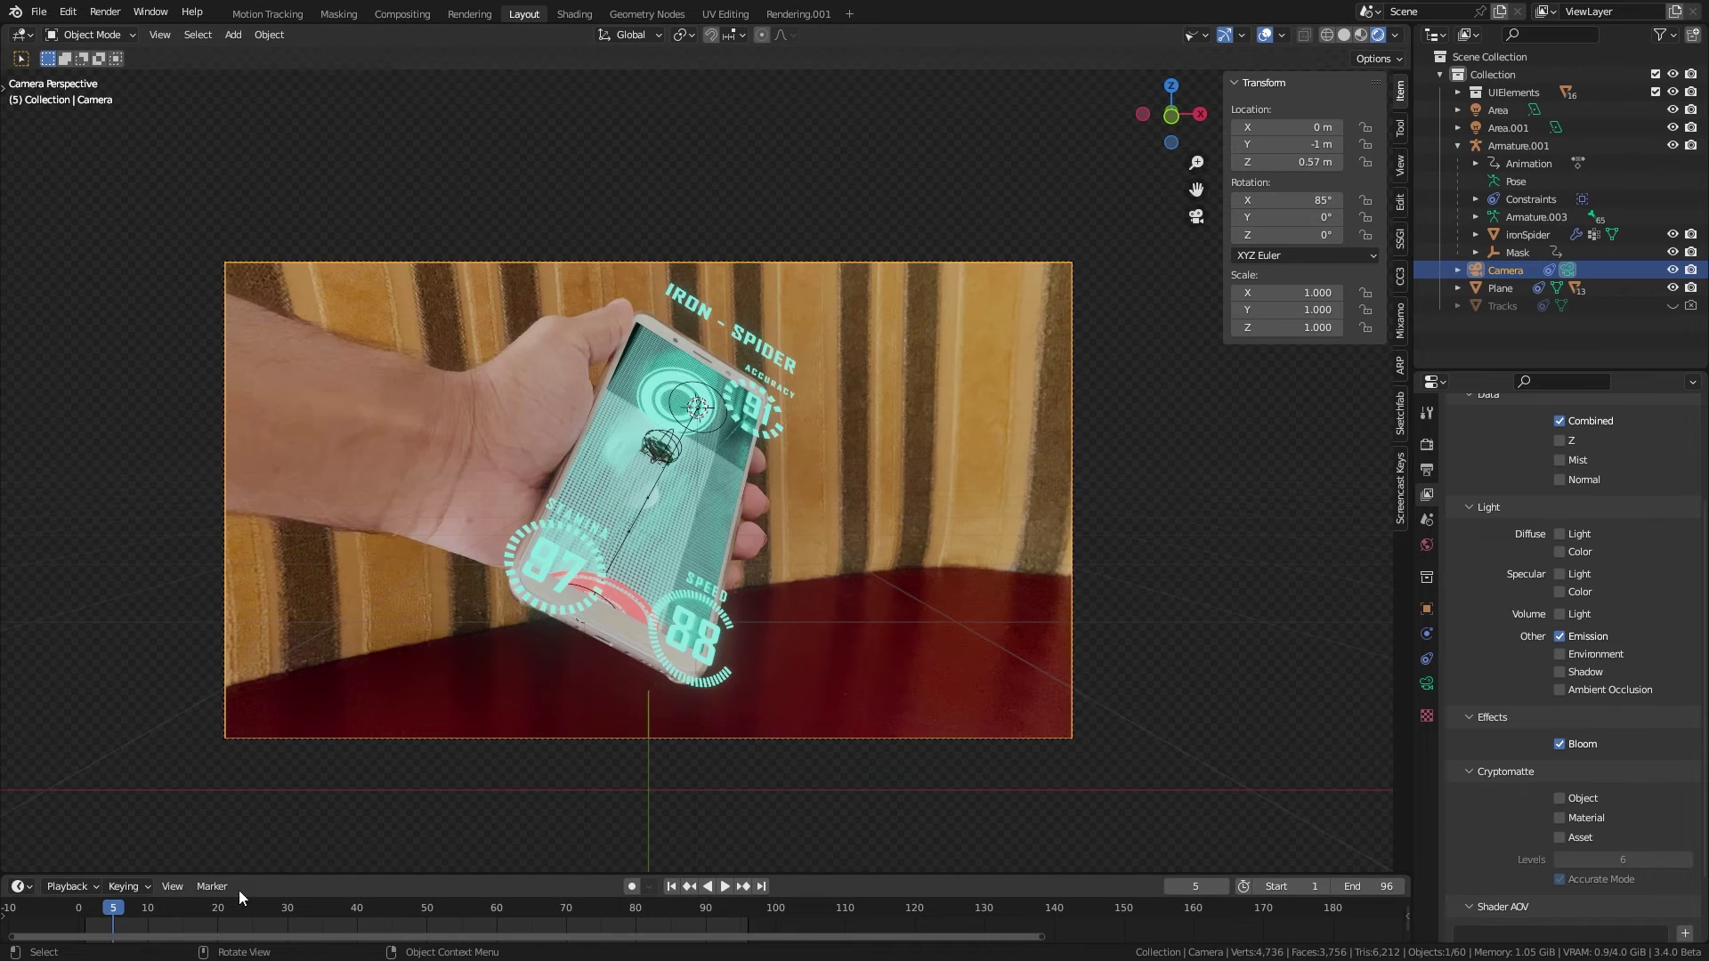
pyautogui.click(217, 908)
pyautogui.click(787, 14)
pyautogui.press('F12')
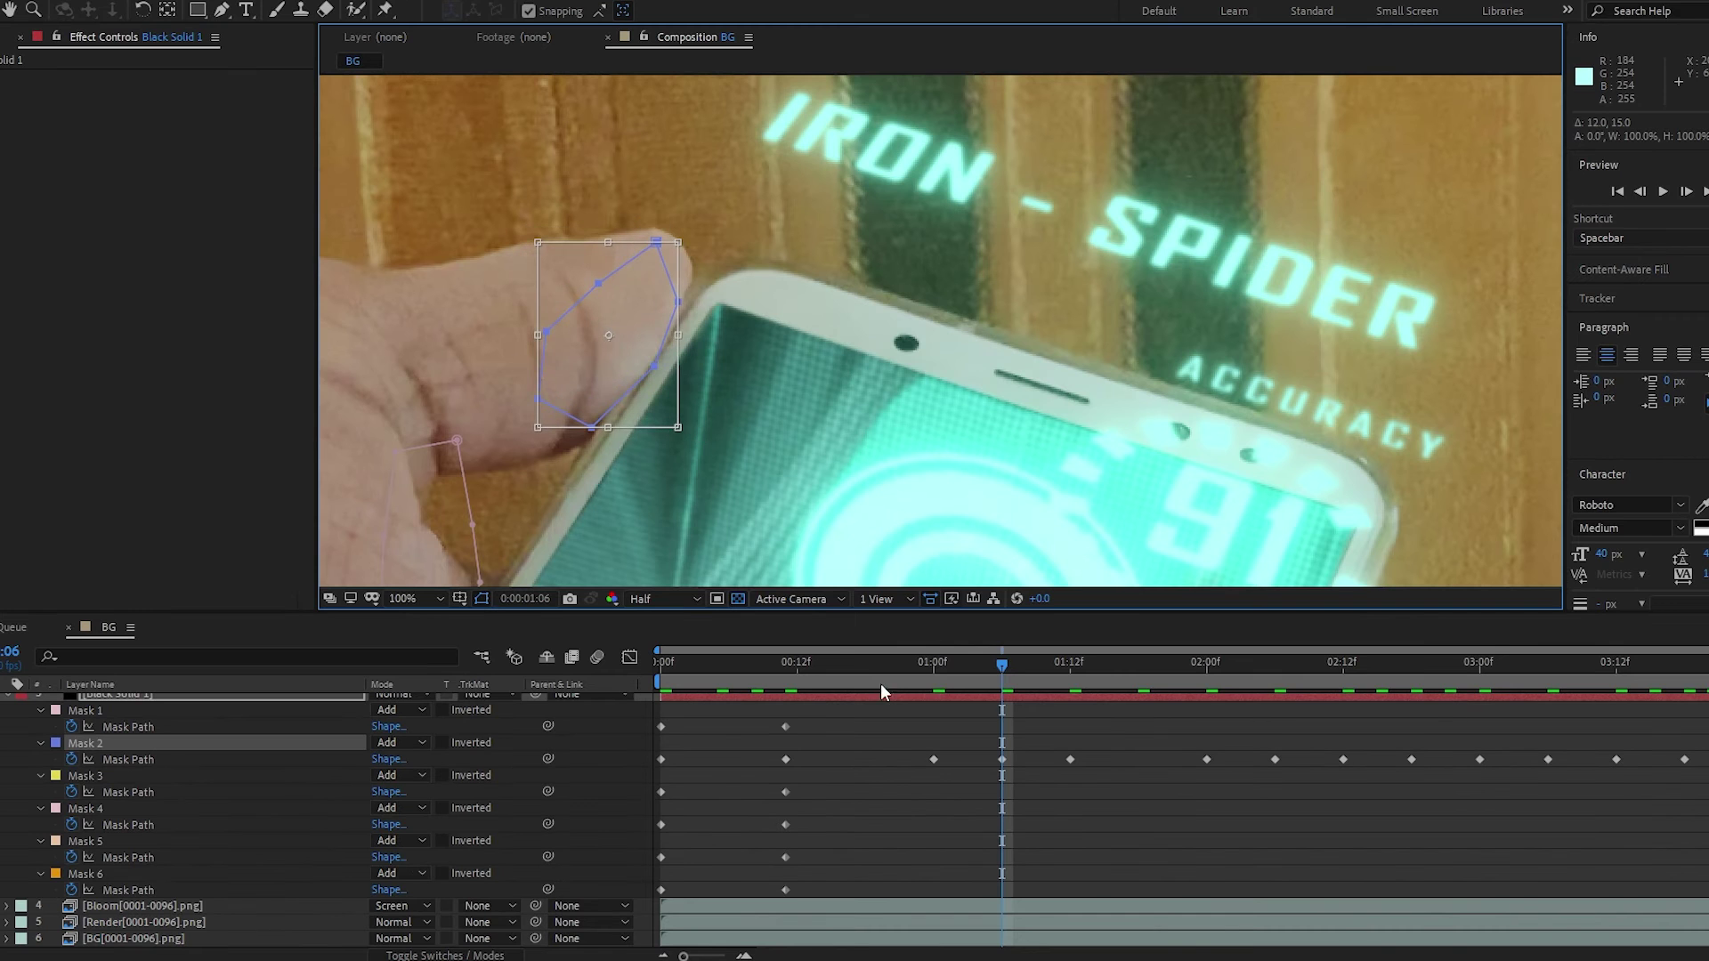
# In the After Effects BG composition, reposition Mask 2 over the thumb at frames 17 and 5 to keyframe its path
pyautogui.click(854, 667)
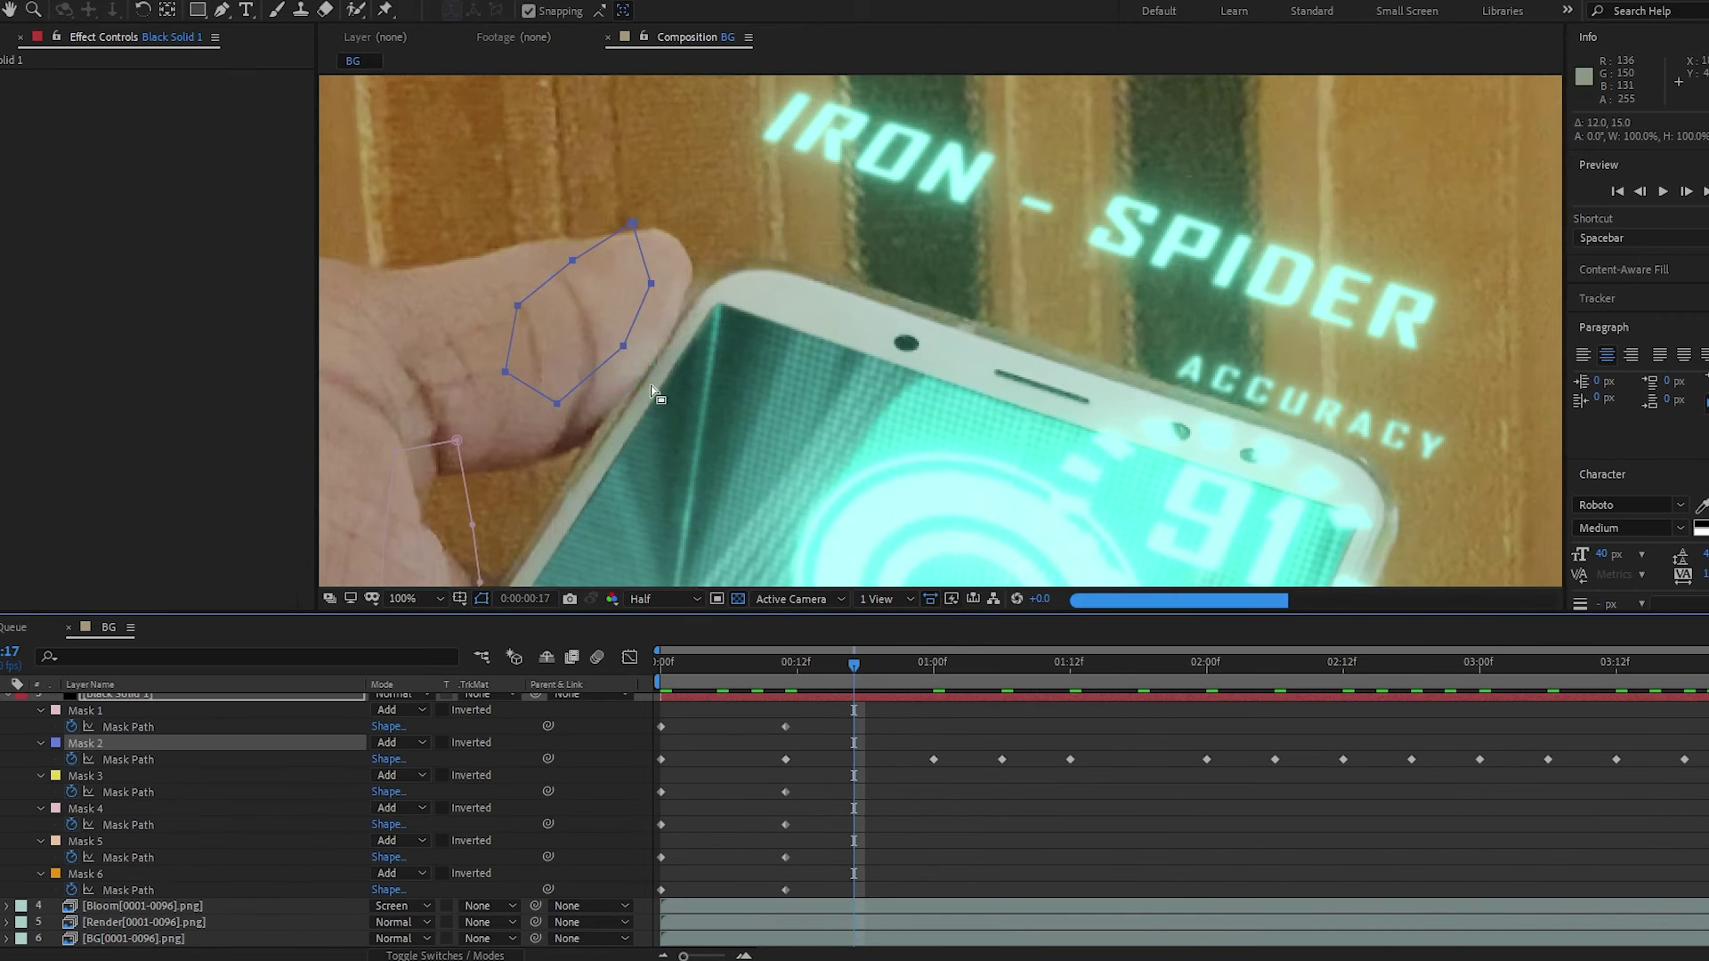
pyautogui.doubleClick(613, 355)
pyautogui.click(721, 667)
pyautogui.moveTo(601, 338); pyautogui.dragTo(630, 315)
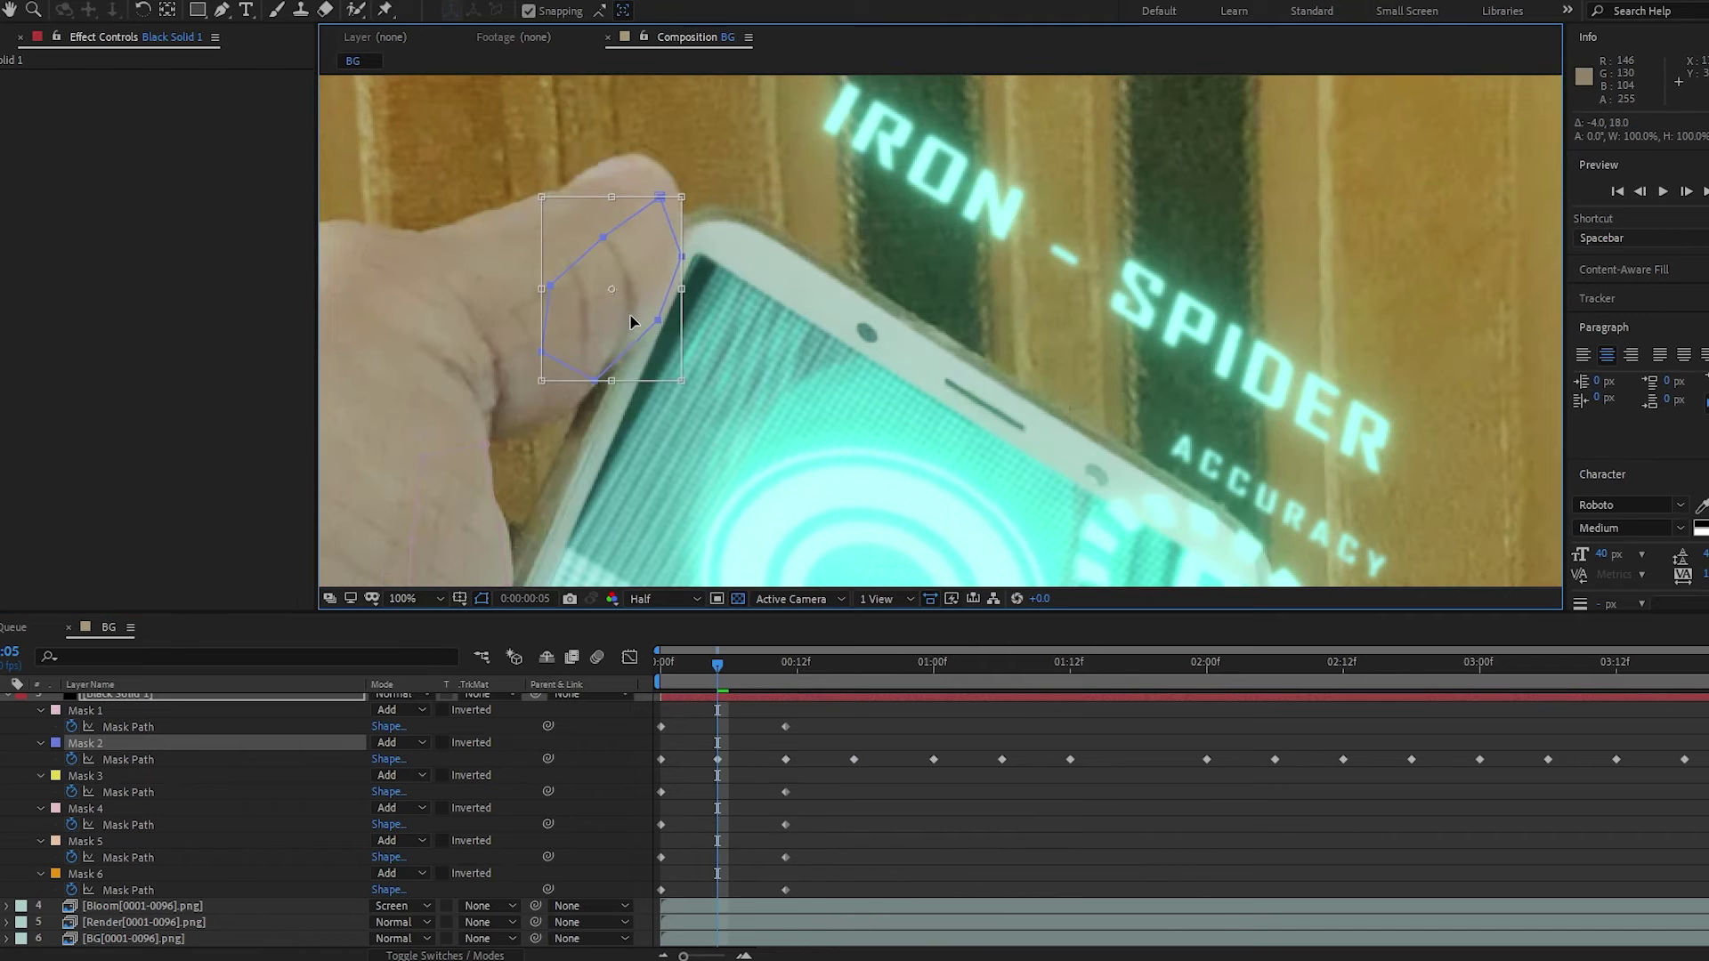
pyautogui.click(1146, 676)
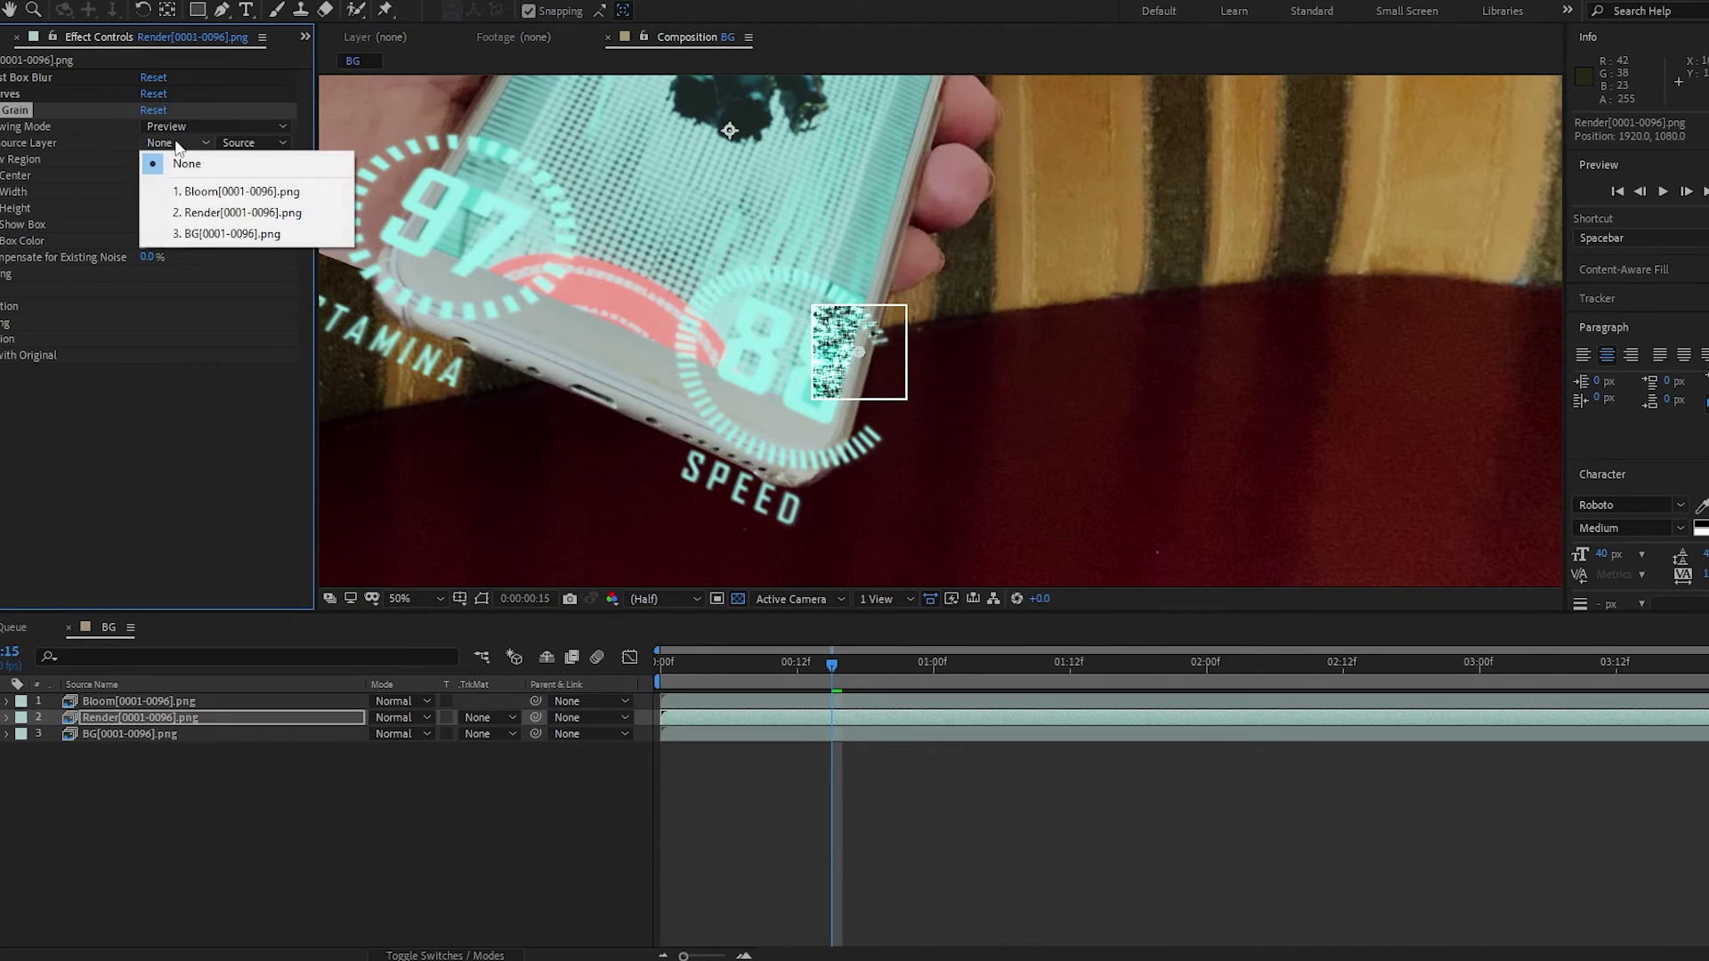
# Use BG[0001-0096].png with Effects & Masks as the Render layer's grain source and shift the preview region's center horizontally
pyautogui.click(209, 234)
pyautogui.click(254, 143)
pyautogui.click(267, 207)
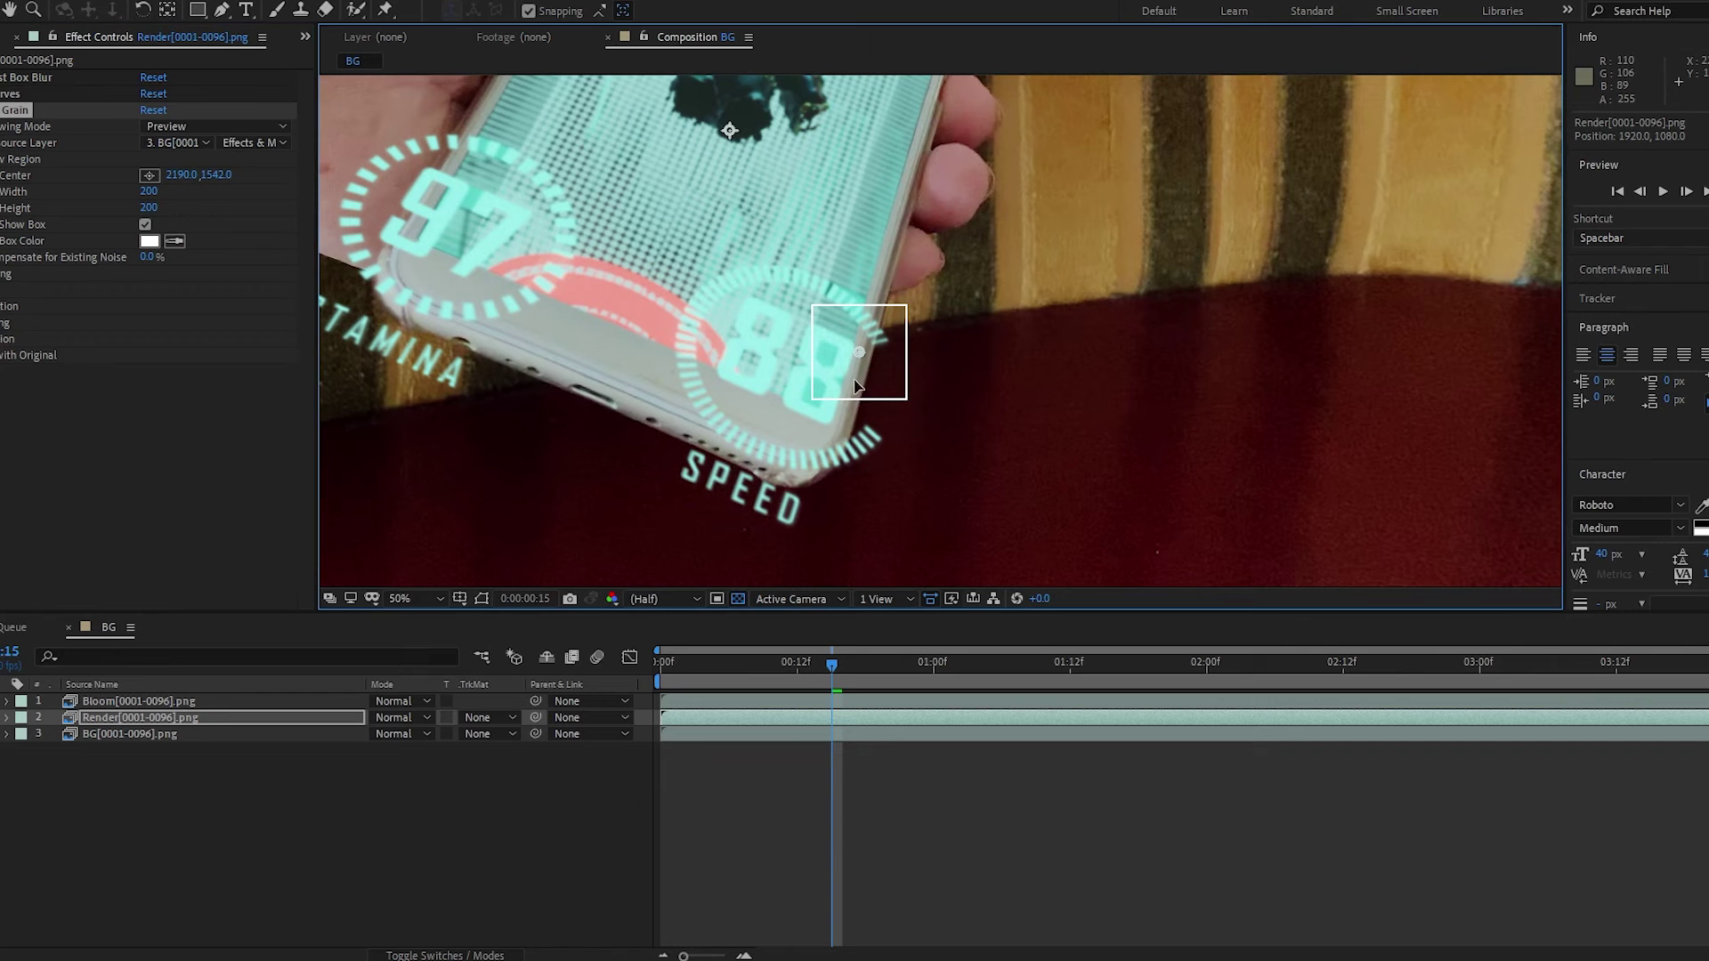
pyautogui.moveTo(174, 176); pyautogui.dragTo(291, 176)
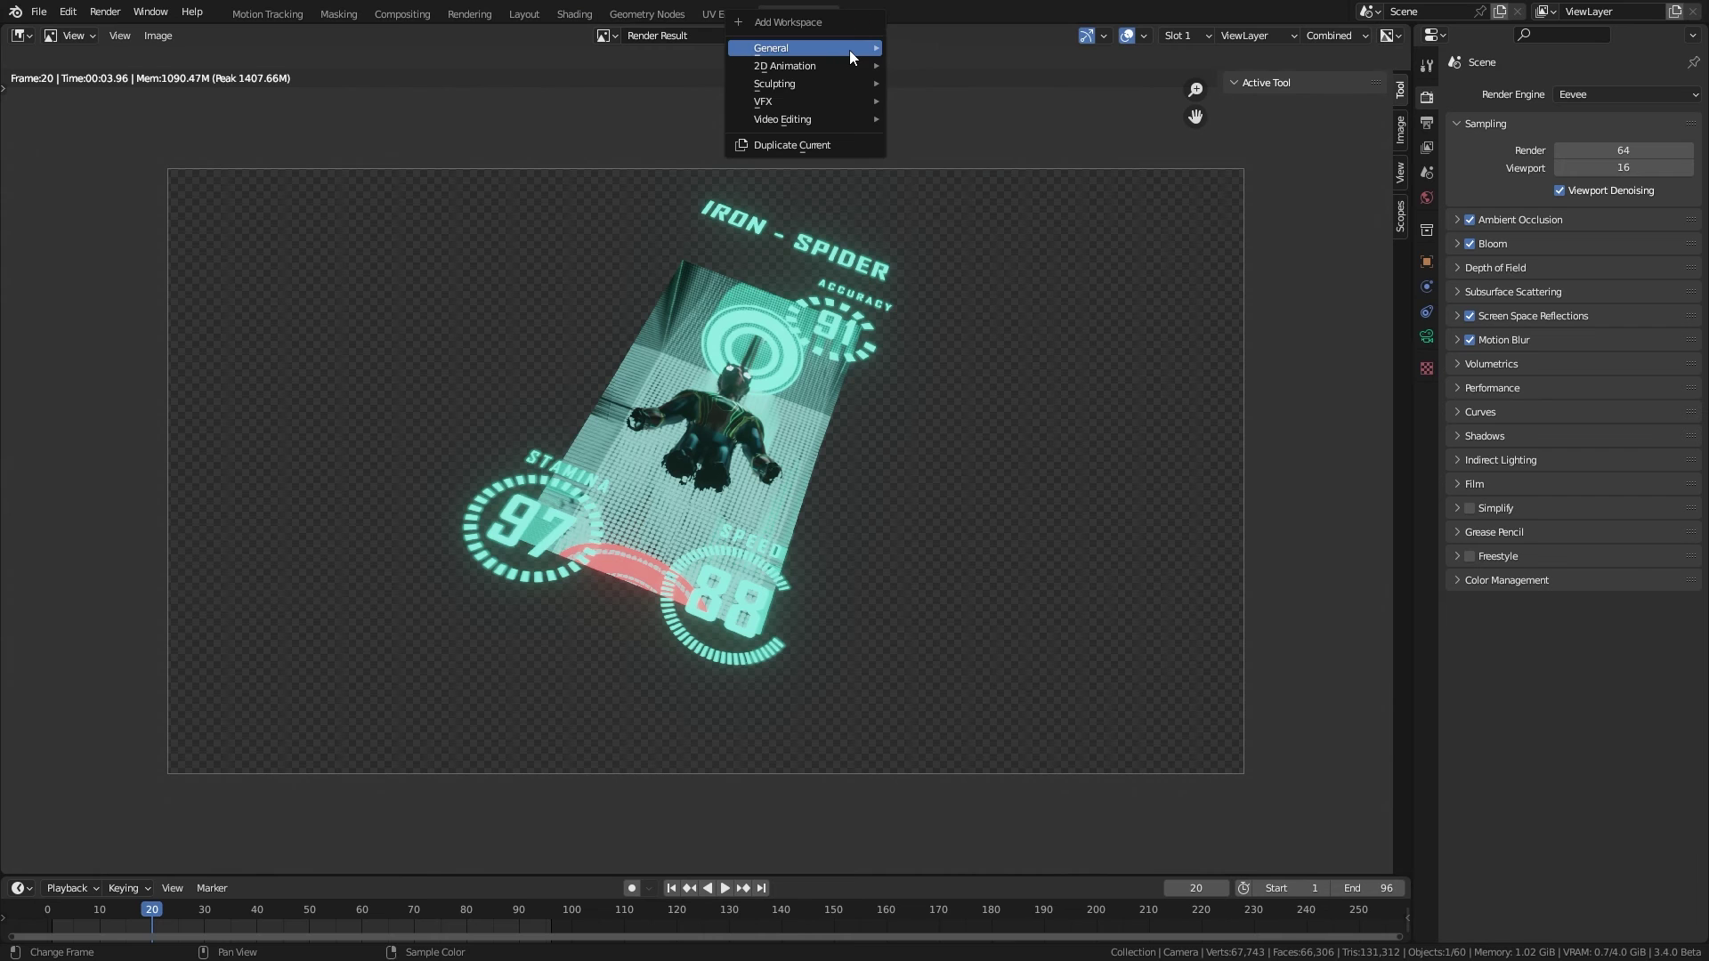
# Back in Blender, add a General Compositing workspace and enable Use Nodes
pyautogui.moveTo(849, 50)
pyautogui.click(943, 68)
pyautogui.click(192, 35)
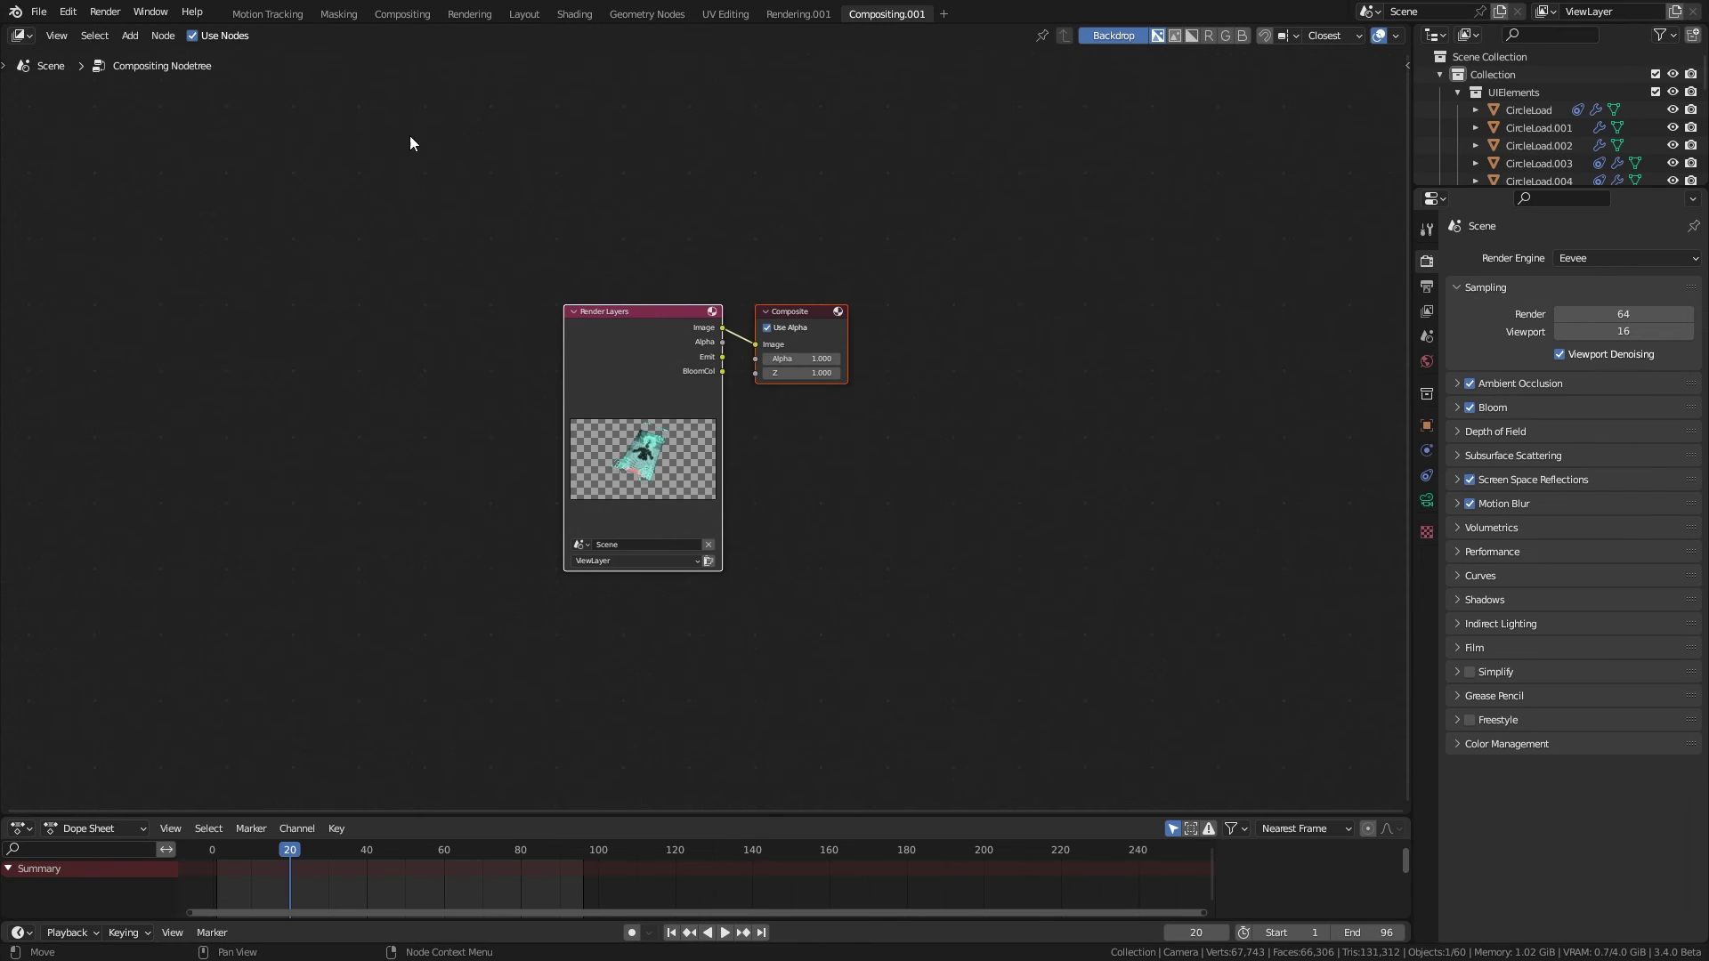
# Spread the Render Layers and Composite nodes apart to make room between them
pyautogui.click(613, 340)
pyautogui.press('g')
pyautogui.moveTo(349, 487); pyautogui.dragTo(351, 489)
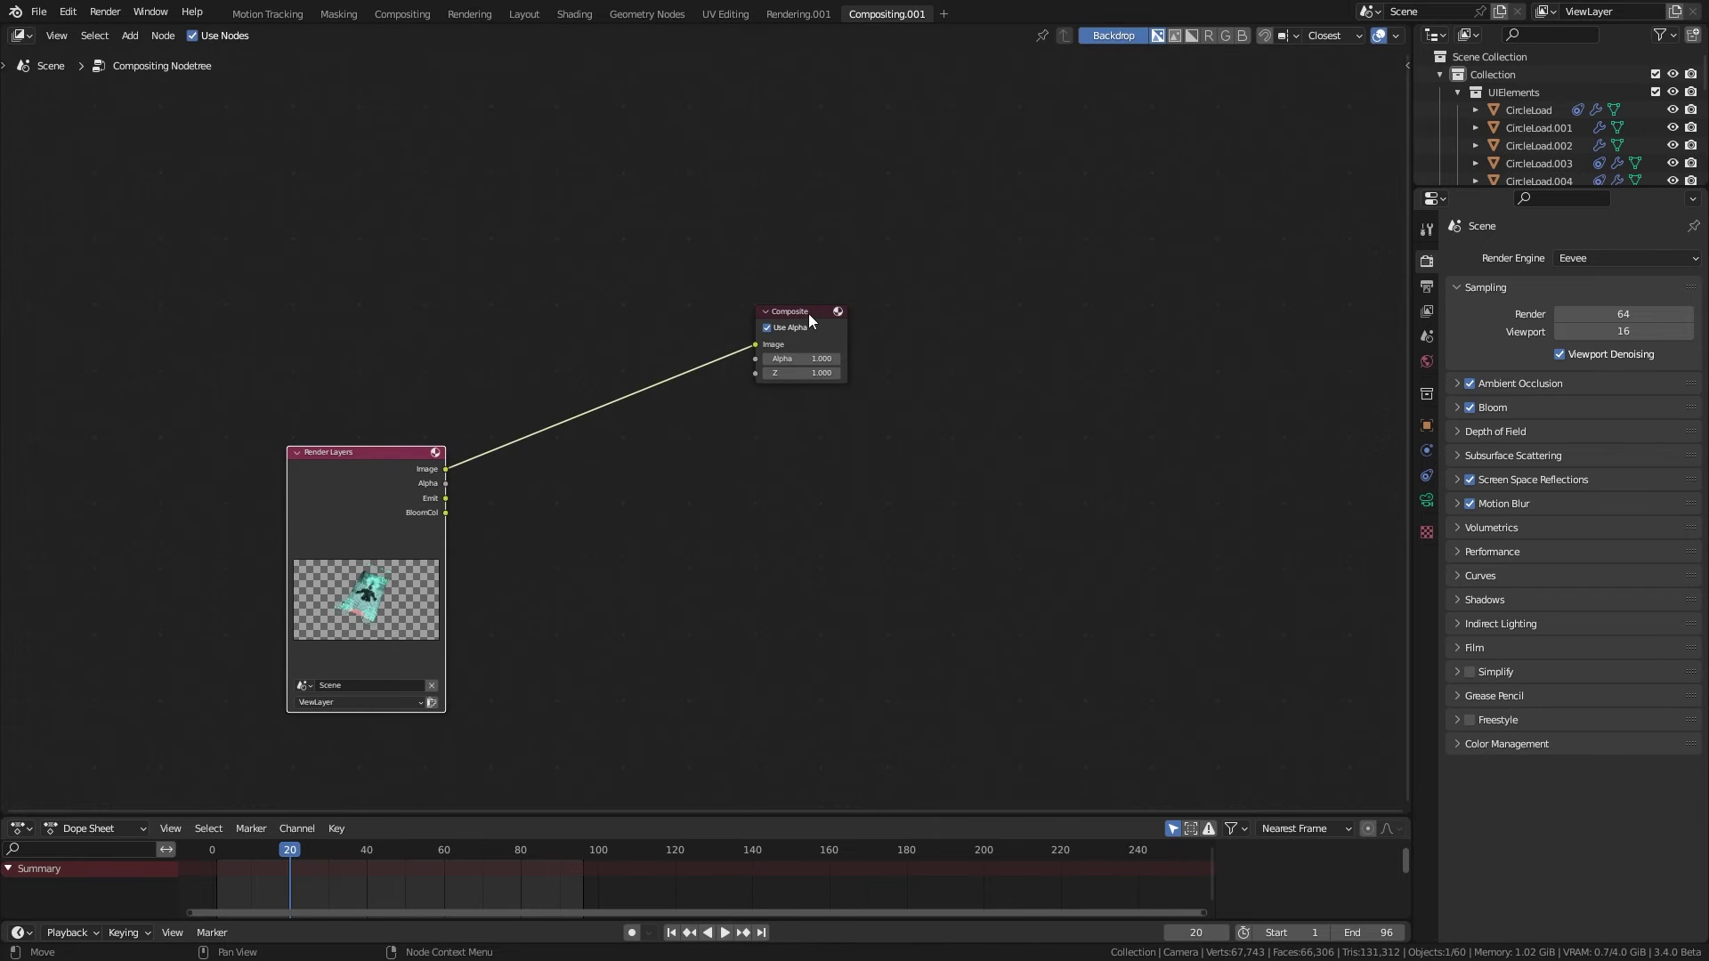
pyautogui.moveTo(808, 314); pyautogui.dragTo(1045, 283)
# Add a Movie Clip node above Render Layers and preview its image through a Viewer node placed farther along
pyautogui.hotkey('shift', 'a')
pyautogui.moveTo(457, 239)
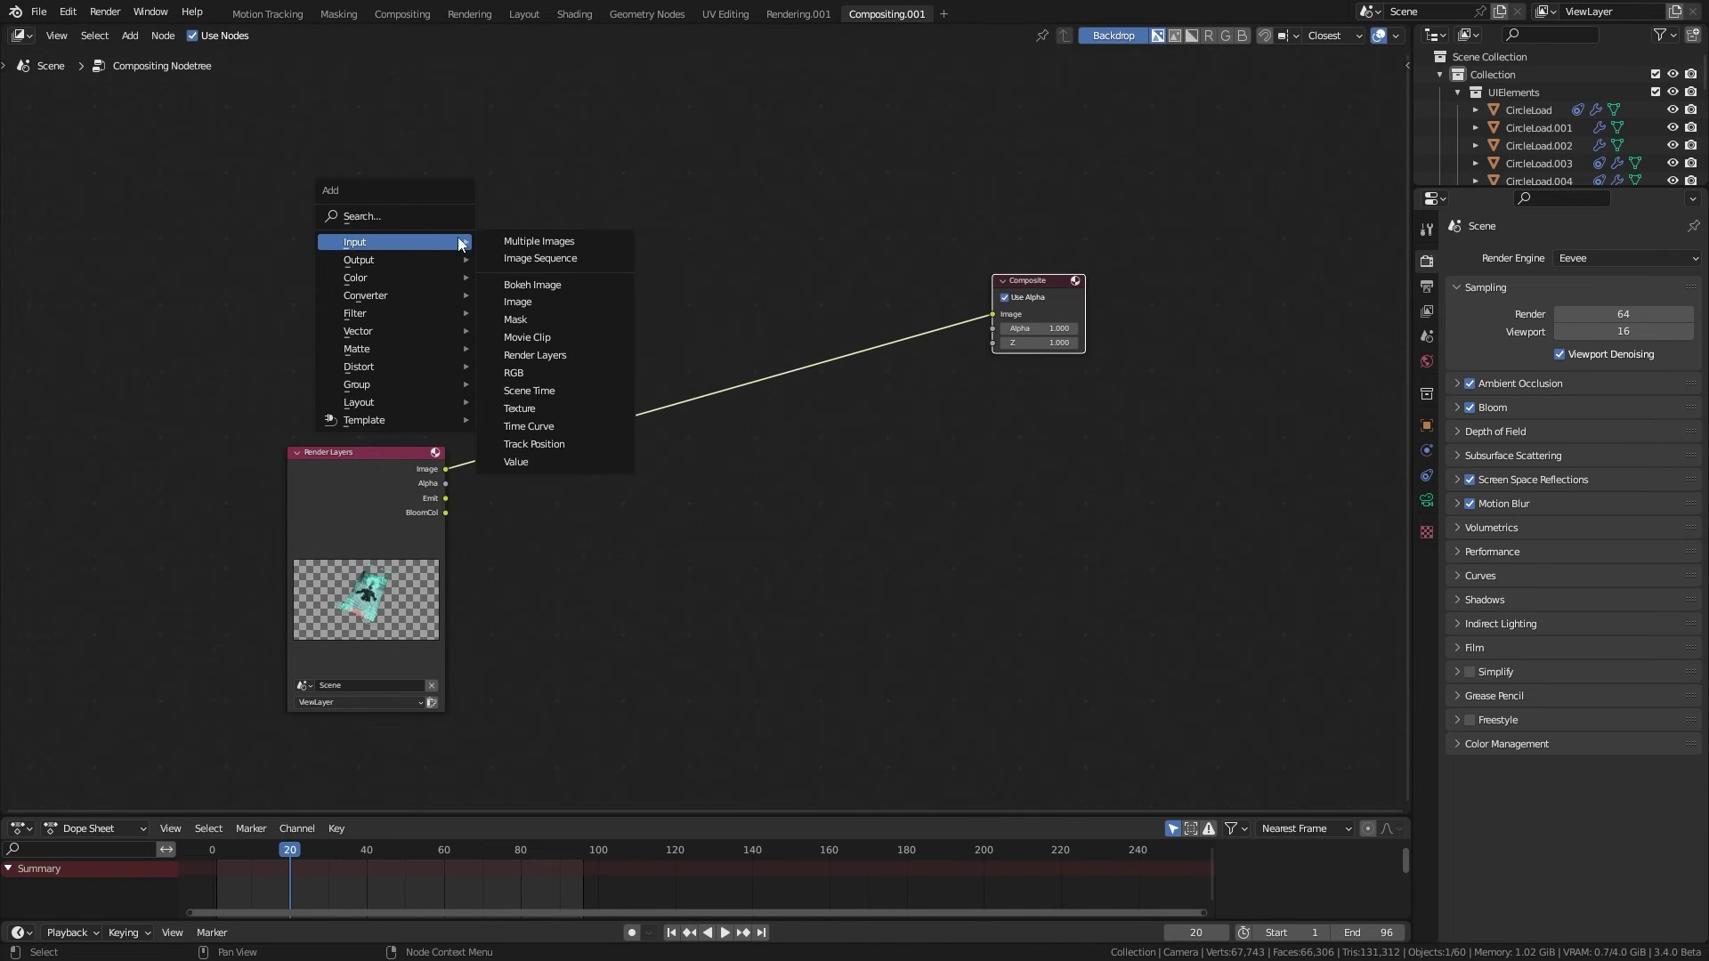
pyautogui.click(527, 338)
pyautogui.click(316, 413)
pyautogui.press('g')
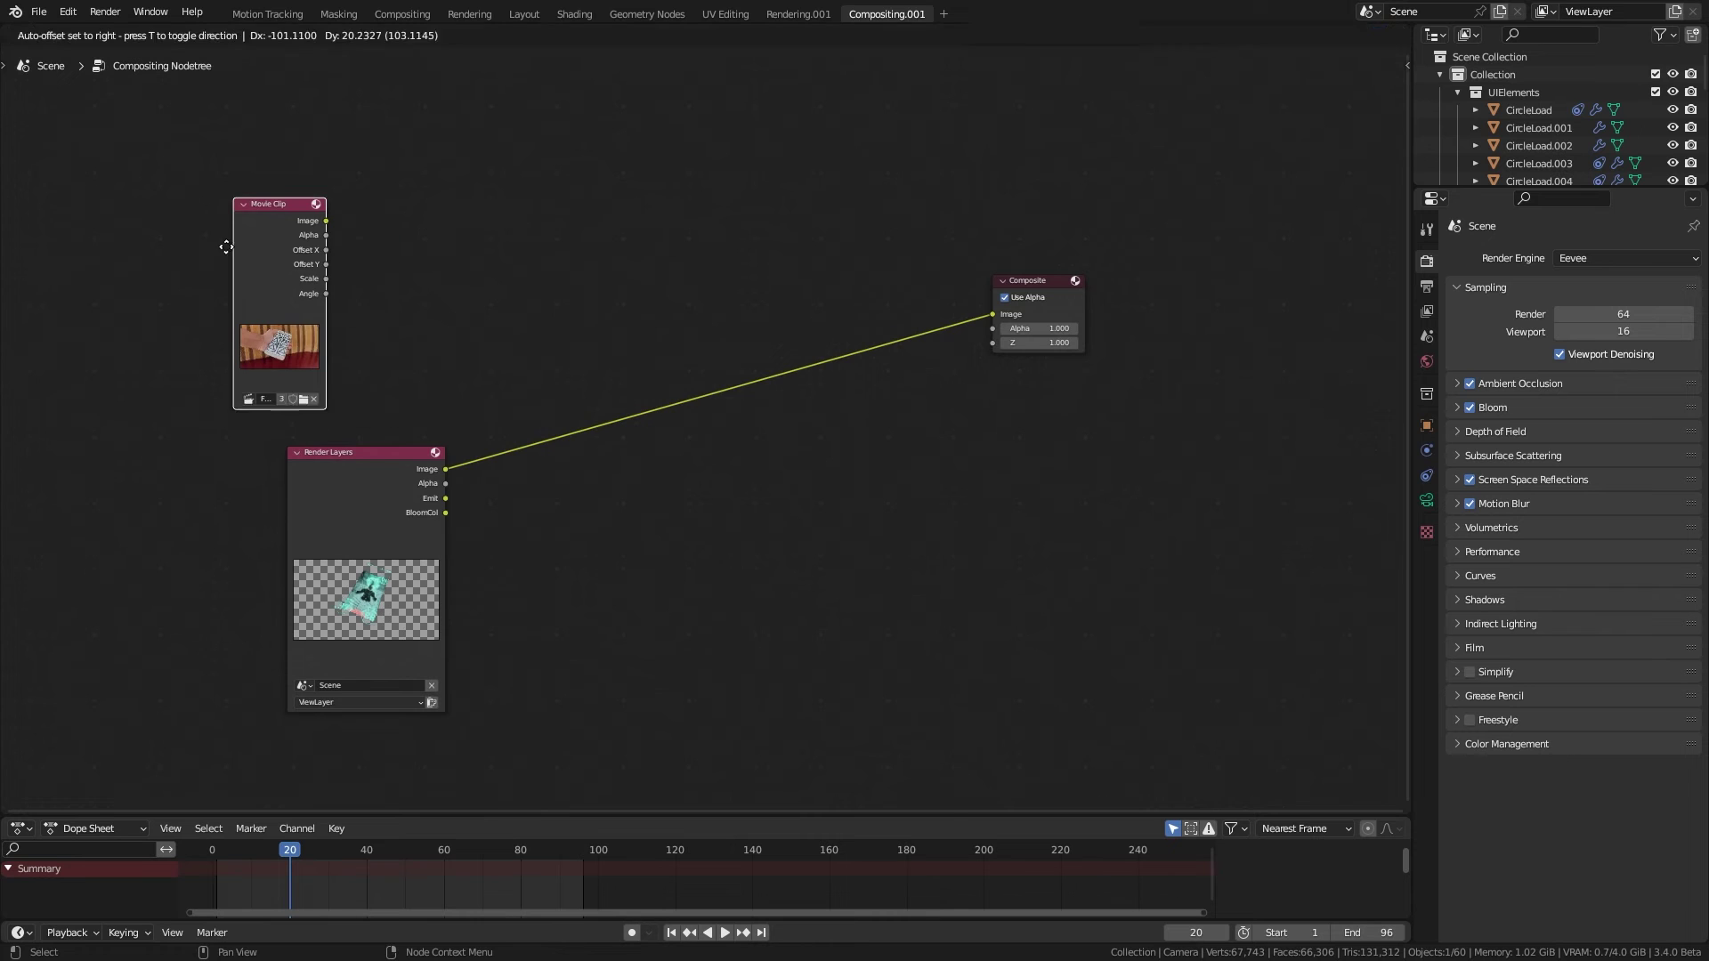
pyautogui.click(203, 245)
pyautogui.keyDown('ctrl'); pyautogui.keyDown('shift'); pyautogui.click(238, 228); pyautogui.keyUp('shift'); pyautogui.keyUp('ctrl')
pyautogui.moveTo(396, 217); pyautogui.dragTo(775, 195)
# Insert a Scale node between Movie Clip and Viewer and set it to Render Size
pyautogui.hotkey('shift', 'a')
pyautogui.write('sca')
pyautogui.press('Return')
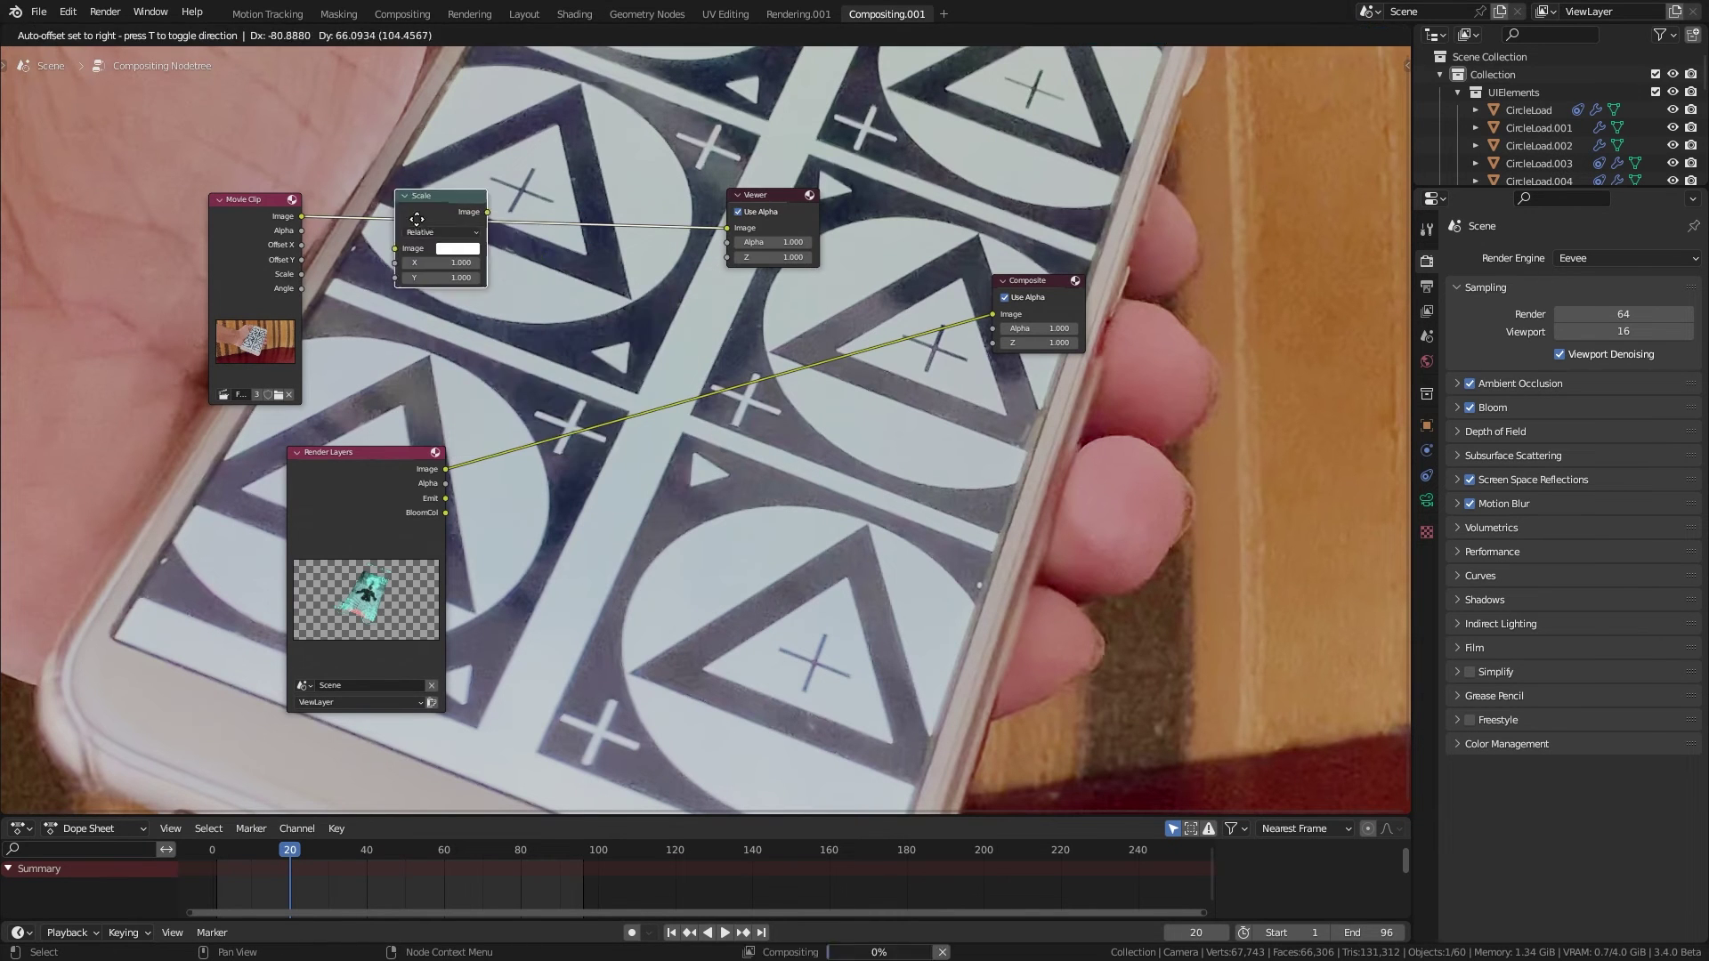
pyautogui.click(388, 191)
pyautogui.click(415, 210)
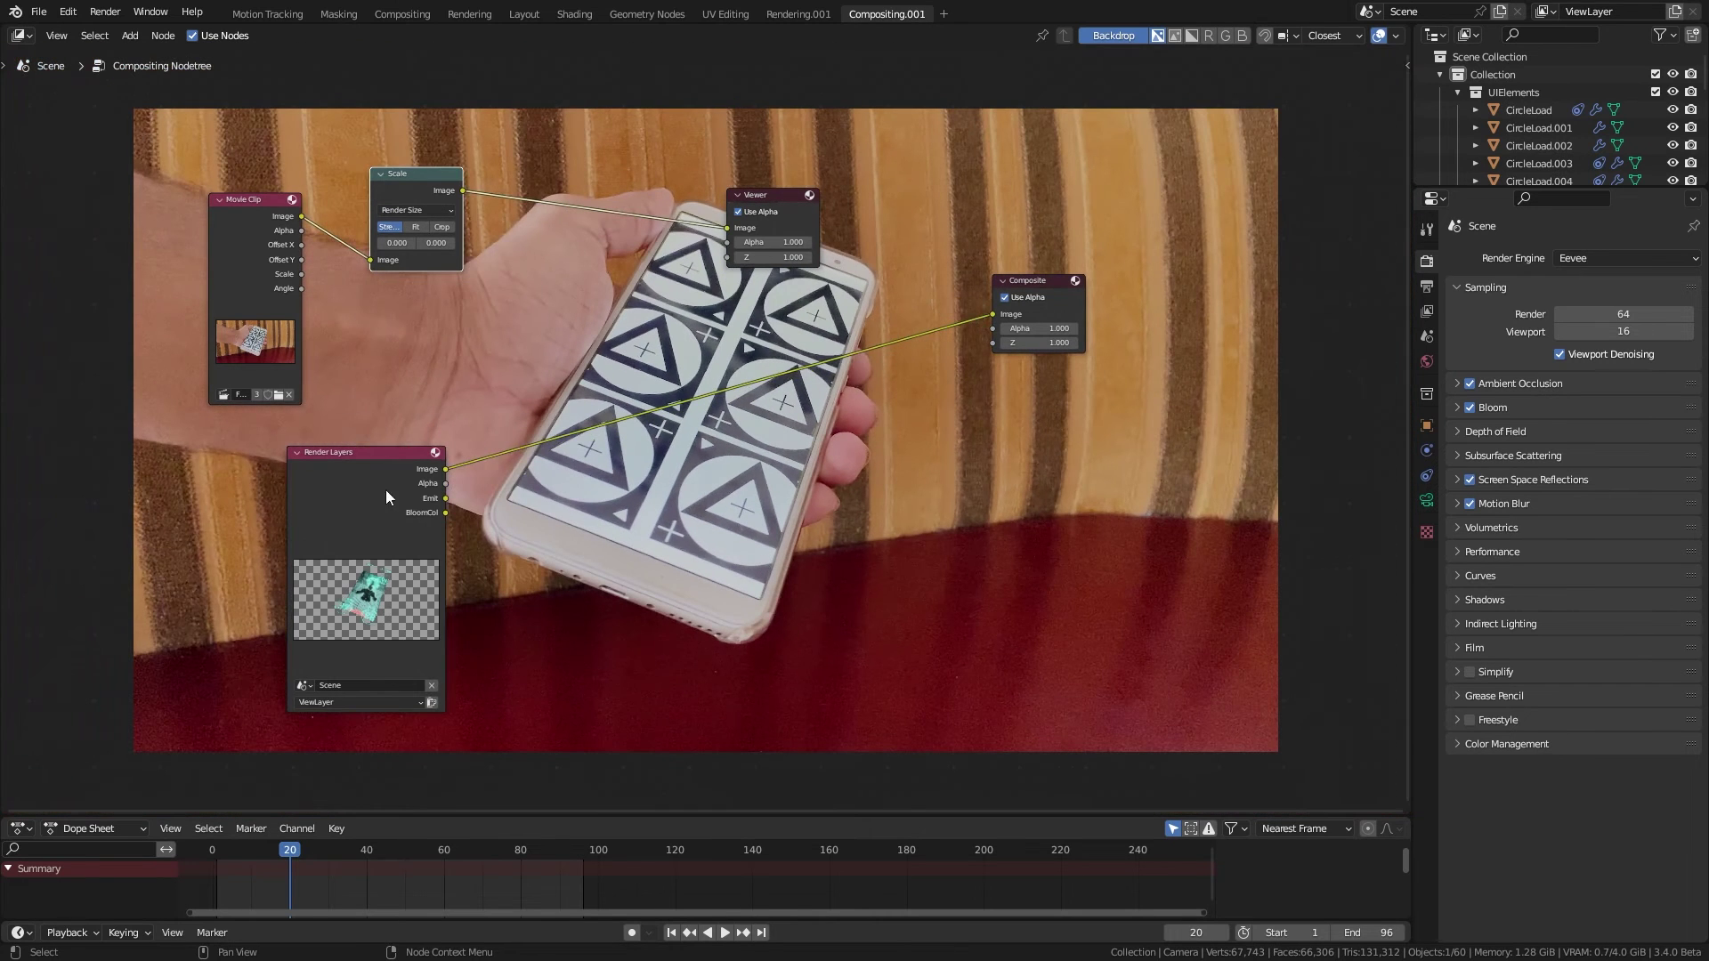
# Insert an Alpha Over node after Scale and connect the Render Layers image to its second image input
pyautogui.moveTo(387, 489); pyautogui.dragTo(294, 496)
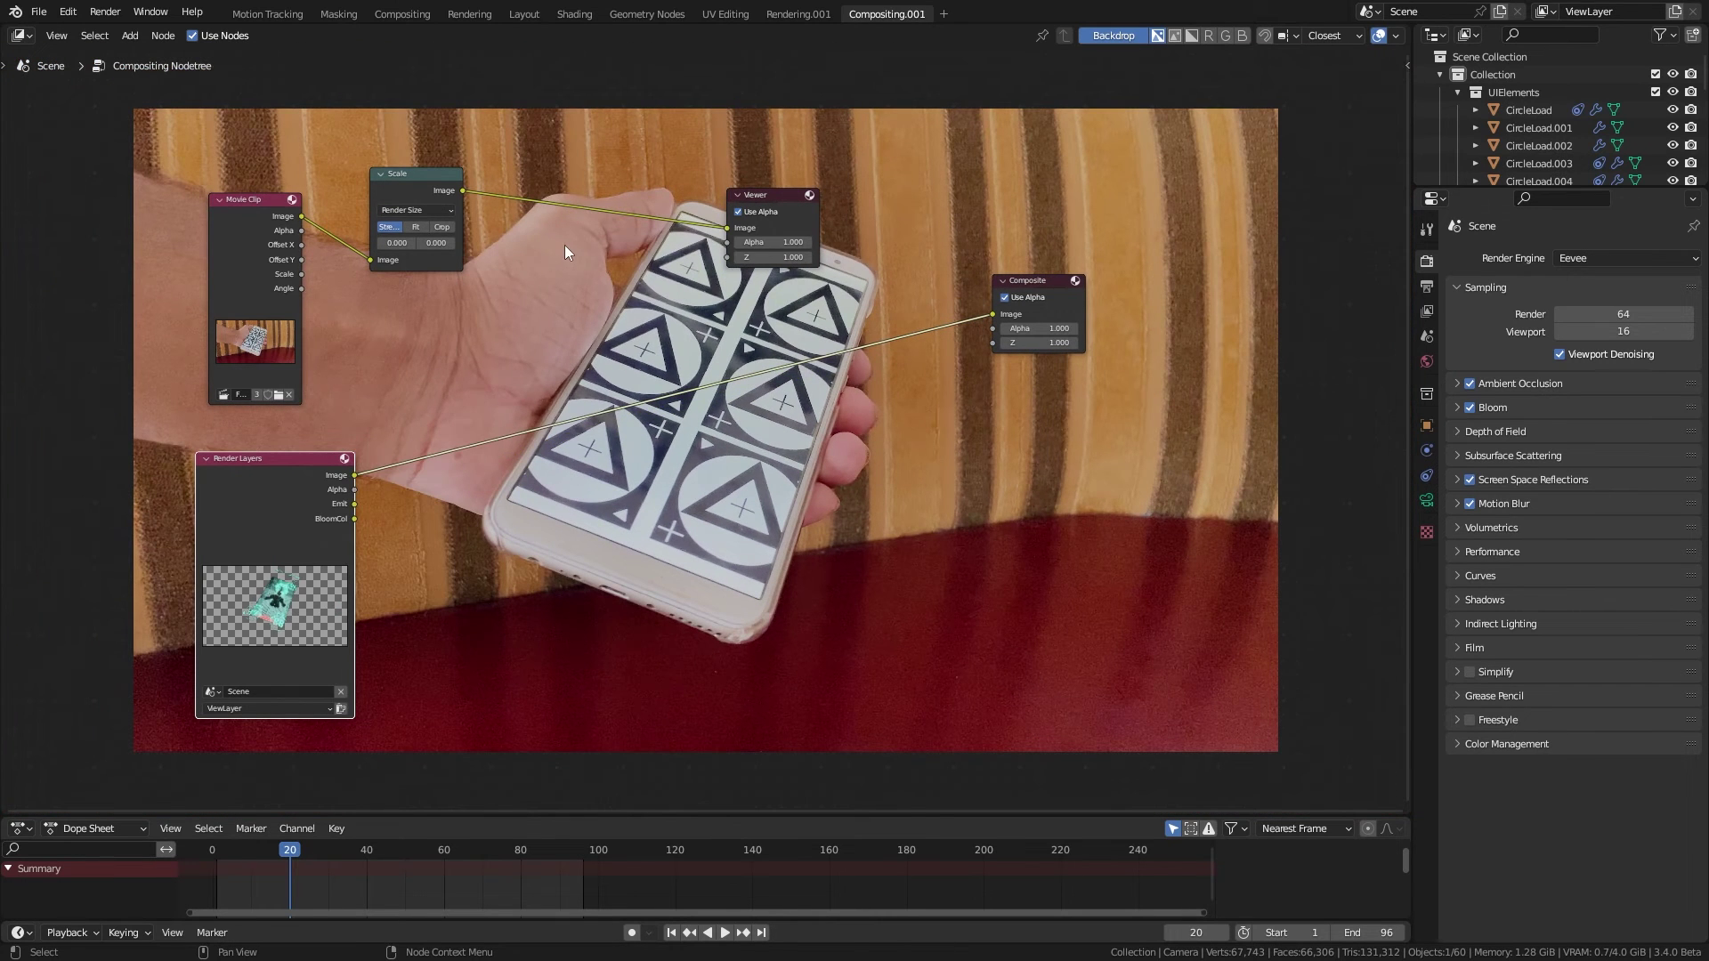
pyautogui.hotkey('shift', 'a')
pyautogui.write('alp')
pyautogui.press('Return')
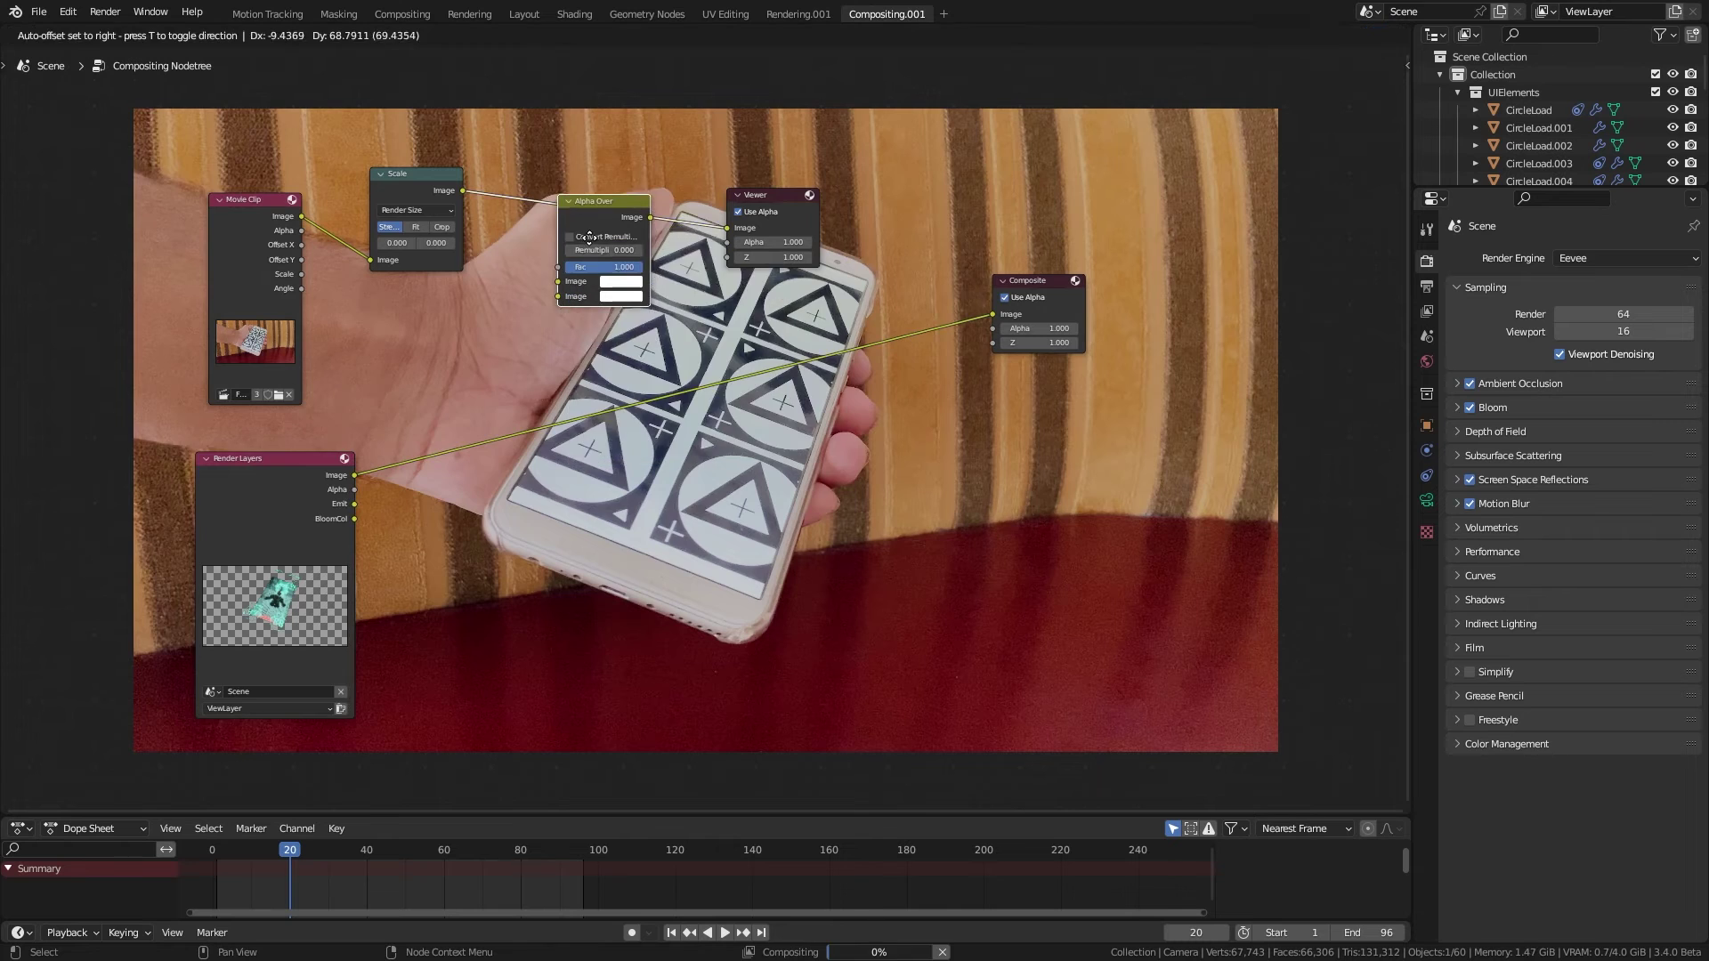
pyautogui.click(592, 215)
pyautogui.moveTo(355, 476); pyautogui.dragTo(561, 273)
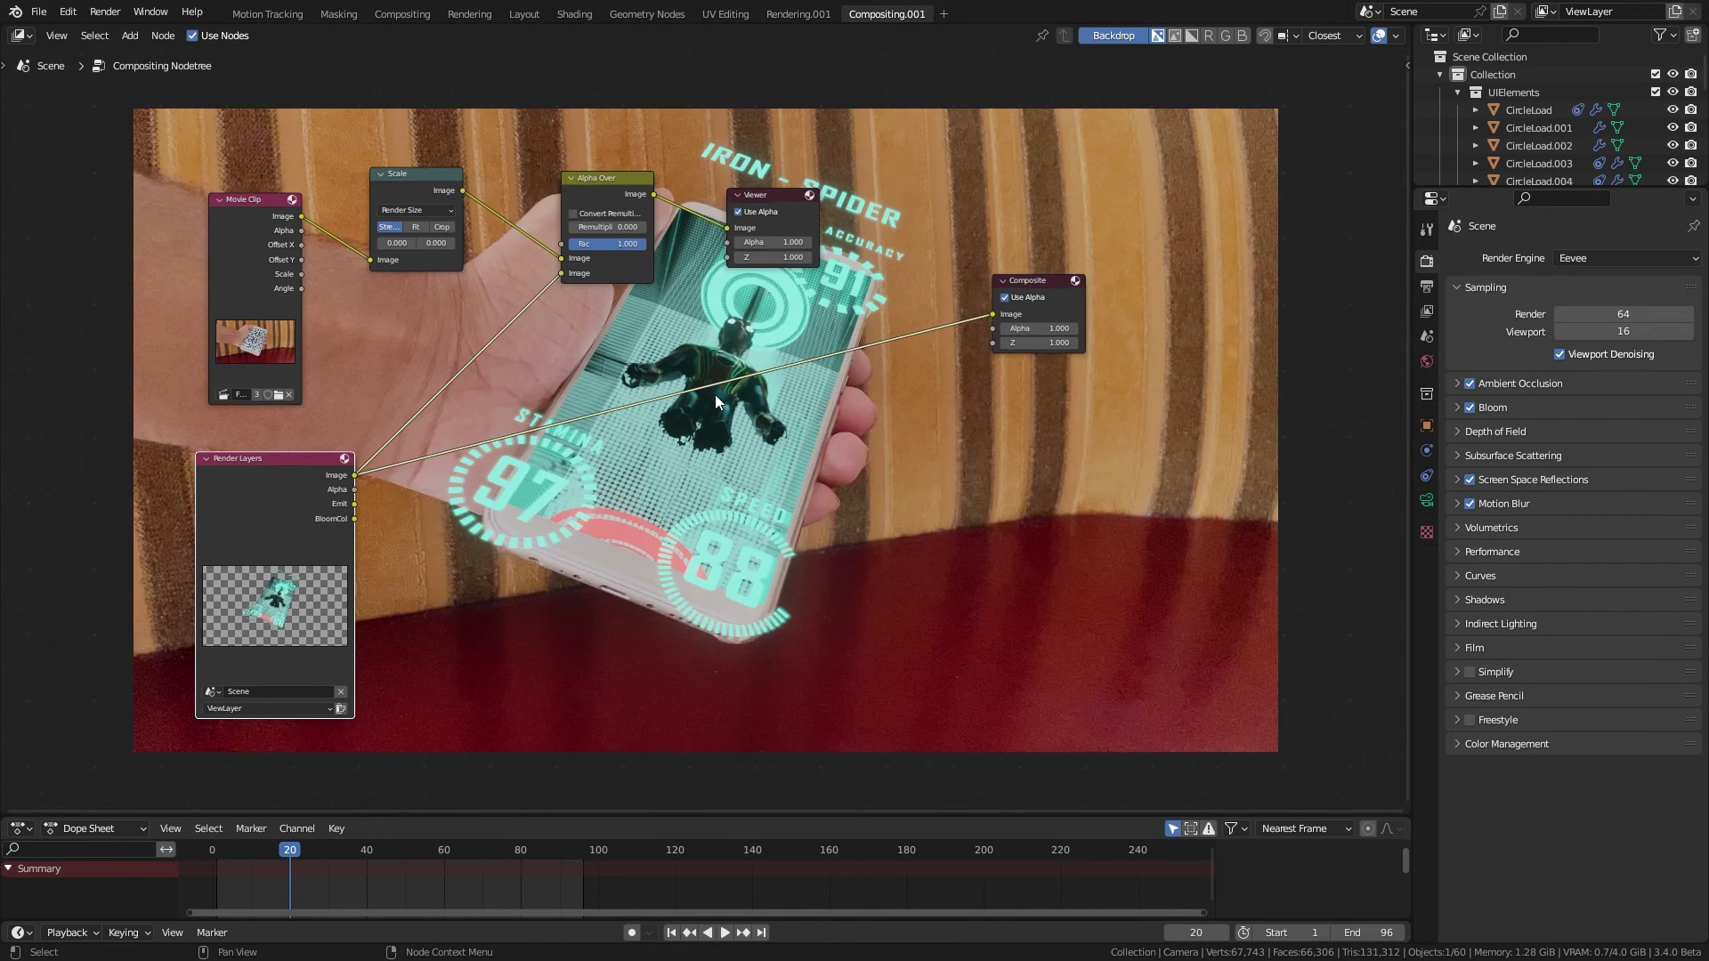
# Rearrange the Viewer, Composite, Render Layers and Alpha Over nodes to leave space for more nodes between them
pyautogui.moveTo(765, 194); pyautogui.dragTo(1202, 177)
pyautogui.moveTo(1032, 280); pyautogui.dragTo(1262, 394)
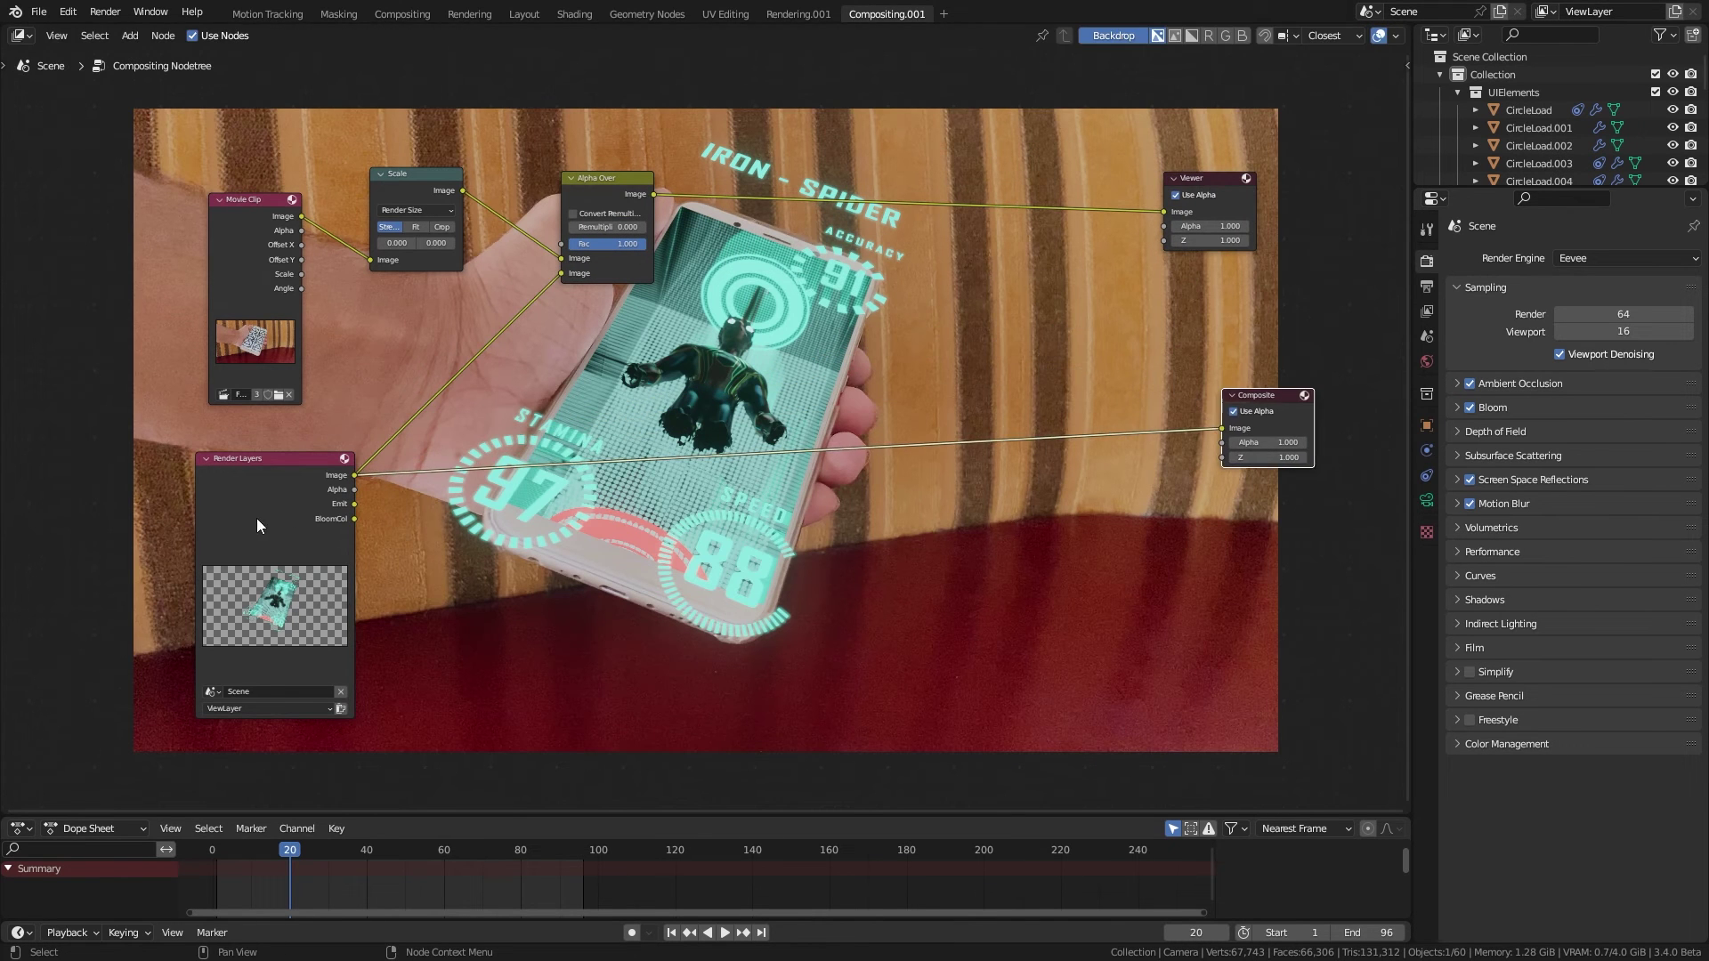
pyautogui.moveTo(257, 520); pyautogui.dragTo(136, 520)
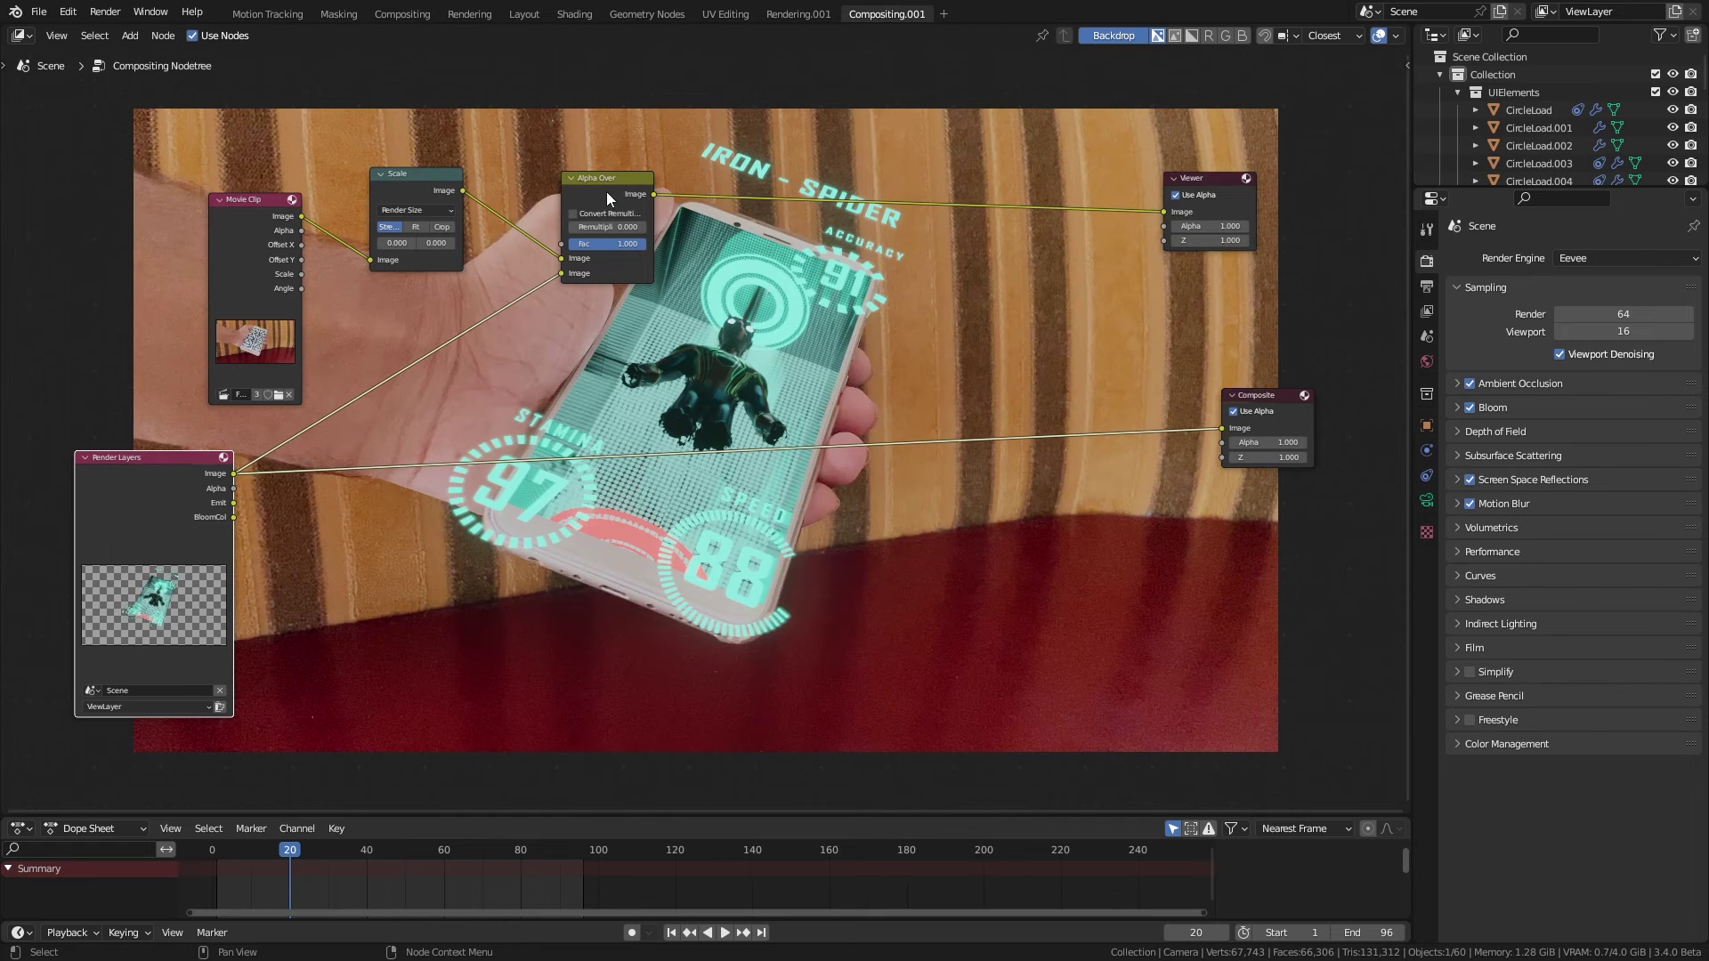
pyautogui.moveTo(606, 191); pyautogui.dragTo(724, 169)
# Insert a Blur node between Render Layers and Alpha Over with X and Y set to 5
pyautogui.scroll(2, 550, 371)
pyautogui.moveTo(550, 371); pyautogui.dragTo(638, 451, button='middle')
pyautogui.hotkey('shift', 'a')
pyautogui.click(630, 453)
pyautogui.write('b')
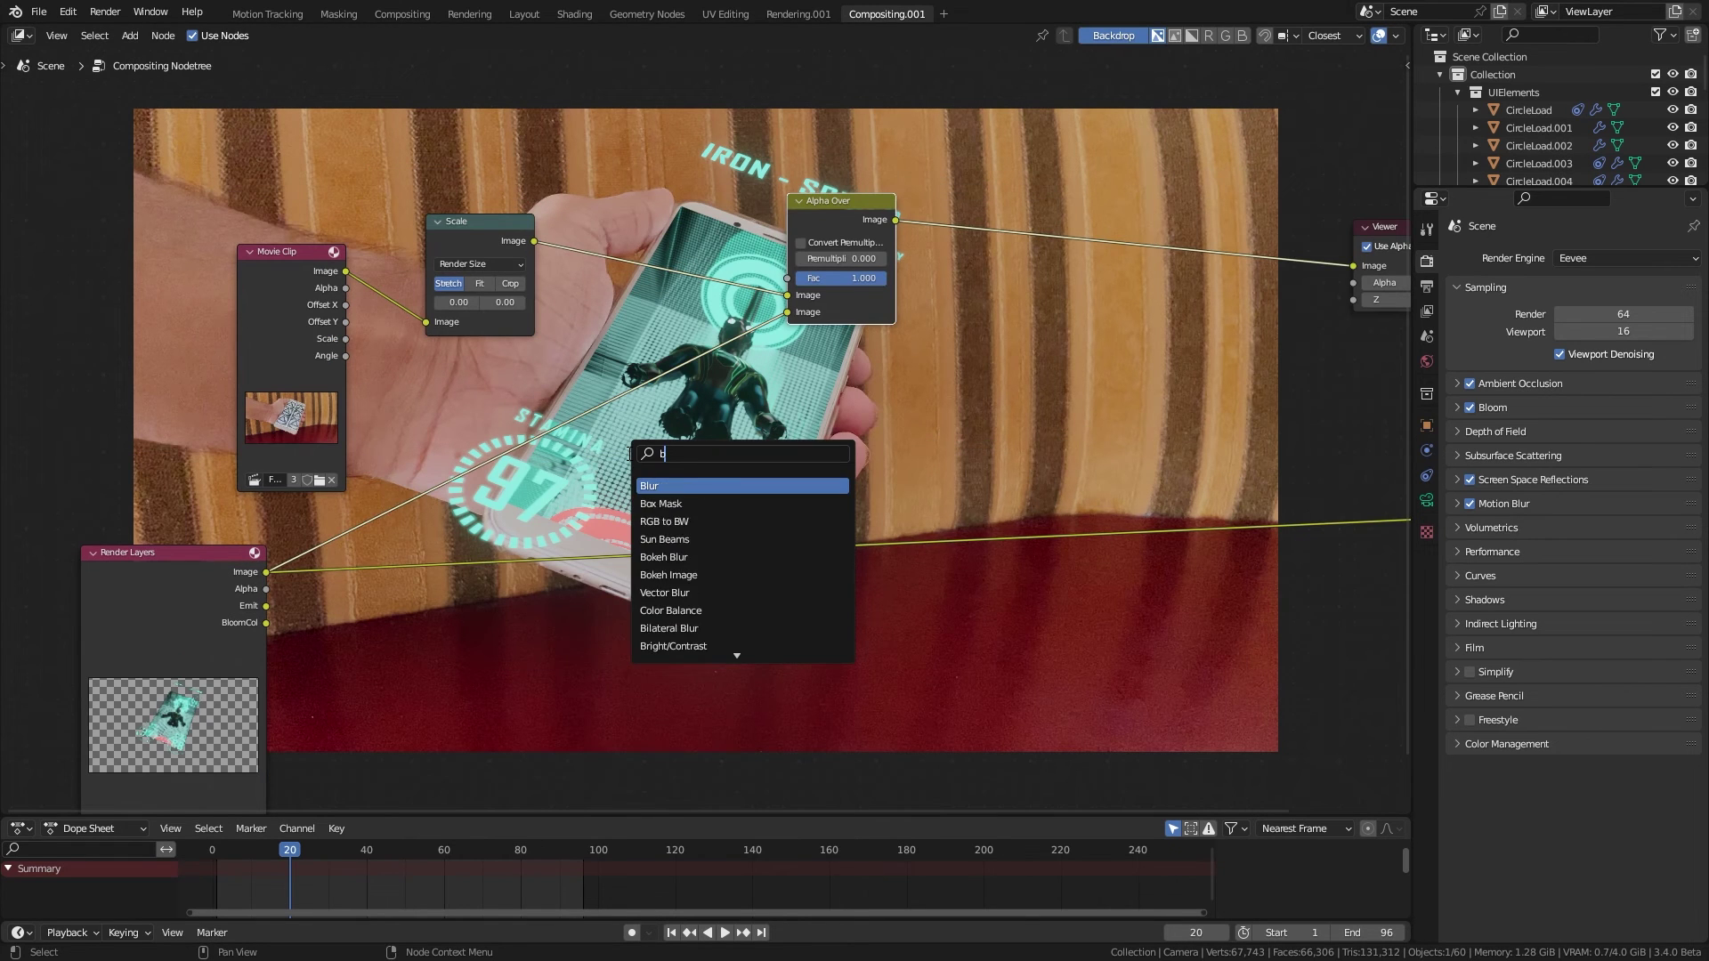
pyautogui.write('l')
pyautogui.press('Return')
pyautogui.click(530, 468)
pyautogui.scroll(1, 668, 614)
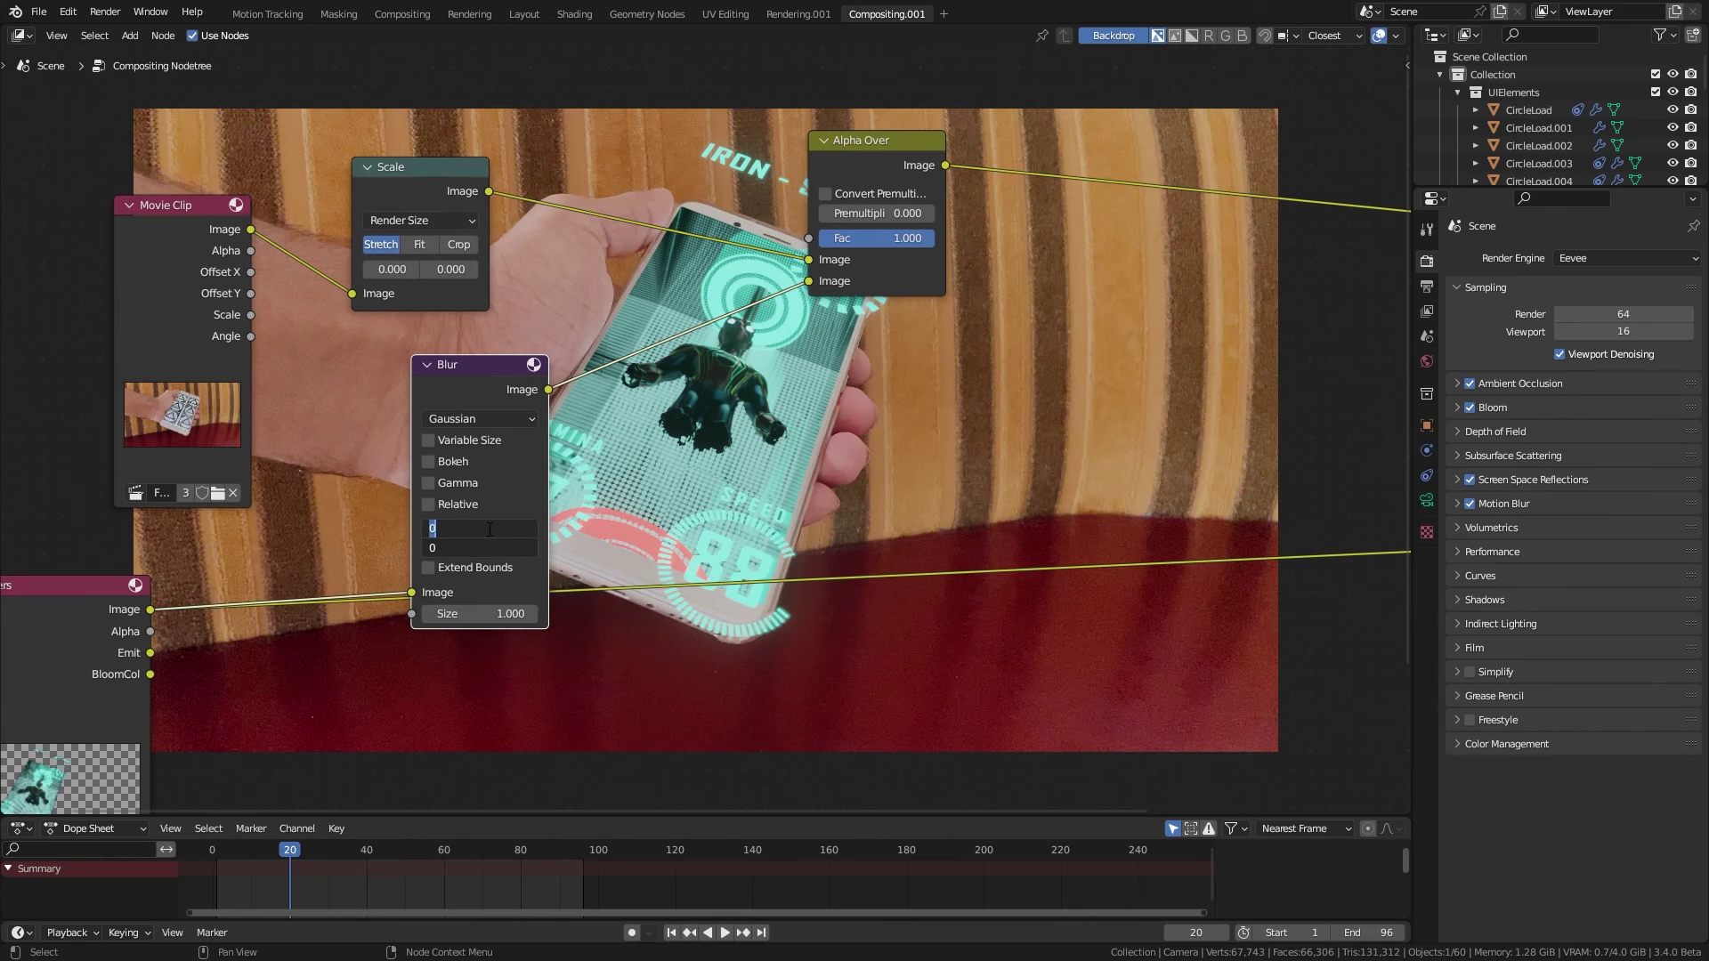
pyautogui.moveTo(499, 383); pyautogui.dragTo(415, 436)
# Insert an RGB Curves node between Render Layers and Blur, and delete the Composite node
pyautogui.press('q')
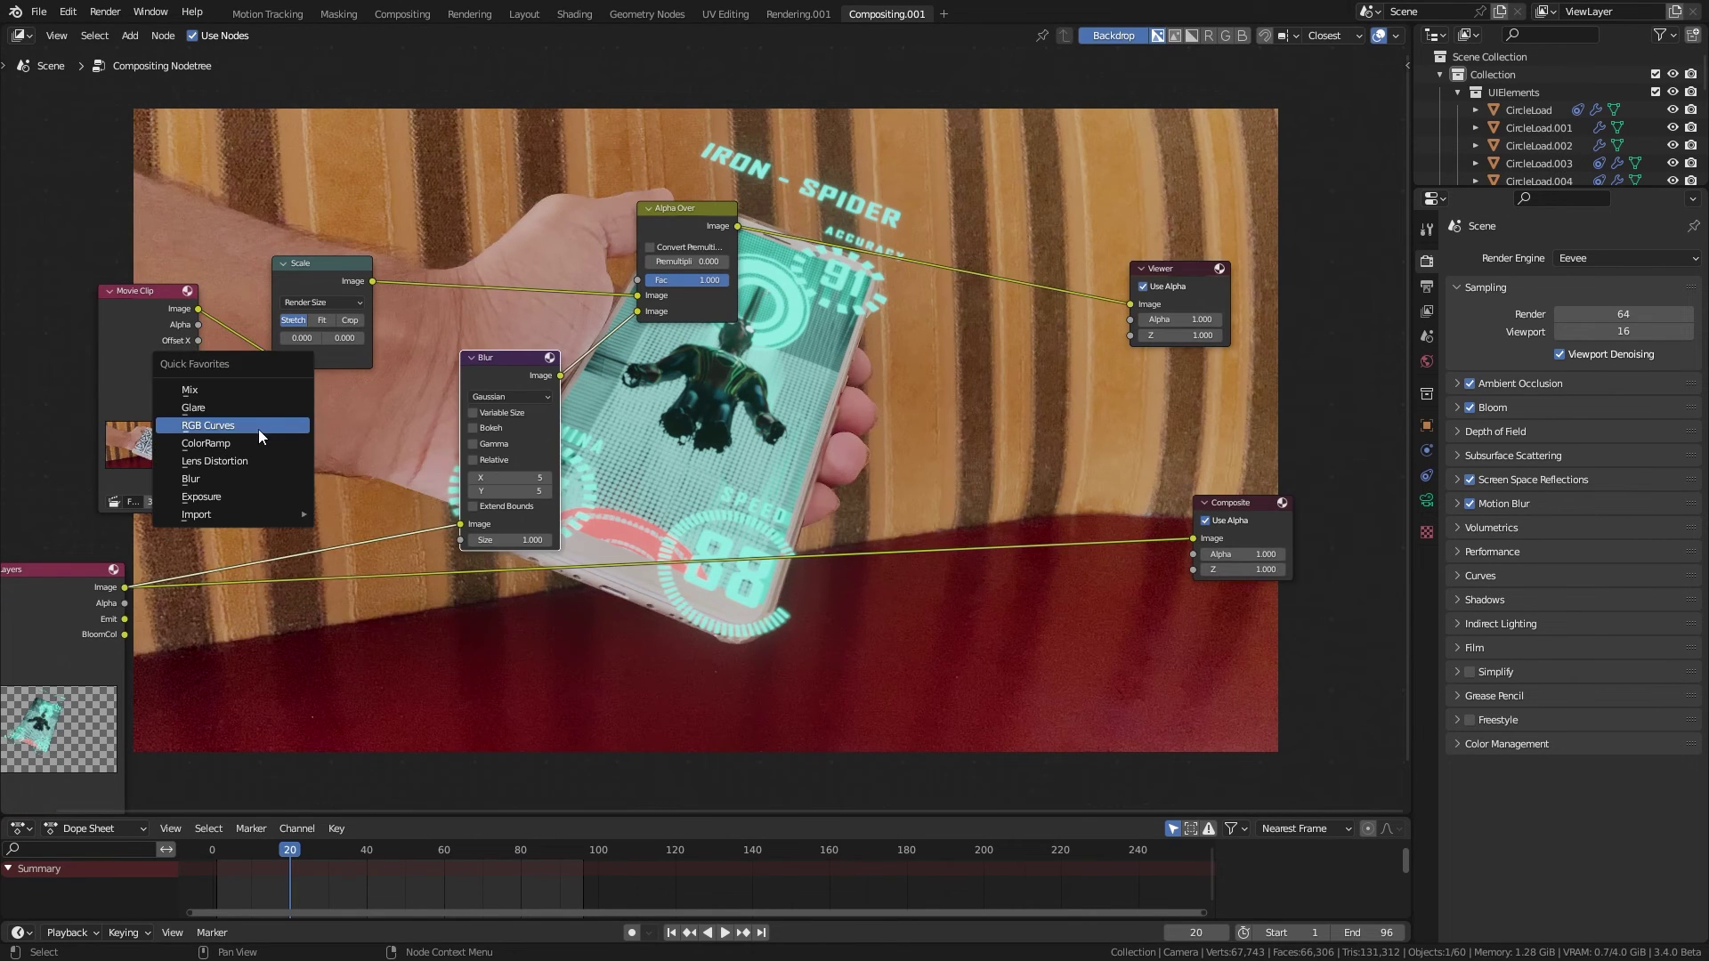
pyautogui.click(258, 429)
pyautogui.click(313, 477)
pyautogui.moveTo(1005, 645); pyautogui.dragTo(1005, 561, button='middle')
pyautogui.click(1215, 431)
pyautogui.press('x')
# Connect the Render Layers Alpha to the RGB Curves Fac input and shape that node's combined curve
pyautogui.scroll(3, 125, 499)
pyautogui.moveTo(113, 497); pyautogui.dragTo(181, 569, button='middle')
pyautogui.moveTo(184, 581); pyautogui.dragTo(354, 654)
pyautogui.moveTo(634, 494); pyautogui.dragTo(510, 420, button='middle')
pyautogui.click(353, 622)
pyautogui.moveTo(464, 499); pyautogui.dragTo(463, 491)
pyautogui.click(353, 641)
pyautogui.moveTo(464, 383); pyautogui.dragTo(464, 395)
pyautogui.moveTo(550, 515); pyautogui.dragTo(617, 475, button='middle')
pyautogui.moveTo(392, 541); pyautogui.dragTo(334, 559)
pyautogui.click(354, 446)
# Adjust the blue, red and green curves of the render's RGB Curves node, lowering the green midpoint to about 0.4
pyautogui.click(310, 387)
pyautogui.click(262, 527)
pyautogui.click(285, 509)
pyautogui.click(274, 388)
pyautogui.click(363, 436)
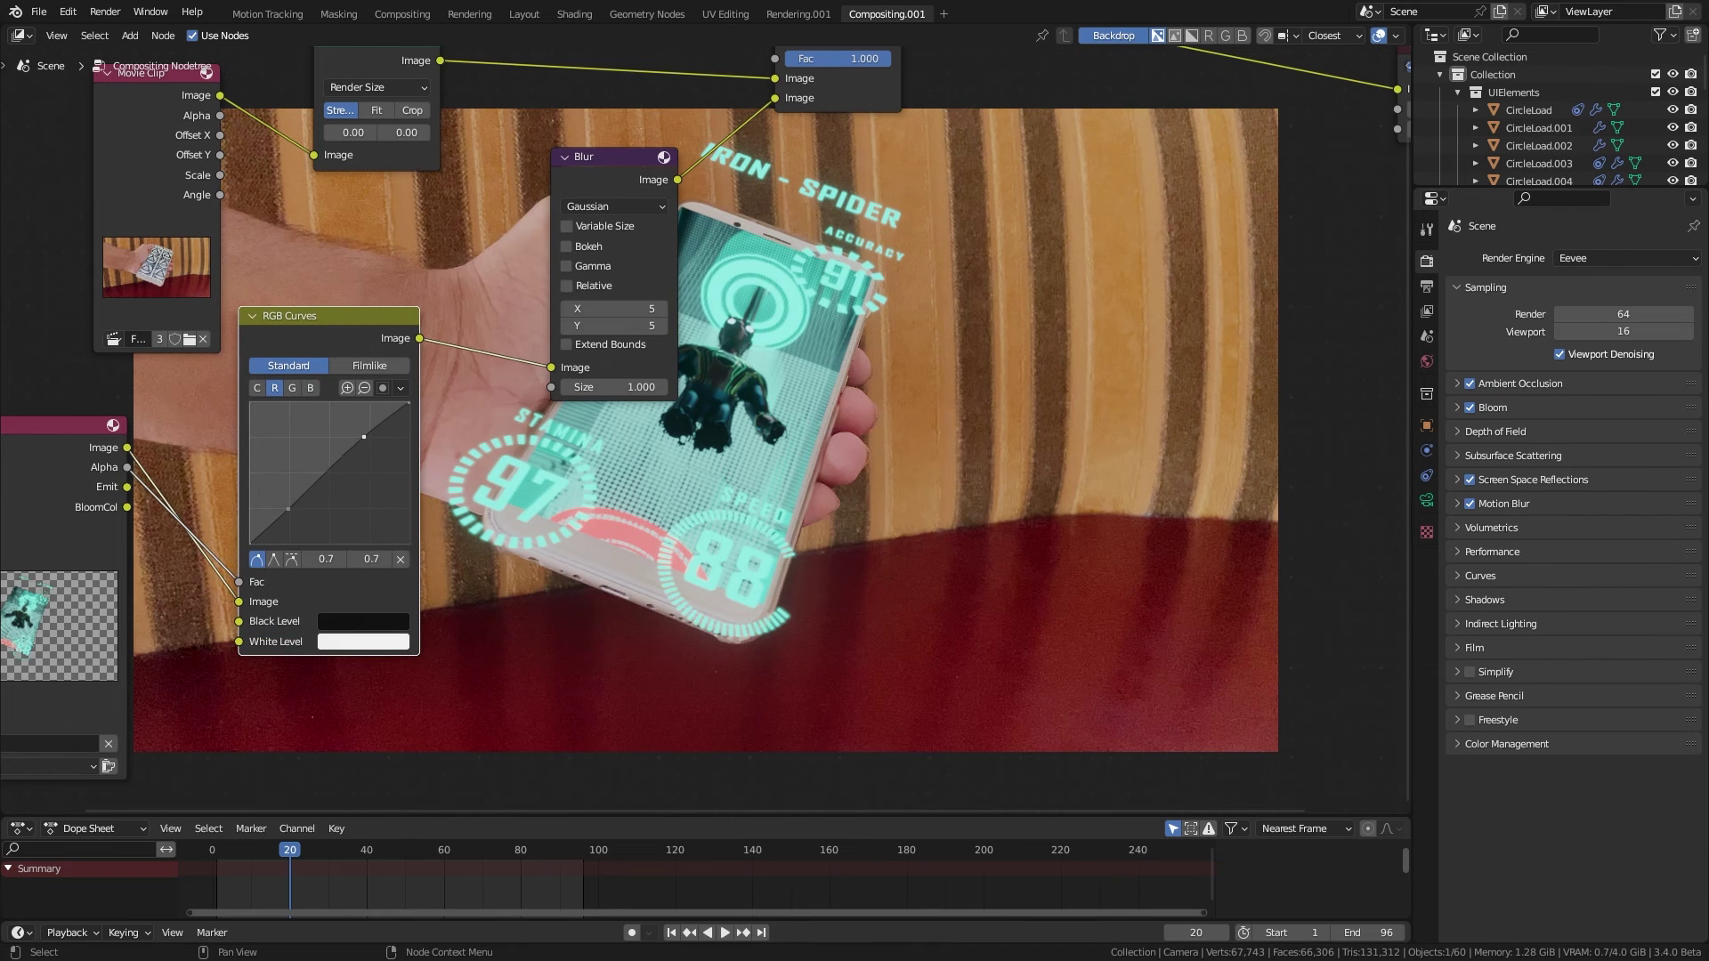
pyautogui.click(294, 388)
# Preview the BloomCol pass in the Viewer and insert an Exposure node after it with Exposure 0.500
pyautogui.keyDown('ctrl'); pyautogui.keyDown('shift'); pyautogui.click(64, 626); pyautogui.keyUp('shift'); pyautogui.keyUp('ctrl')
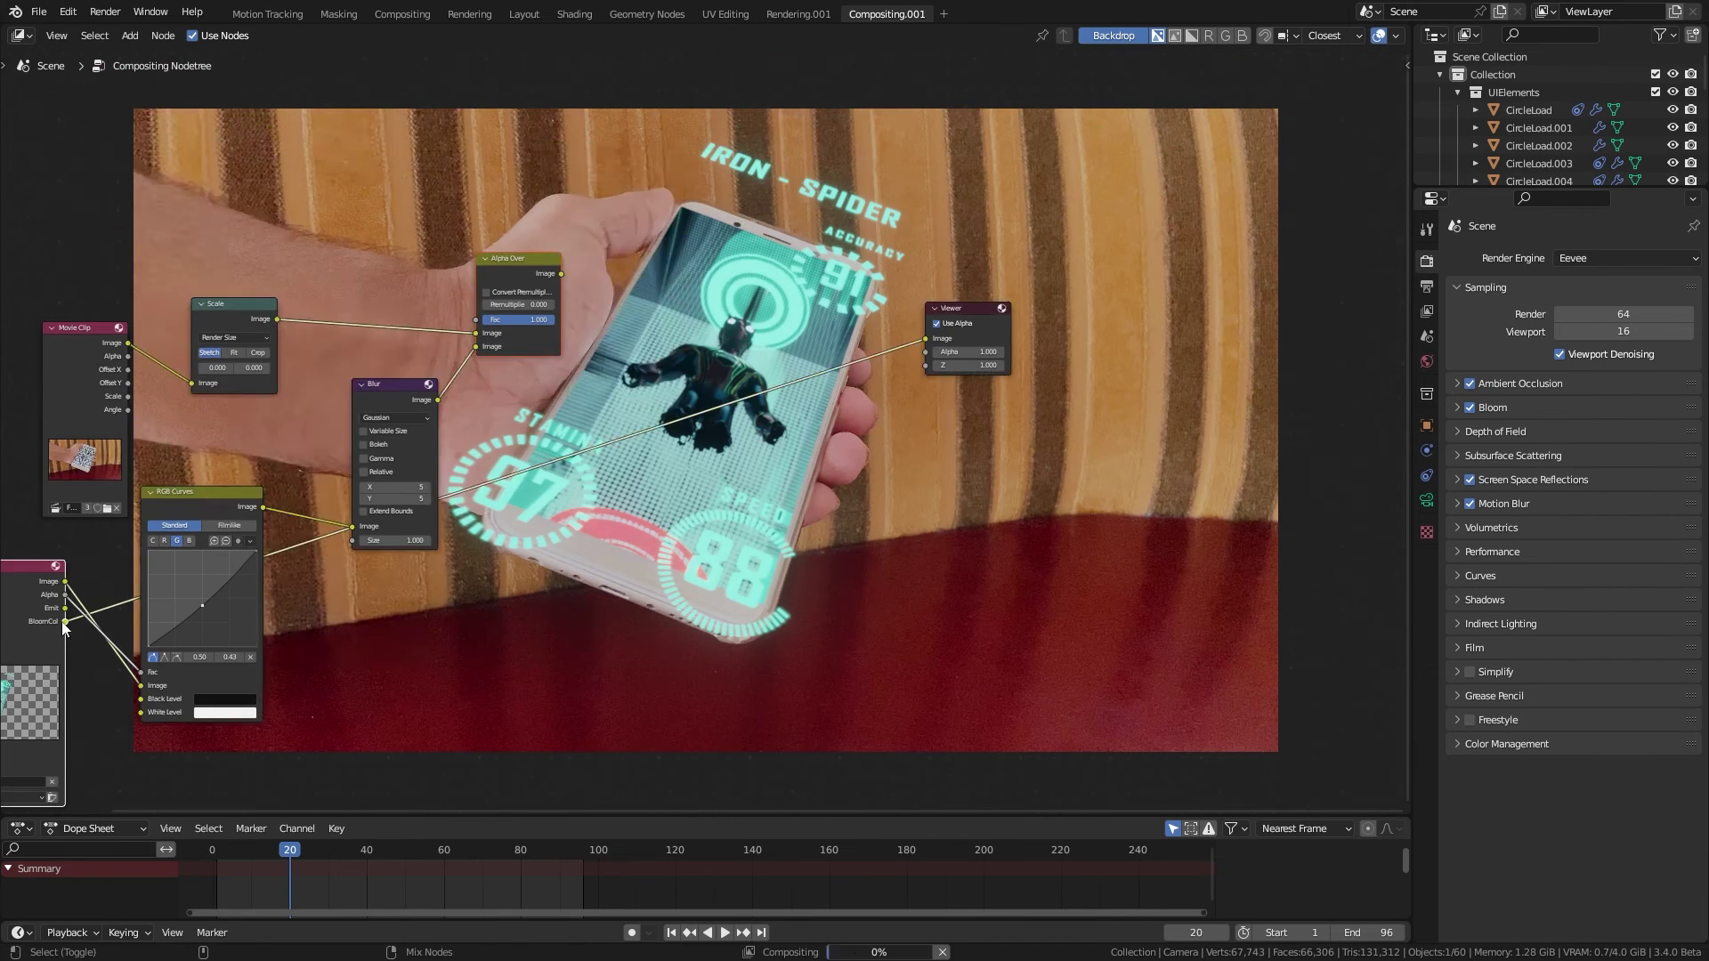
pyautogui.scroll(2, 730, 418)
pyautogui.press('q')
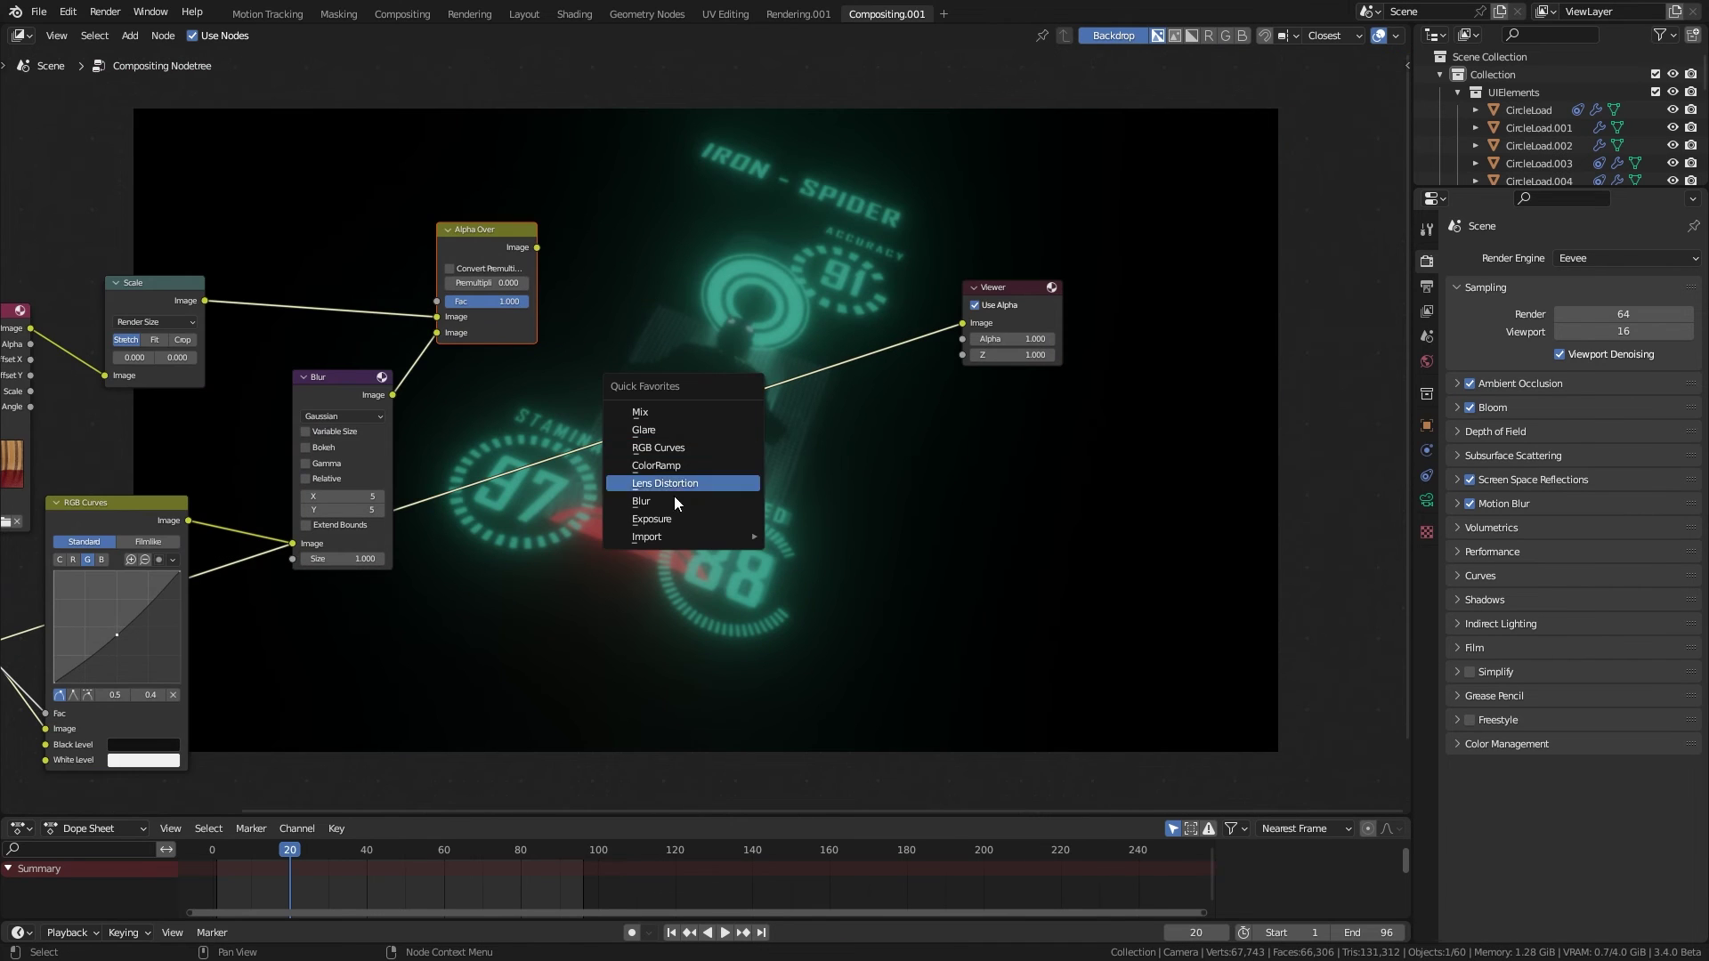
pyautogui.click(671, 520)
pyautogui.click(539, 471)
pyautogui.scroll(5, 539, 471)
pyautogui.click(598, 546)
pyautogui.click(599, 546)
# Combine Alpha Over and Exposure in a Mix node set to Add with factor 0.858, and preview it in the Viewer
pyautogui.click(679, 157)
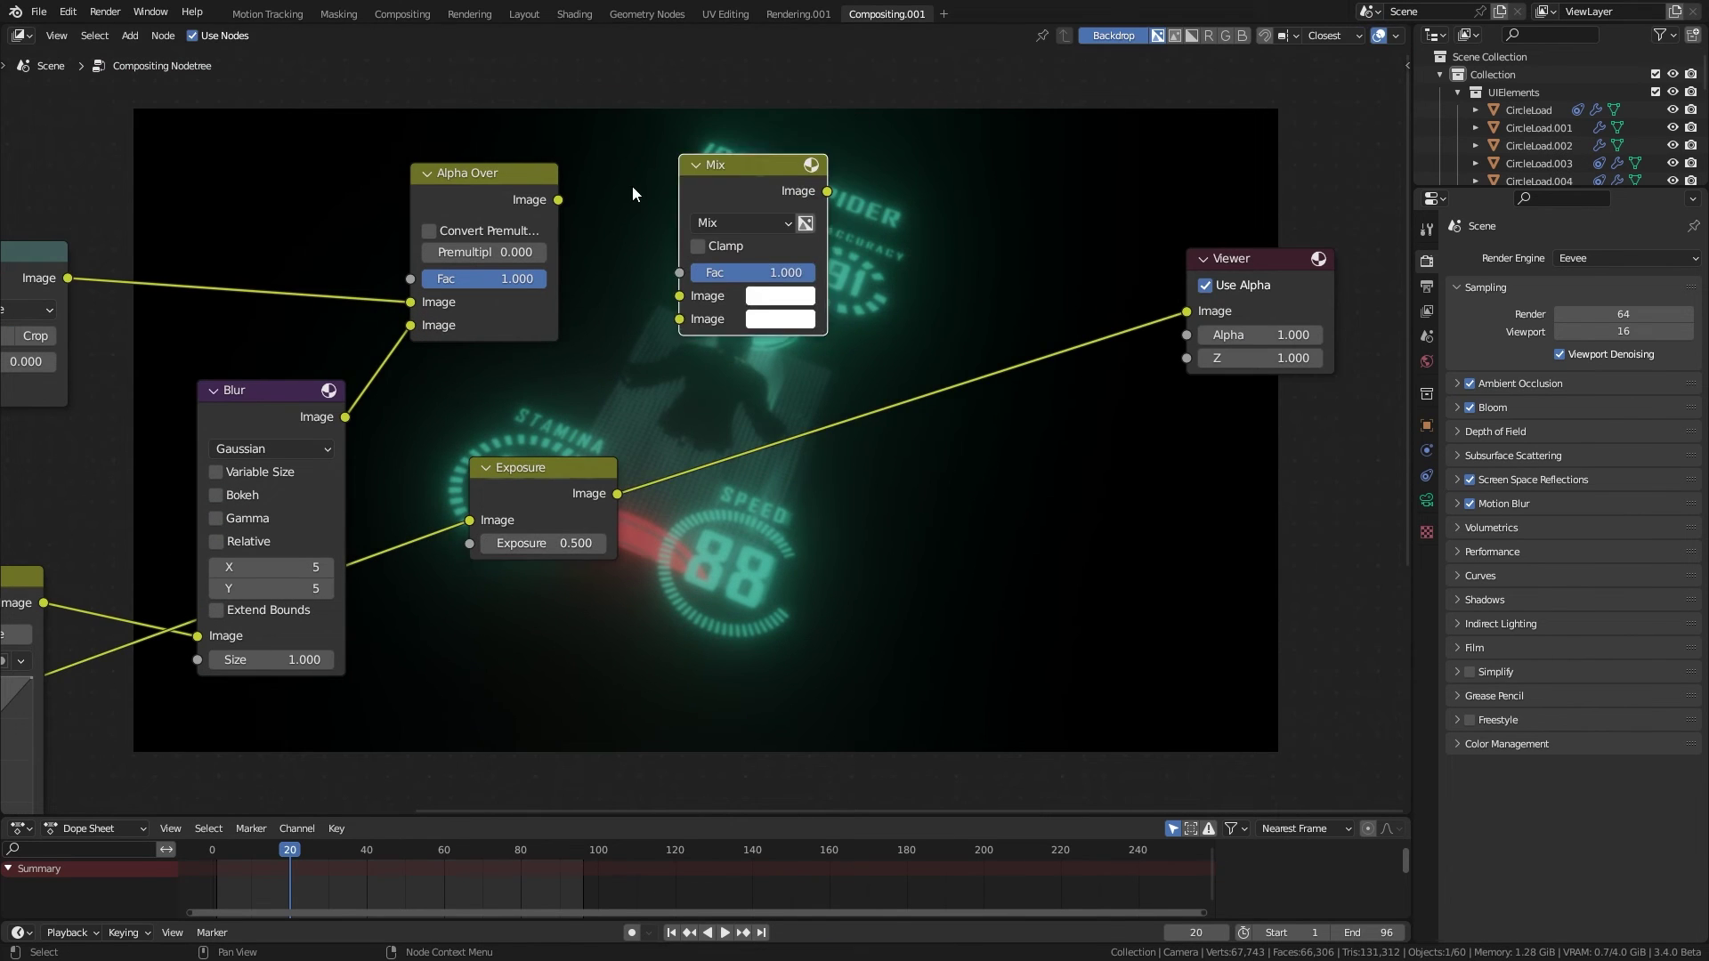
pyautogui.moveTo(558, 199); pyautogui.dragTo(679, 296)
pyautogui.moveTo(617, 493); pyautogui.dragTo(685, 320)
pyautogui.moveTo(691, 321); pyautogui.dragTo(477, 372, button='middle')
pyautogui.keyDown('ctrl'); pyautogui.keyDown('shift'); pyautogui.click(580, 228); pyautogui.keyUp('shift'); pyautogui.keyUp('ctrl')
pyautogui.click(534, 275)
pyautogui.click(514, 483)
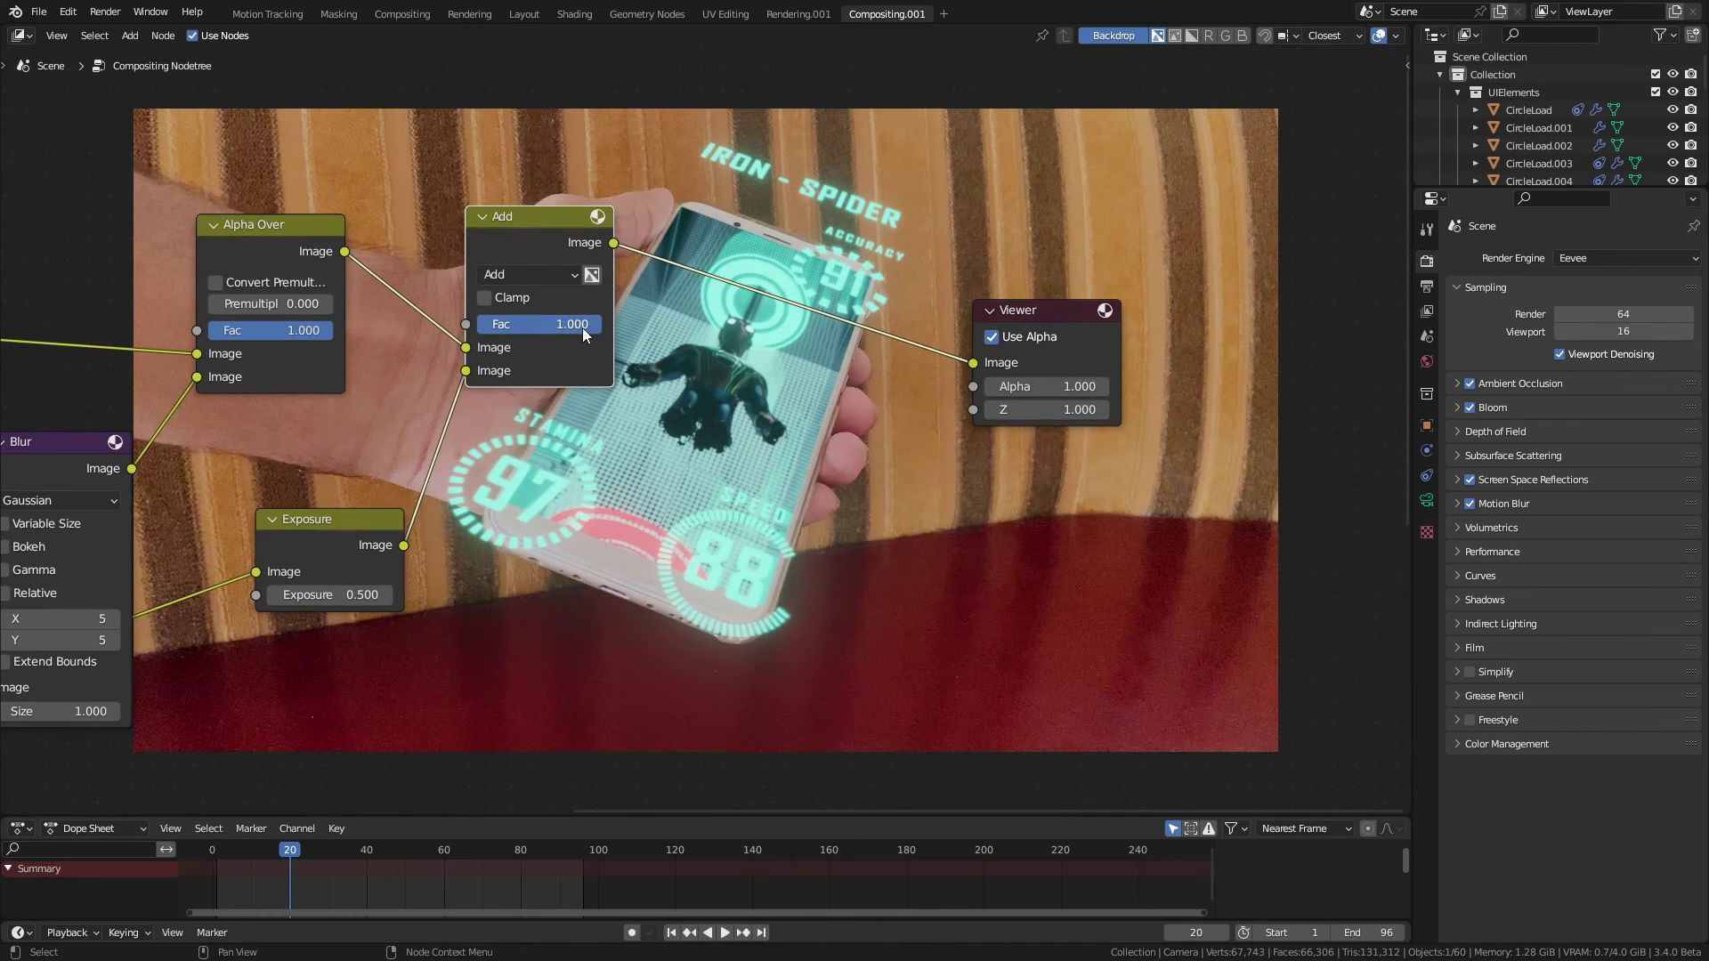
pyautogui.moveTo(506, 324); pyautogui.dragTo(488, 324)
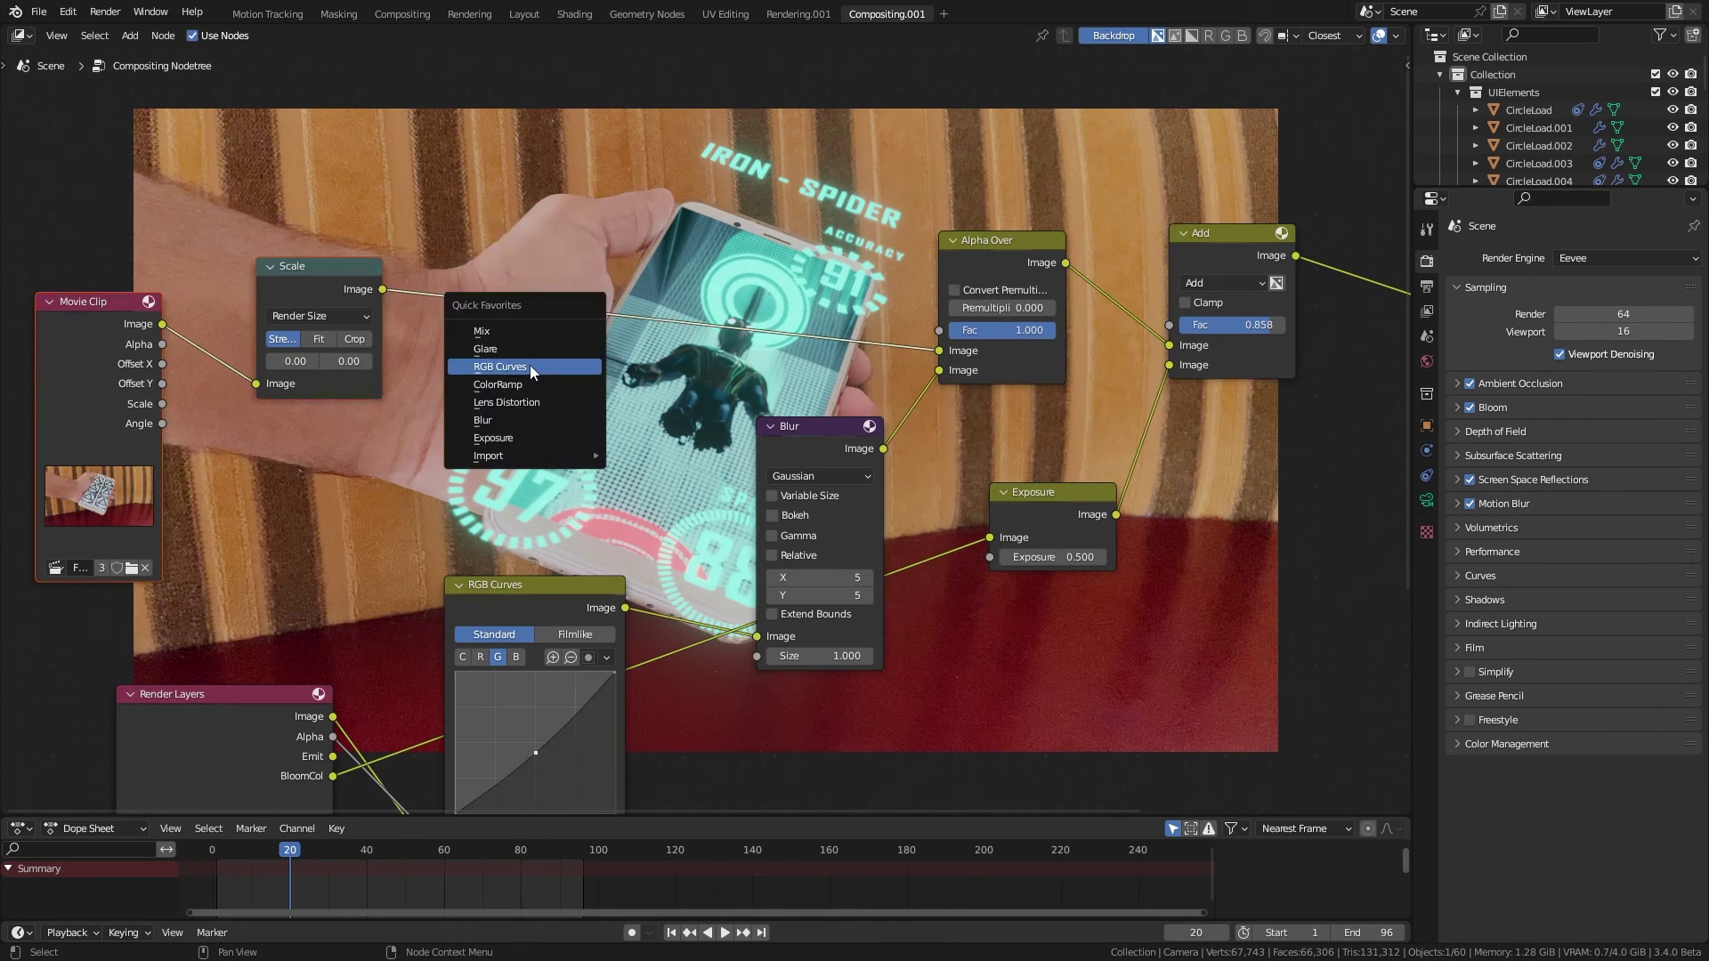
# Insert an RGB Curves node between Scale and Alpha Over and shape its combined curve to adjust the footage contrast
pyautogui.click(531, 365)
pyautogui.click(450, 168)
pyautogui.moveTo(494, 376); pyautogui.dragTo(494, 393)
pyautogui.press('g')
pyautogui.click(445, 374)
pyautogui.moveTo(445, 373); pyautogui.dragTo(323, 371, button='middle')
pyautogui.moveTo(393, 320); pyautogui.dragTo(393, 313)
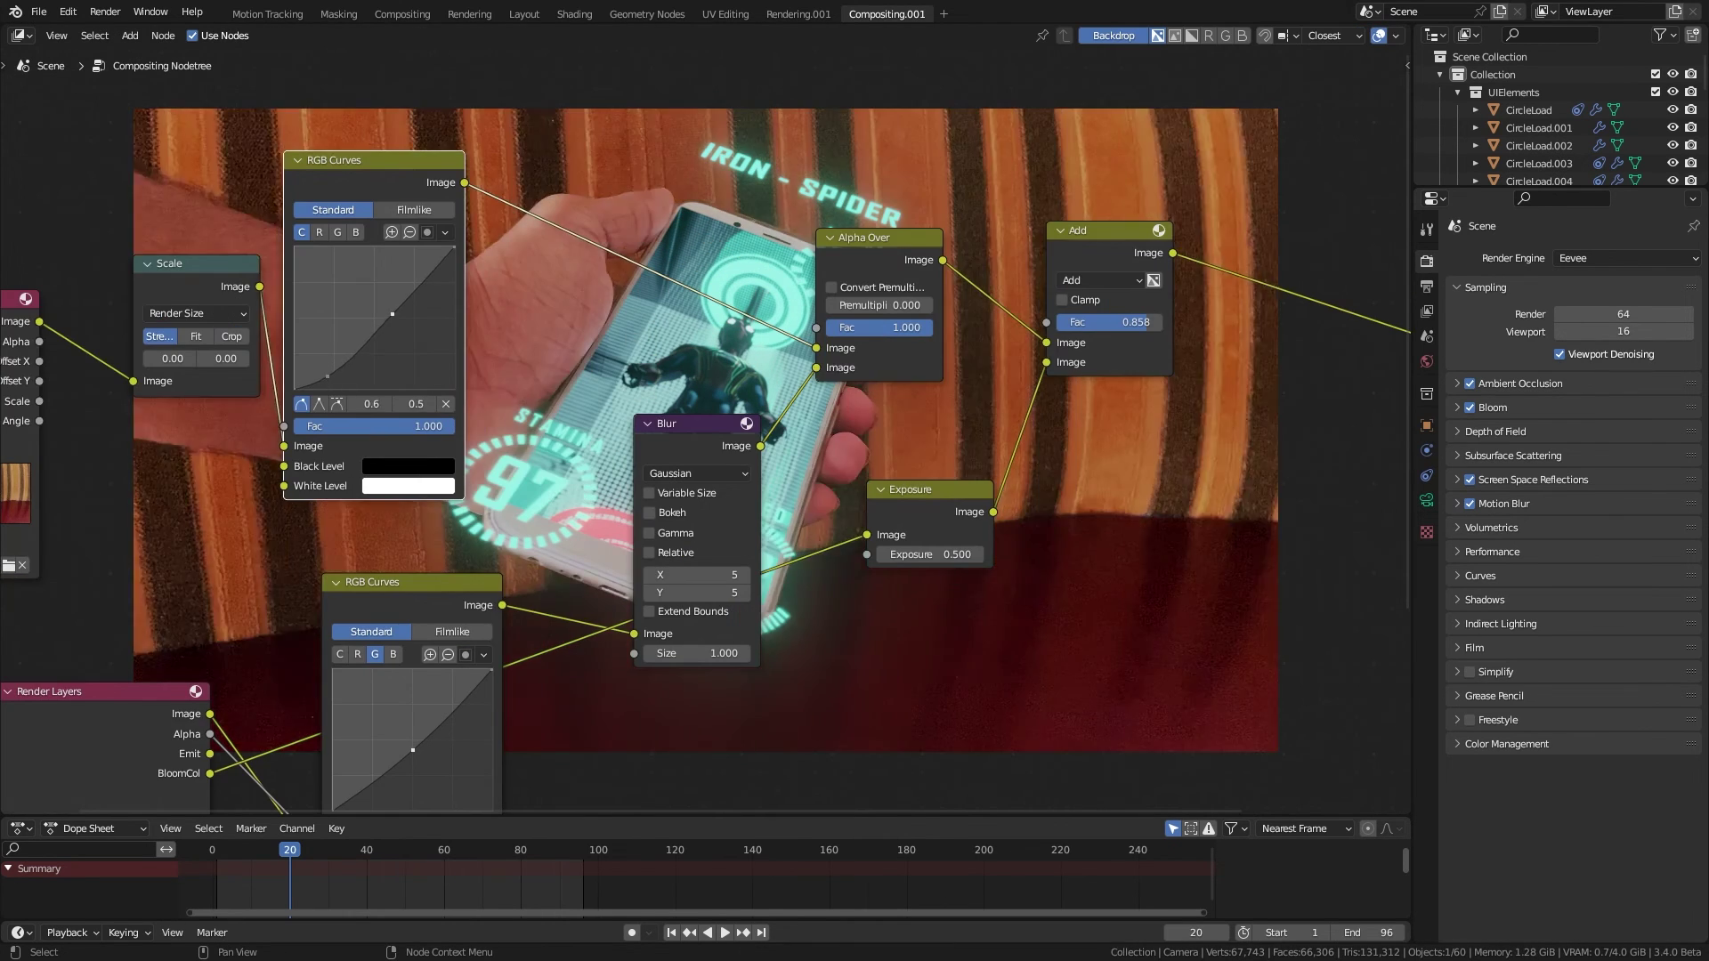
pyautogui.click(328, 375)
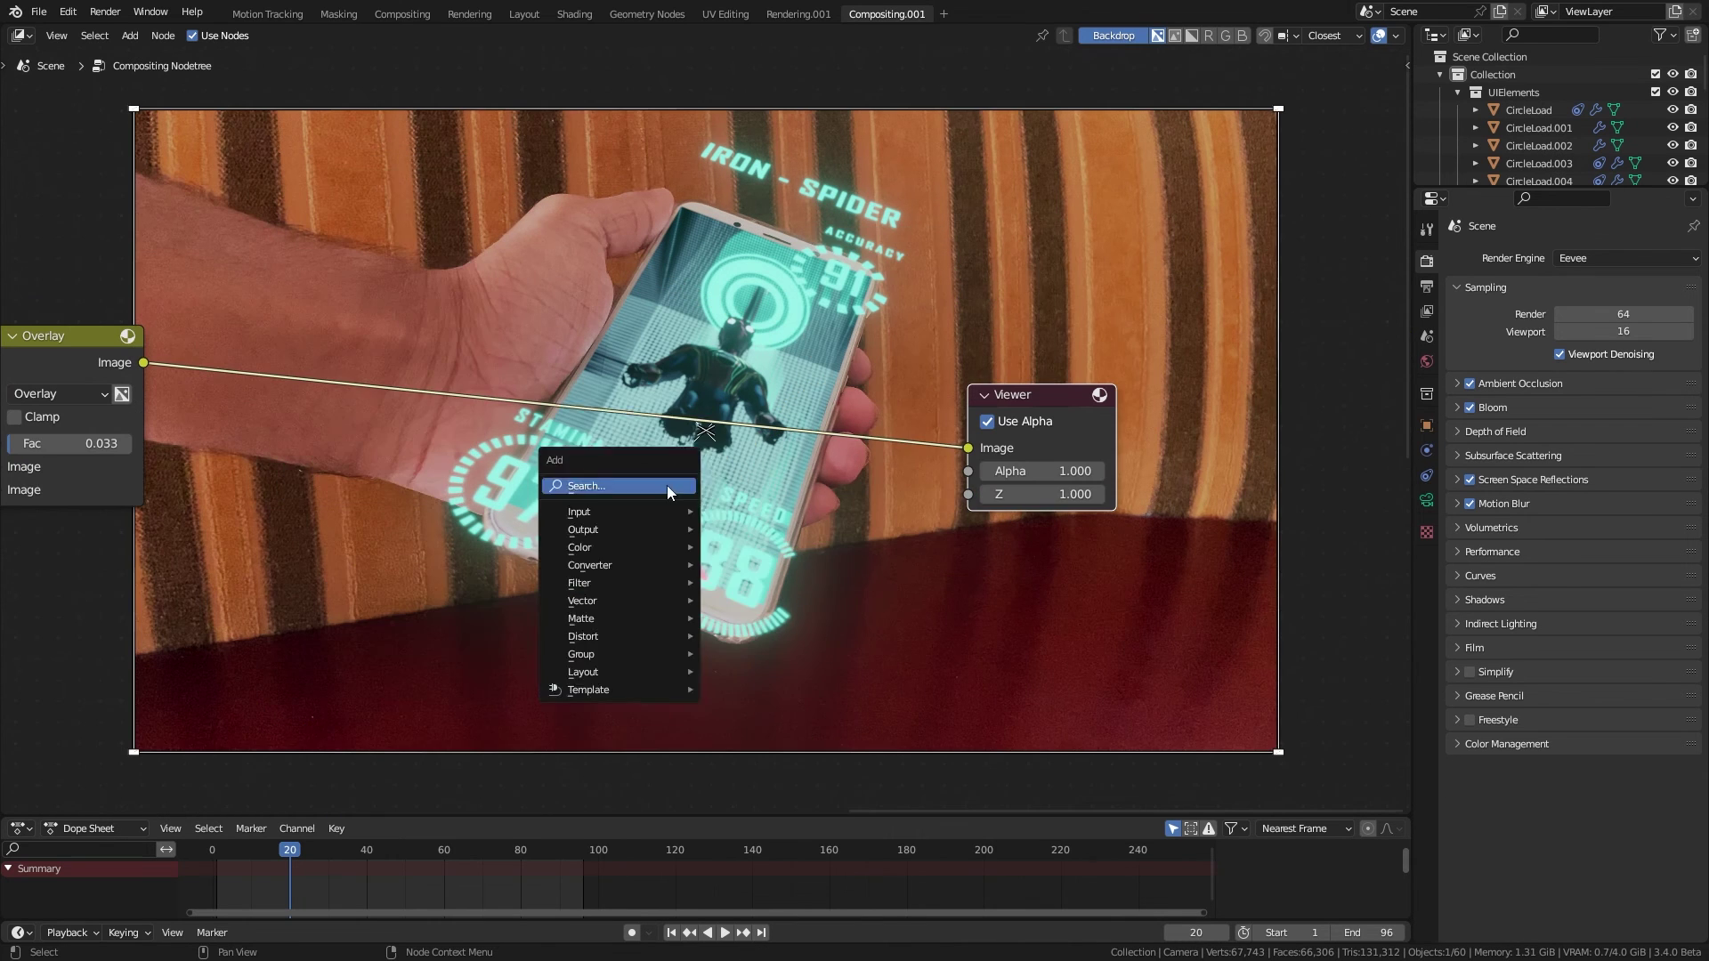
# Insert an RGB Curves node between the Overlay and Viewer nodes and adjust its blue and green curves
pyautogui.click(666, 510)
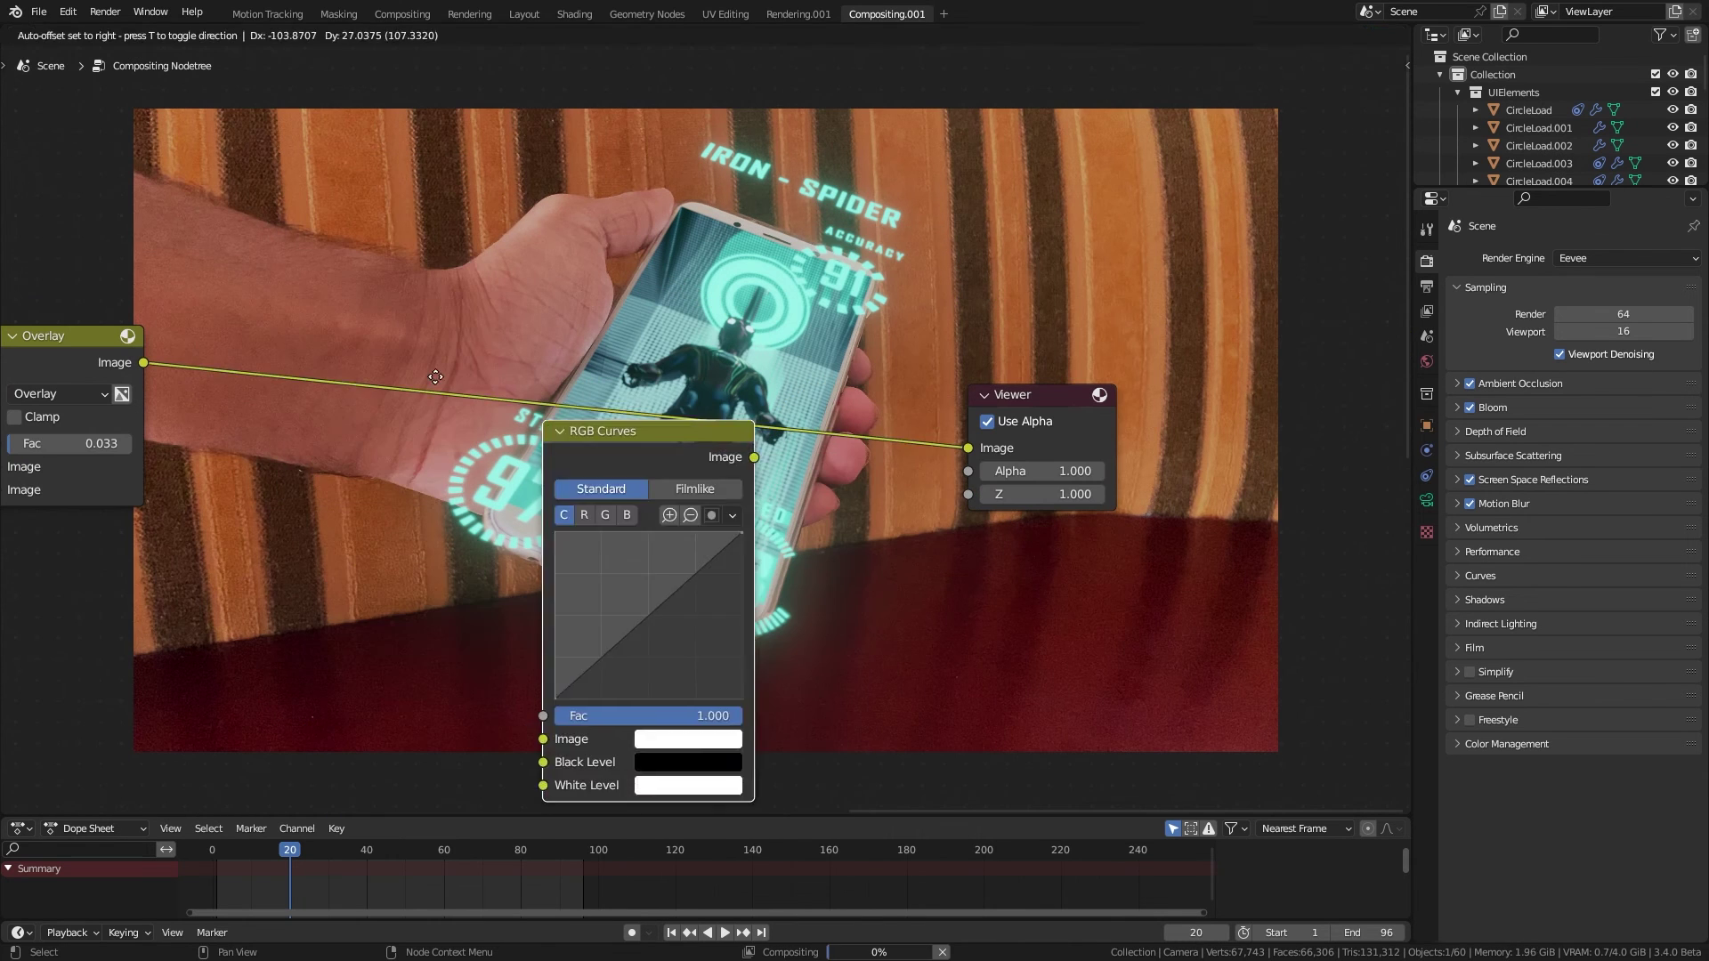
pyautogui.click(314, 383)
pyautogui.moveTo(498, 383); pyautogui.dragTo(560, 394, button='middle')
pyautogui.click(373, 399)
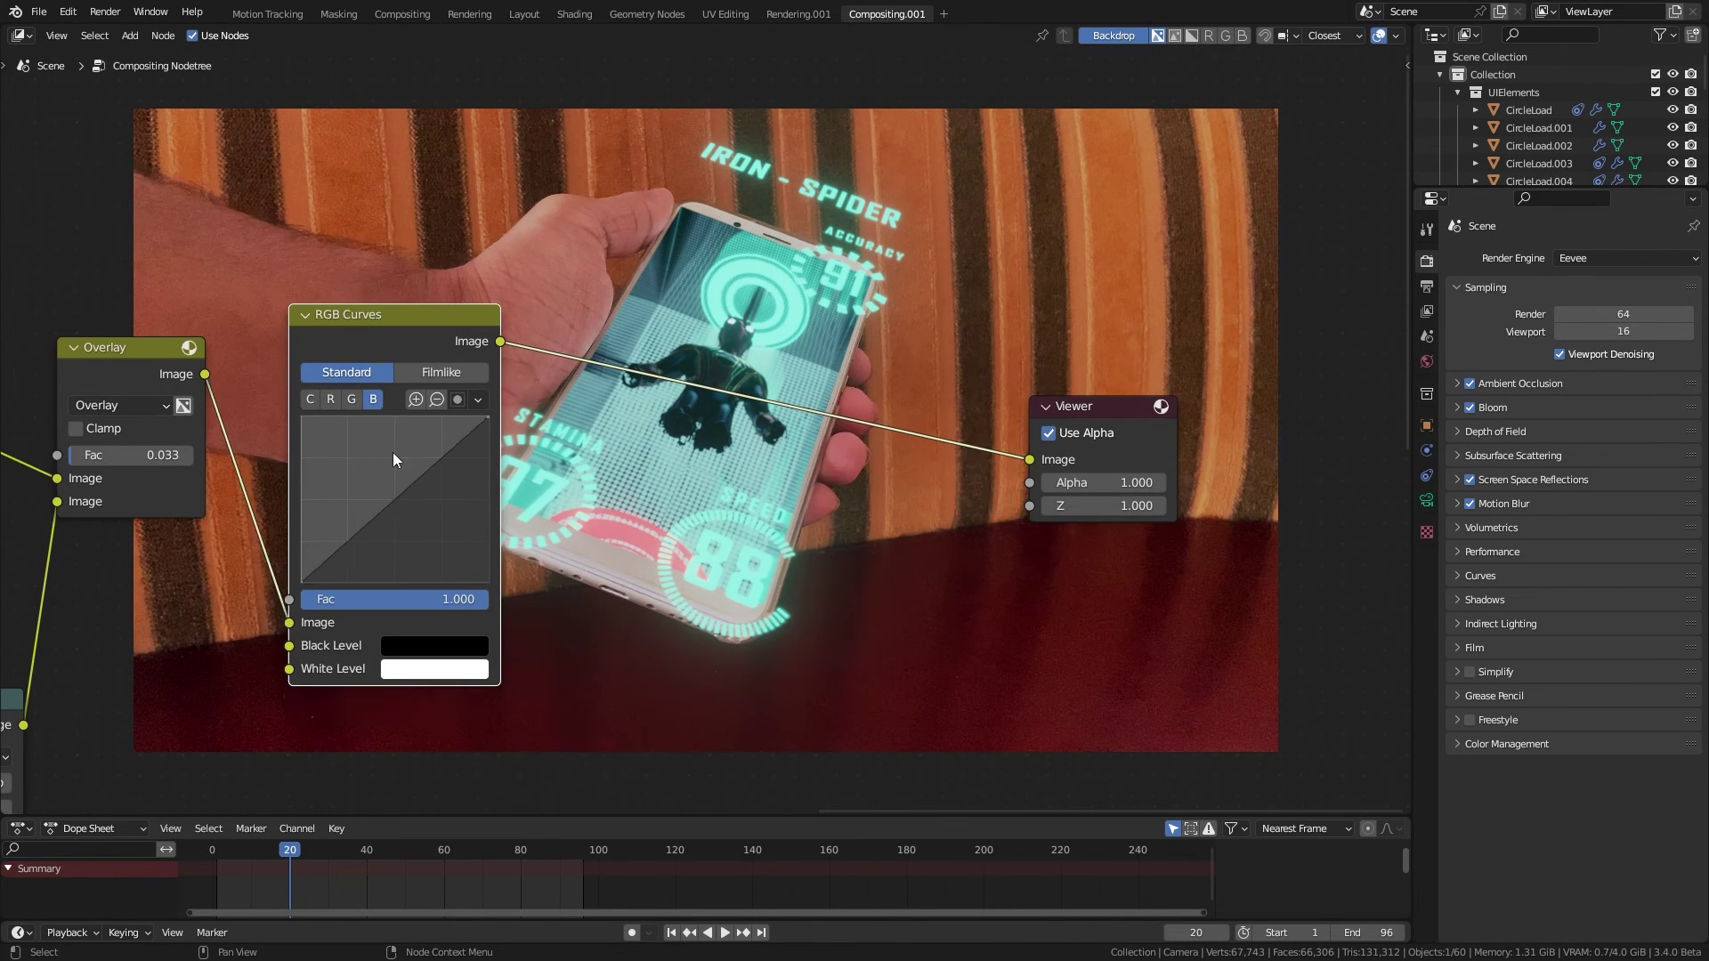
pyautogui.click(389, 495)
pyautogui.click(351, 398)
pyautogui.moveTo(388, 505); pyautogui.dragTo(392, 511)
pyautogui.moveTo(722, 373); pyautogui.dragTo(662, 386, button='middle')
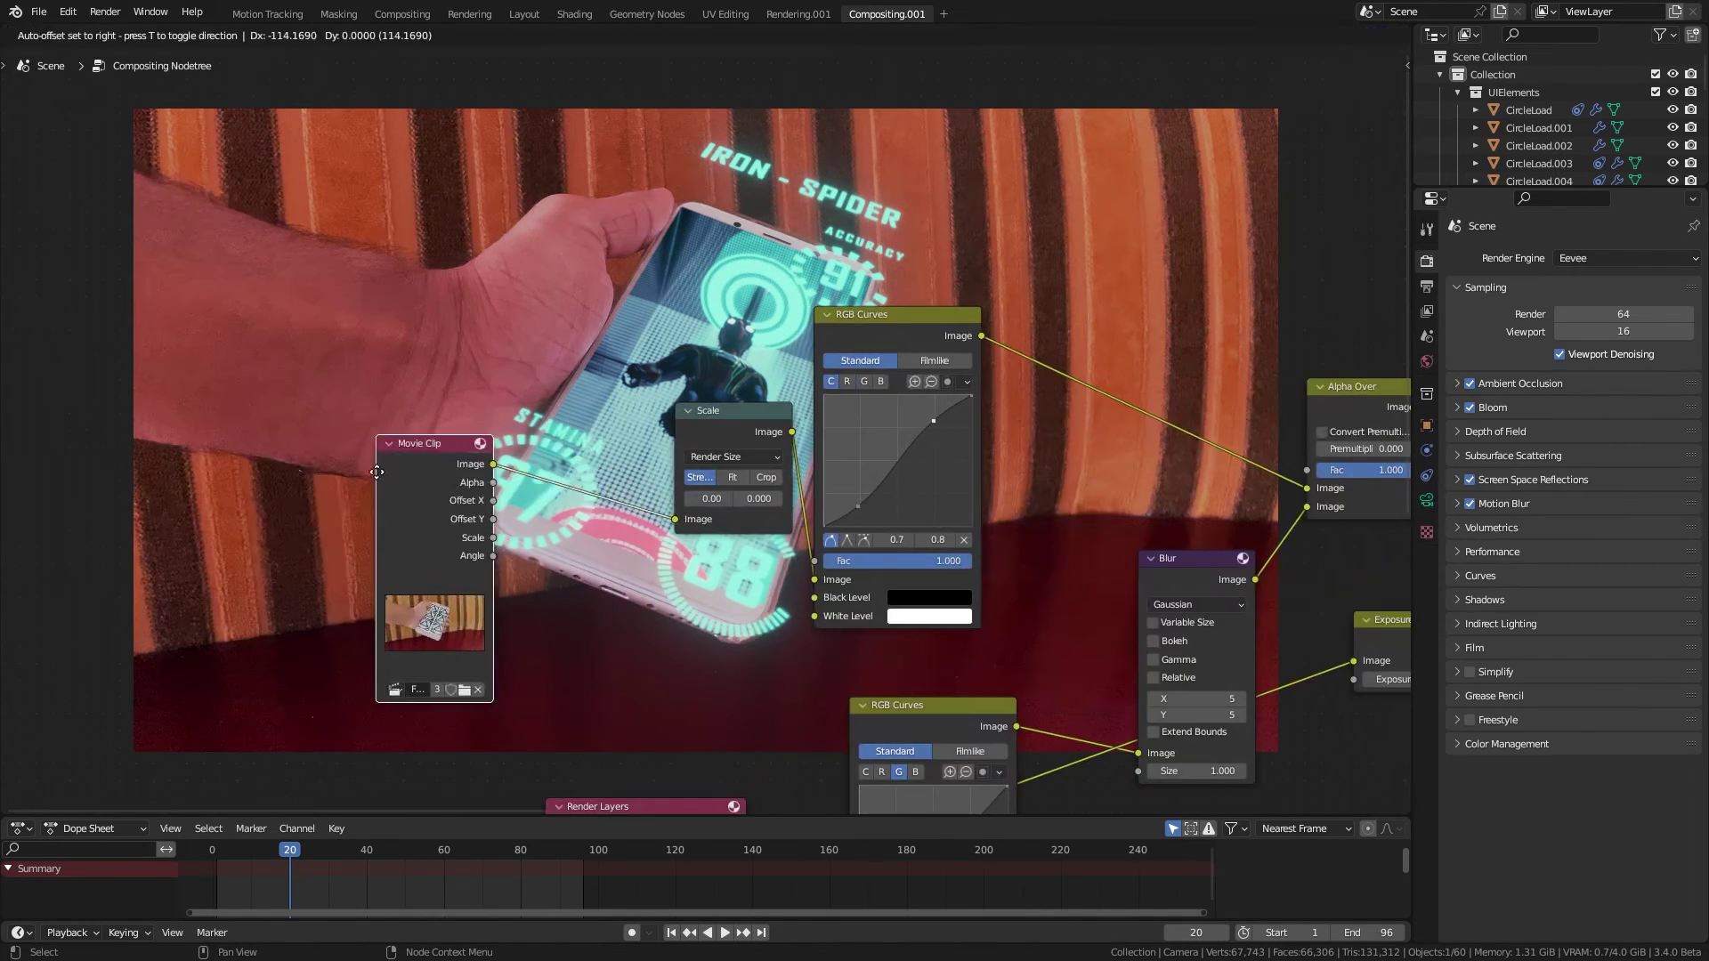
# Insert a Movie Distortion node set to Undistort between the hand footage's Movie Clip and Scale nodes
pyautogui.hotkey('shift', 'a')
pyautogui.click(429, 395)
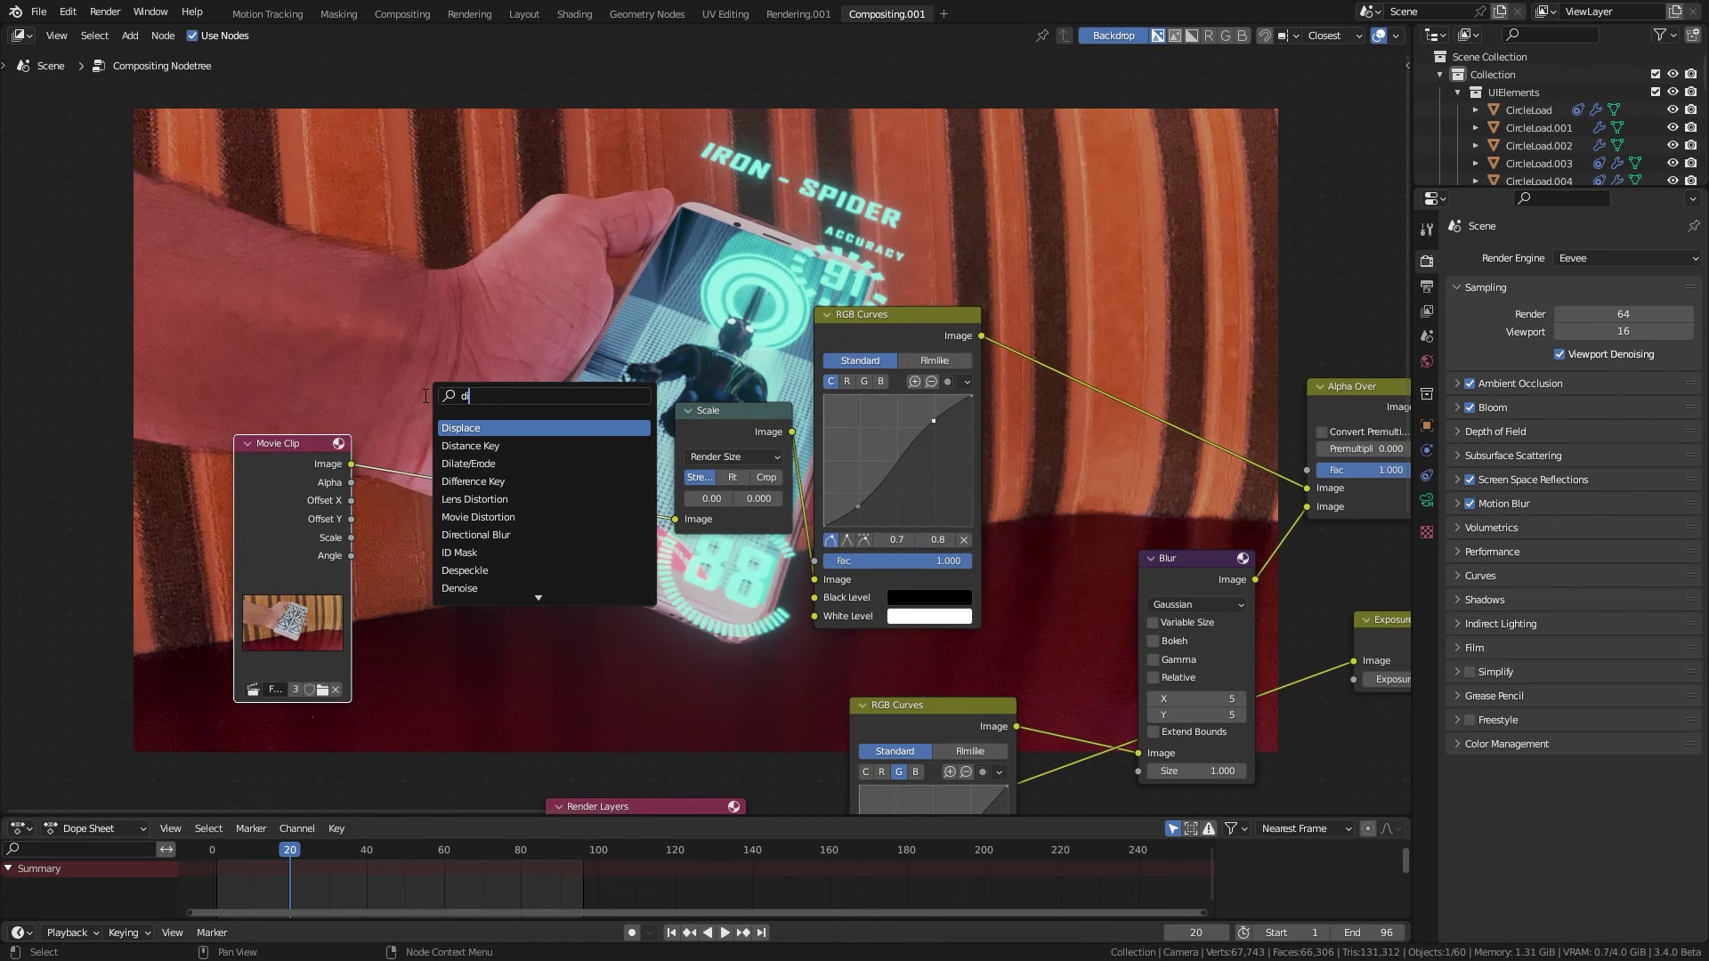
pyautogui.click(478, 517)
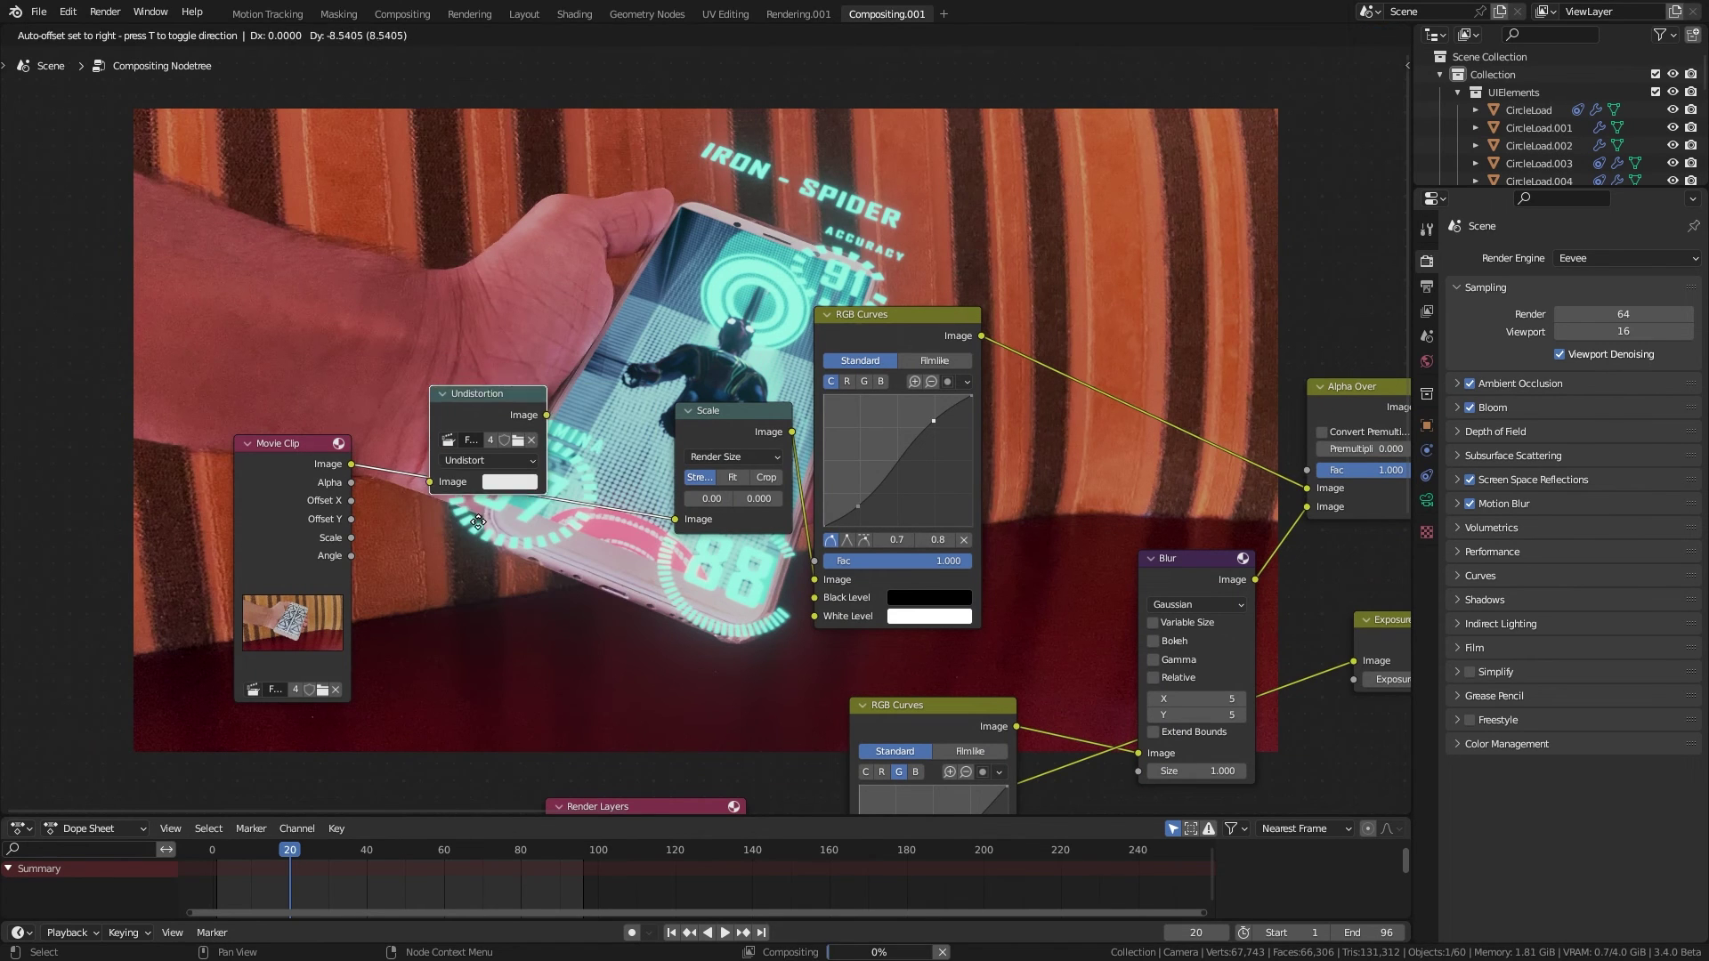
pyautogui.click(463, 554)
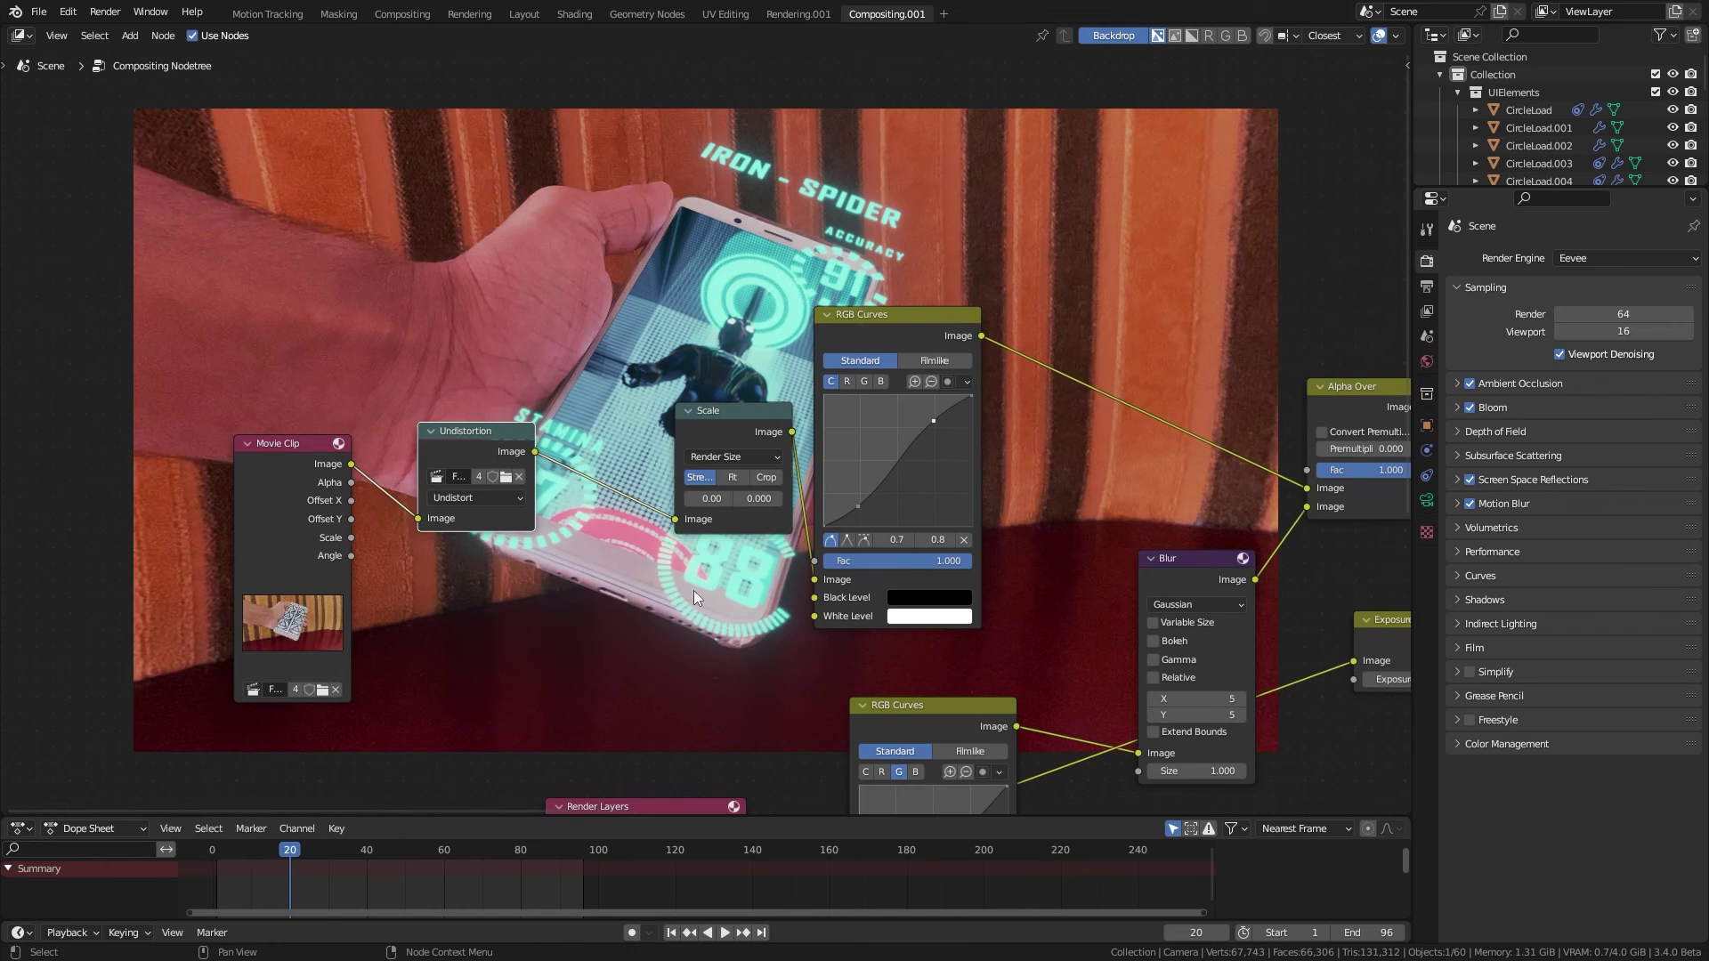
# Insert a Lens Distortion node between the final RGB Curves and Viewer nodes and set Distort to 0.030
pyautogui.moveTo(692, 591); pyautogui.dragTo(870, 608, button='middle')
pyautogui.scroll(1, 739, 630)
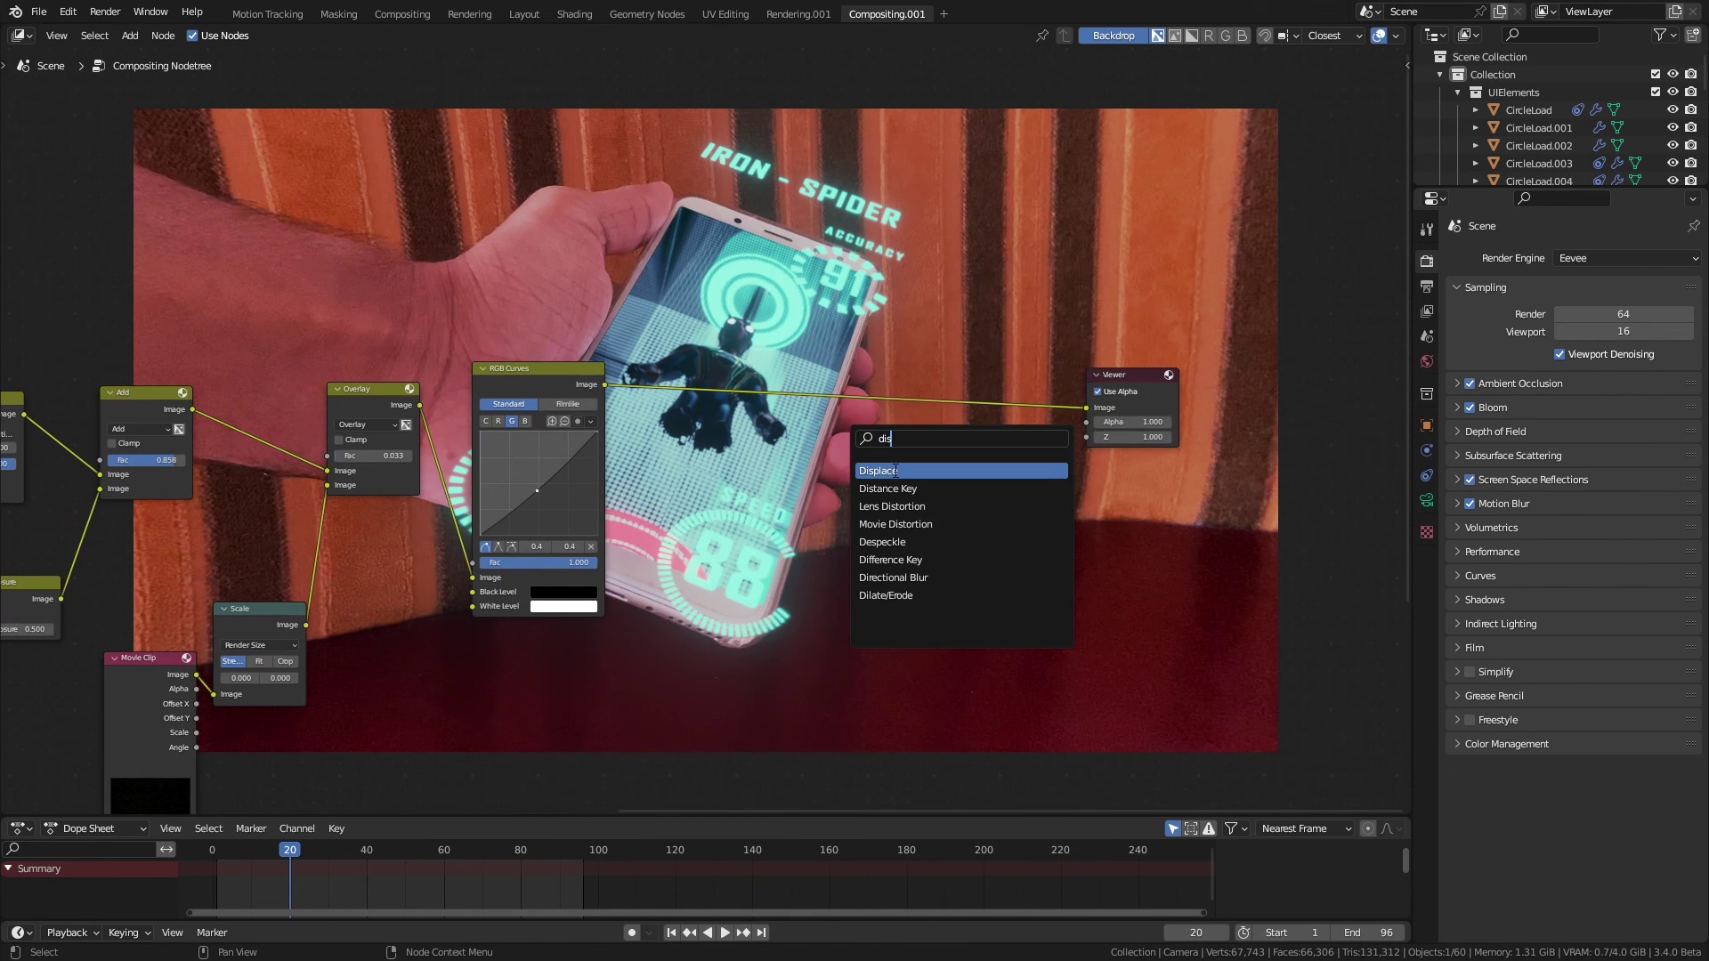
pyautogui.click(894, 506)
pyautogui.click(685, 388)
pyautogui.scroll(3, 706, 432)
pyautogui.click(746, 449)
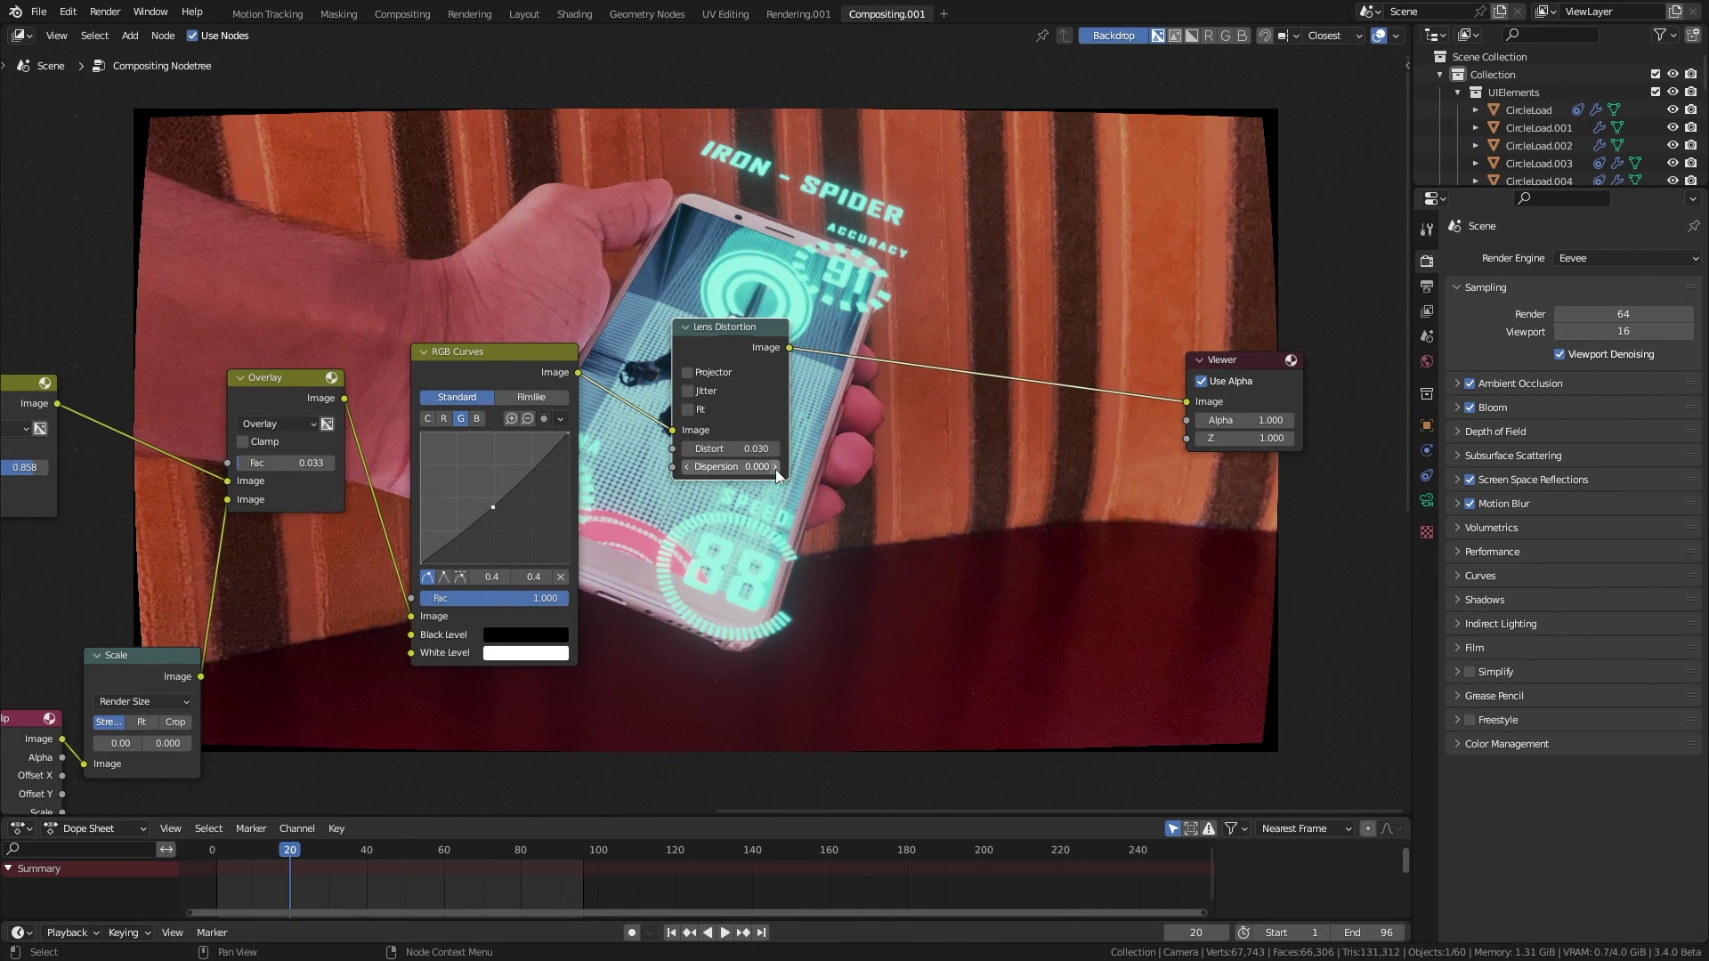
# Enable Fit on the Lens Distortion node, set its Dispersion to 0.020, and save the file
pyautogui.scroll(1, 712, 436)
pyautogui.doubleClick(757, 469)
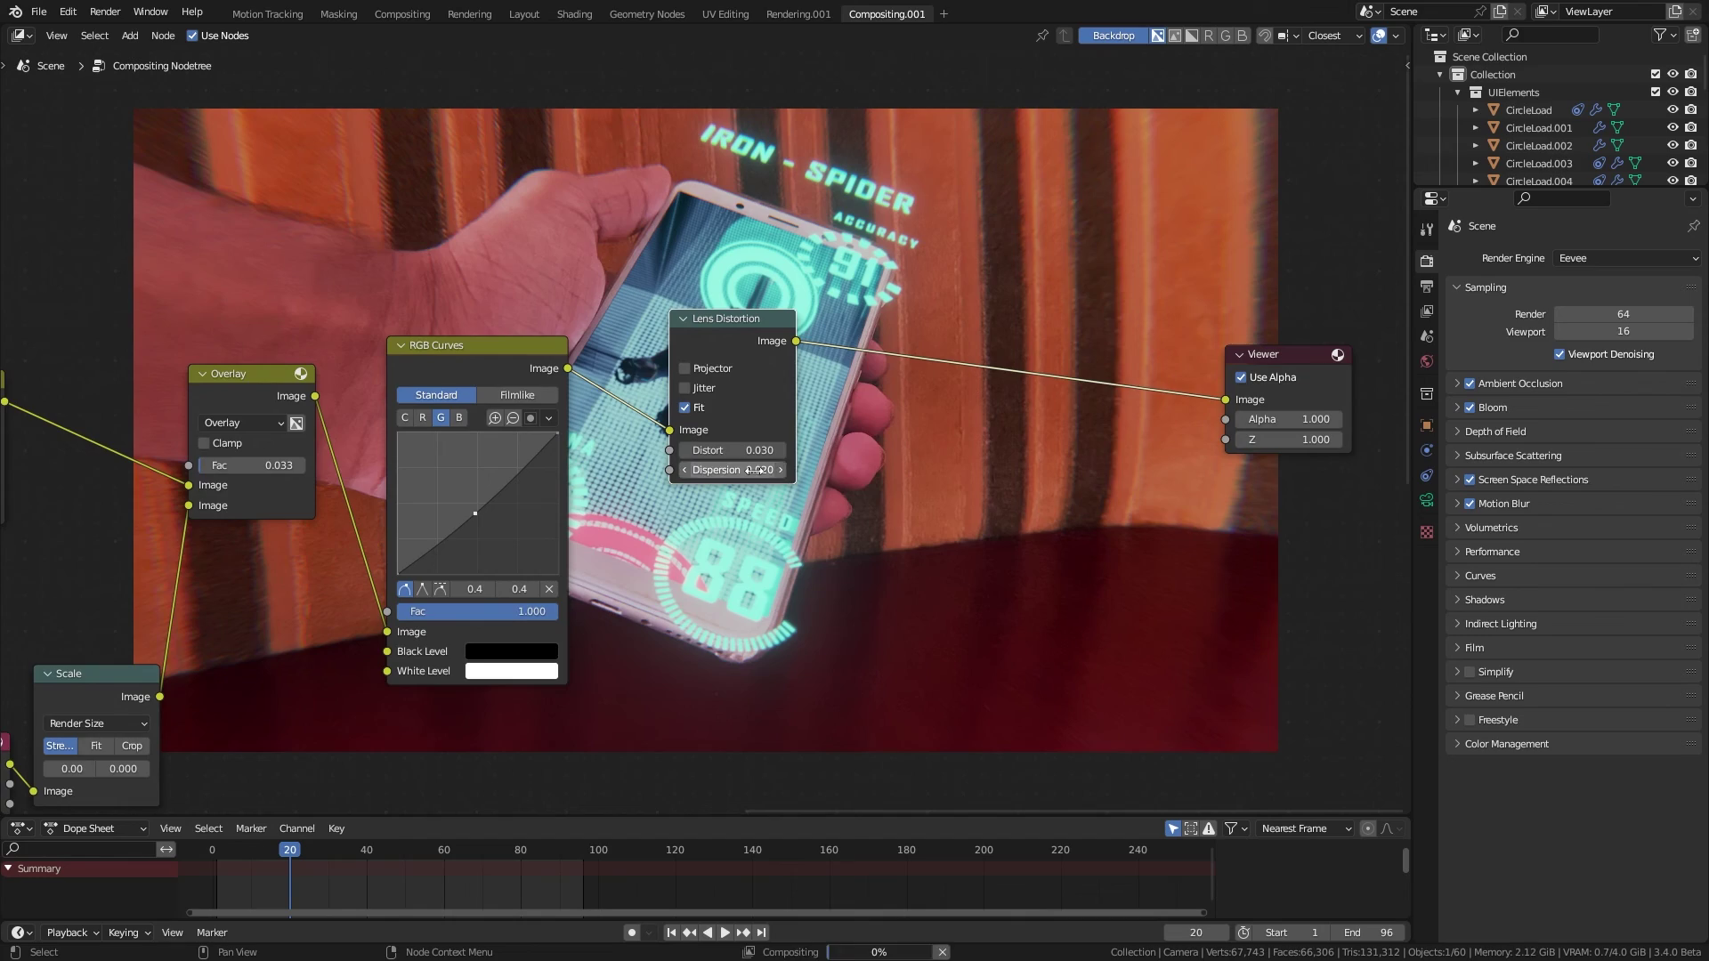
pyautogui.scroll(-4, 854, 509)
pyautogui.moveTo(860, 512); pyautogui.dragTo(774, 509, button='middle')
pyautogui.hotkey('ctrl', 's')
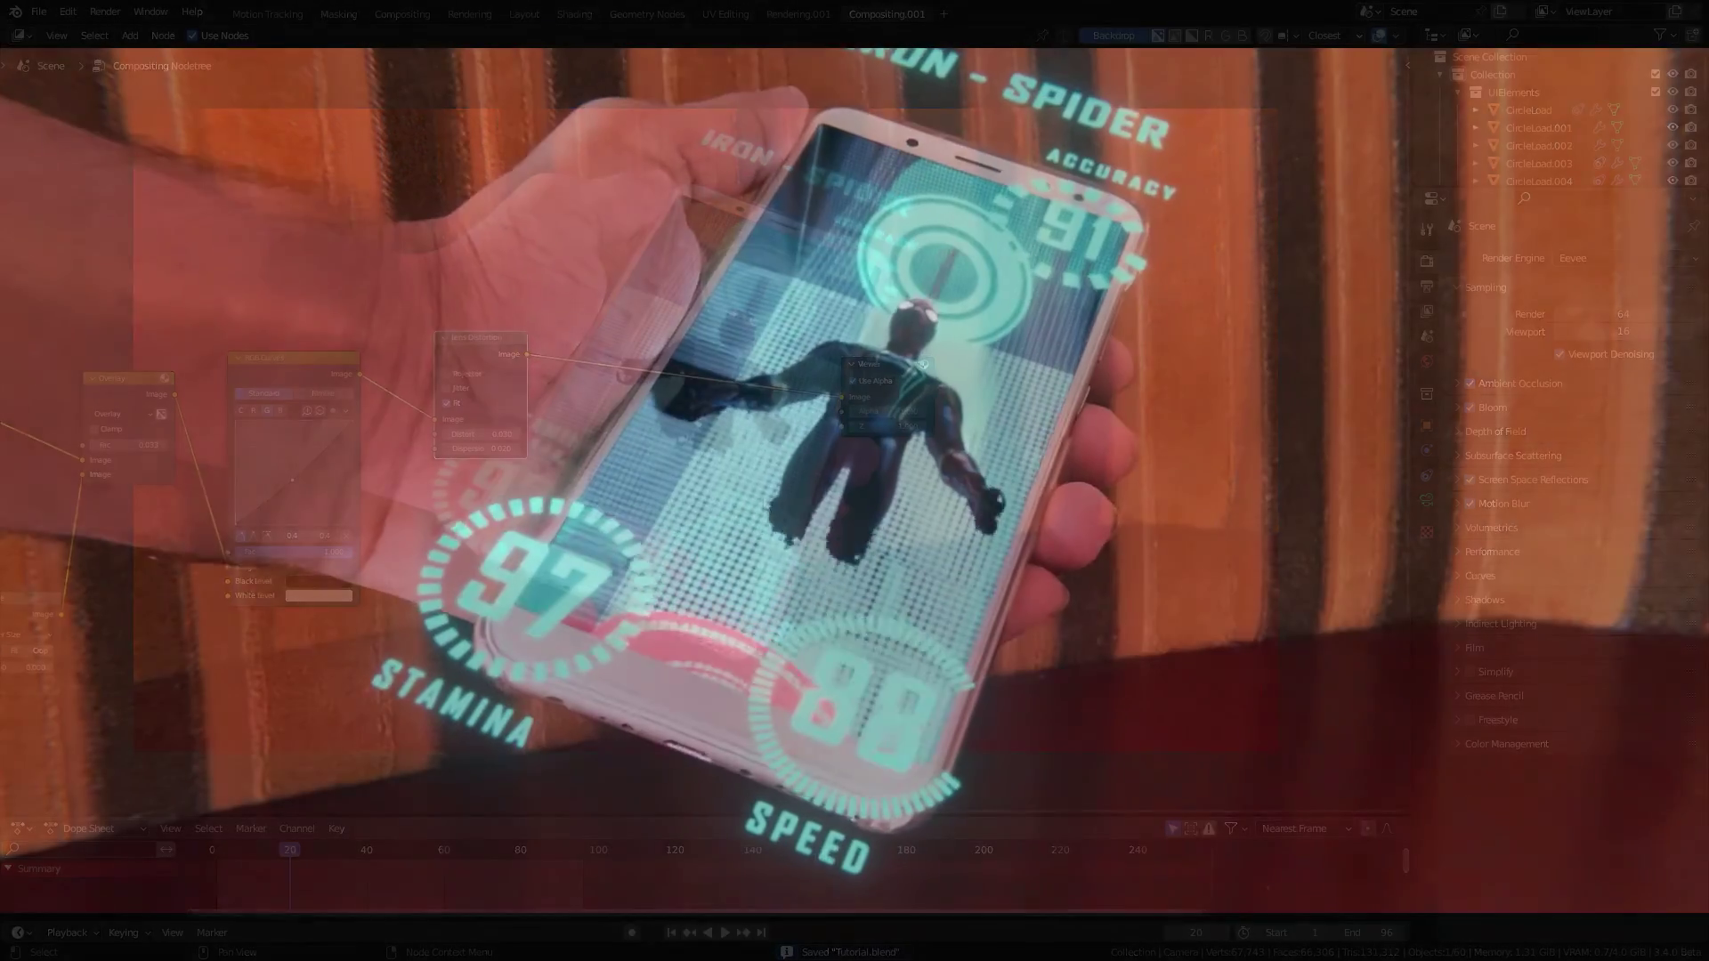